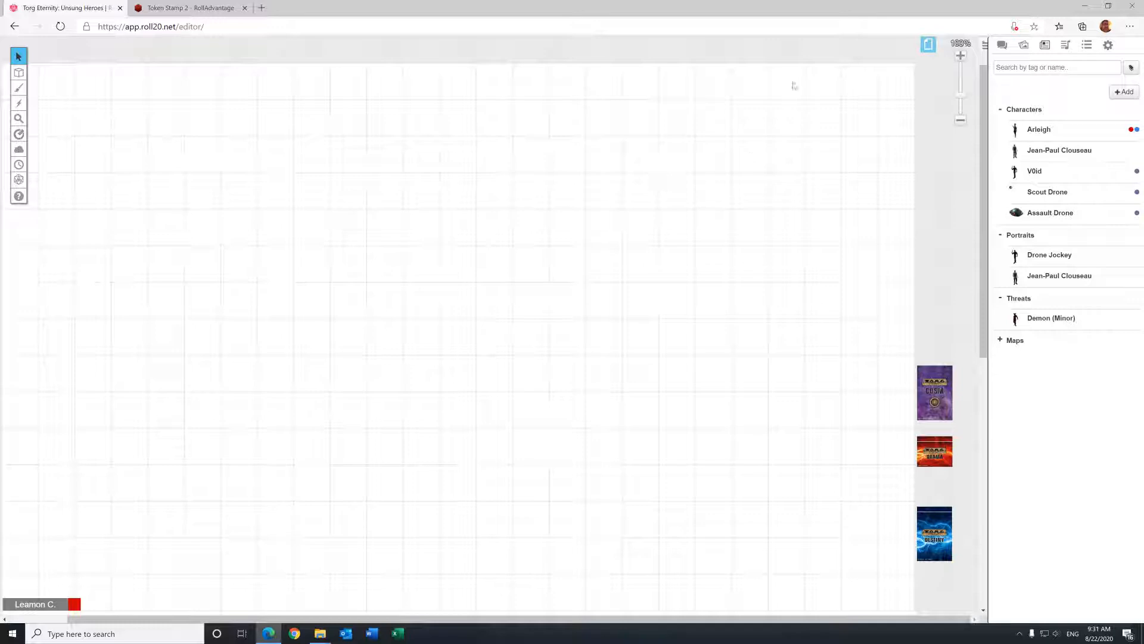
Step: Preview jp.png among the recent uploads in the art library and inspect the file upload dialog
{"action": "left_click", "coordinate": [1022, 46]}
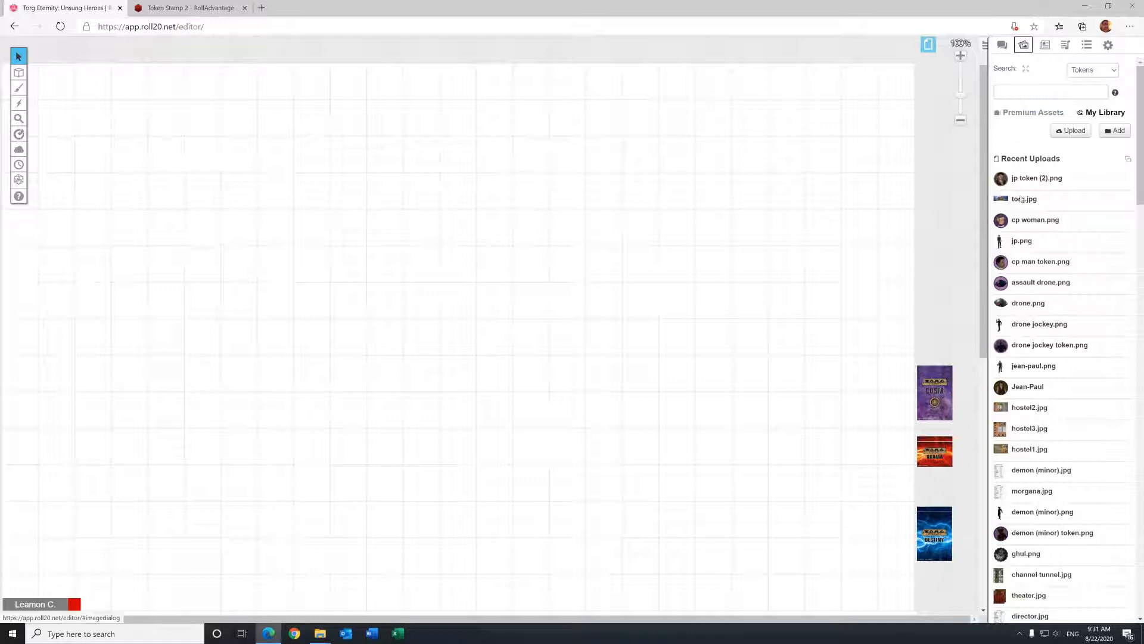
{"action": "mouse_move", "coordinate": [1013, 249]}
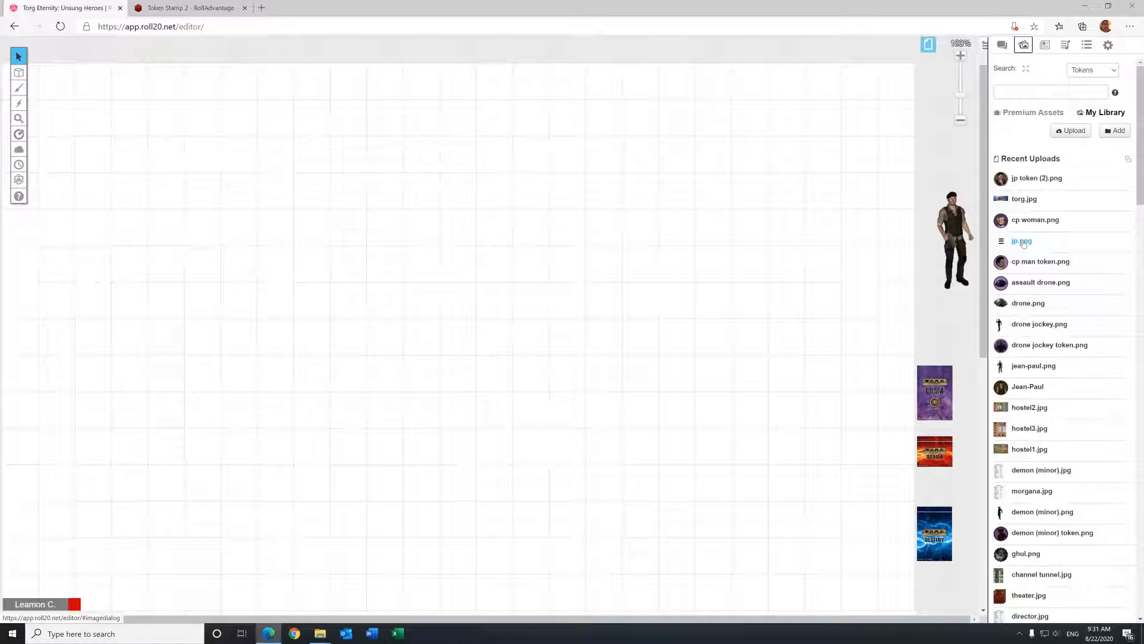
{"action": "left_click", "coordinate": [1076, 135]}
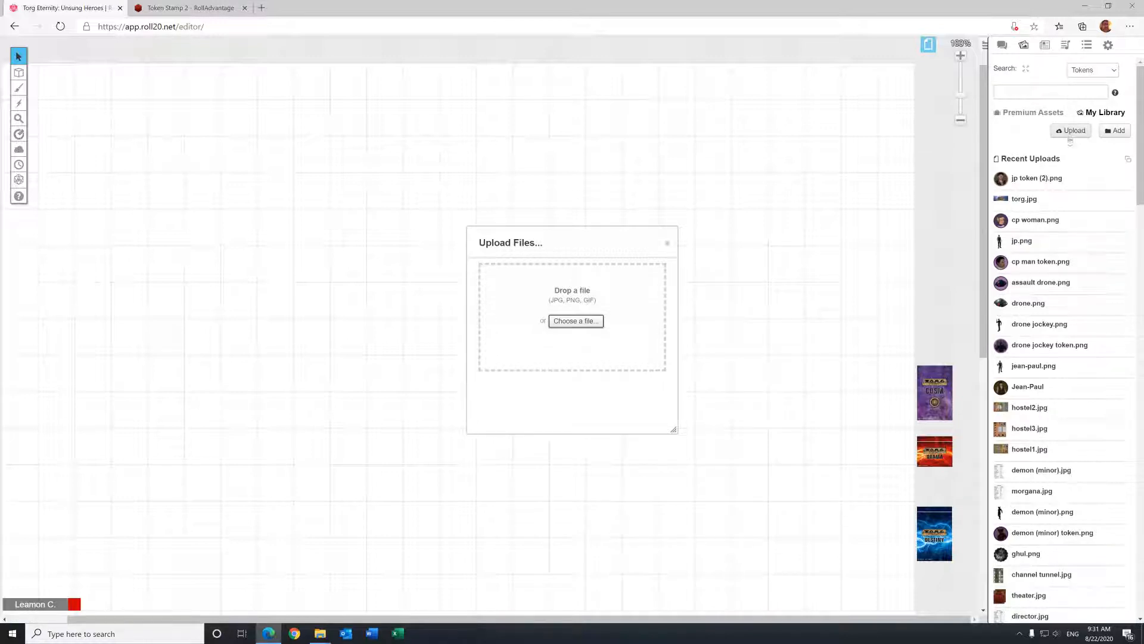
{"action": "left_click_drag", "start_coordinate": [600, 239], "coordinate": [442, 180]}
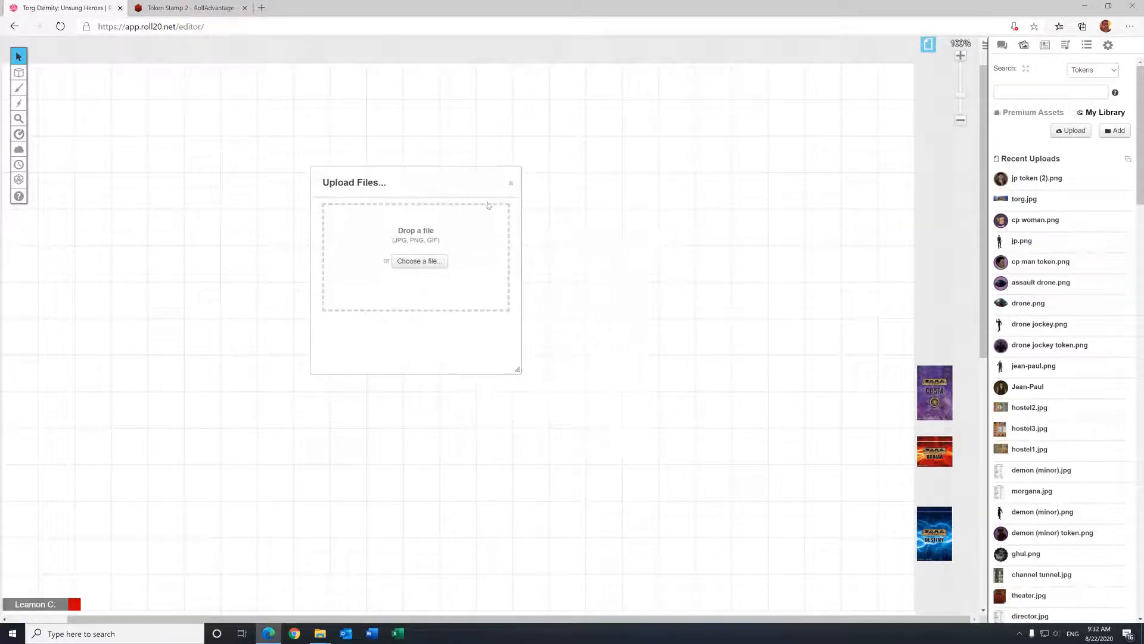
{"action": "left_click", "coordinate": [512, 182]}
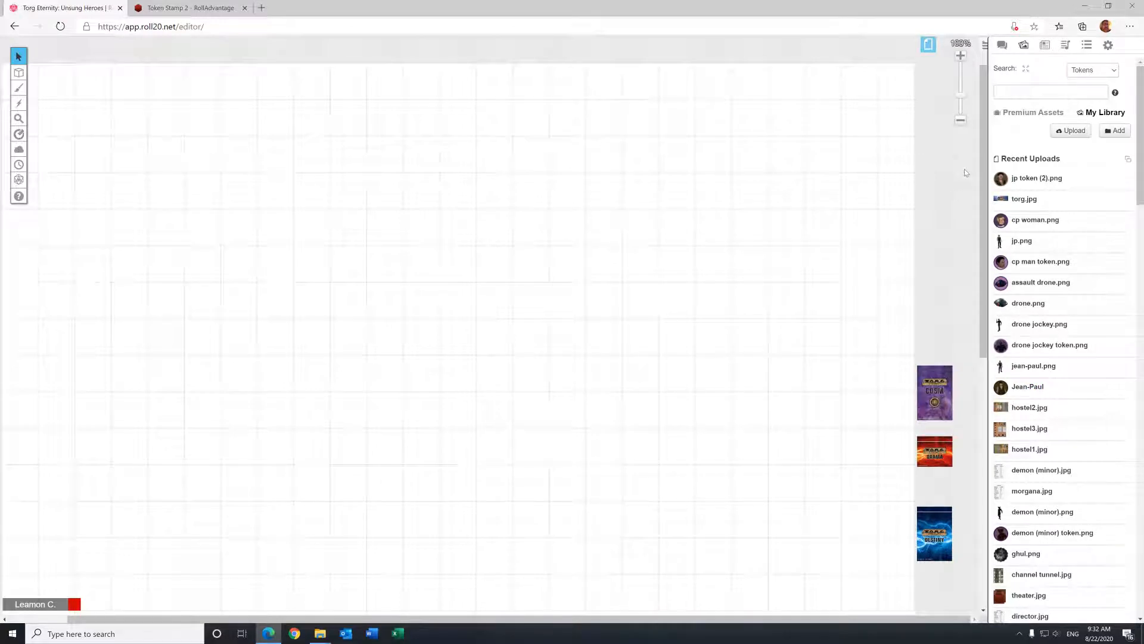
{"action": "mouse_move", "coordinate": [1088, 322]}
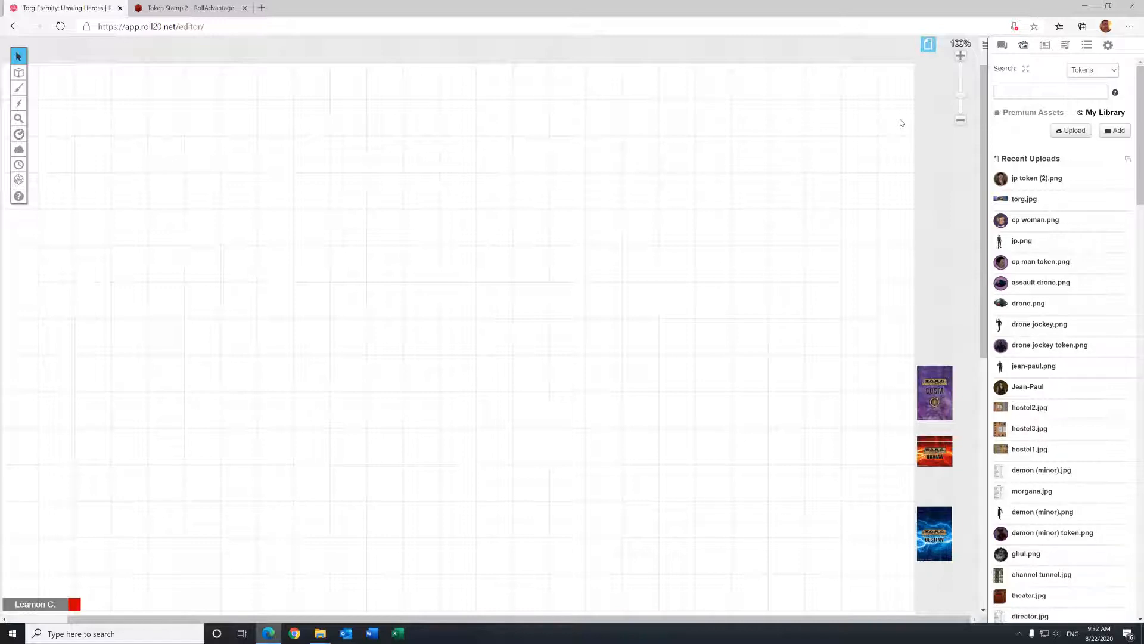
Step: Open the Transmogrifier, choose TORG: Knights without Borders as the source game, and review its pages, characters, decks and handouts
{"action": "left_click", "coordinate": [1108, 46]}
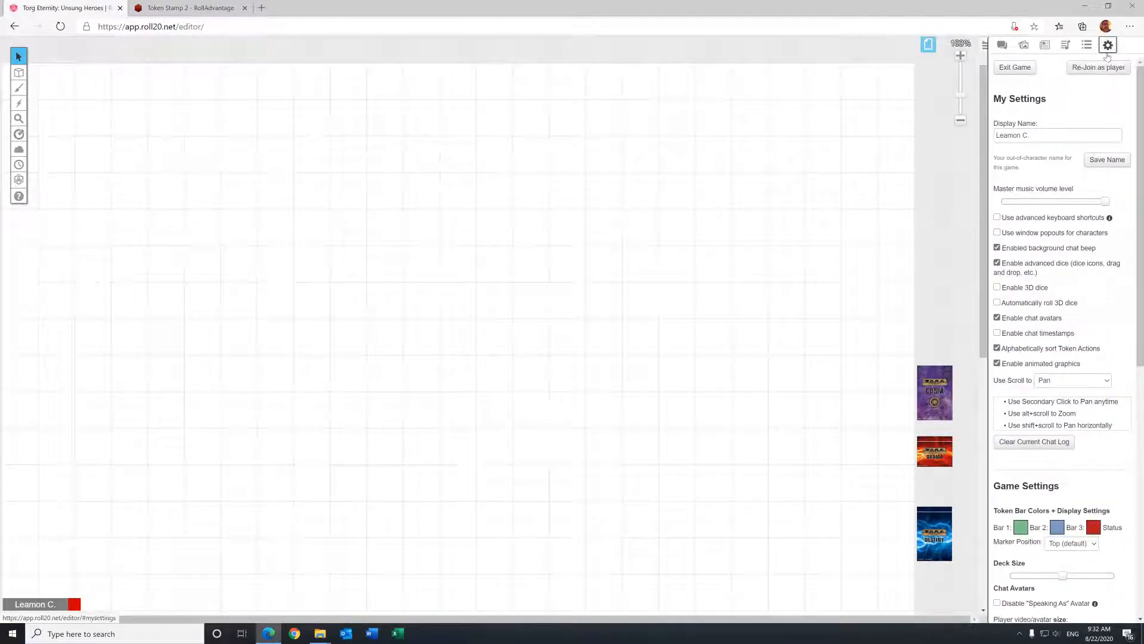
{"action": "scroll", "coordinate": [1040, 581], "scroll_direction": "down", "scroll_amount": 8}
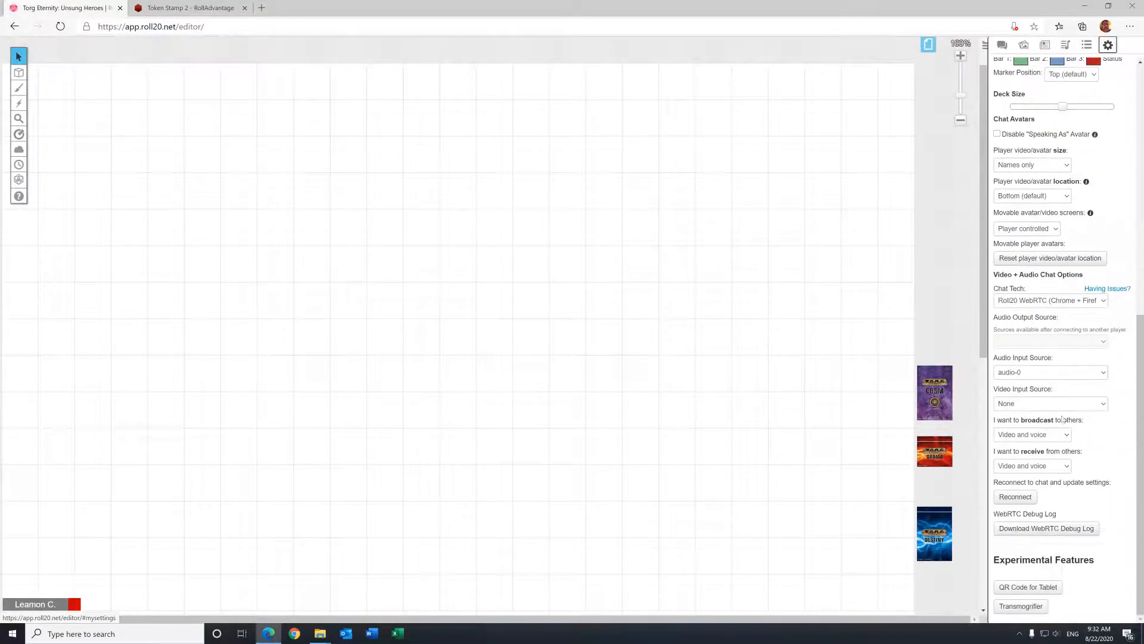
{"action": "left_click", "coordinate": [1039, 605]}
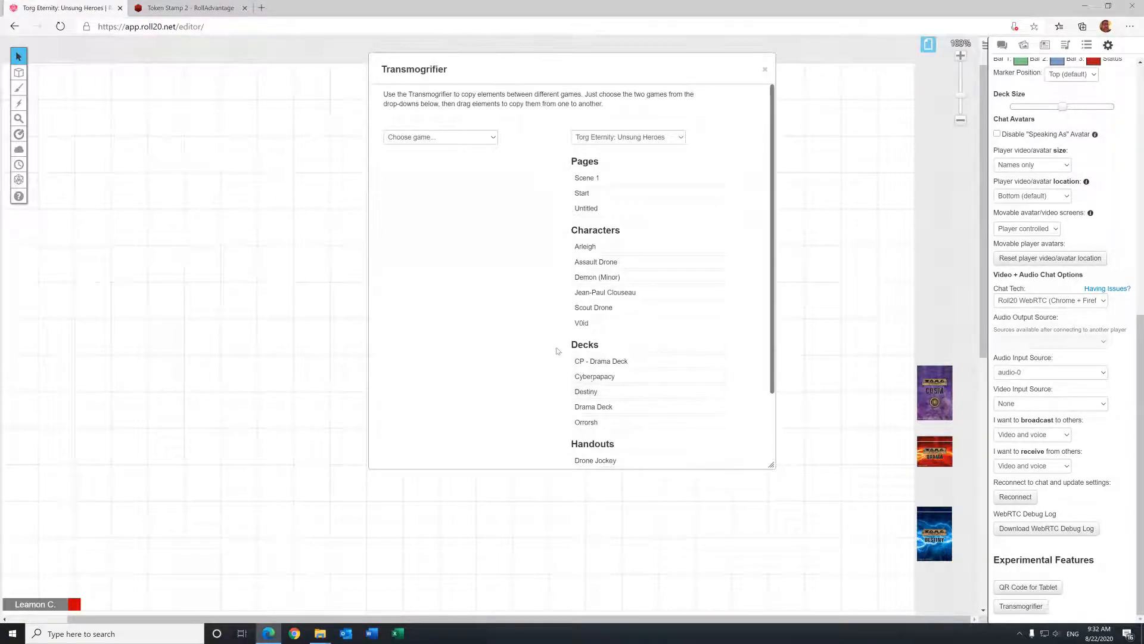
{"action": "left_click", "coordinate": [423, 139]}
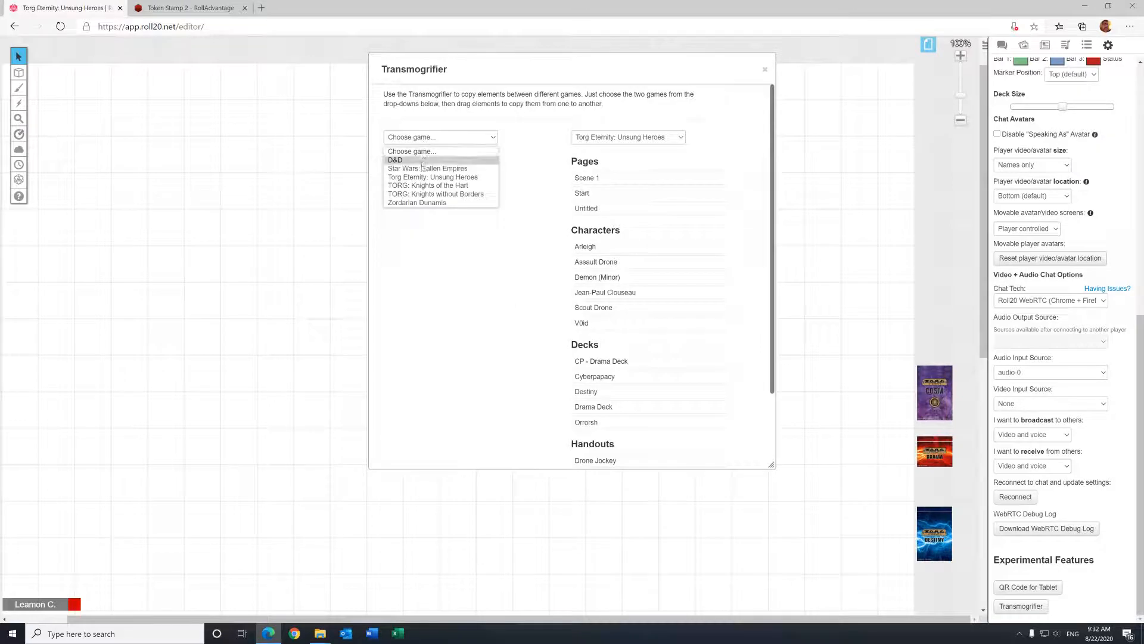
{"action": "left_click", "coordinate": [424, 195]}
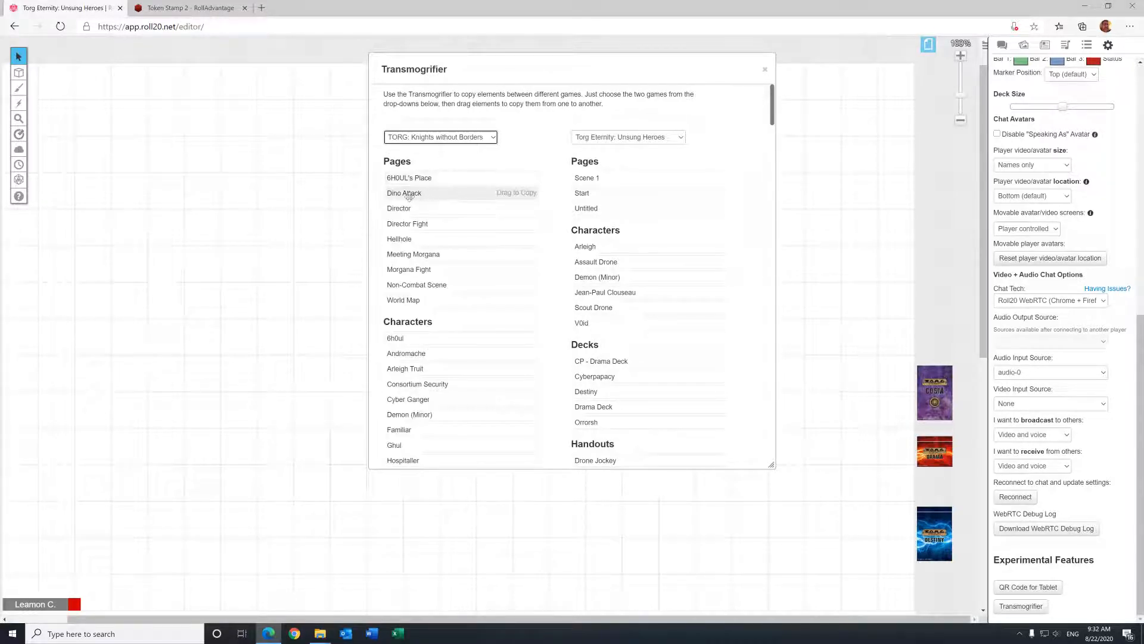
{"action": "mouse_move", "coordinate": [409, 195]}
{"action": "left_mouse_down"}
{"action": "mouse_move", "coordinate": [626, 200]}
{"action": "mouse_move", "coordinate": [402, 192]}
{"action": "left_mouse_up"}
{"action": "scroll", "coordinate": [427, 280], "scroll_direction": "down", "scroll_amount": 8}
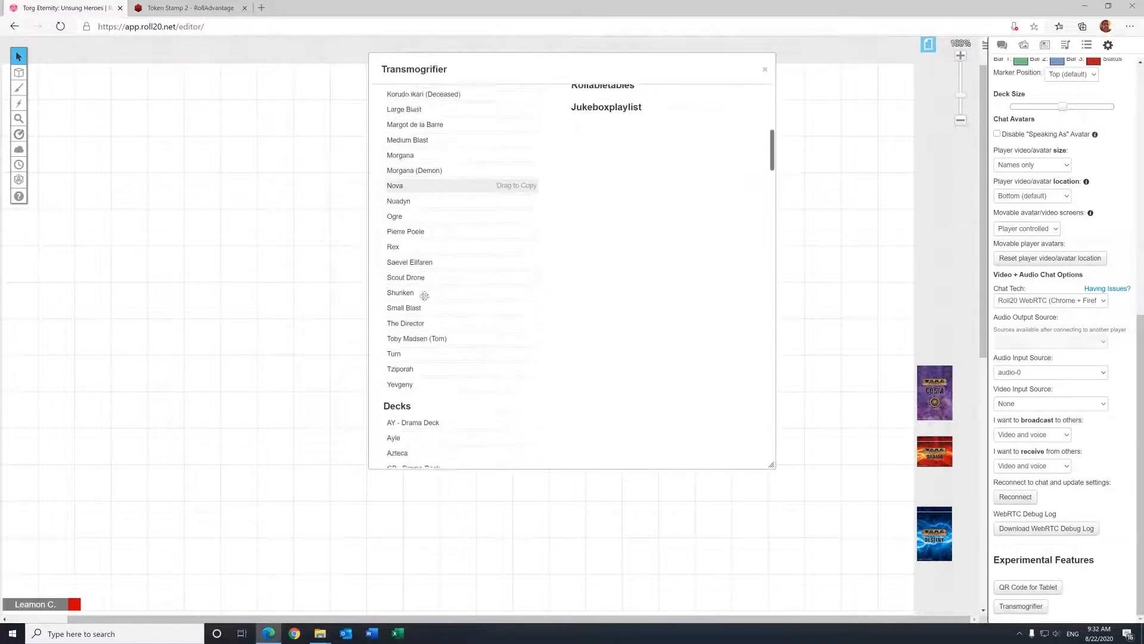
{"action": "scroll", "coordinate": [425, 296], "scroll_direction": "down", "scroll_amount": 15}
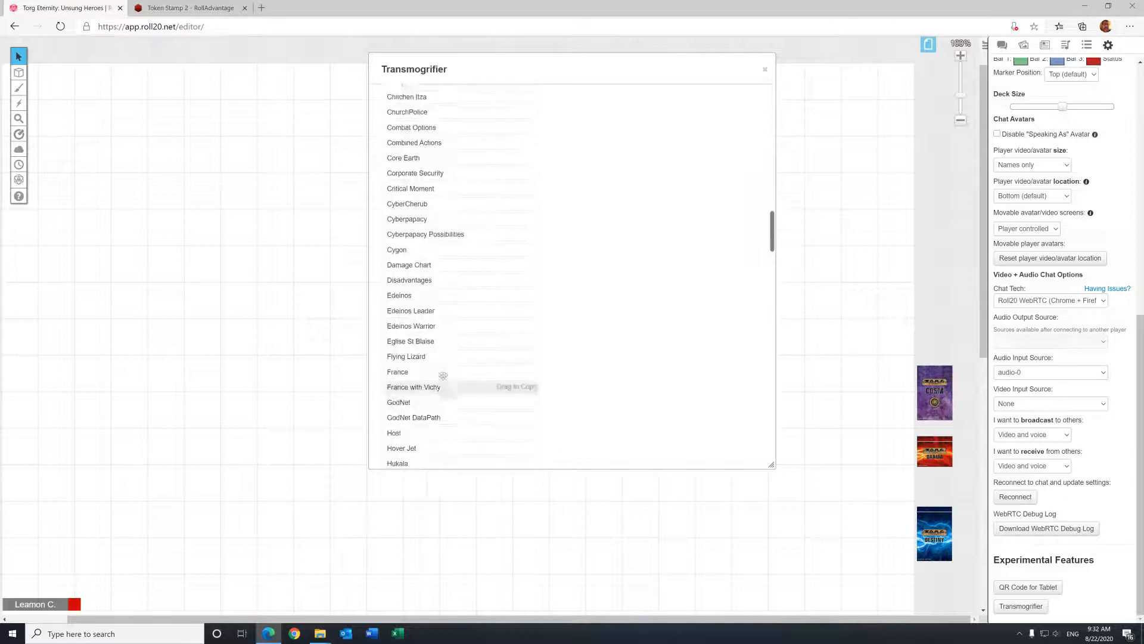
{"action": "scroll", "coordinate": [443, 375], "scroll_direction": "up", "scroll_amount": 5}
{"action": "scroll", "coordinate": [444, 358], "scroll_direction": "down", "scroll_amount": 4}
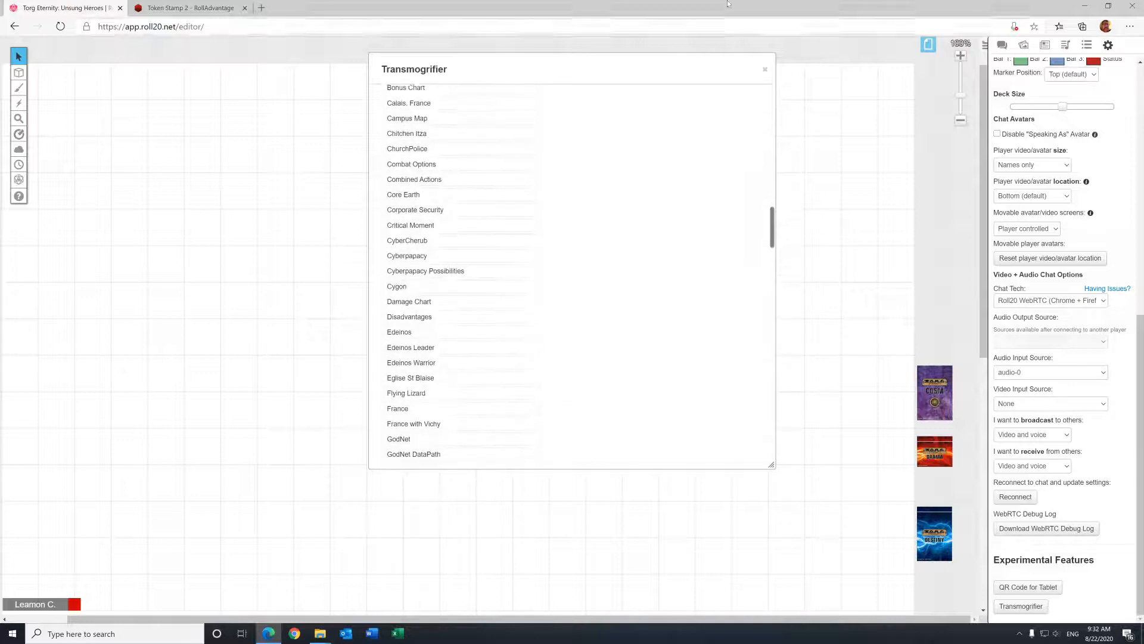
{"action": "left_click", "coordinate": [765, 70]}
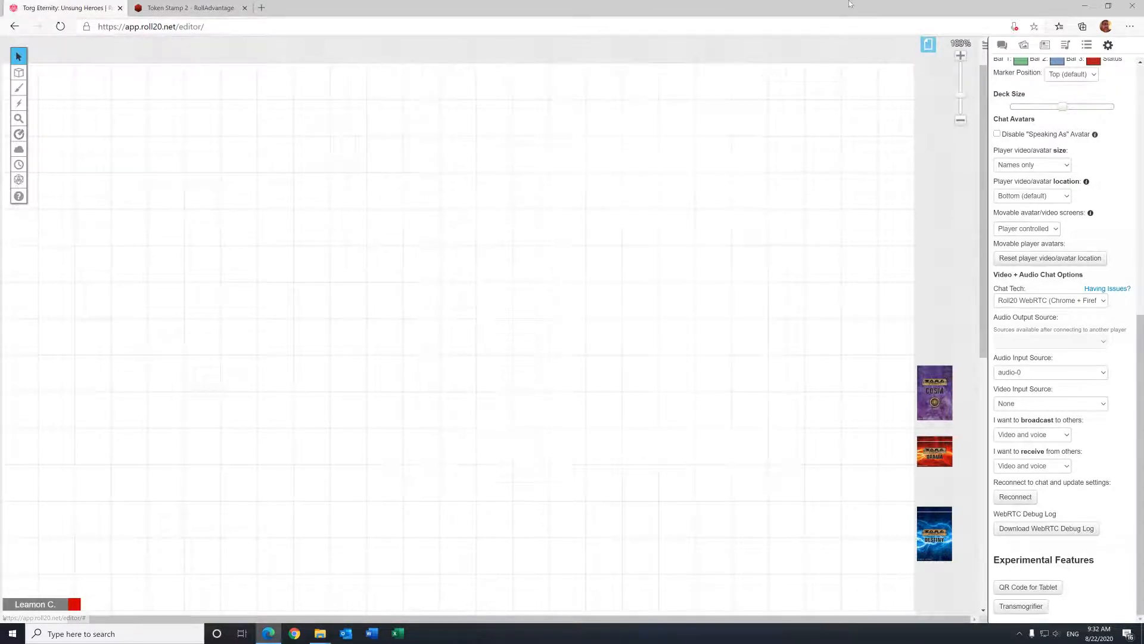
Step: Place jp.png from the art library on the upper middle of the map and delete it again
{"action": "left_click", "coordinate": [1025, 46]}
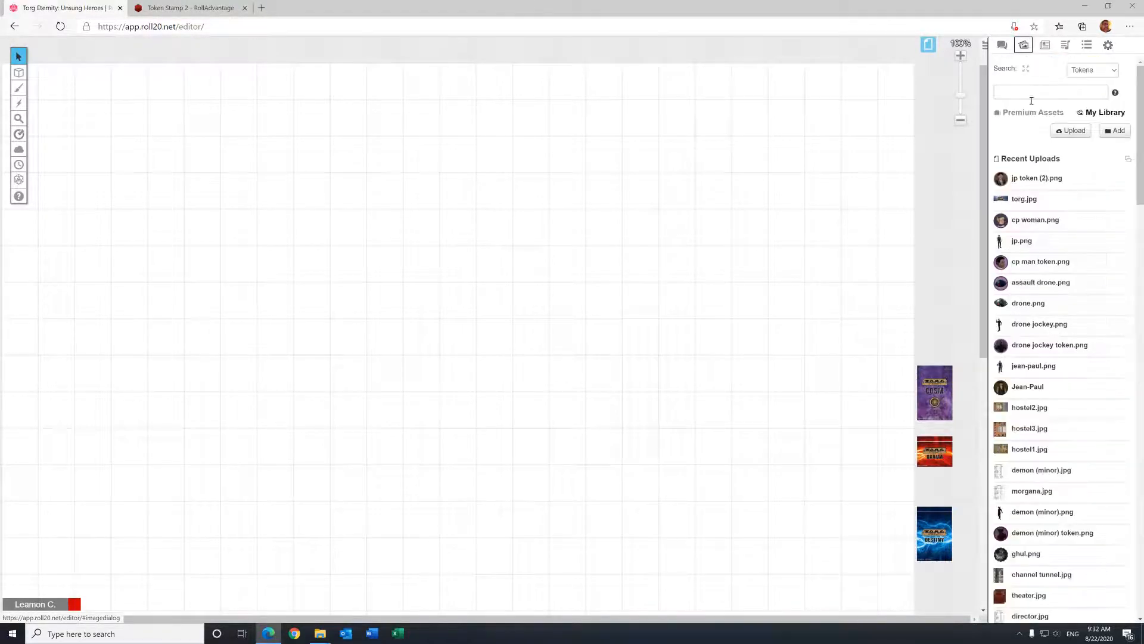
{"action": "left_click_drag", "start_coordinate": [1013, 240], "coordinate": [509, 234]}
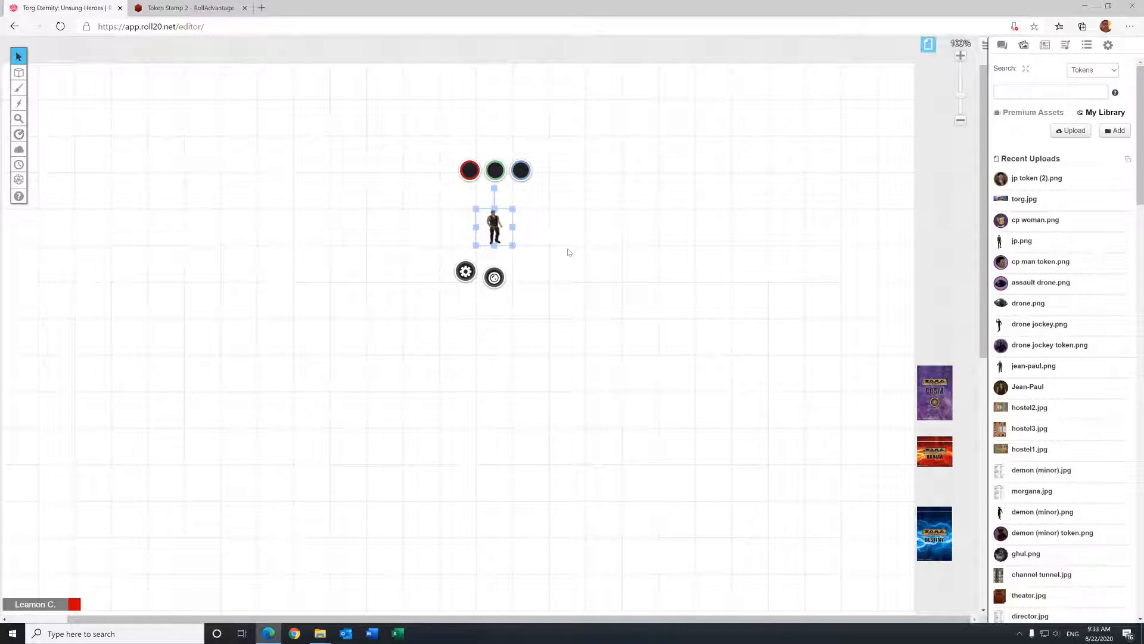
{"action": "key", "text": "Delete"}
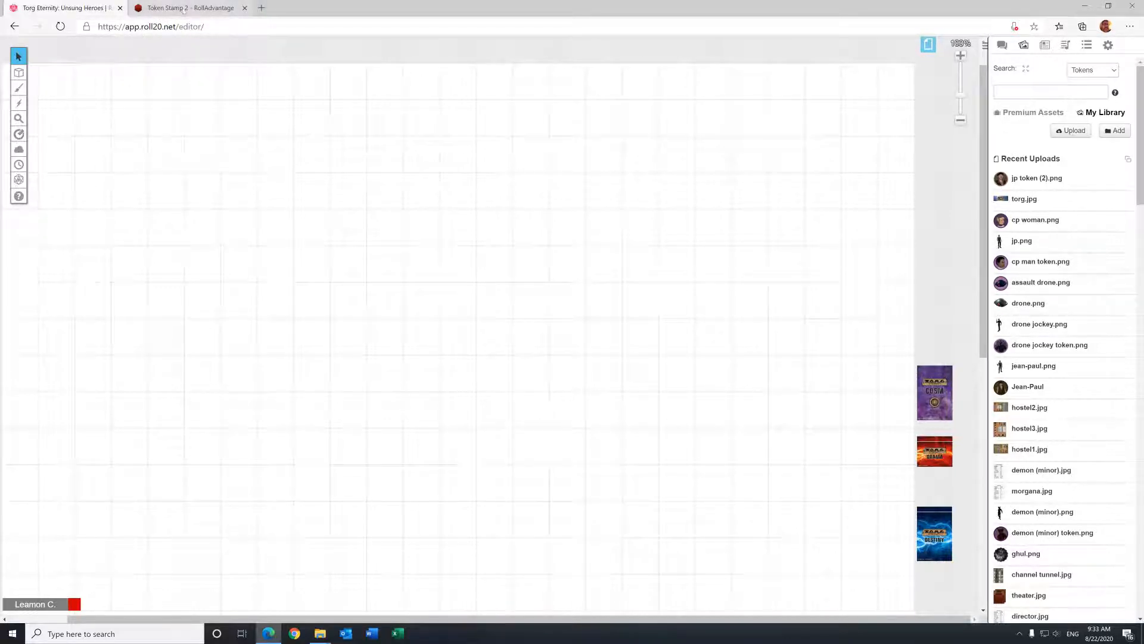
Step: Switch to the Token Stamp 2 page and look through the available token border styles
{"action": "left_click", "coordinate": [156, 11]}
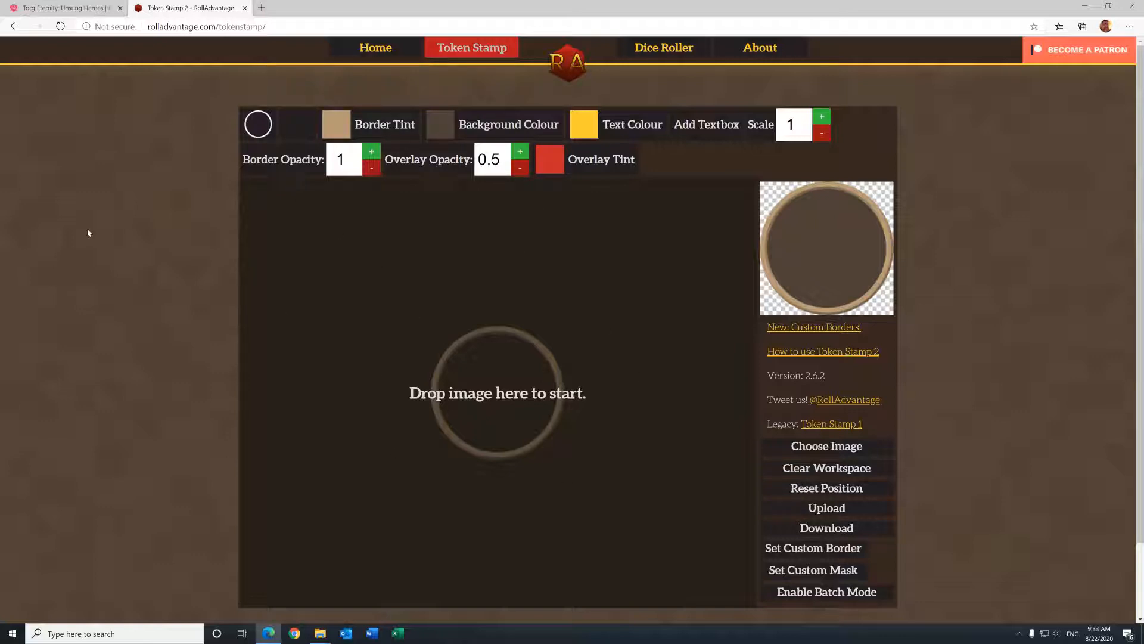
{"action": "left_click", "coordinate": [258, 126]}
{"action": "scroll", "coordinate": [310, 316], "scroll_direction": "down", "scroll_amount": 5}
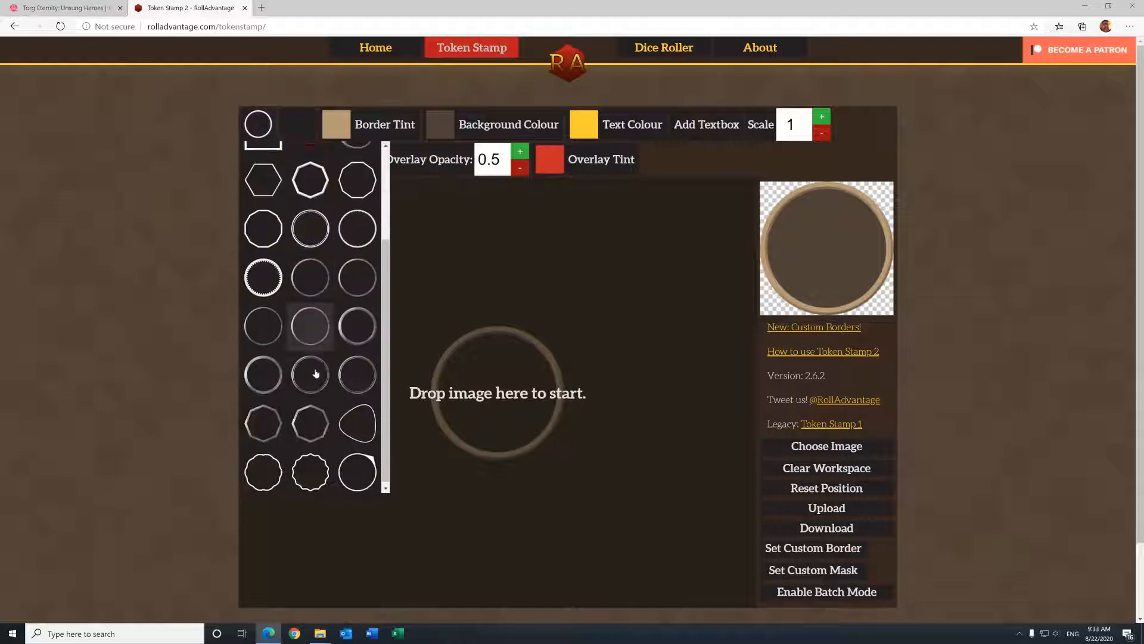
{"action": "scroll", "coordinate": [316, 413], "scroll_direction": "up", "scroll_amount": 2}
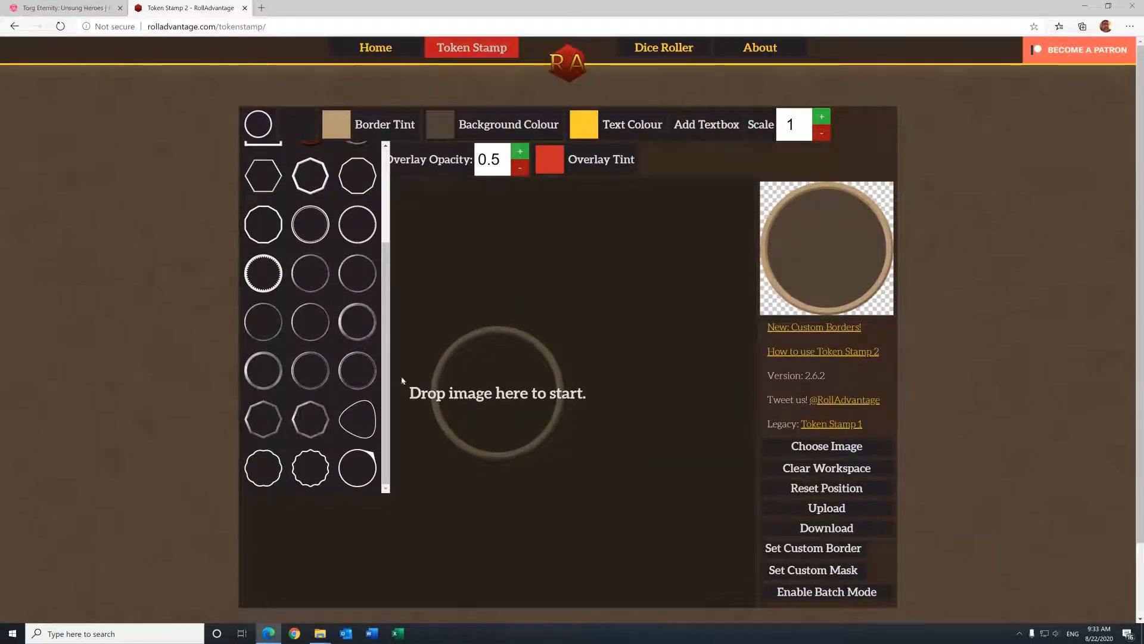
{"action": "left_click", "coordinate": [258, 125]}
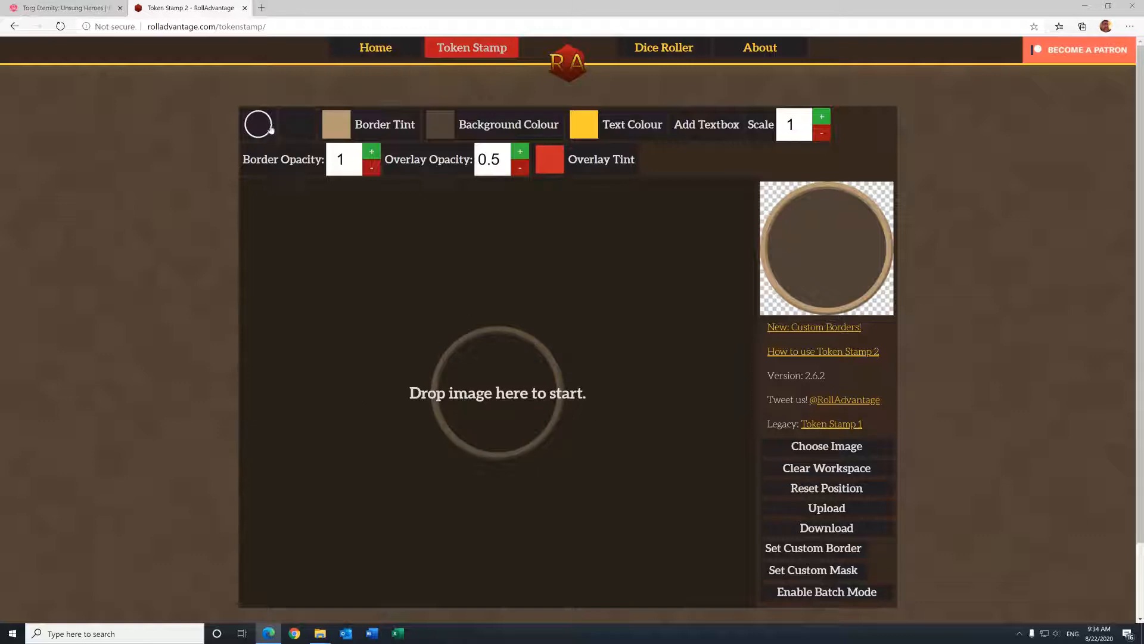
Step: Try darker brown border tints for the token and reload the Token Stamp page to reset it
{"action": "left_click", "coordinate": [345, 126]}
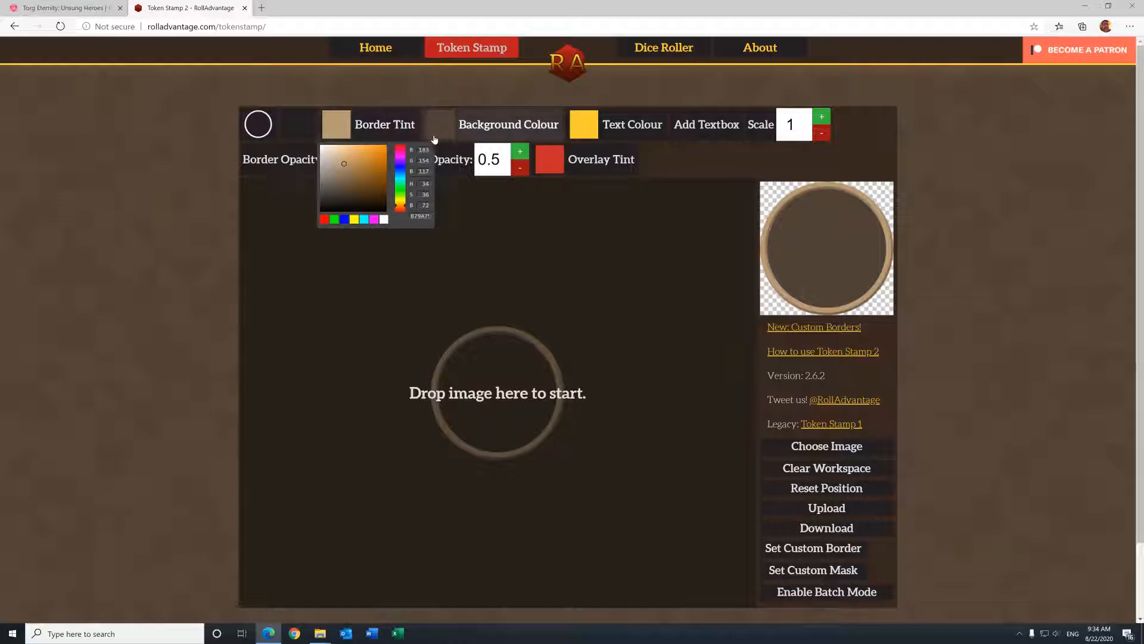
{"action": "left_click", "coordinate": [380, 167]}
{"action": "left_click", "coordinate": [375, 160]}
{"action": "left_click", "coordinate": [353, 204]}
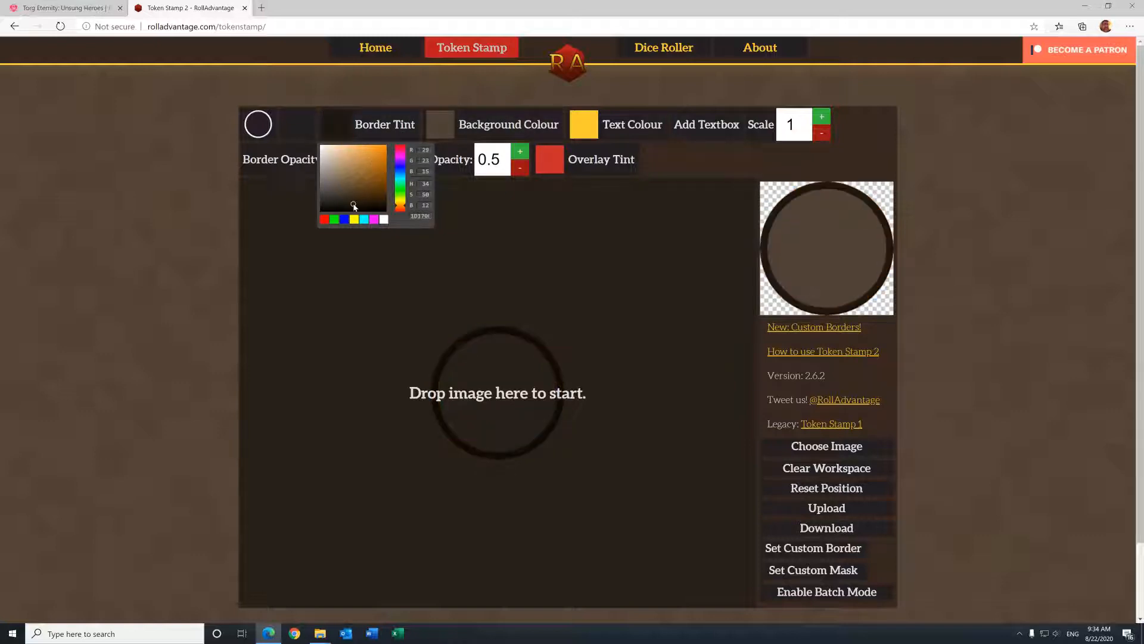
{"action": "left_click", "coordinate": [353, 173]}
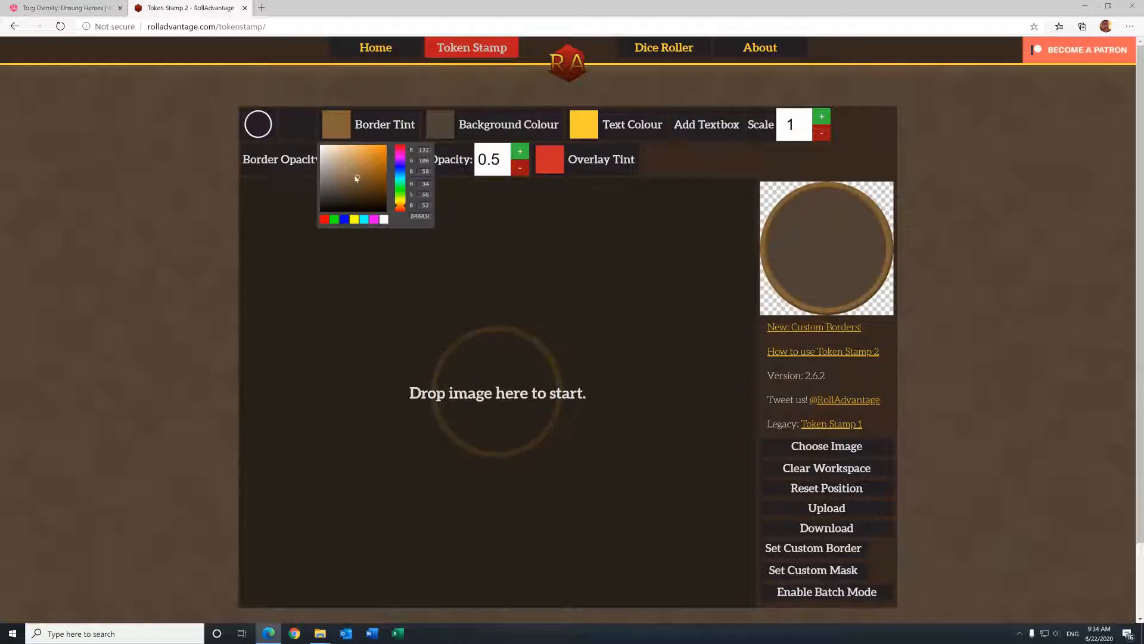
{"action": "left_click", "coordinate": [477, 54]}
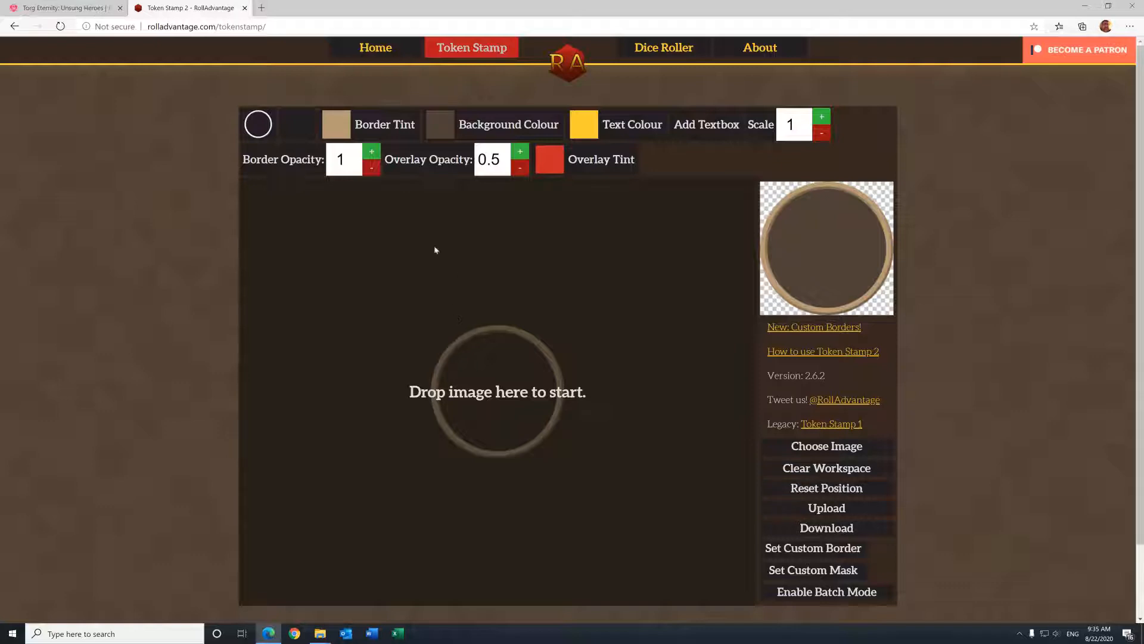
Step: Try the toothed, wavy, scalloped, rounded triangular and bevelled octagonal border styles on the empty token
{"action": "left_click", "coordinate": [258, 123]}
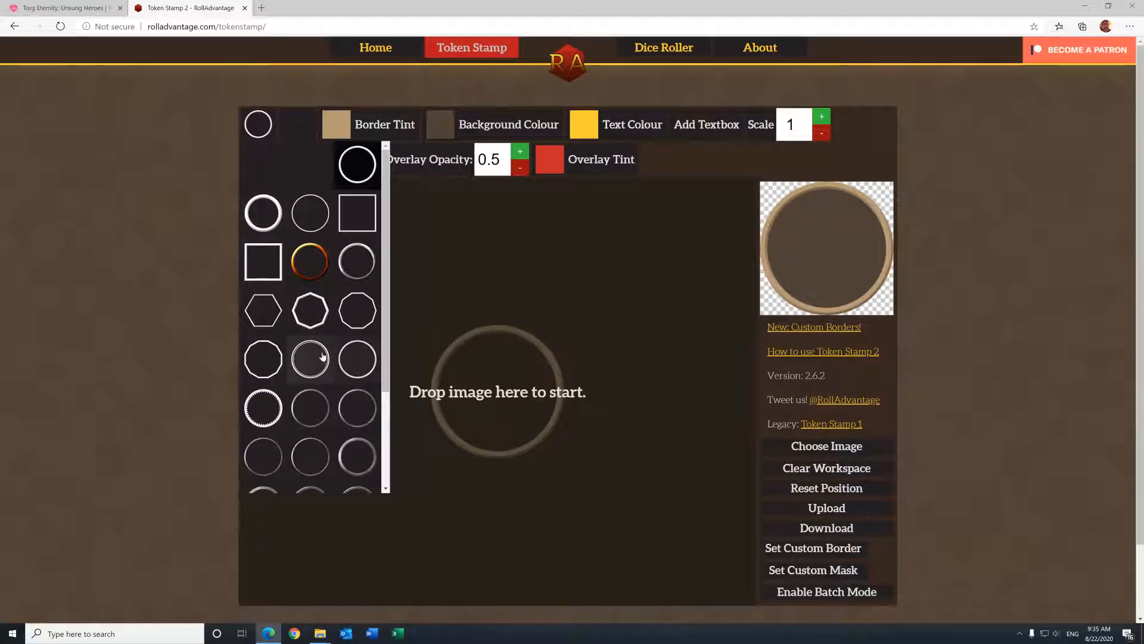
{"action": "scroll", "coordinate": [322, 358], "scroll_direction": "down", "scroll_amount": 1}
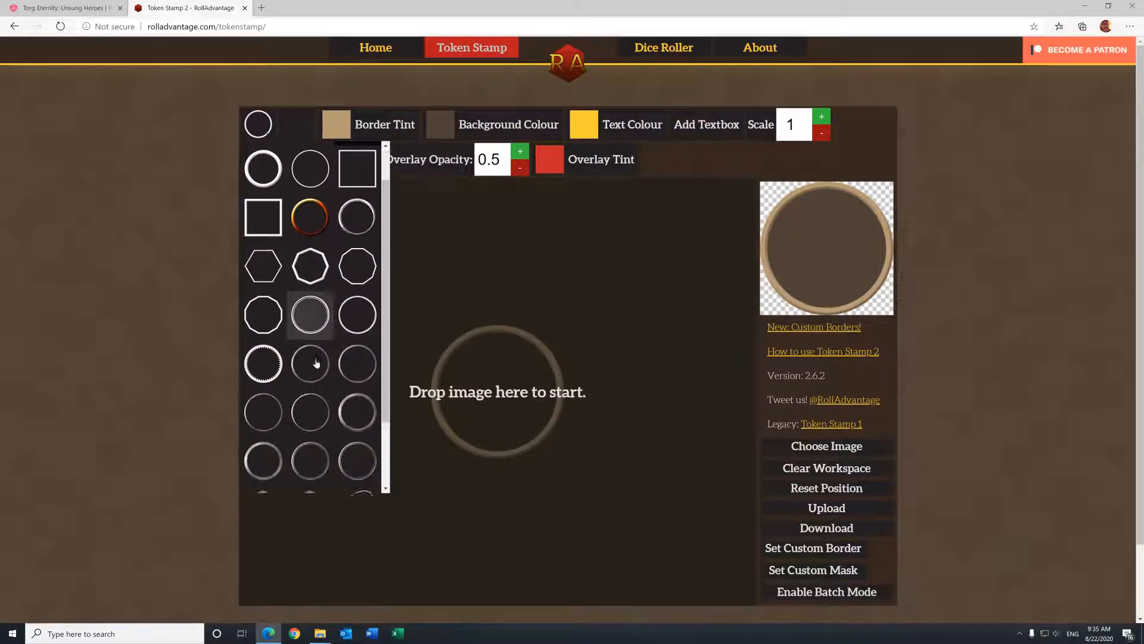
{"action": "left_click", "coordinate": [272, 370]}
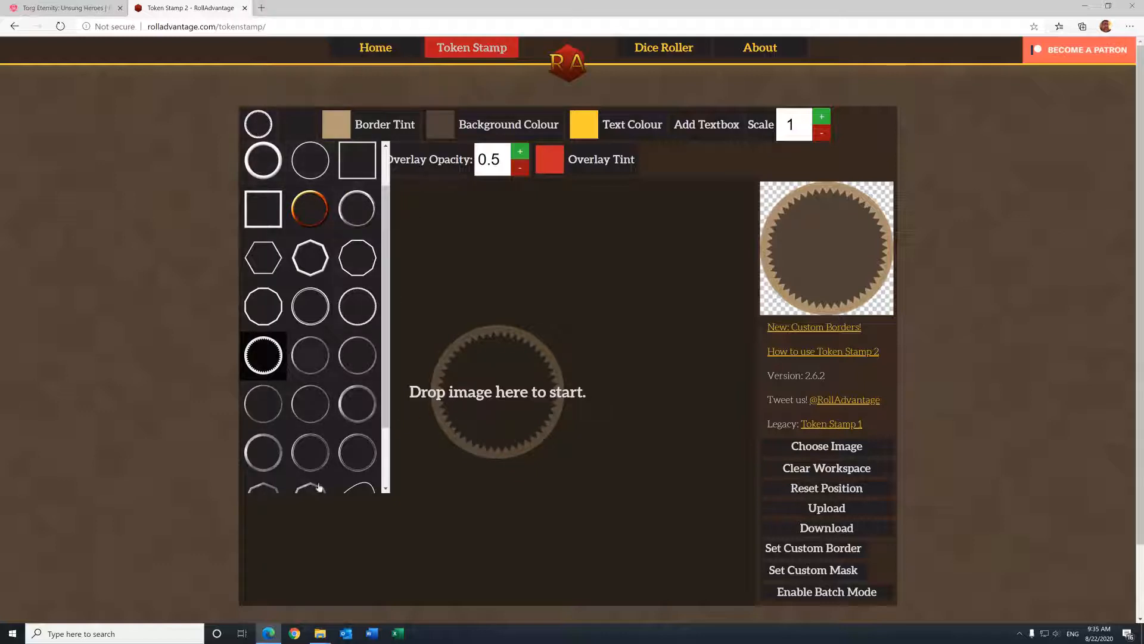
{"action": "scroll", "coordinate": [299, 401], "scroll_direction": "down", "scroll_amount": 1}
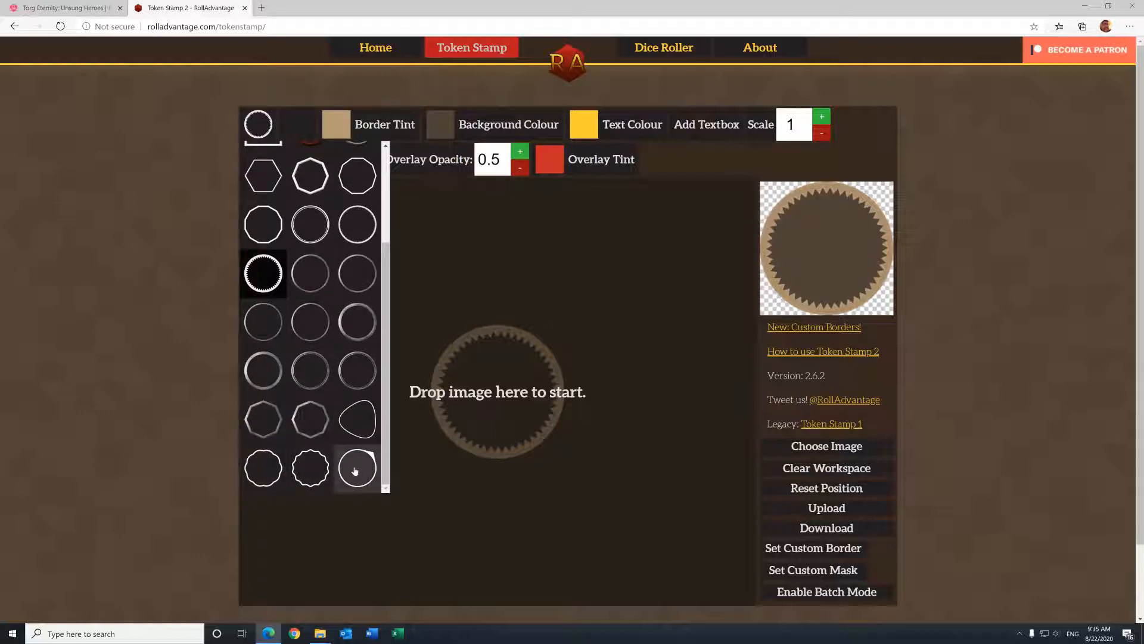
{"action": "left_click", "coordinate": [312, 470]}
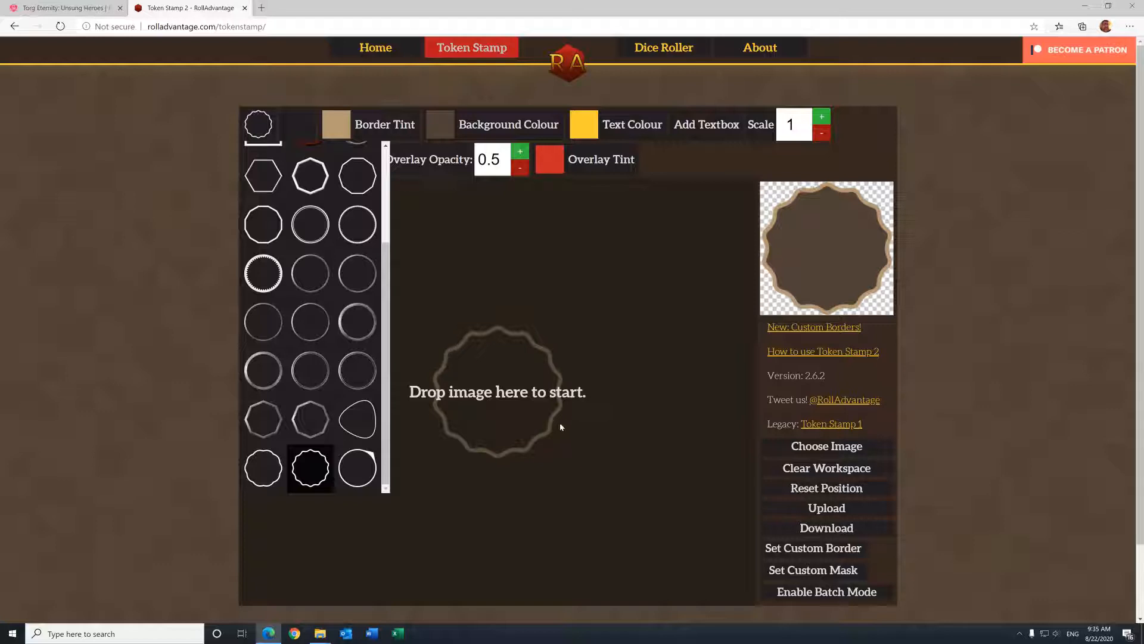
{"action": "left_click", "coordinate": [263, 468]}
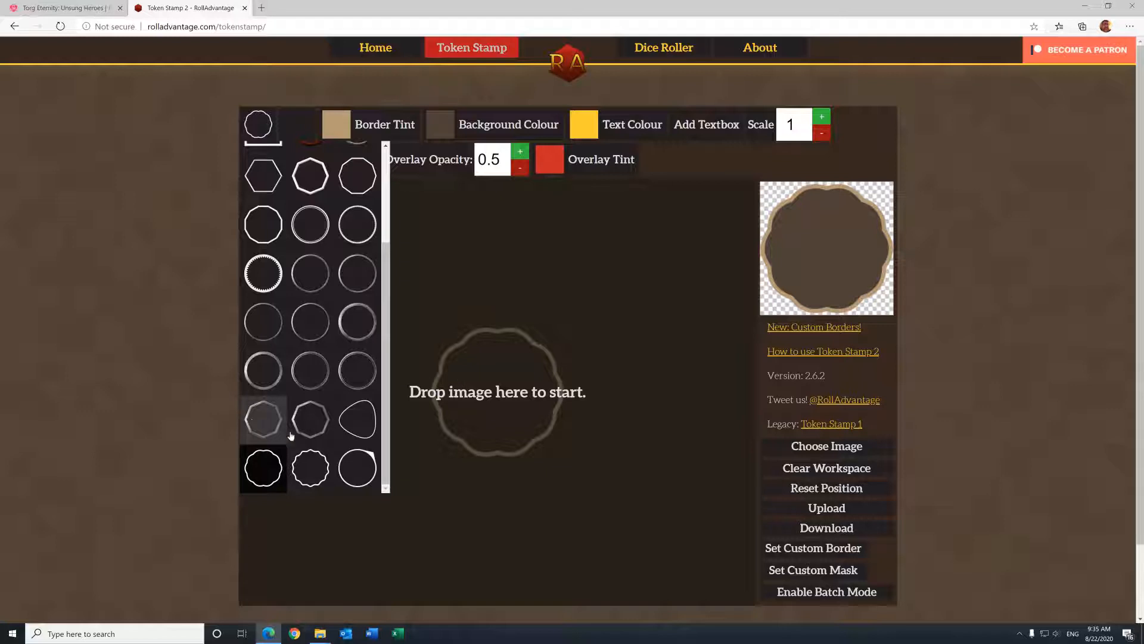
{"action": "left_click", "coordinate": [357, 420]}
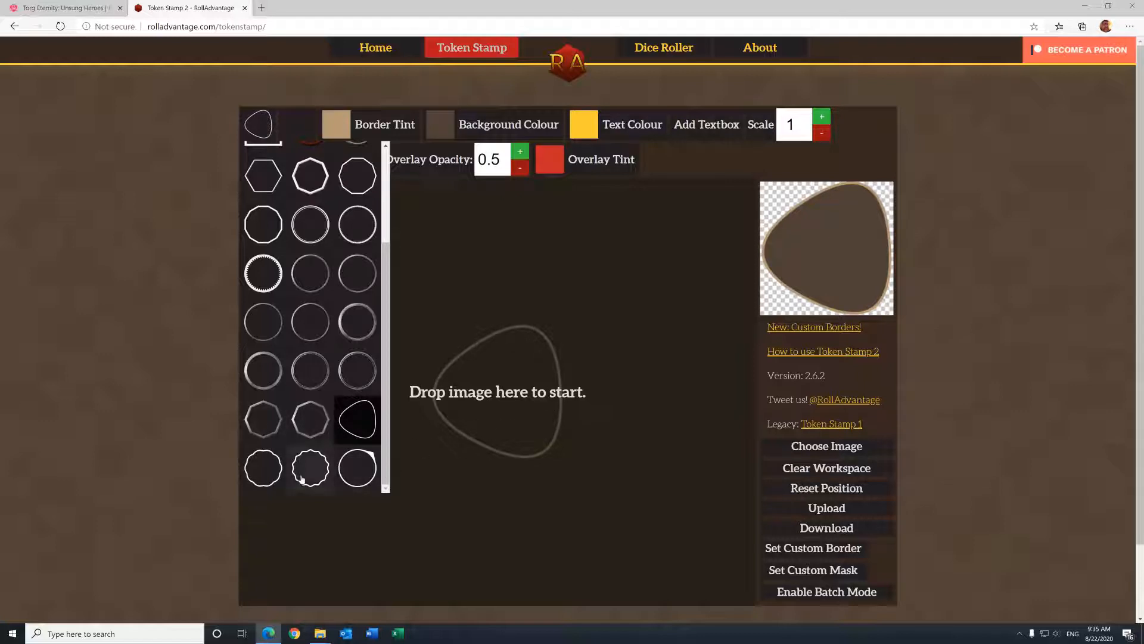
{"action": "left_click", "coordinate": [318, 420]}
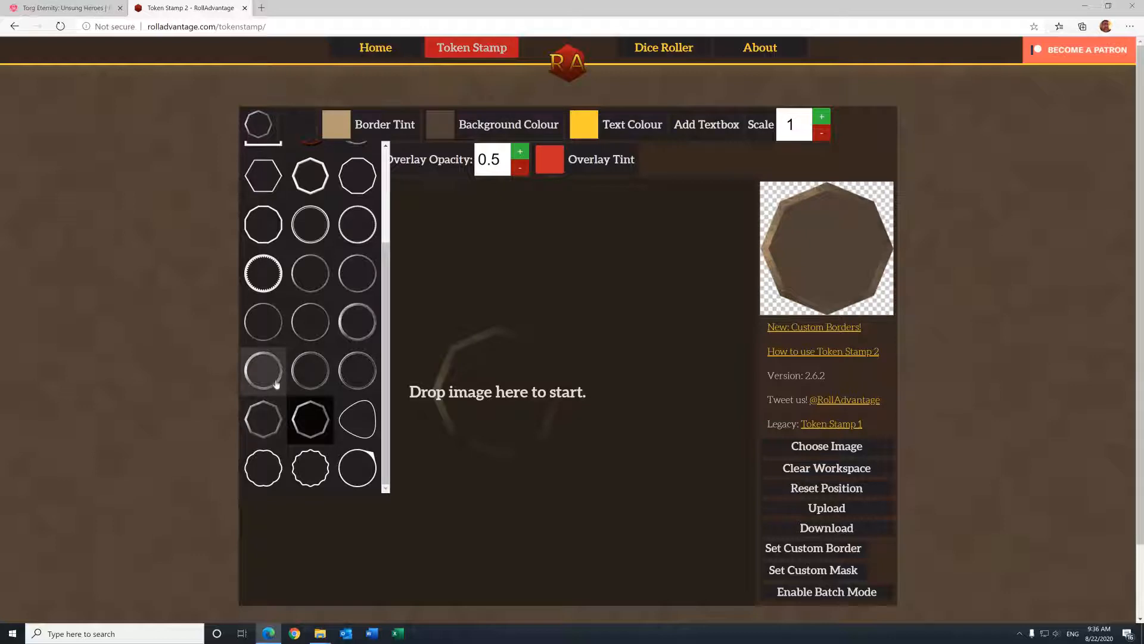
Step: Try the bevelled round border and the fiery orange ring border on the empty token
{"action": "scroll", "coordinate": [280, 385], "scroll_direction": "up", "scroll_amount": 3}
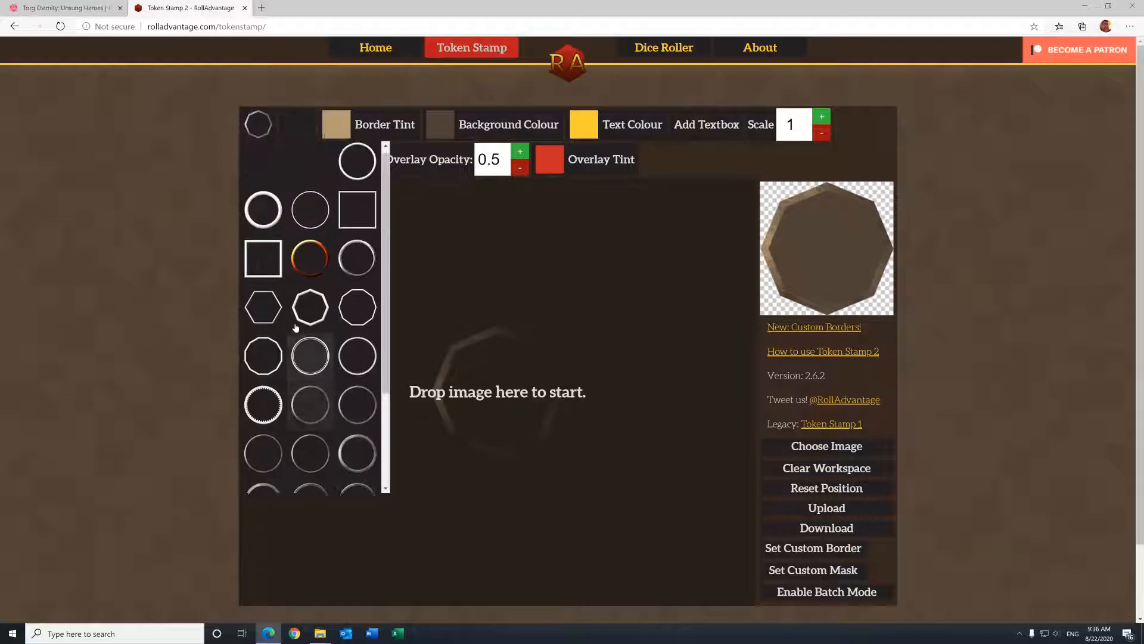
{"action": "left_click", "coordinate": [357, 261]}
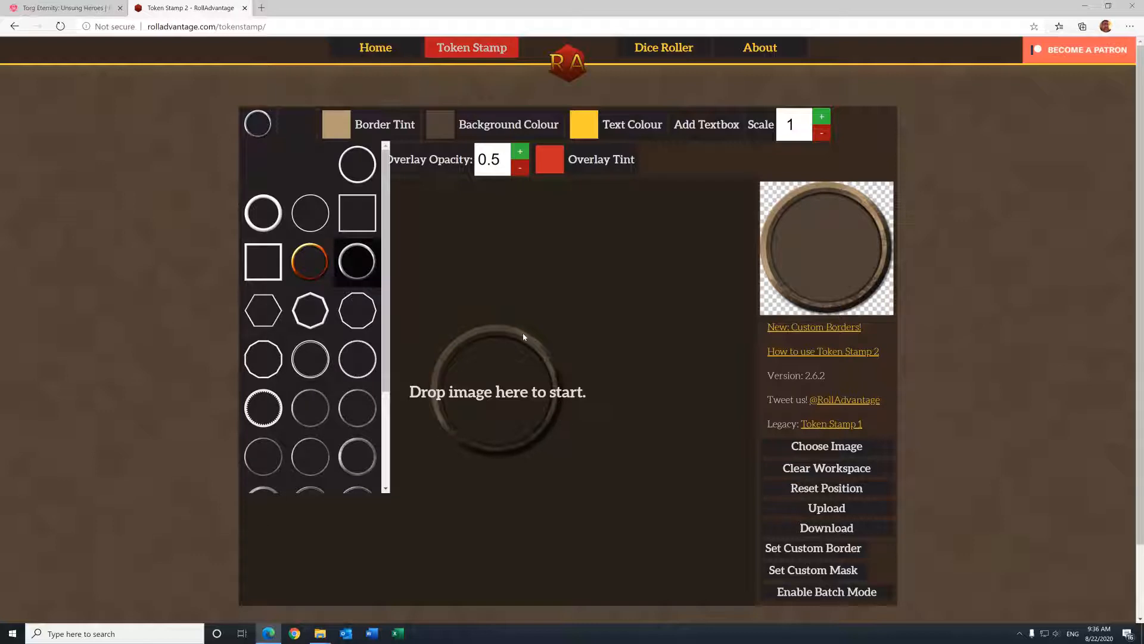
{"action": "left_click", "coordinate": [310, 261]}
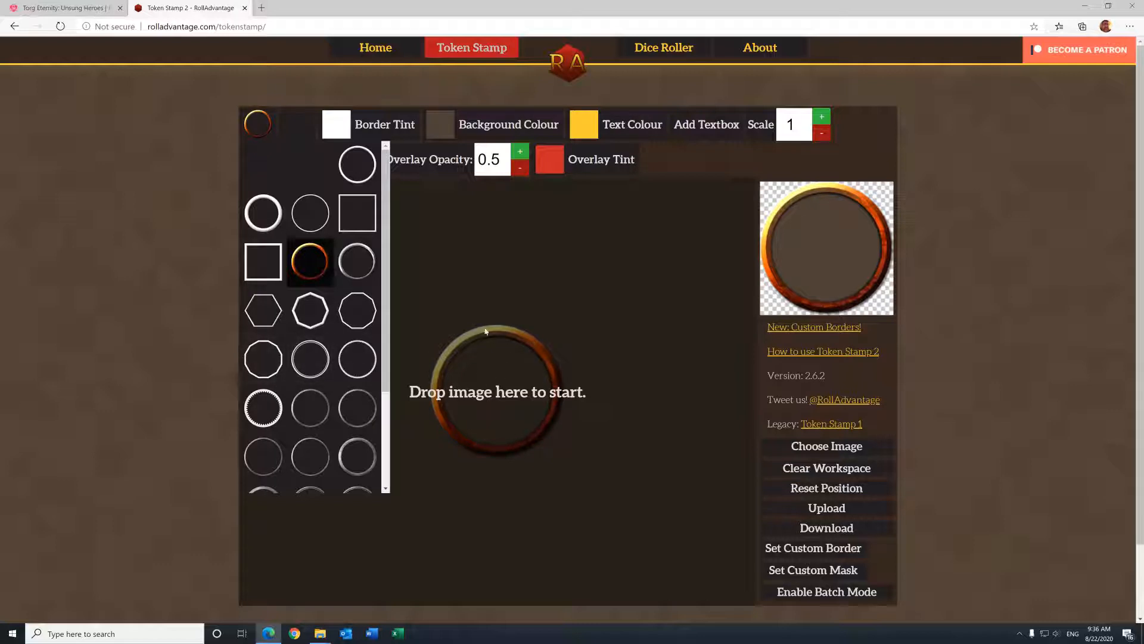
Step: Try a red tint on the fiery ring border and reload the Token Stamp page to restore the default border
{"action": "left_click", "coordinate": [344, 131]}
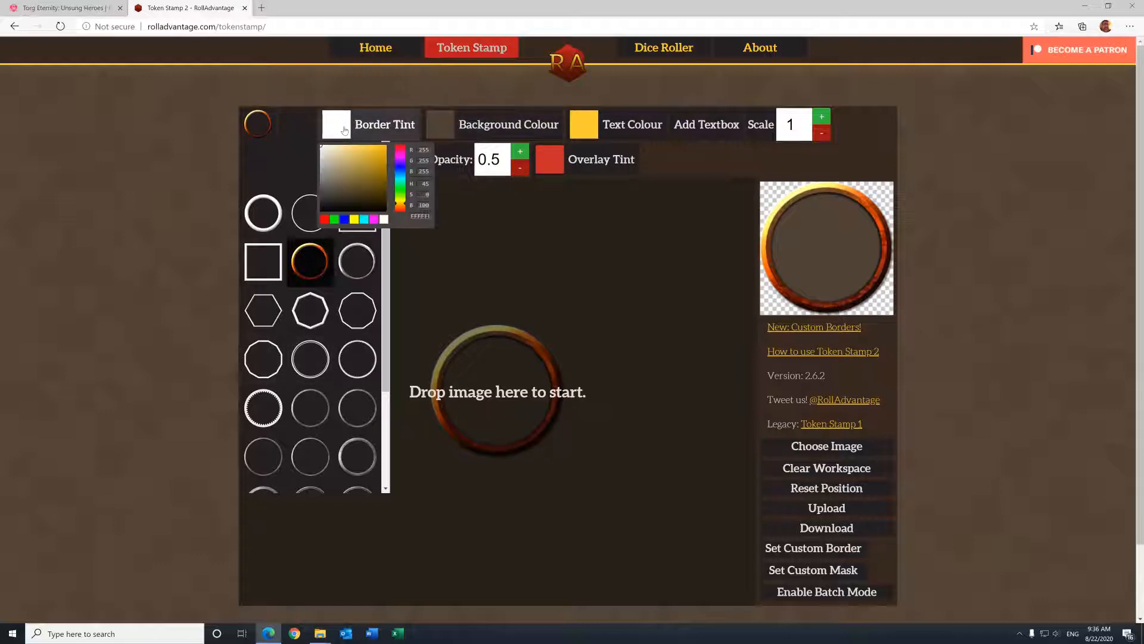
{"action": "left_click", "coordinate": [398, 148]}
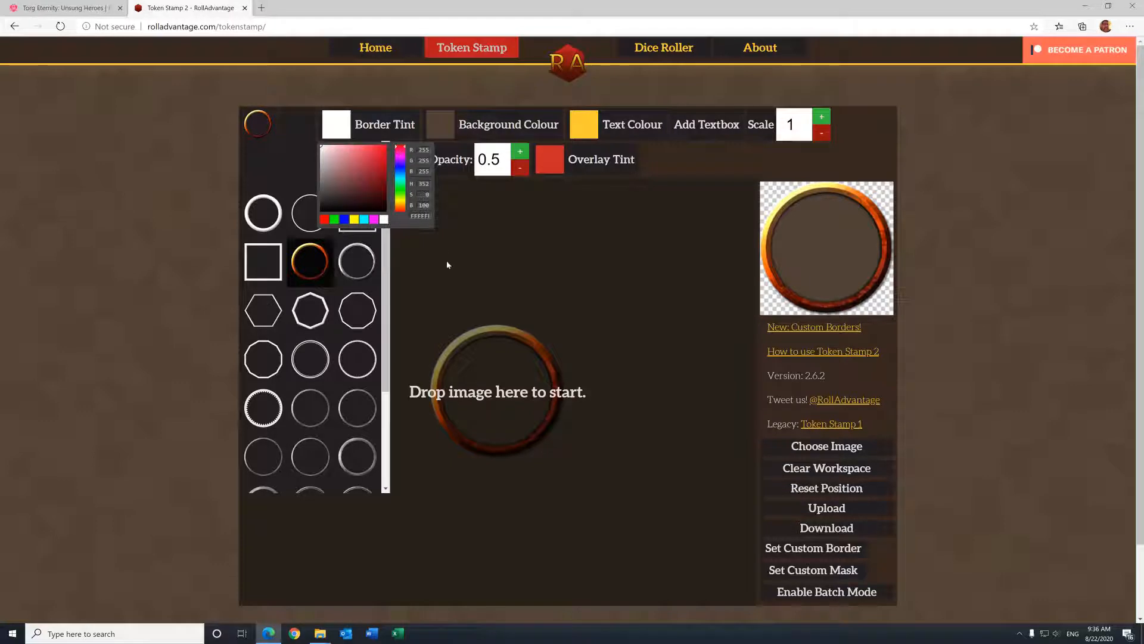
{"action": "left_click", "coordinate": [378, 159]}
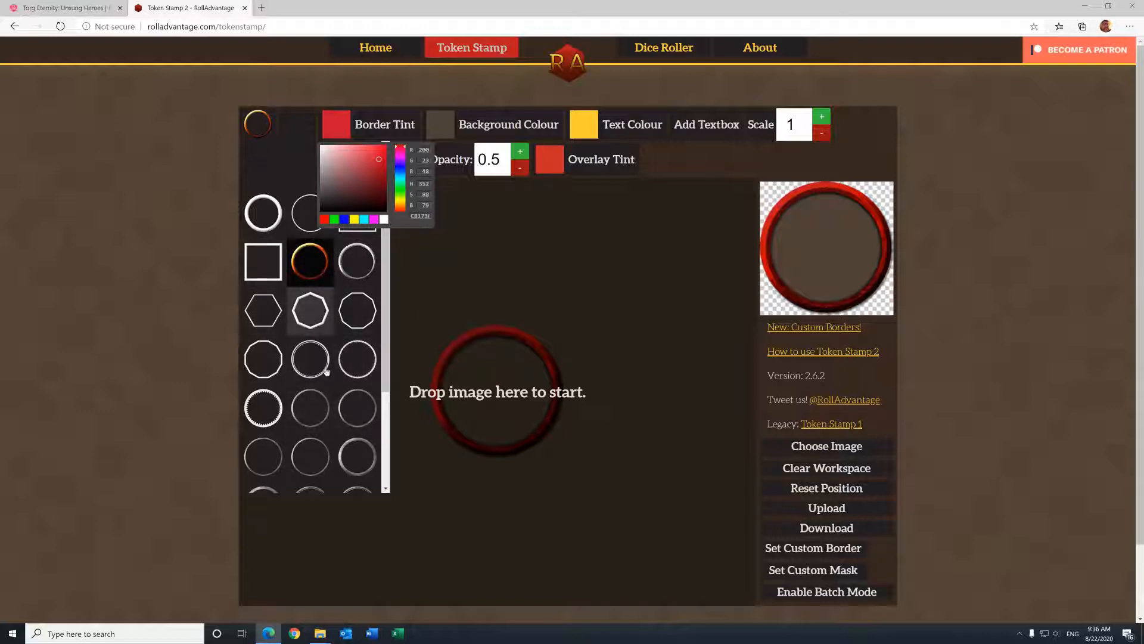
{"action": "scroll", "coordinate": [316, 417], "scroll_direction": "down", "scroll_amount": 2}
{"action": "scroll", "coordinate": [313, 417], "scroll_direction": "up", "scroll_amount": 2}
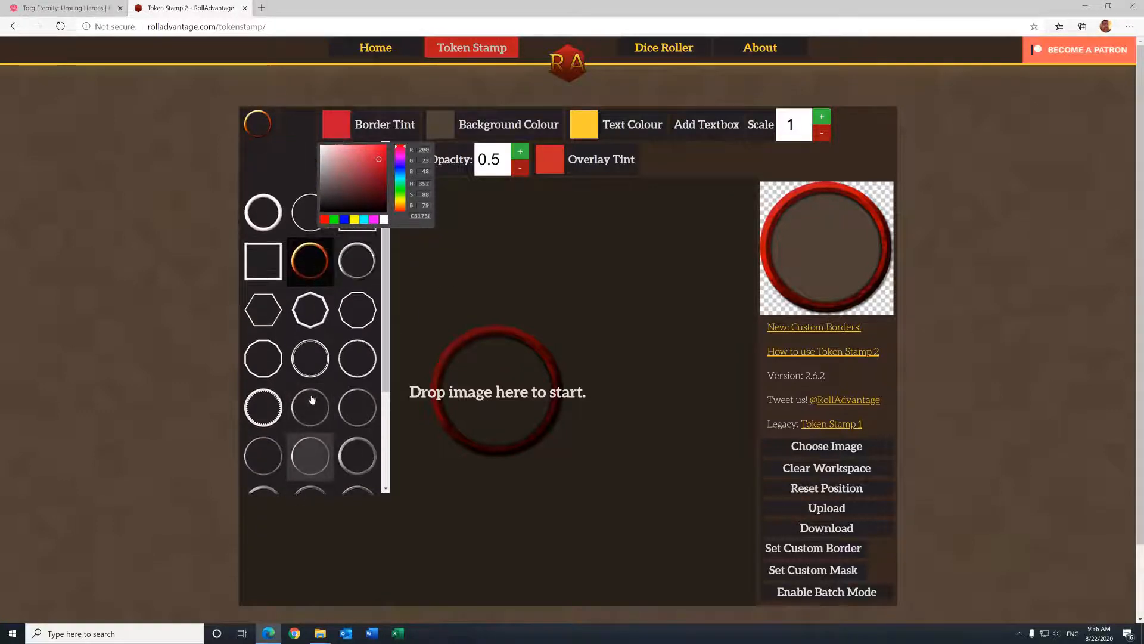
{"action": "left_click", "coordinate": [468, 48]}
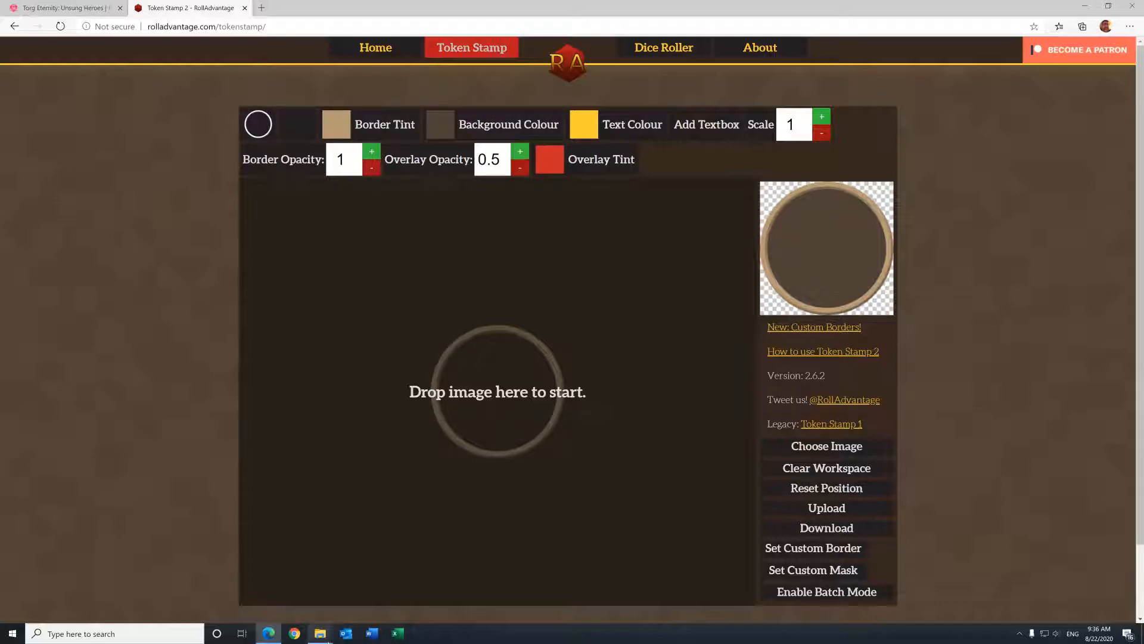
Step: Switch to the Threat Tokens folder in File Explorer and load the CP old woman image into the Token Stamp workspace
{"action": "mouse_move", "coordinate": [326, 640]}
{"action": "left_click", "coordinate": [354, 608]}
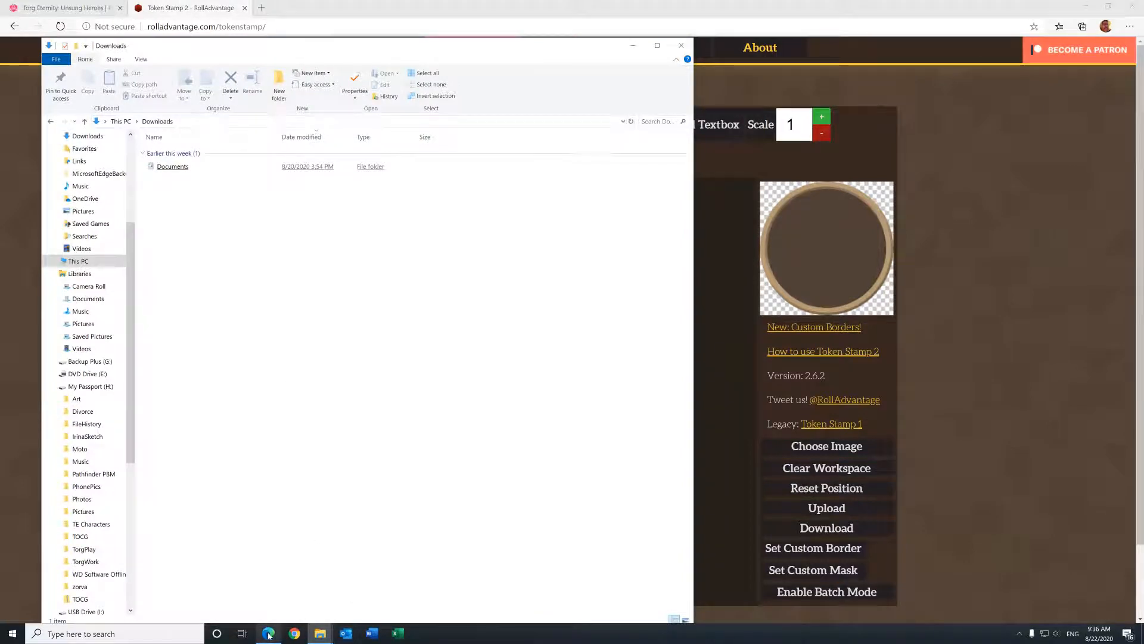
{"action": "mouse_move", "coordinate": [268, 636]}
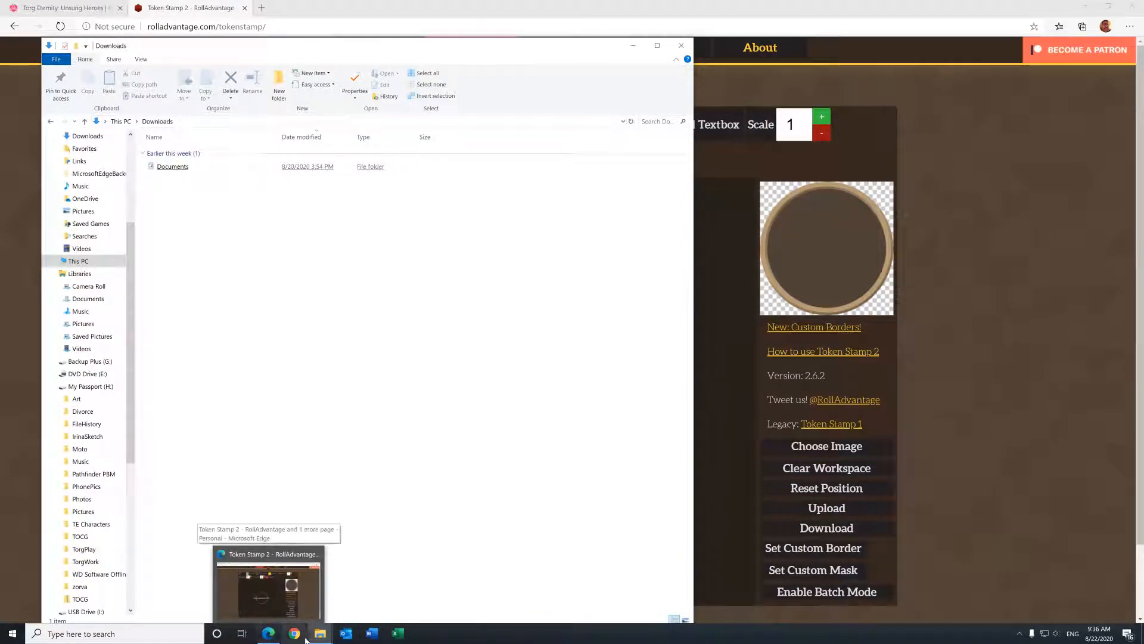
{"action": "mouse_move", "coordinate": [325, 639]}
{"action": "left_click", "coordinate": [285, 589]}
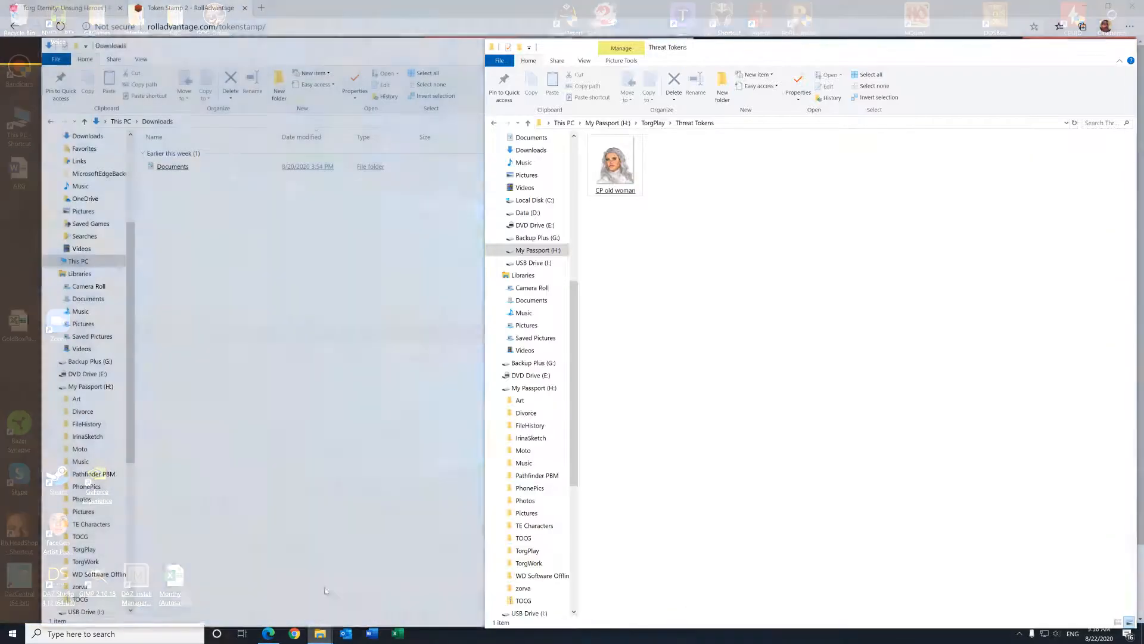
{"action": "left_click_drag", "start_coordinate": [441, 46], "coordinate": [461, 625]}
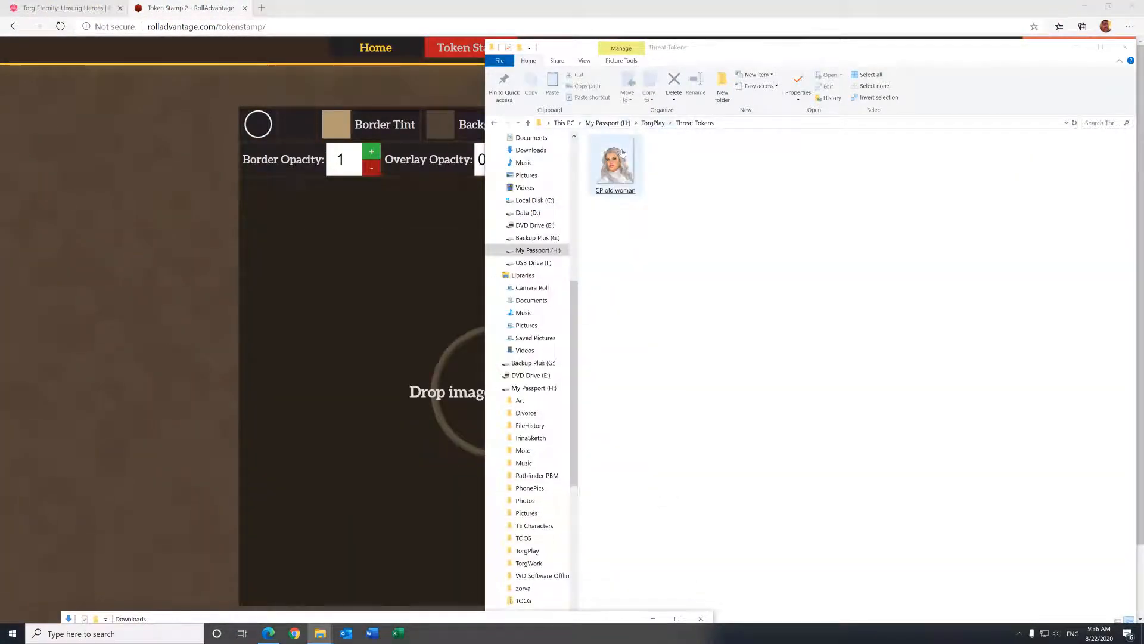
{"action": "left_click_drag", "start_coordinate": [621, 154], "coordinate": [475, 429]}
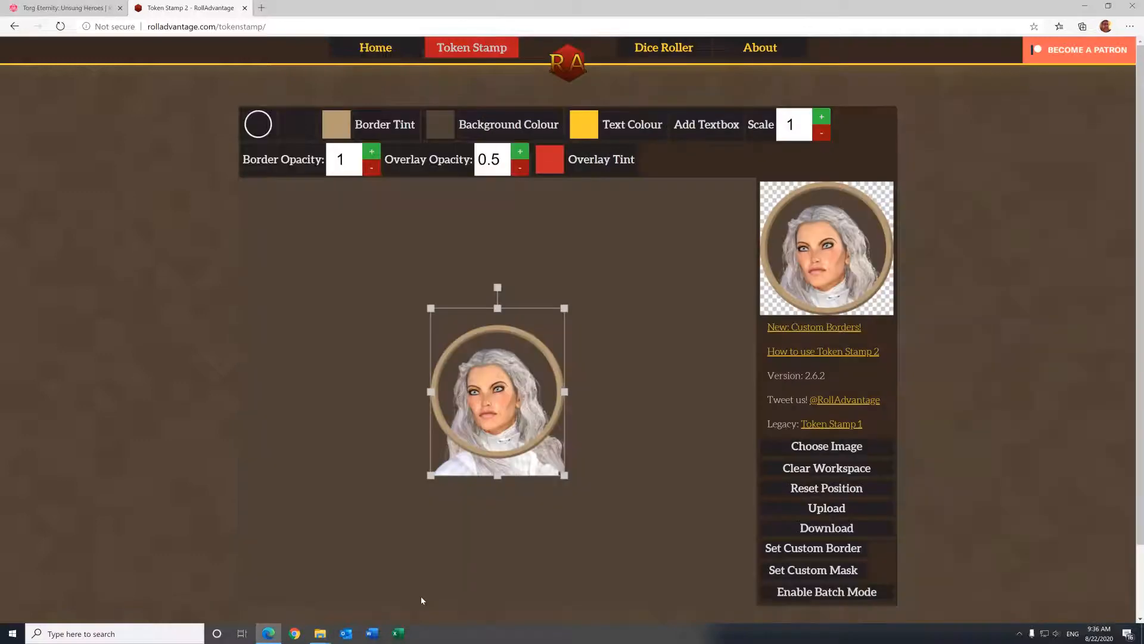
Step: Resize and reposition the portrait so the head fills the round border, and download the token, closing its image preview
{"action": "mouse_move", "coordinate": [565, 307]}
{"action": "left_mouse_down"}
{"action": "mouse_move", "coordinate": [590, 271]}
{"action": "mouse_move", "coordinate": [555, 315]}
{"action": "left_mouse_up"}
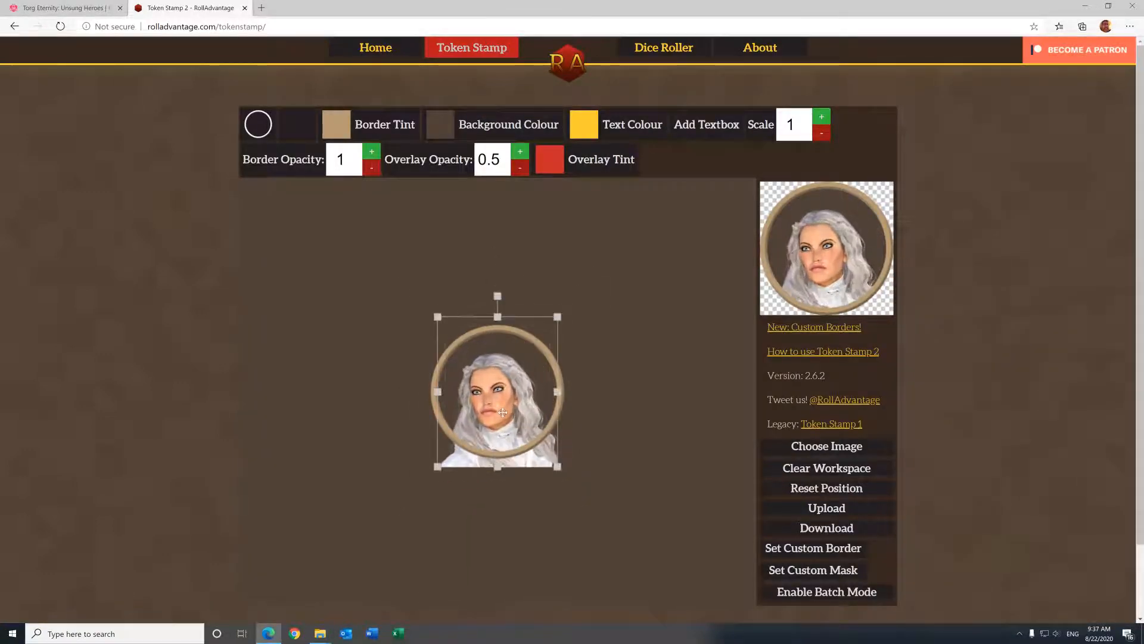
{"action": "left_click_drag", "start_coordinate": [493, 465], "coordinate": [428, 453]}
{"action": "left_click_drag", "start_coordinate": [485, 415], "coordinate": [488, 431]}
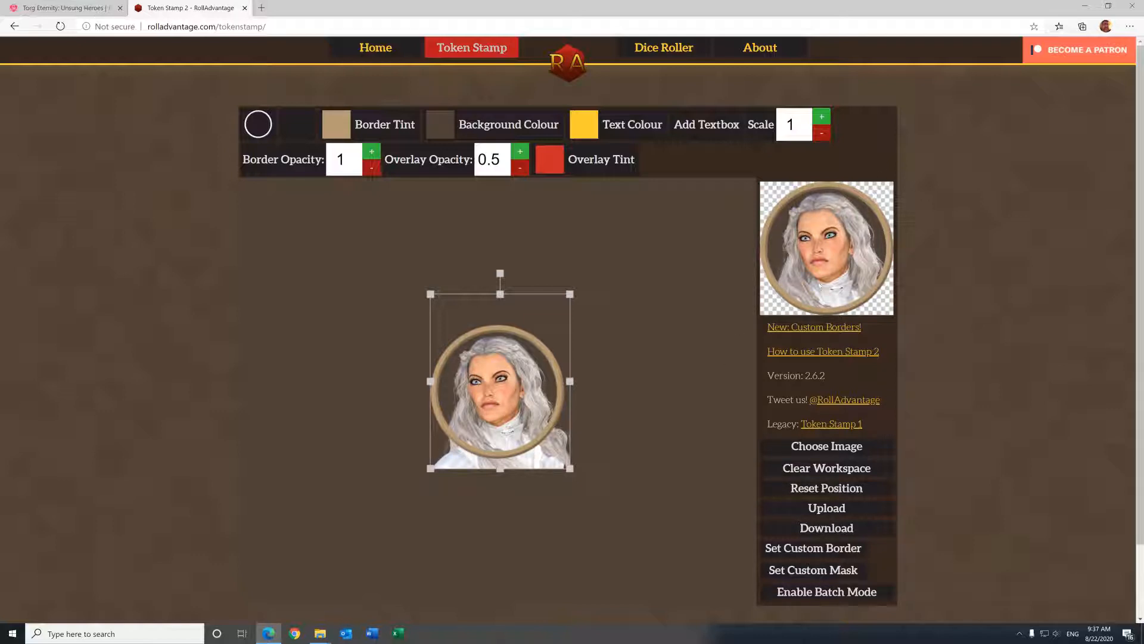
{"action": "left_click", "coordinate": [816, 529]}
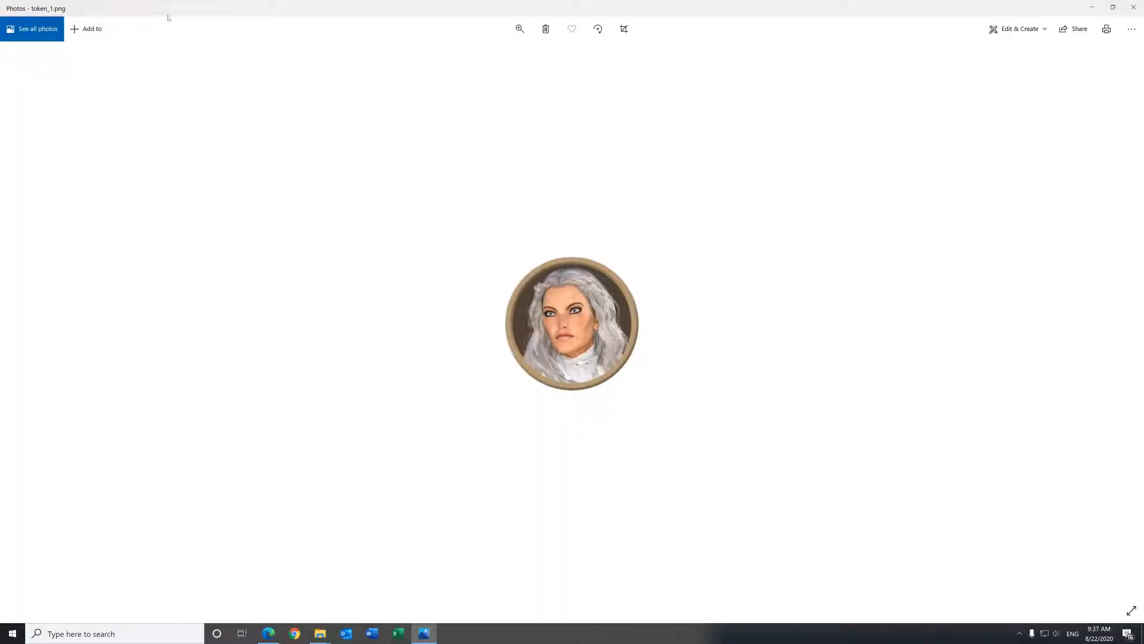
{"action": "left_click", "coordinate": [1133, 5]}
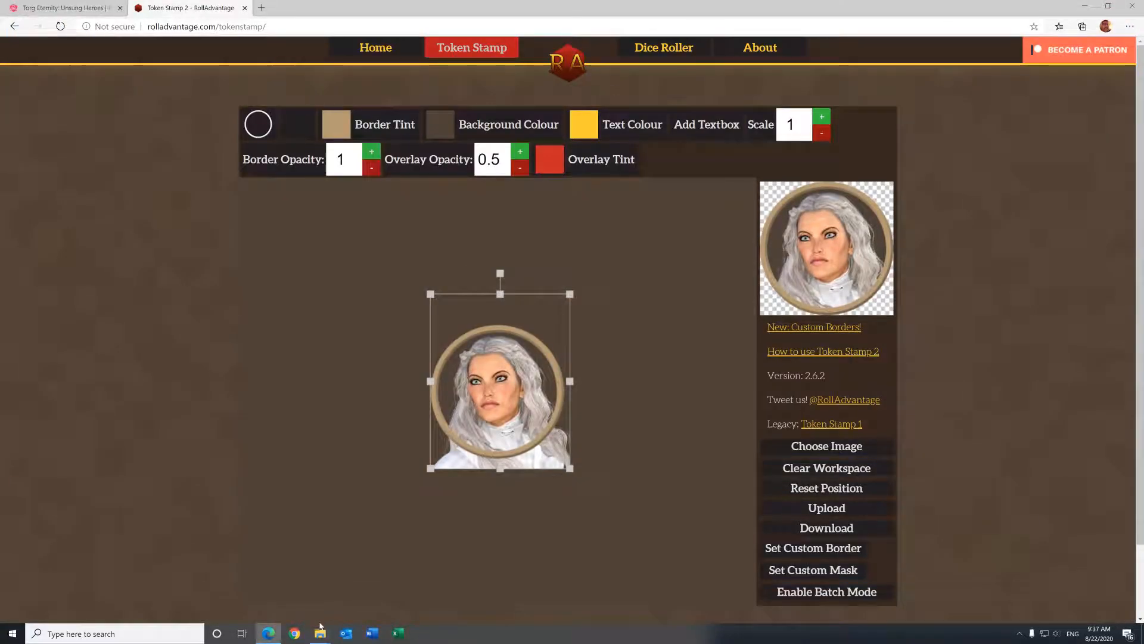
Step: Copy token_1 from the Downloads folder into the Threat Tokens folder and close the Downloads window
{"action": "mouse_move", "coordinate": [320, 629]}
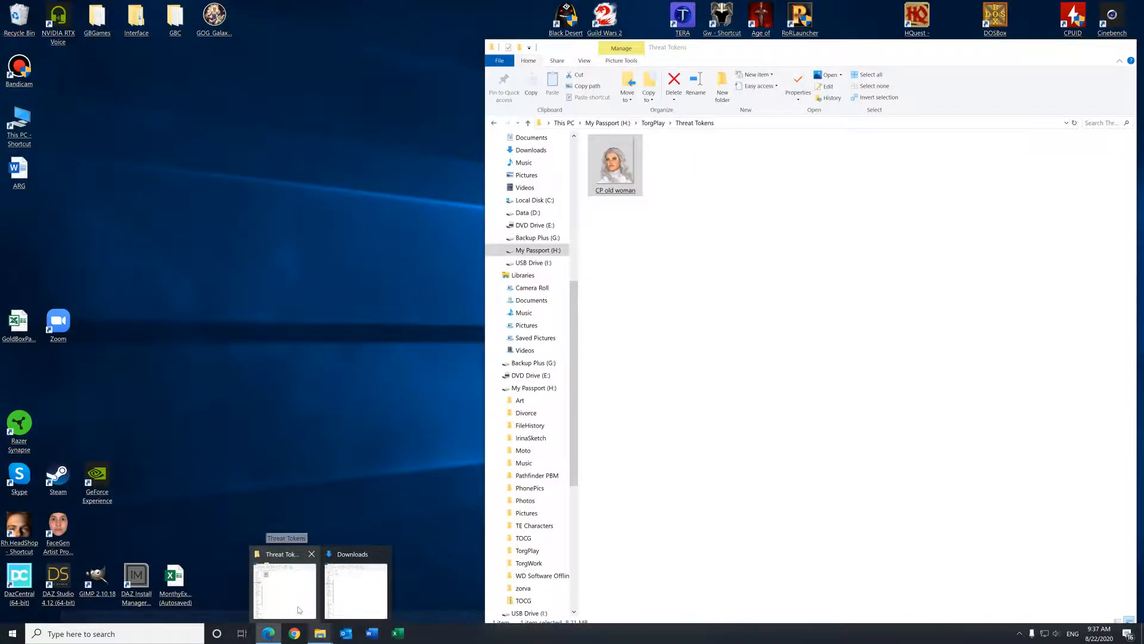
{"action": "left_click", "coordinate": [298, 610]}
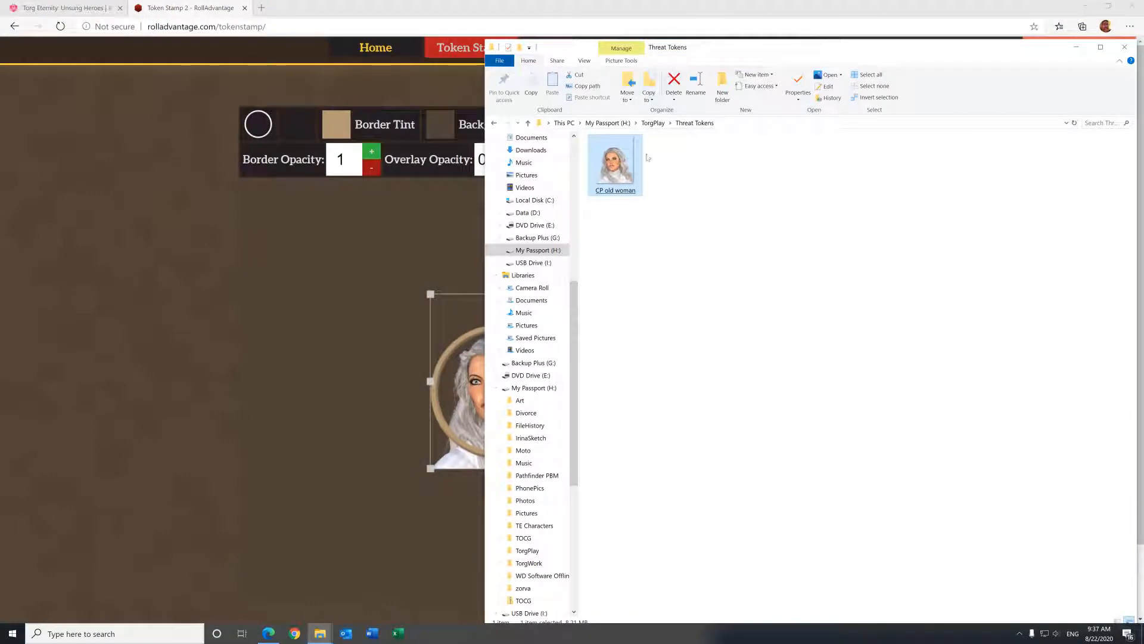
{"action": "mouse_move", "coordinate": [326, 639]}
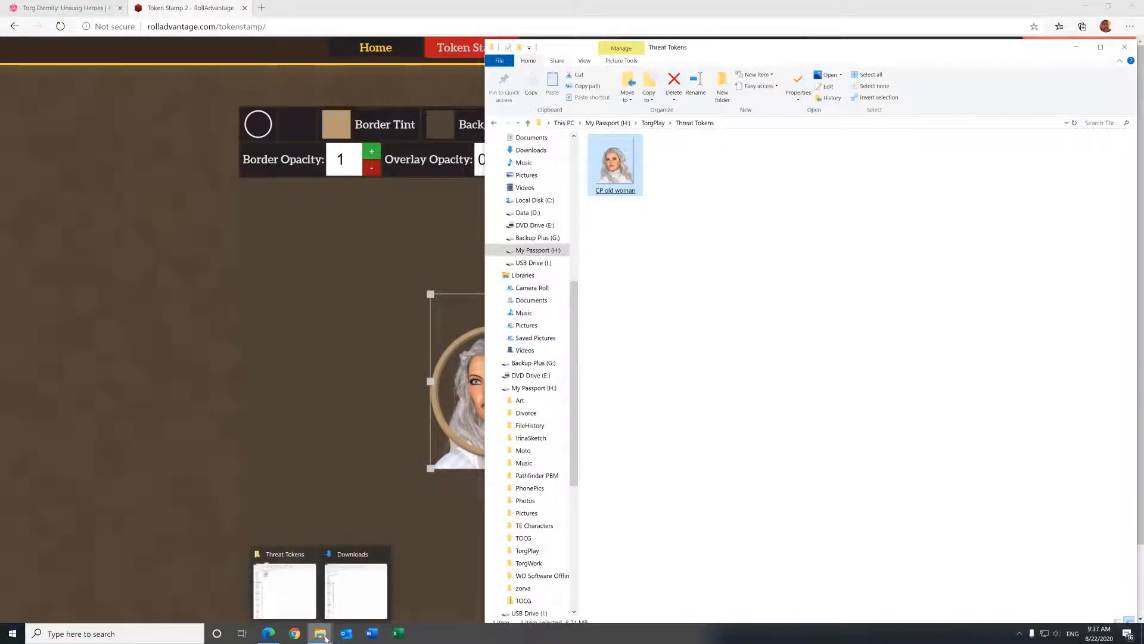
{"action": "left_click", "coordinate": [353, 559]}
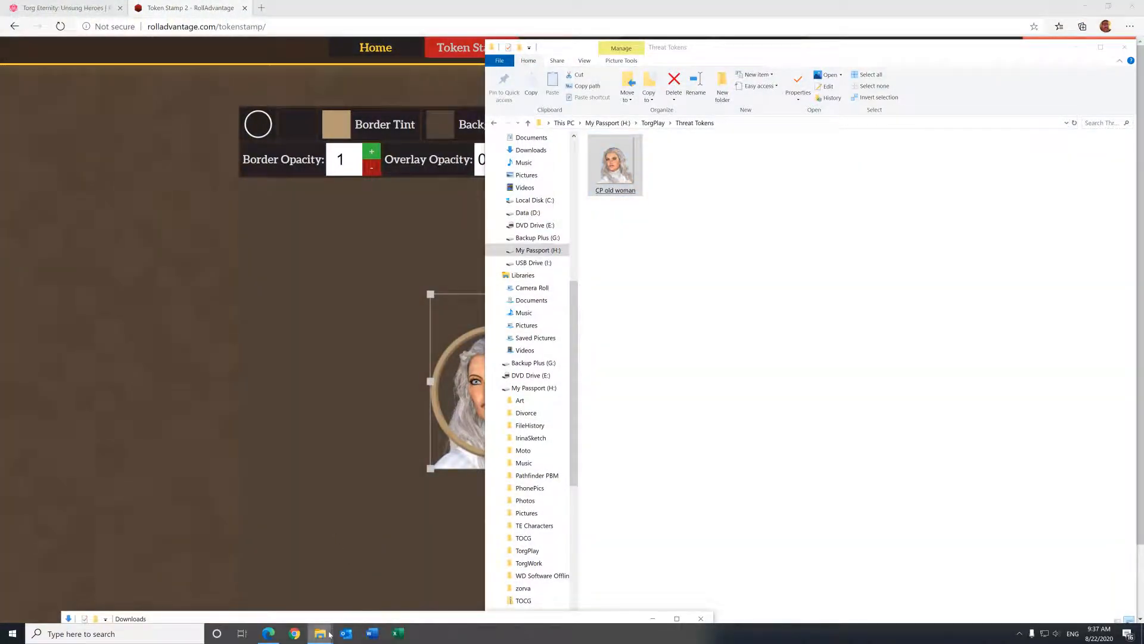
{"action": "left_click_drag", "start_coordinate": [309, 618], "coordinate": [269, 107]}
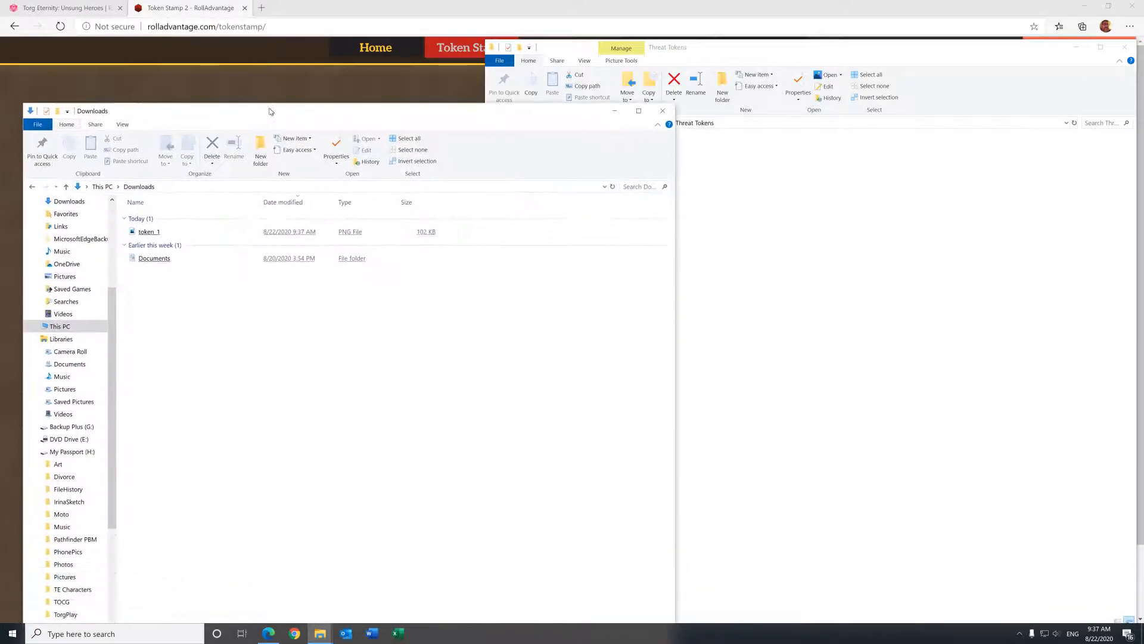
{"action": "left_click", "coordinate": [788, 391]}
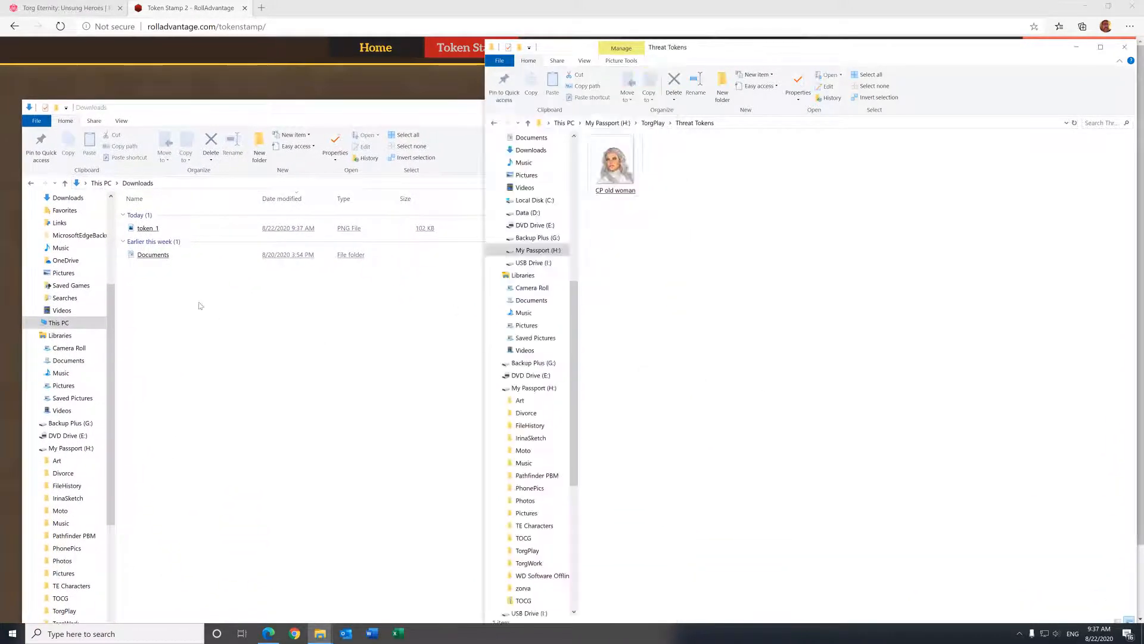
{"action": "left_click", "coordinate": [144, 230]}
{"action": "left_click_drag", "start_coordinate": [145, 232], "coordinate": [715, 280]}
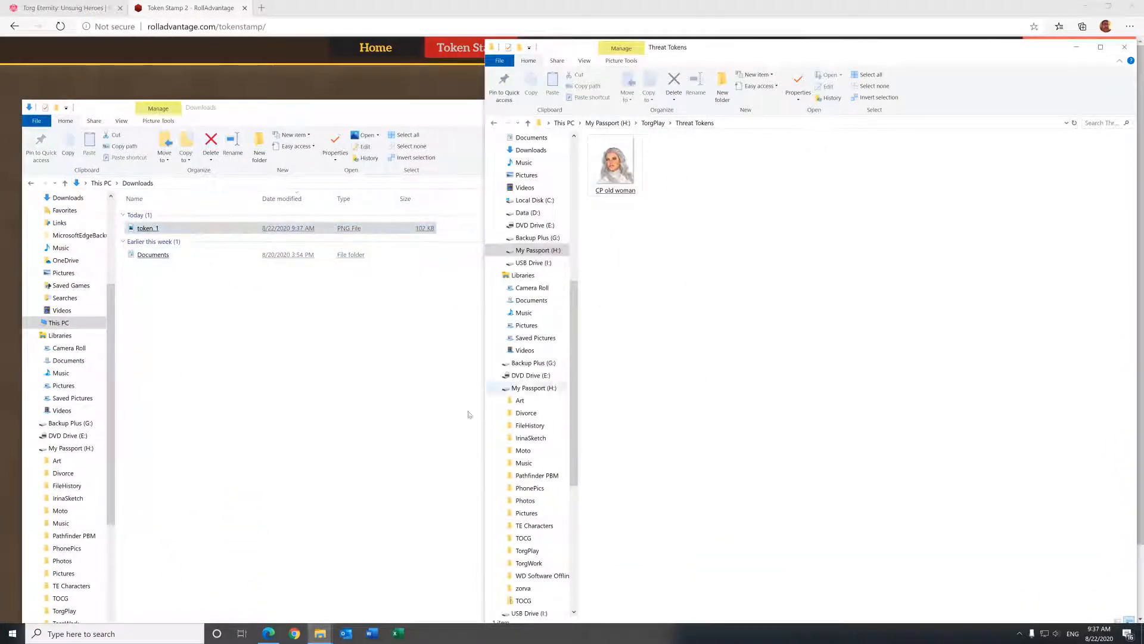
{"action": "left_click", "coordinate": [358, 116]}
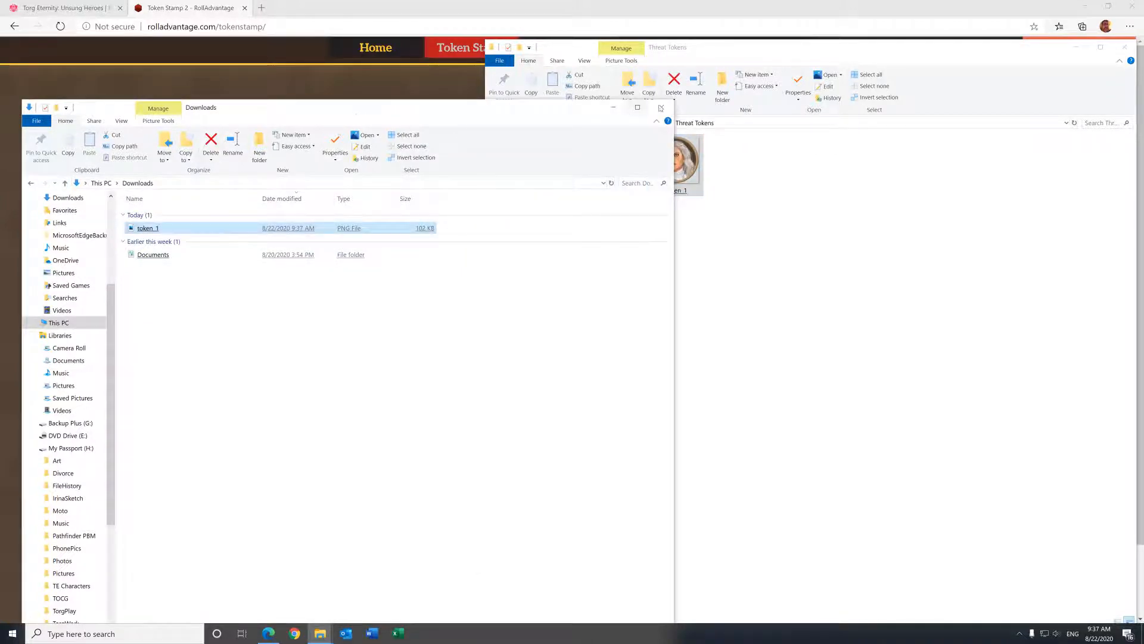
{"action": "left_click", "coordinate": [662, 107]}
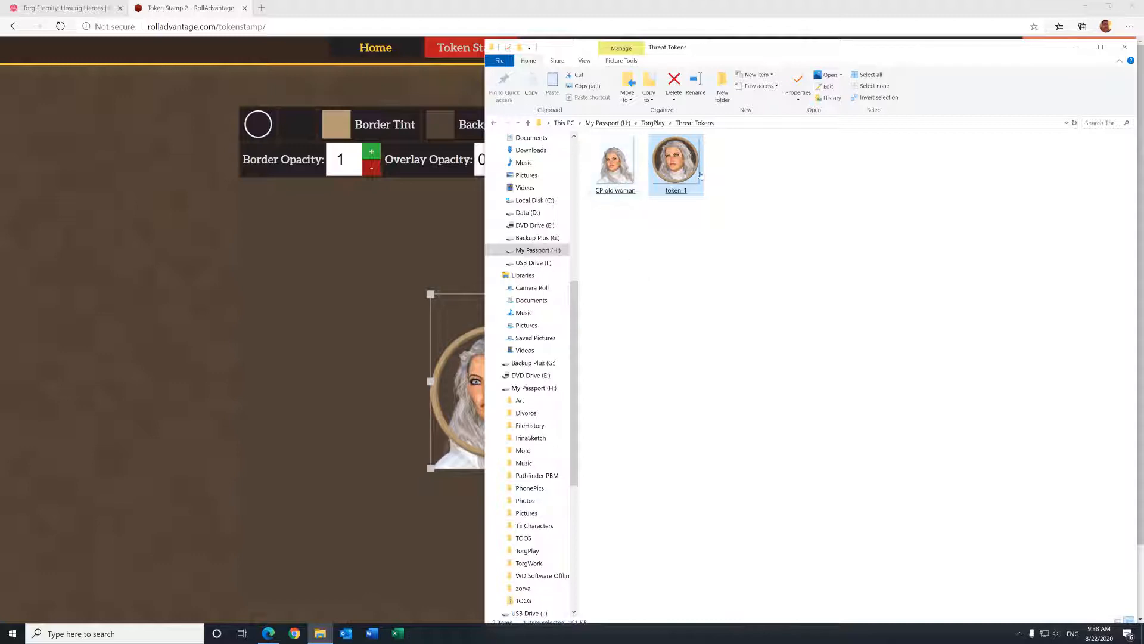
{"action": "right_click", "coordinate": [672, 195]}
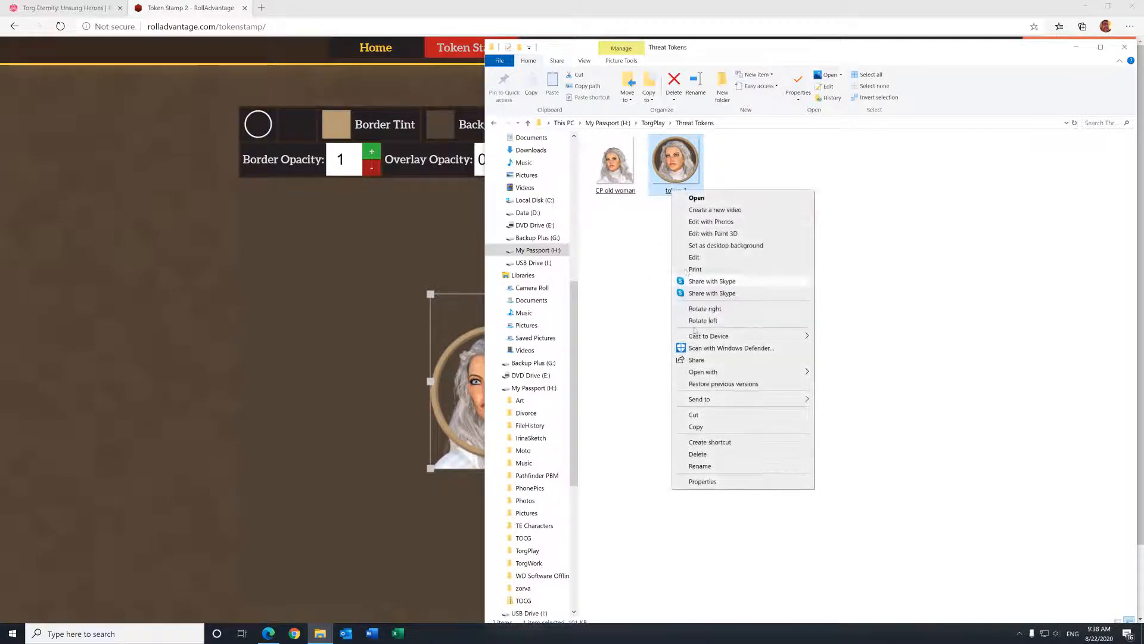
{"action": "left_click", "coordinate": [701, 466]}
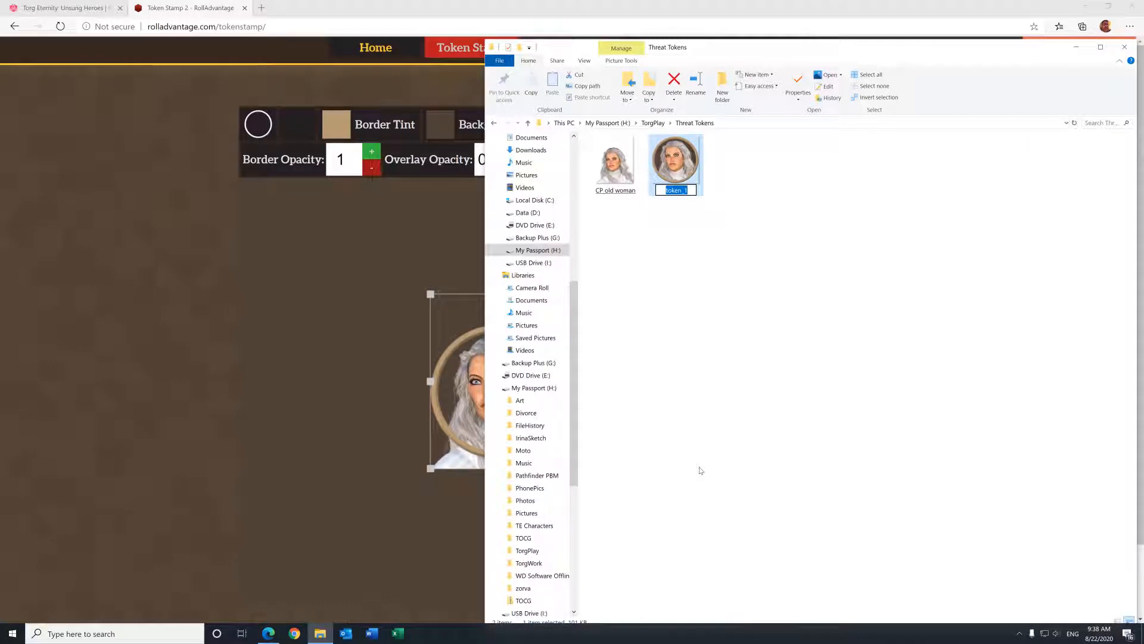
{"action": "type", "text": "CP Old Woman"}
{"action": "key", "text": "Return"}
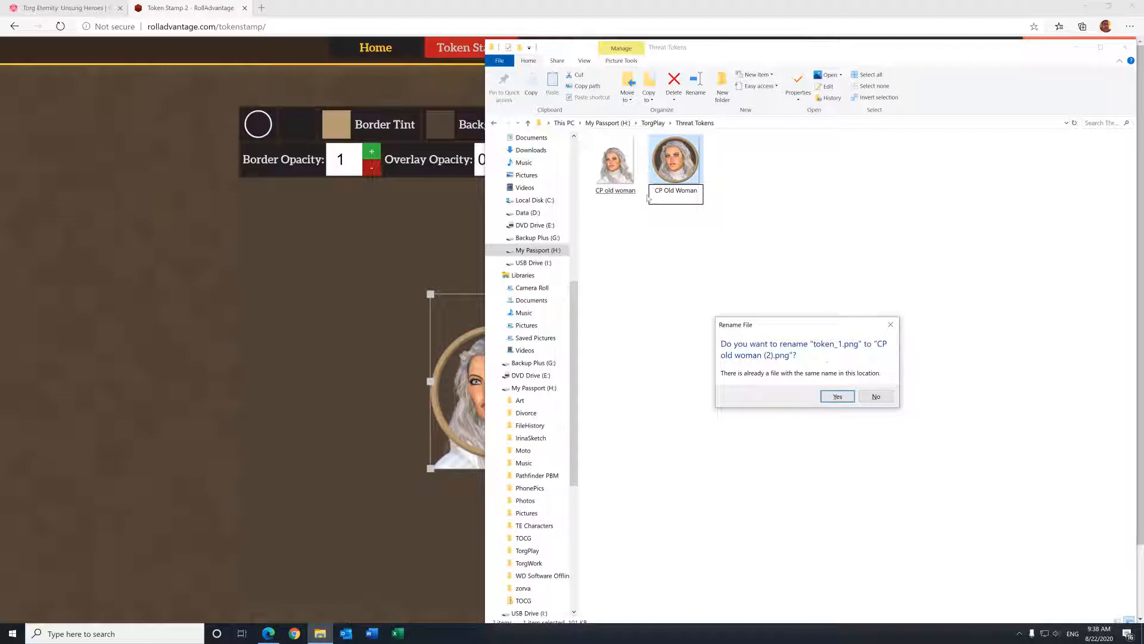
{"action": "left_click", "coordinate": [876, 397]}
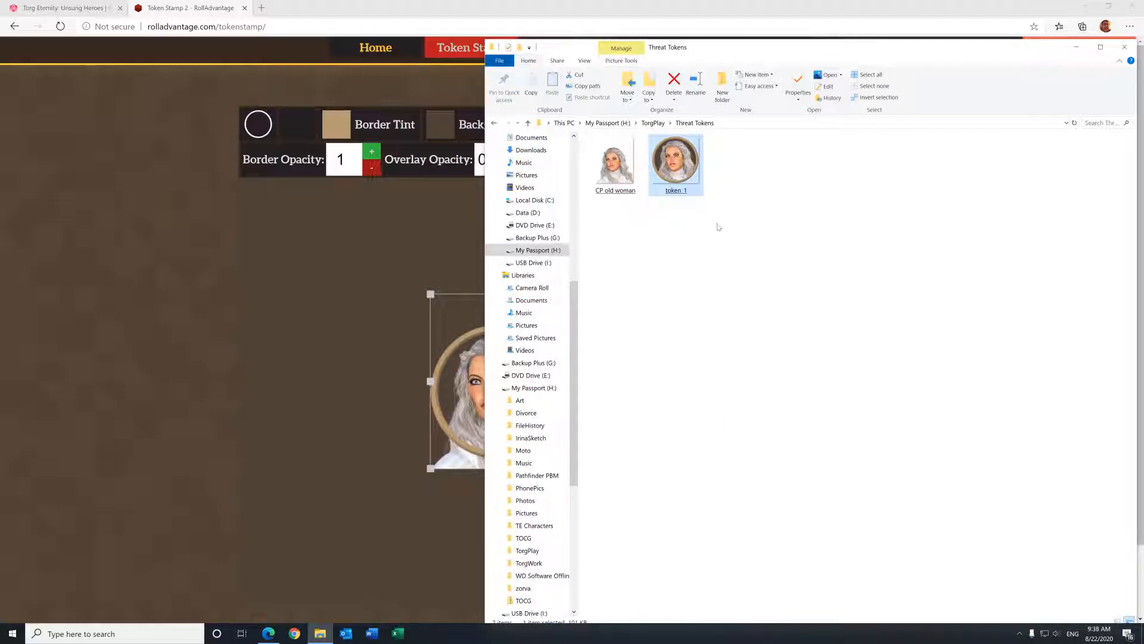
Step: Rename the token_1 image in the Threat Tokens folder as CP Old Woman Token
{"action": "right_click", "coordinate": [684, 192]}
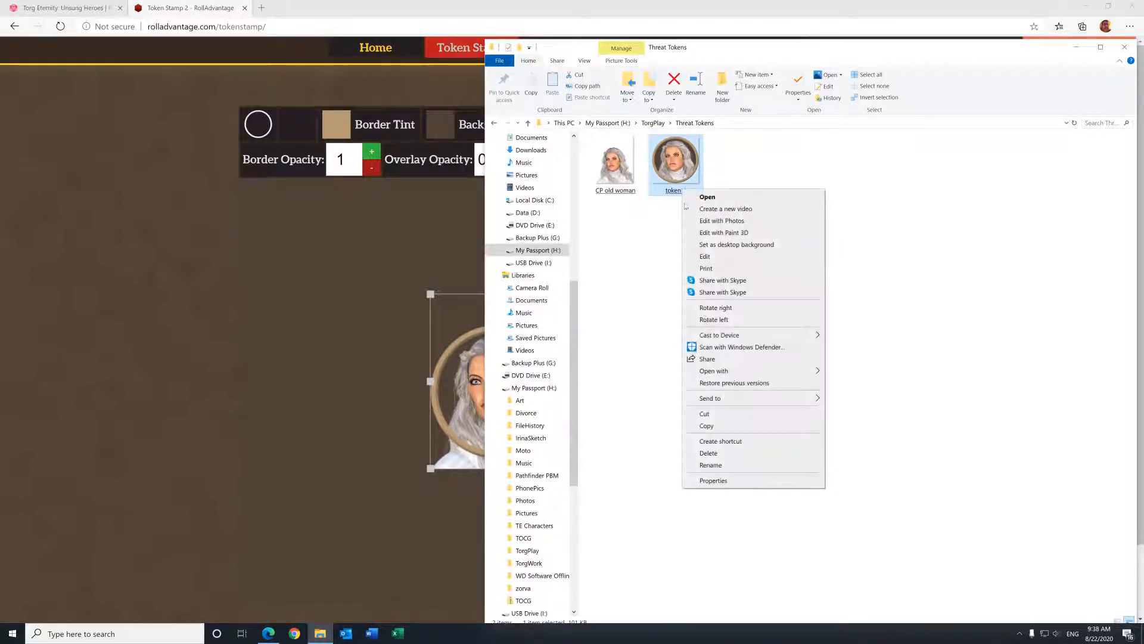
{"action": "left_click", "coordinate": [723, 466]}
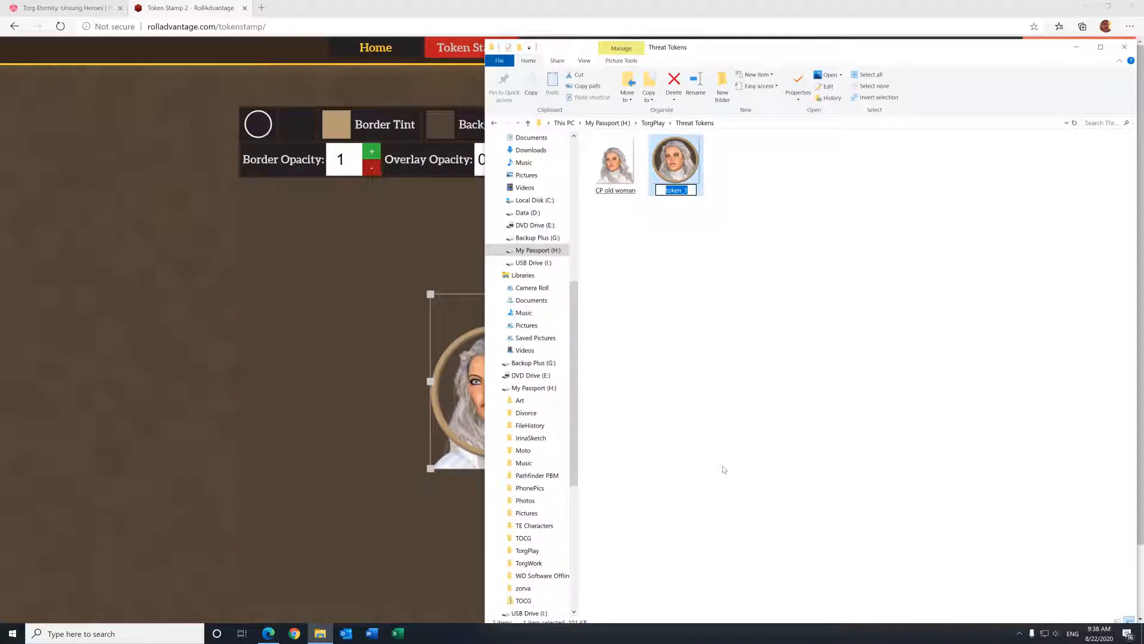
{"action": "type", "text": "CP Old Woman Token"}
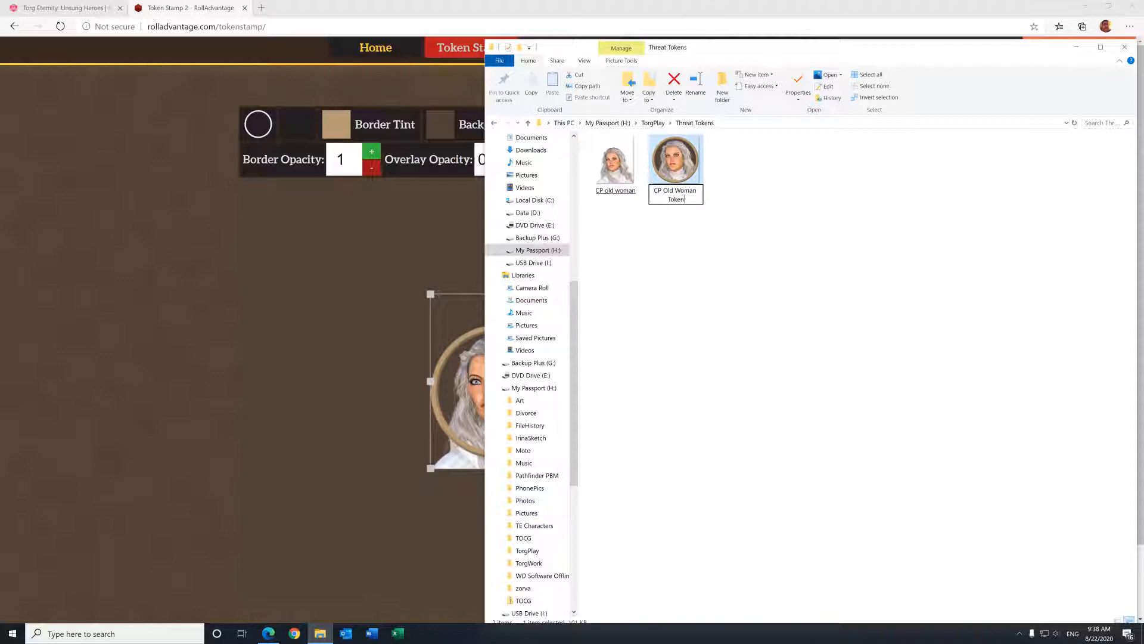
{"action": "key", "text": "Return"}
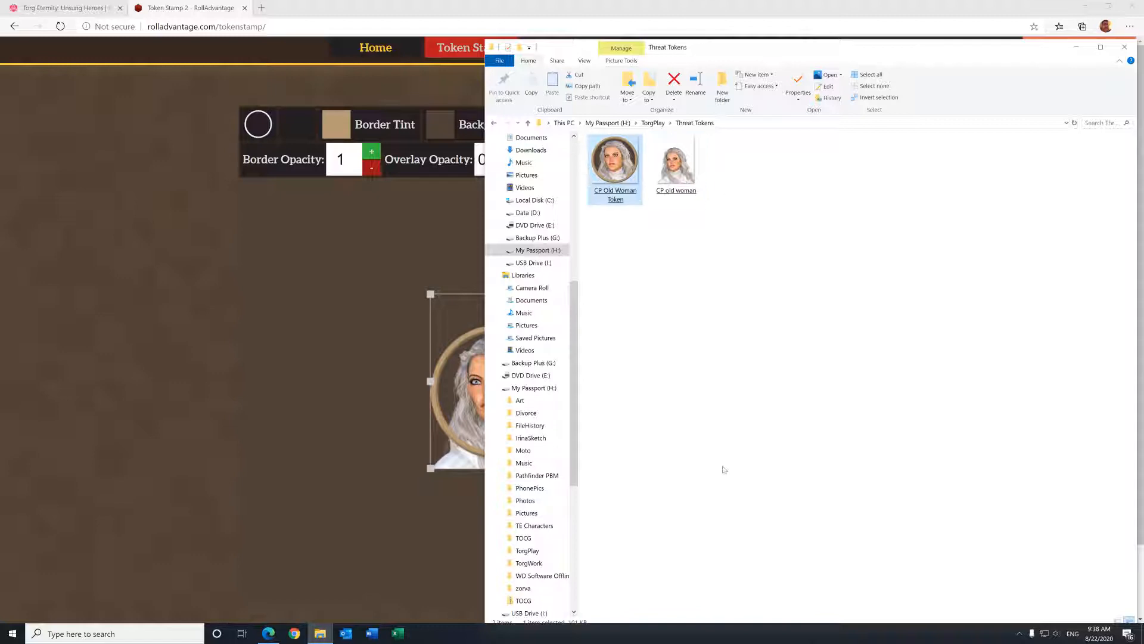
{"action": "left_click", "coordinate": [644, 285]}
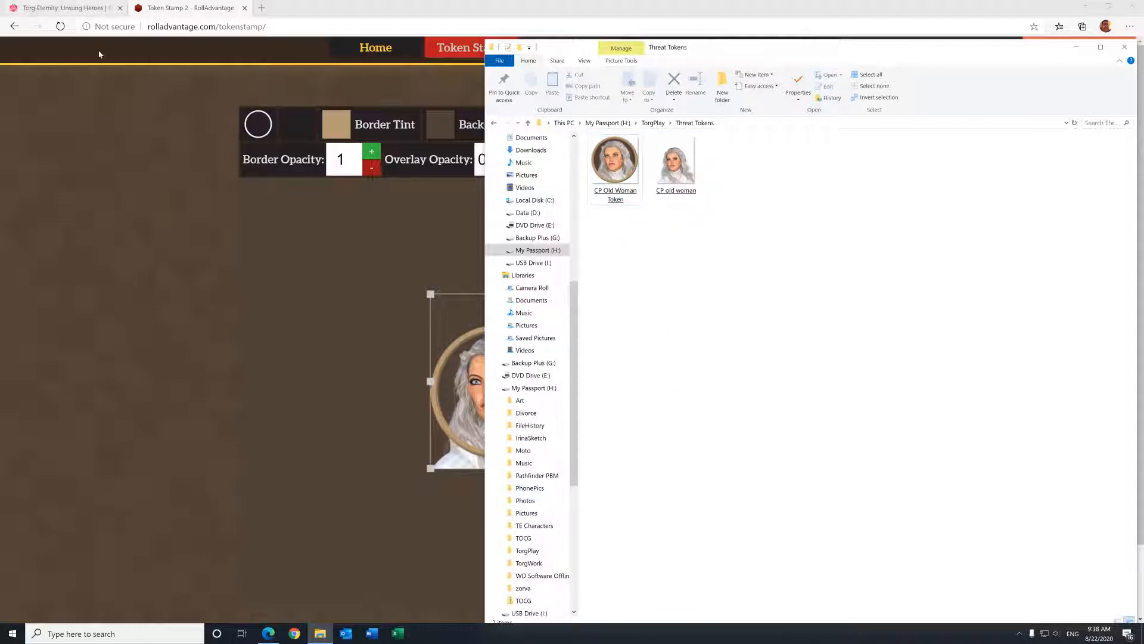
Step: Switch to the Roll20 game, open the file upload window for the art library and move it clear of the page centre
{"action": "left_click", "coordinate": [30, 10]}
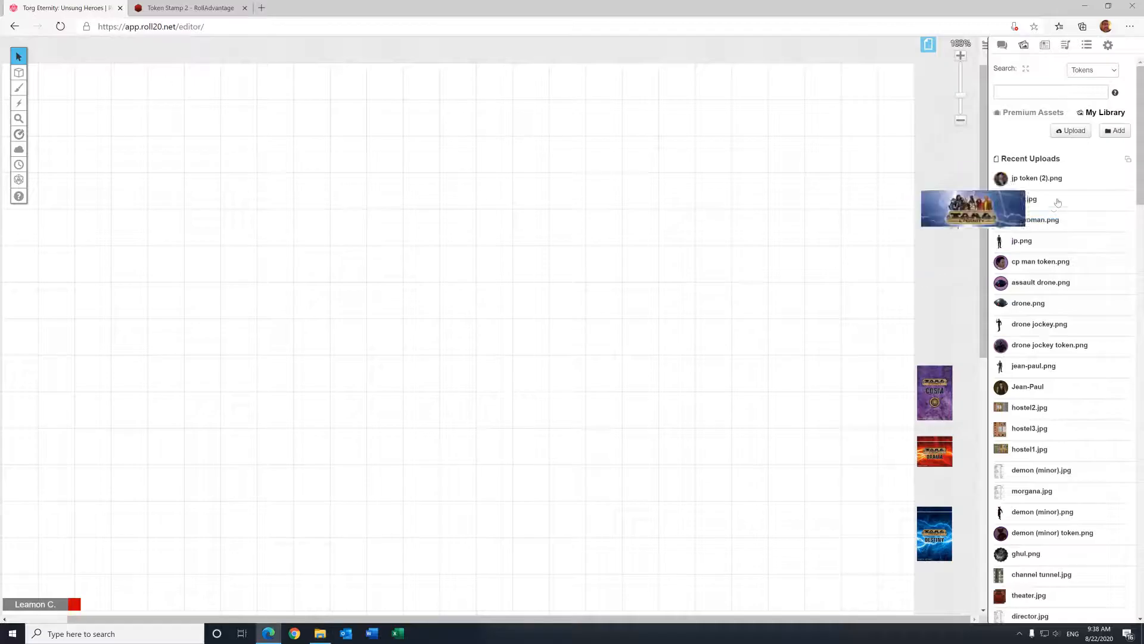
{"action": "left_click", "coordinate": [1088, 136]}
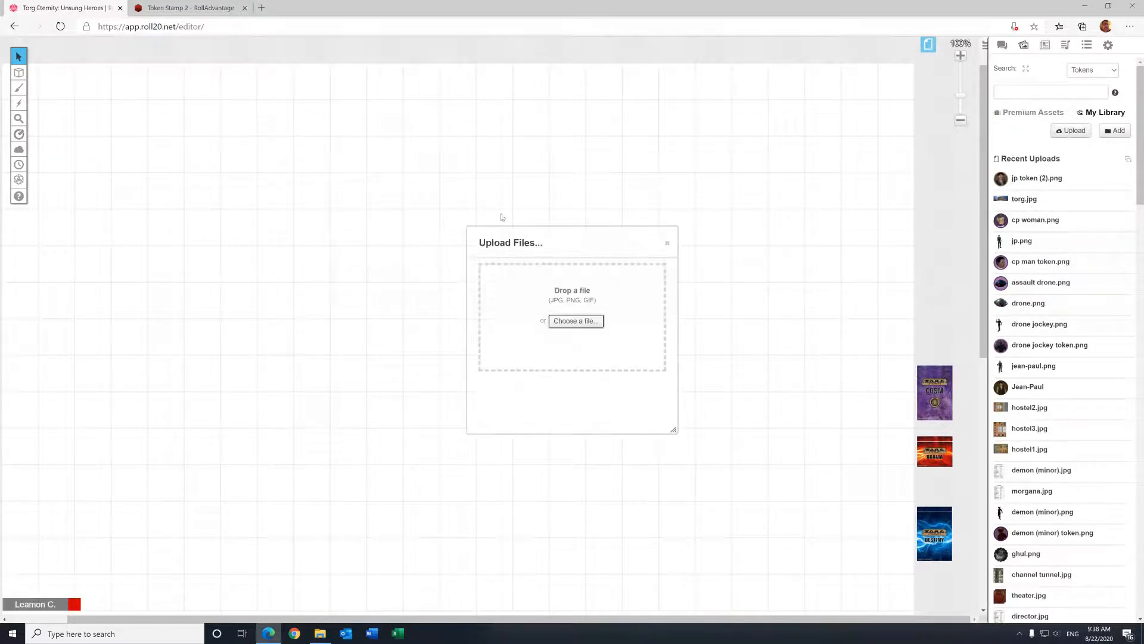
{"action": "left_click_drag", "start_coordinate": [547, 241], "coordinate": [112, 205]}
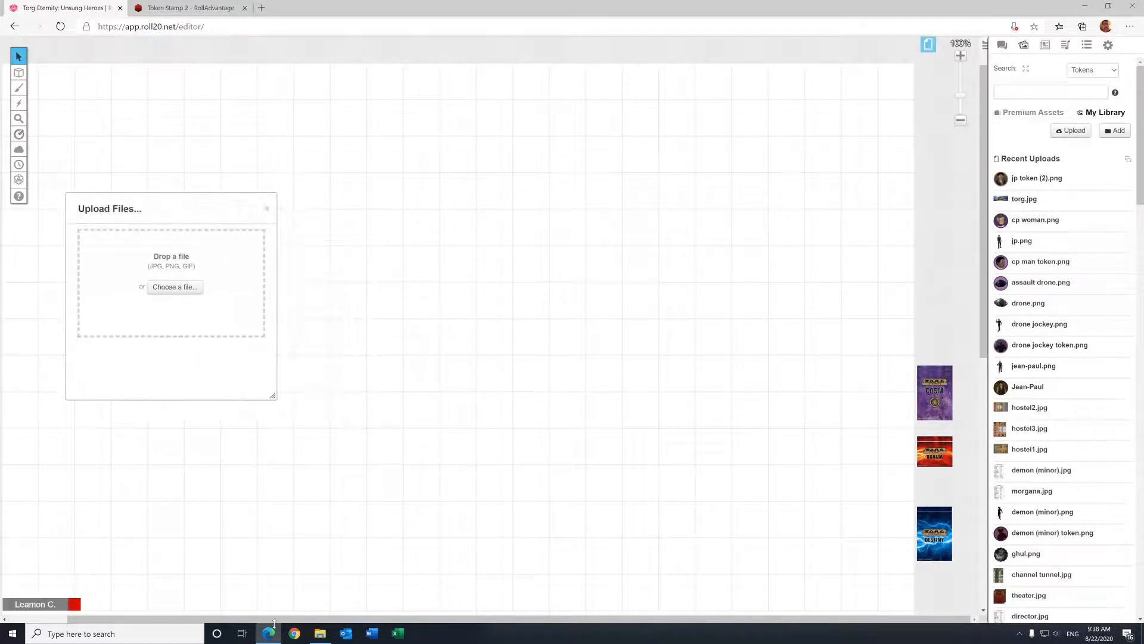
Step: Upload CP Old Woman Token from the Threat Tokens folder to the Roll20 library and close the upload window
{"action": "mouse_move", "coordinate": [274, 638]}
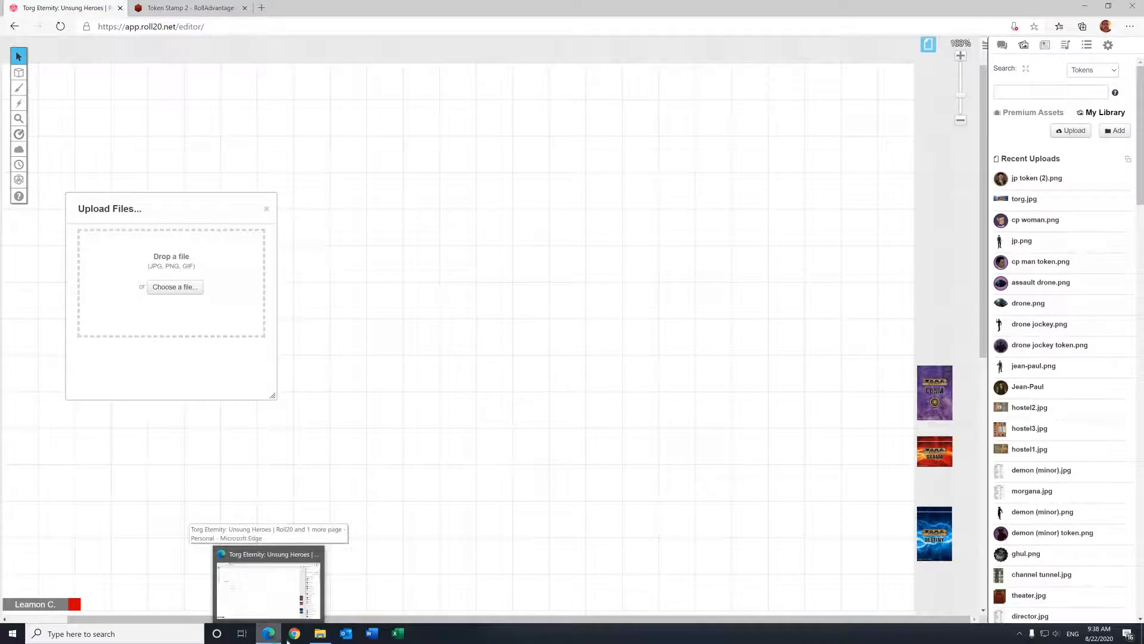
{"action": "mouse_move", "coordinate": [320, 635]}
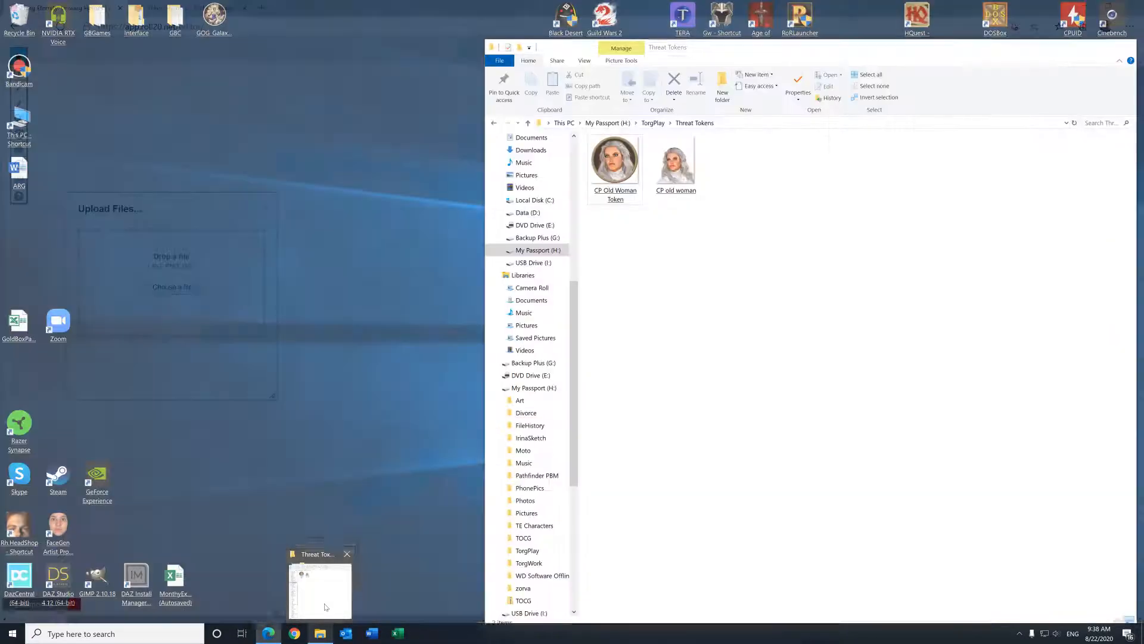
{"action": "left_click", "coordinate": [325, 612]}
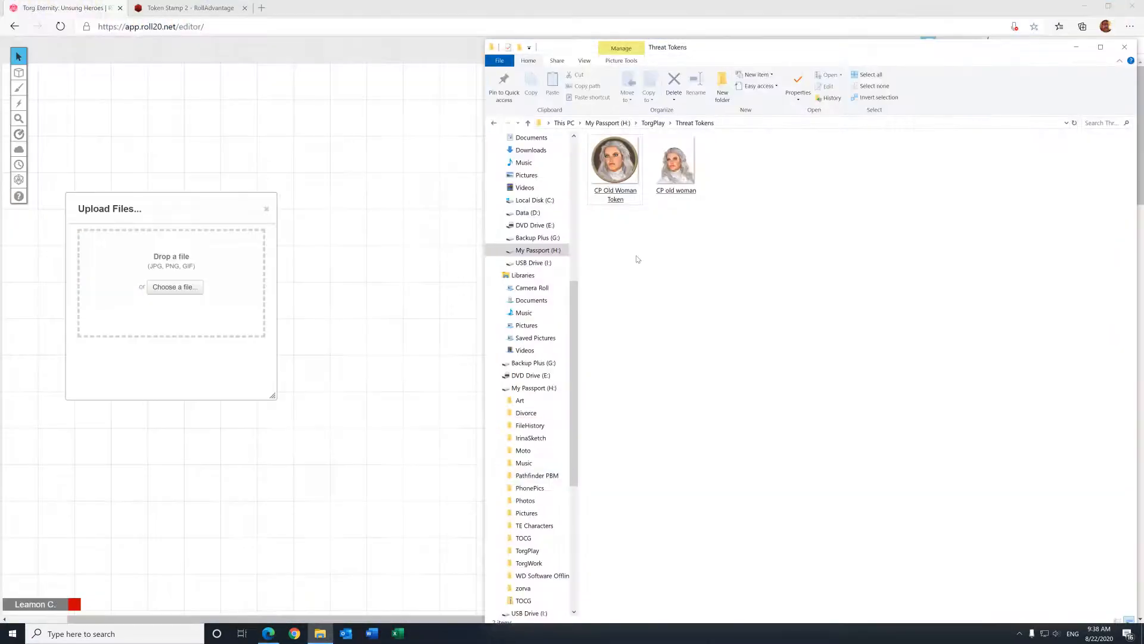
{"action": "left_click", "coordinate": [623, 158]}
{"action": "left_click_drag", "start_coordinate": [623, 158], "coordinate": [220, 310]}
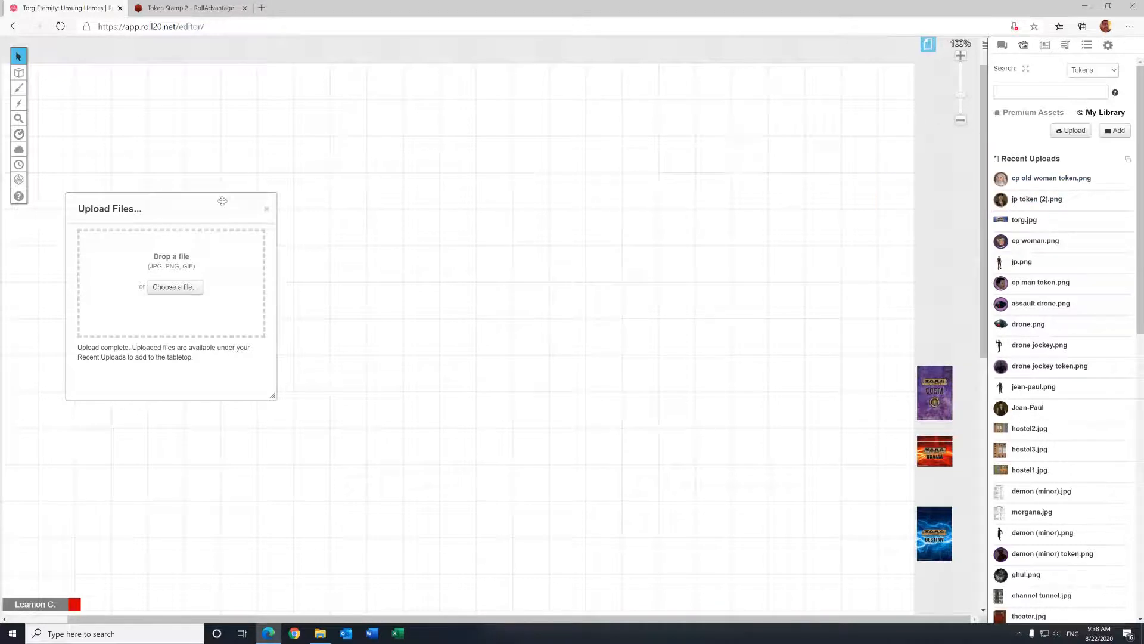
{"action": "left_click", "coordinate": [267, 210]}
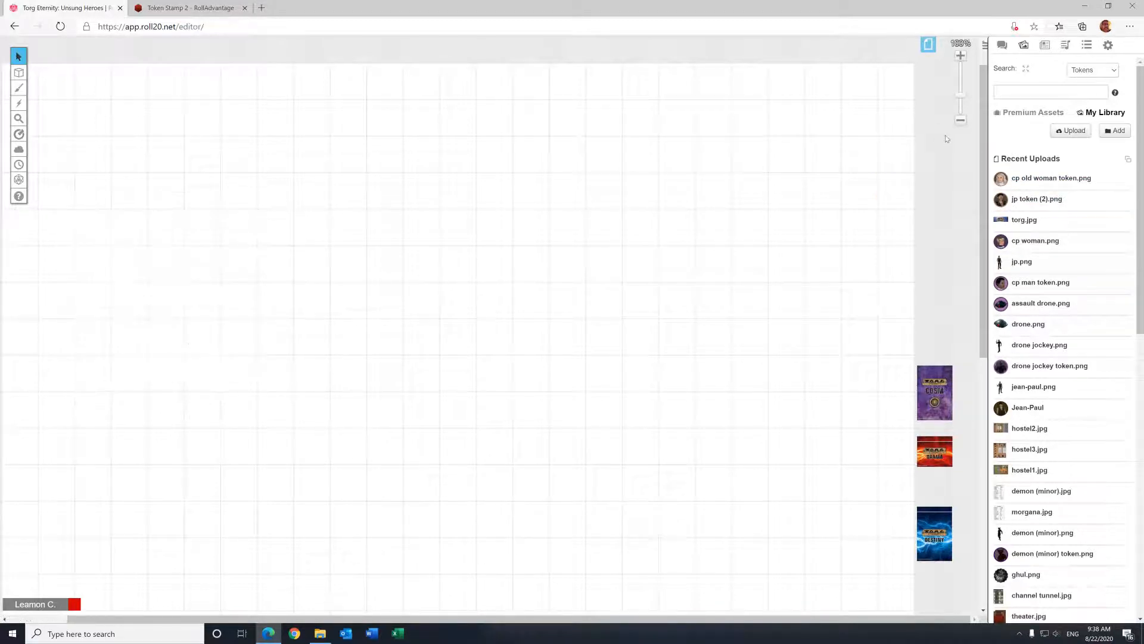
{"action": "left_click", "coordinate": [961, 119]}
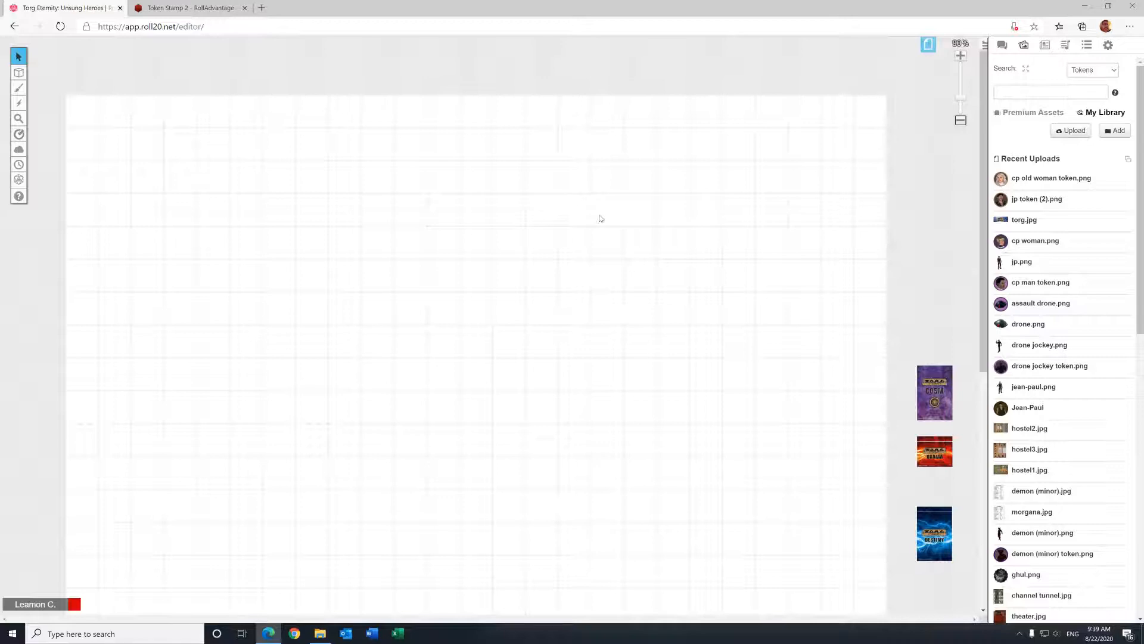
{"action": "scroll", "coordinate": [600, 219], "scroll_direction": "down", "scroll_amount": 1}
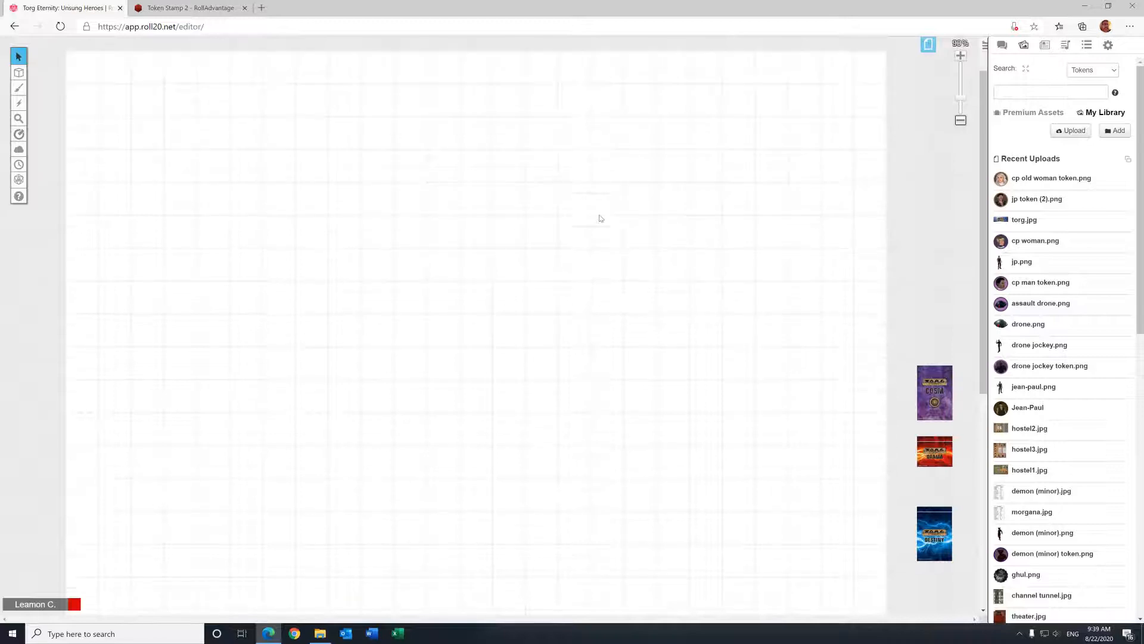
{"action": "scroll", "coordinate": [576, 277], "scroll_direction": "up", "scroll_amount": 1}
{"action": "scroll", "coordinate": [575, 277], "scroll_direction": "down", "scroll_amount": 2}
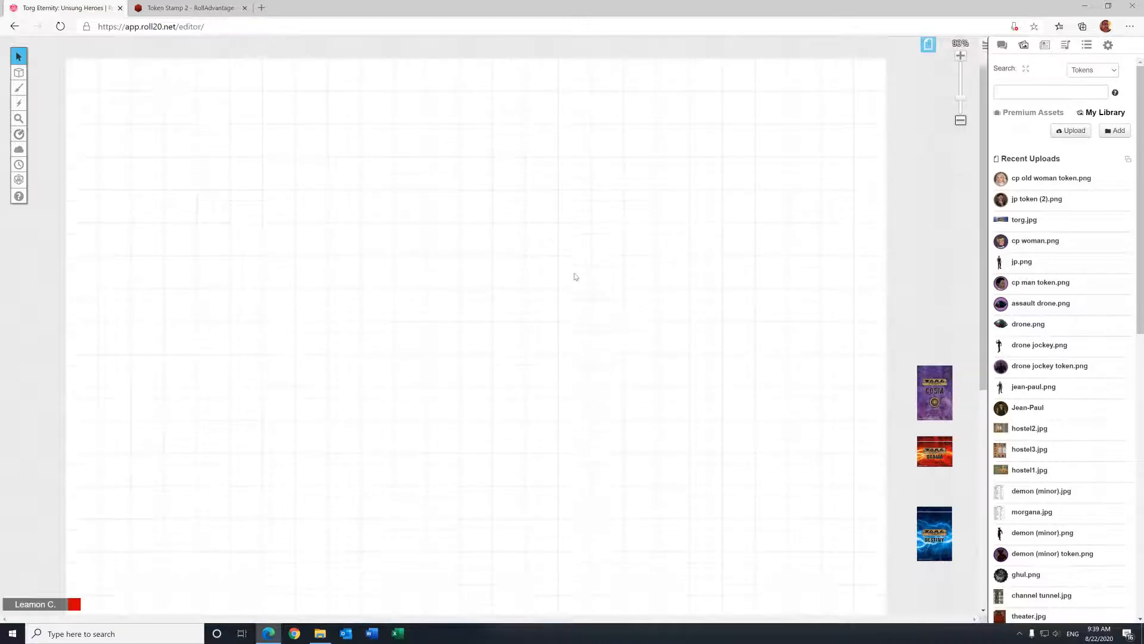
{"action": "scroll", "coordinate": [574, 276], "scroll_direction": "up", "scroll_amount": 2}
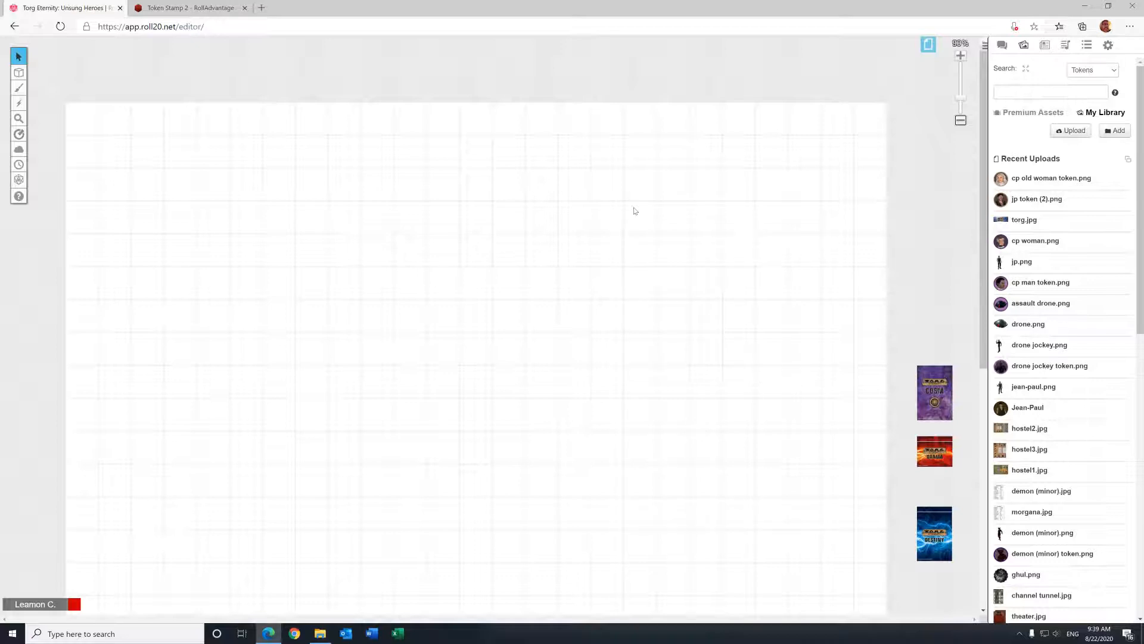
{"action": "scroll", "coordinate": [635, 210], "scroll_direction": "down", "scroll_amount": 1}
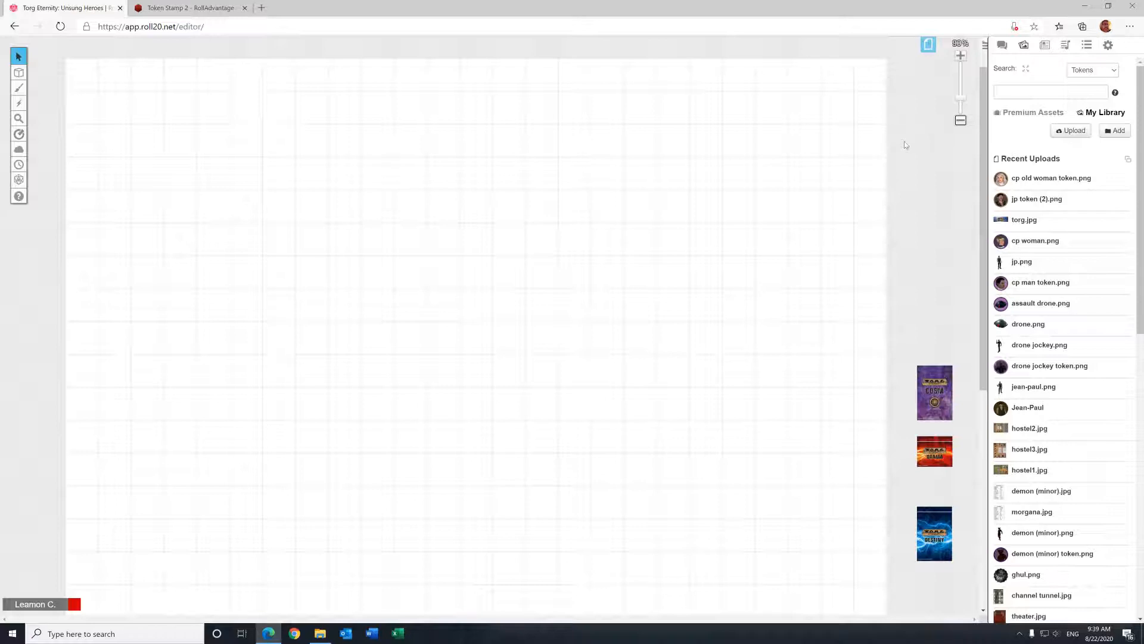
{"action": "left_click", "coordinate": [1028, 92]}
Step: Switch to the Map & Background layer and place the hostel2.jpg map from Recent Uploads on the page
{"action": "mouse_move", "coordinate": [22, 79]}
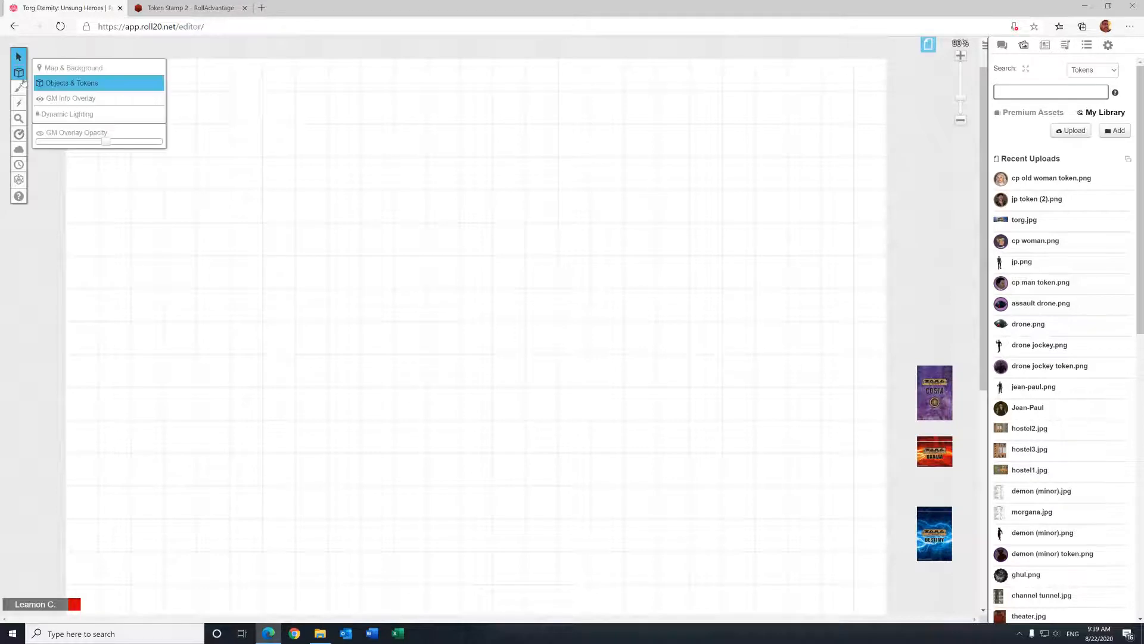
{"action": "left_click", "coordinate": [58, 70]}
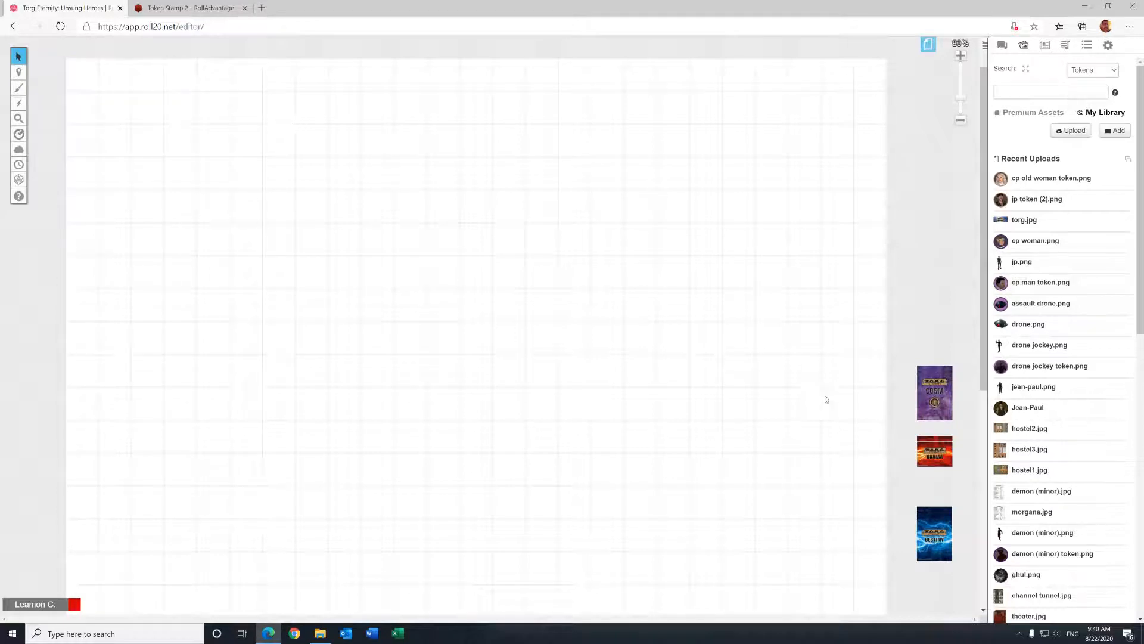
{"action": "mouse_move", "coordinate": [1023, 452]}
{"action": "mouse_move", "coordinate": [1021, 471]}
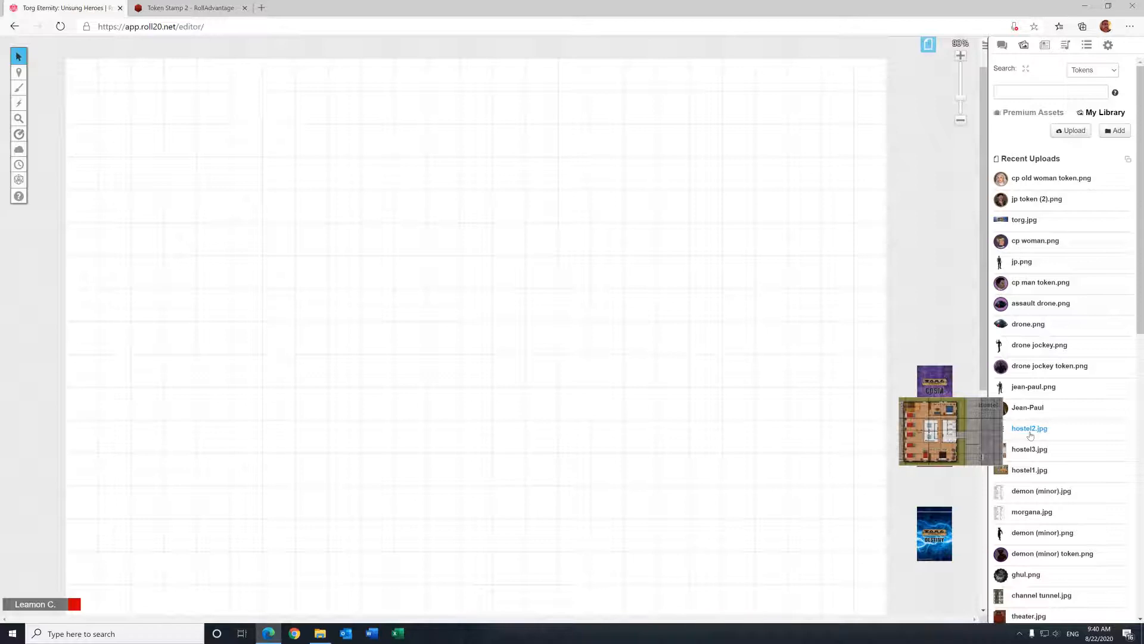
{"action": "left_click_drag", "start_coordinate": [1031, 435], "coordinate": [625, 343]}
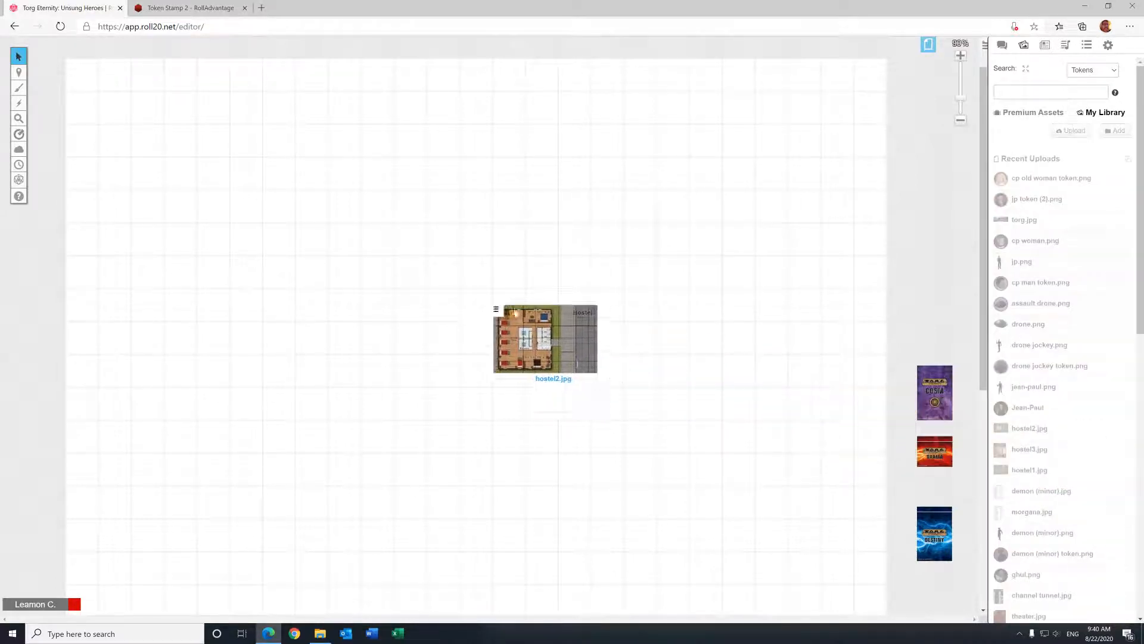
{"action": "left_click_drag", "start_coordinate": [495, 309], "coordinate": [425, 280]}
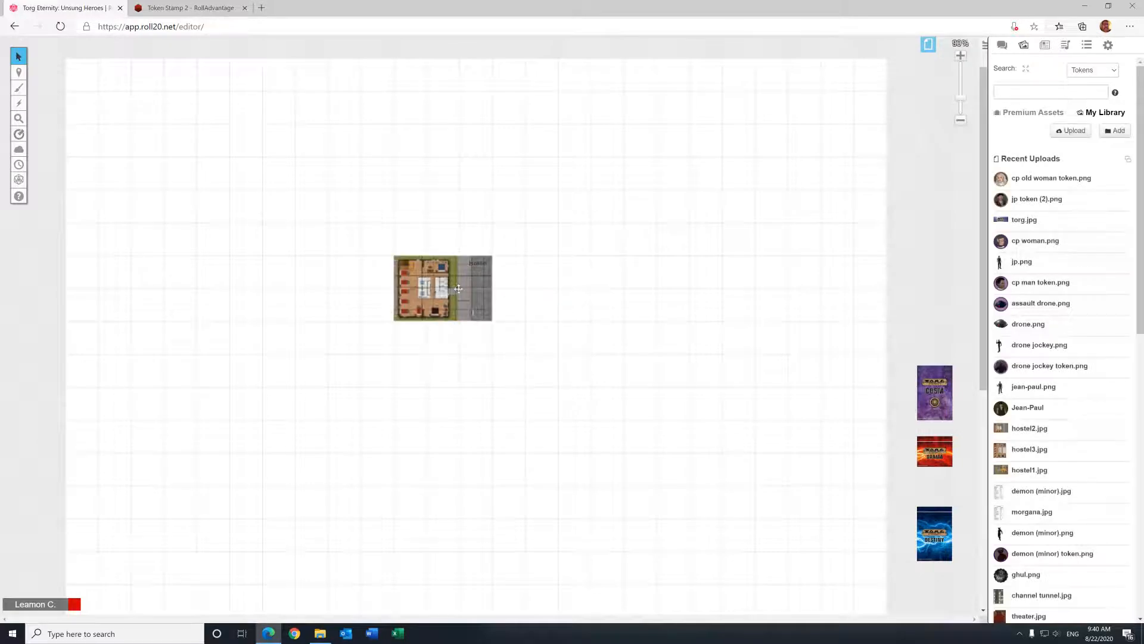
Step: Enlarge the hostel map to about 14 by 10 grid squares and set it as a drawing
{"action": "left_click", "coordinate": [476, 309]}
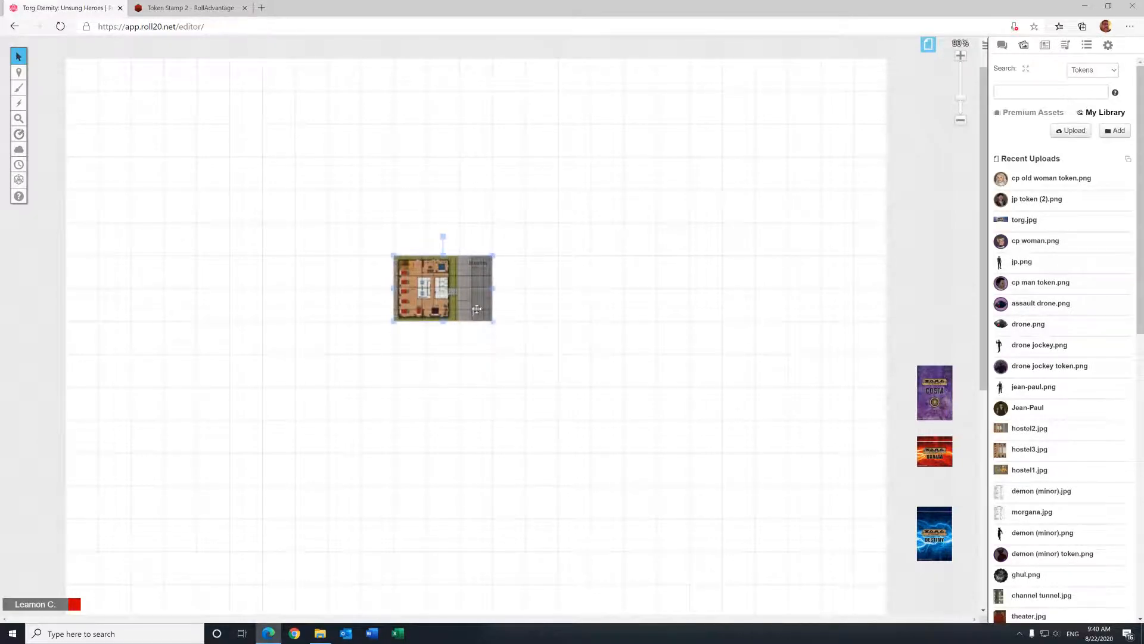
{"action": "left_click_drag", "start_coordinate": [493, 320], "coordinate": [757, 484]}
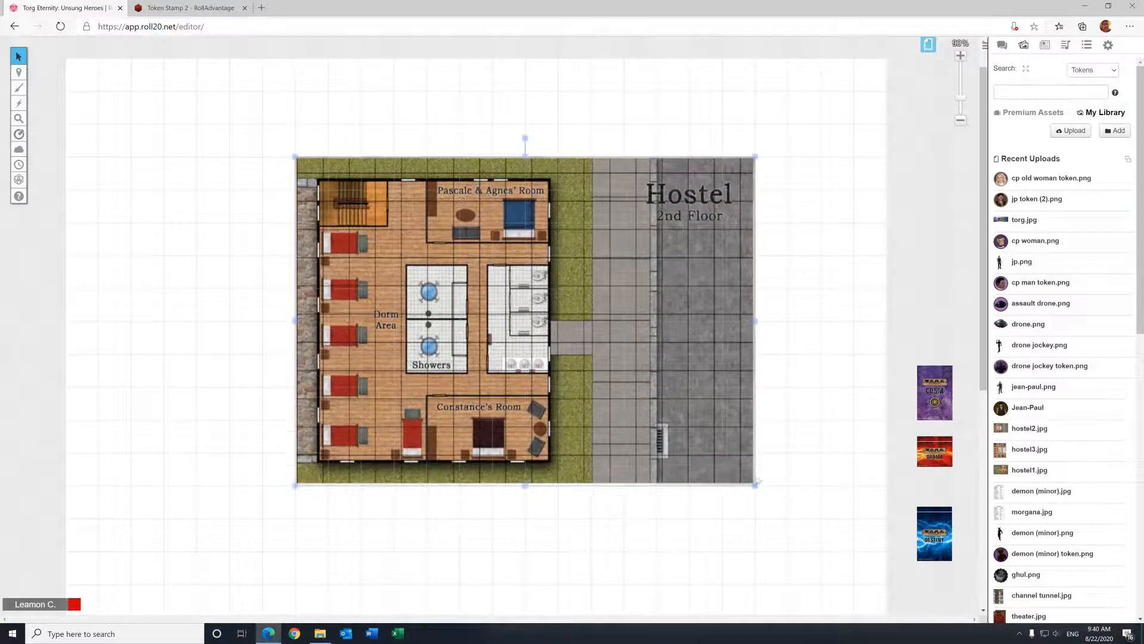
{"action": "right_click", "coordinate": [516, 305]}
{"action": "mouse_move", "coordinate": [539, 285]}
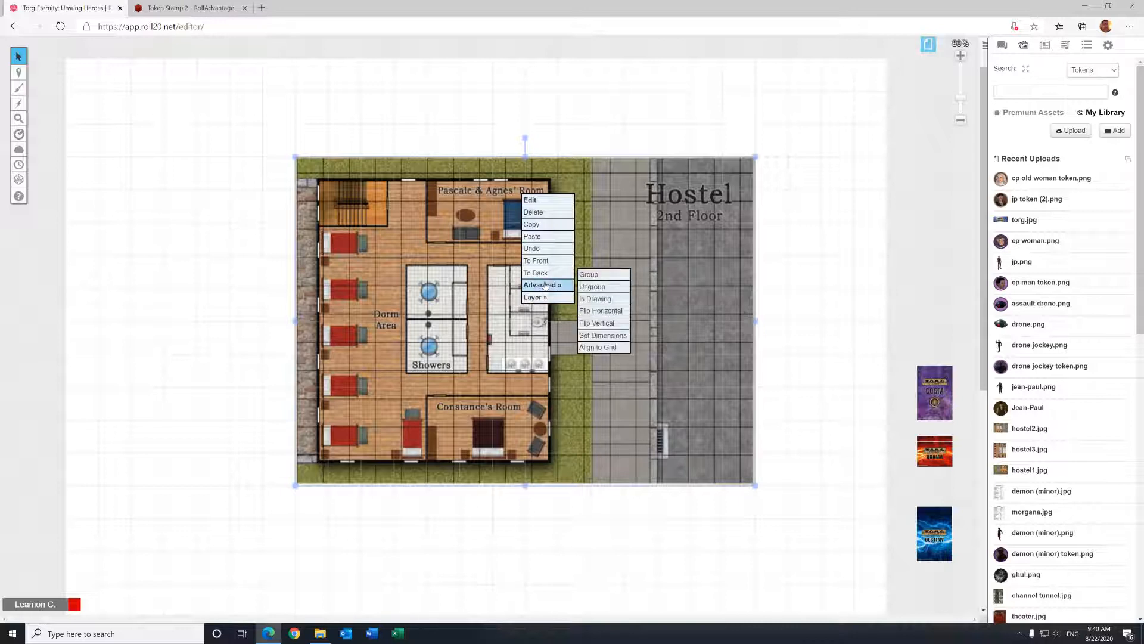
{"action": "left_click", "coordinate": [605, 300]}
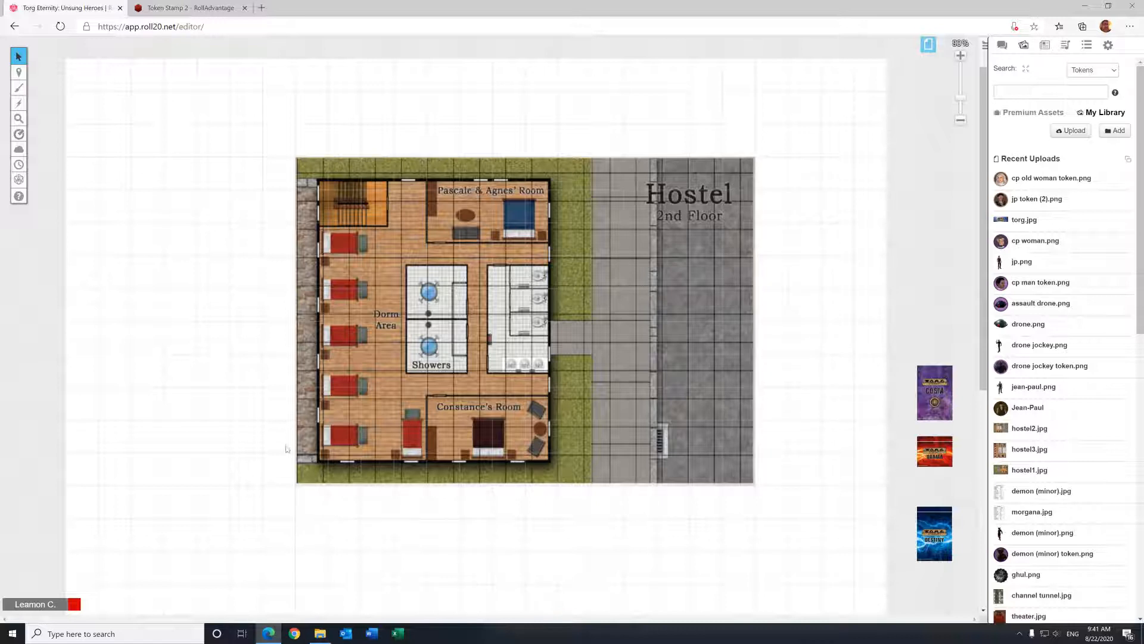
Step: Align the hostel map to the page grid by marking a box of 3 x 3 map cells and accepting the alignment
{"action": "right_click", "coordinate": [649, 249]}
{"action": "mouse_move", "coordinate": [670, 226]}
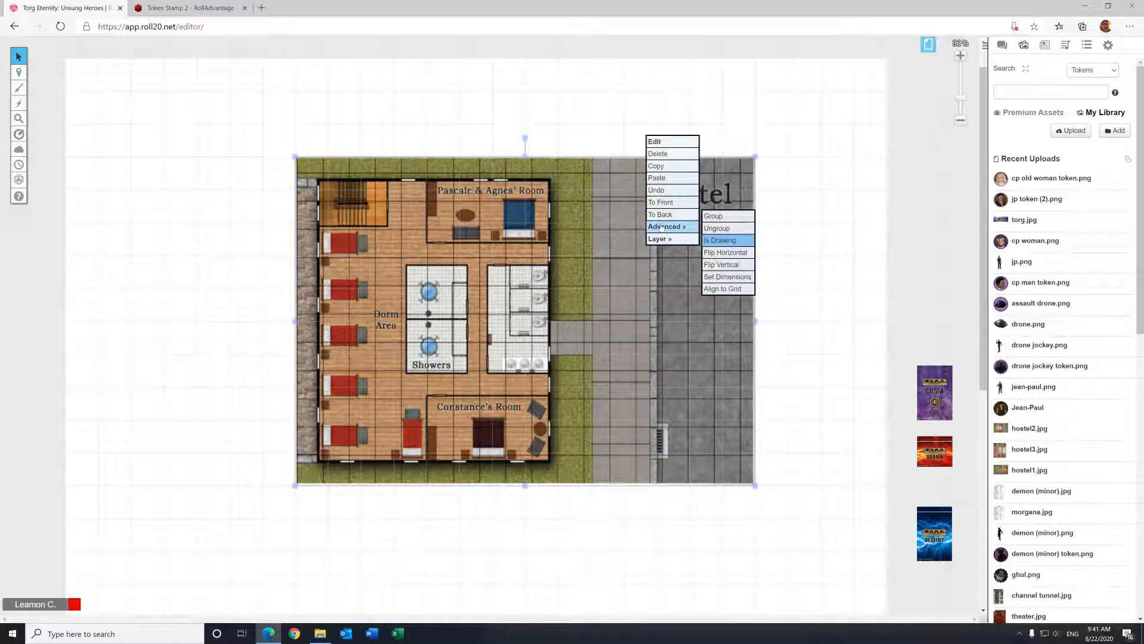
{"action": "left_click", "coordinate": [740, 290]}
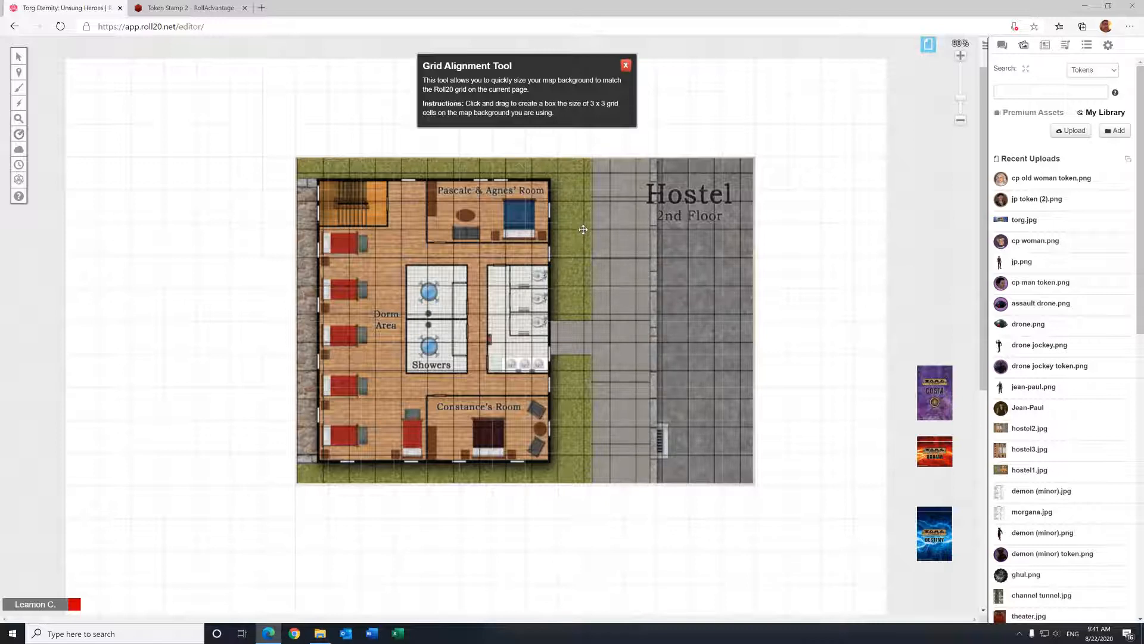
{"action": "left_click_drag", "start_coordinate": [583, 230], "coordinate": [661, 314]}
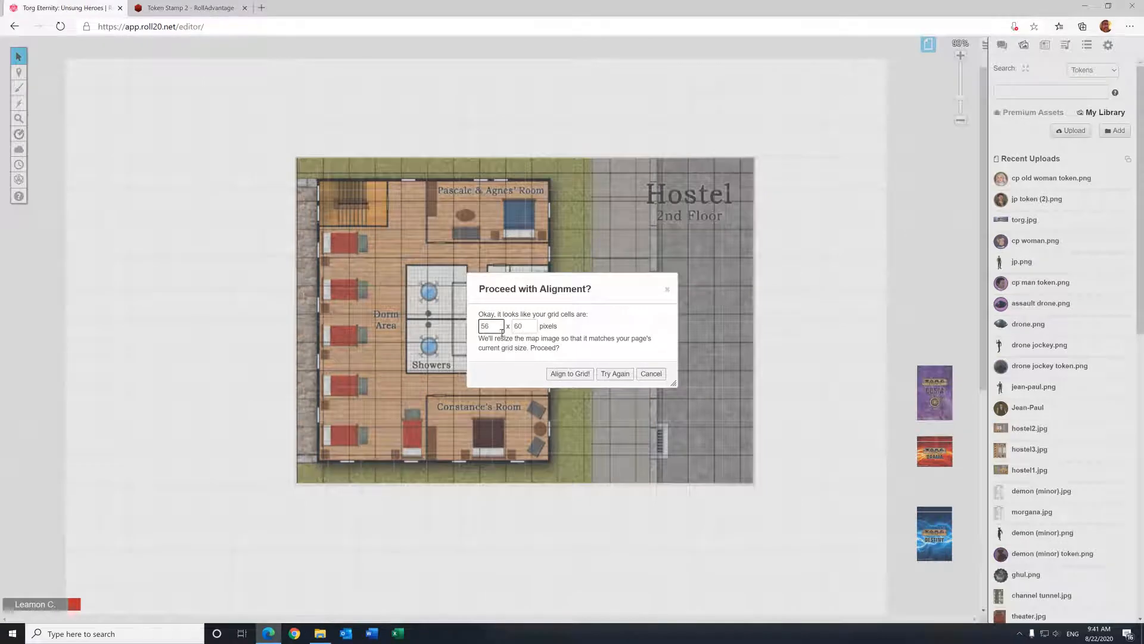
{"action": "left_click", "coordinate": [569, 374]}
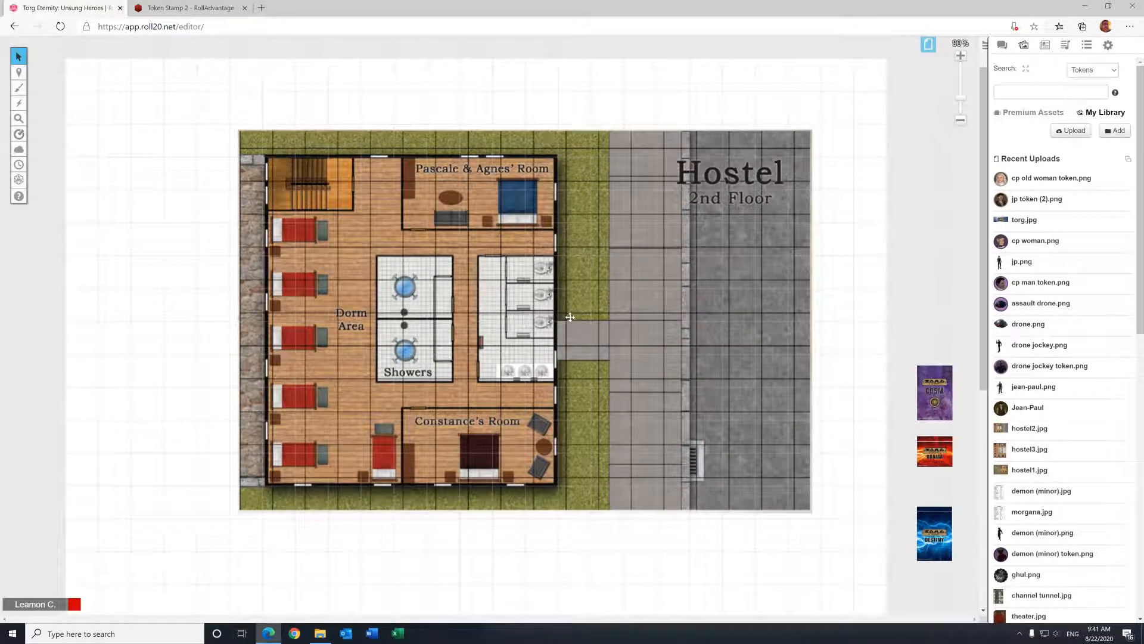
Step: Move the Hostel 2nd Floor map closer to the page's upper-left area and stretch it slightly from its lower-right corner
{"action": "left_click_drag", "start_coordinate": [570, 317], "coordinate": [460, 357]}
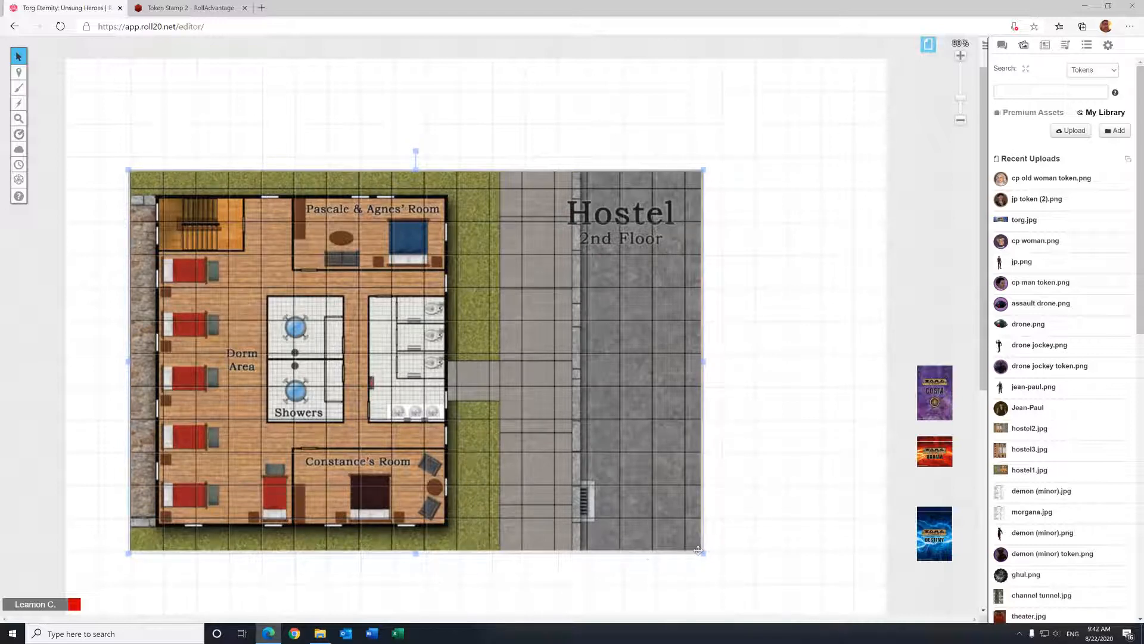
{"action": "left_click_drag", "start_coordinate": [704, 554], "coordinate": [708, 555]}
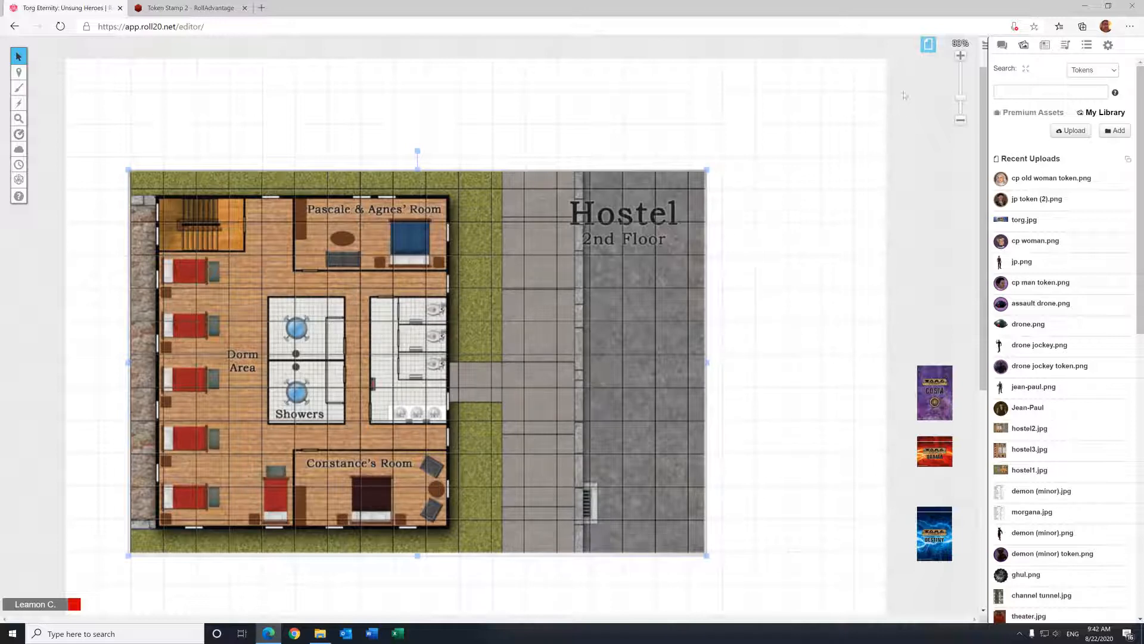
Step: In the current page's settings, set the page size to 40 cells wide and 30 cells high
{"action": "left_click", "coordinate": [929, 47]}
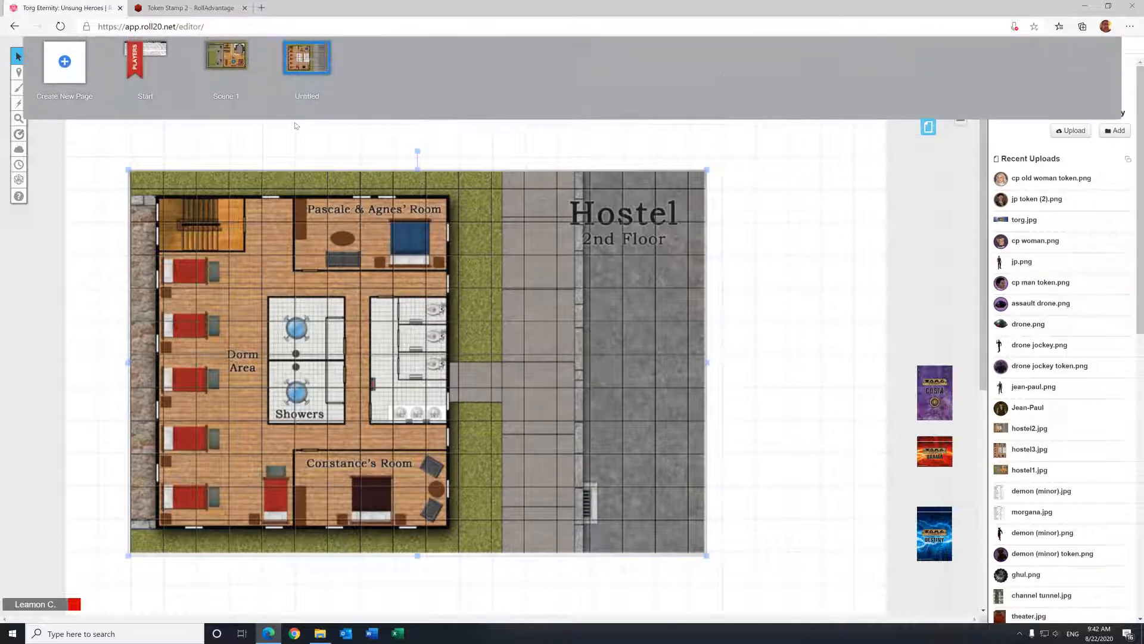
{"action": "mouse_move", "coordinate": [277, 52]}
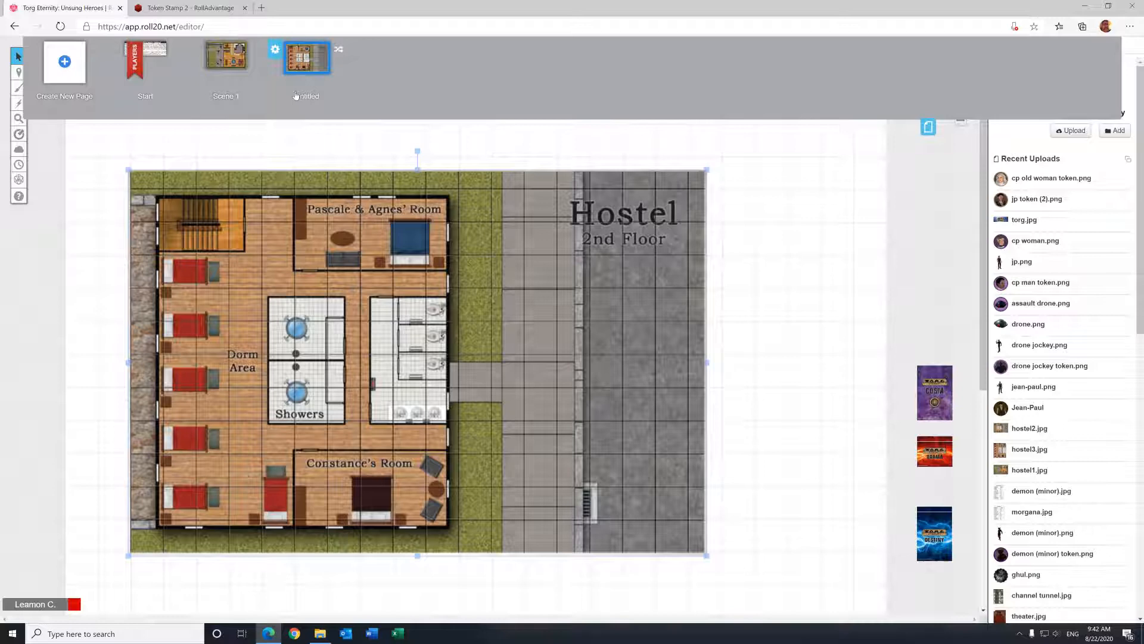
{"action": "left_click", "coordinate": [275, 49]}
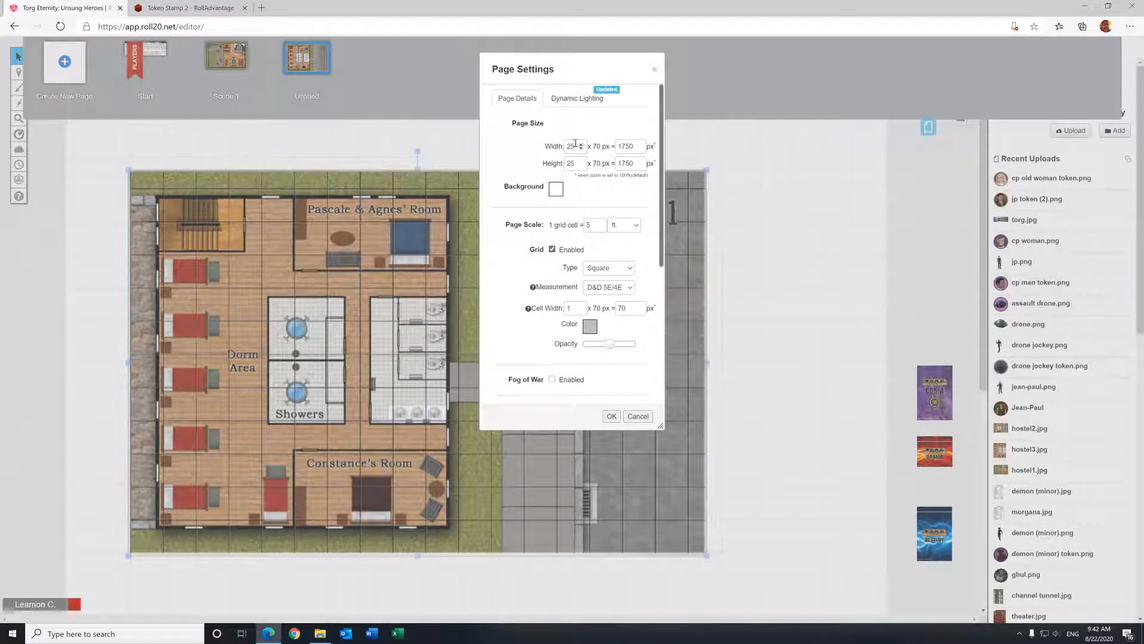
{"action": "left_click_drag", "start_coordinate": [576, 146], "coordinate": [559, 147]}
{"action": "type", "text": "40"}
{"action": "left_click_drag", "start_coordinate": [580, 163], "coordinate": [566, 163]}
{"action": "type", "text": "30"}
Step: Set the page scale to 2 per grid cell, change its distance unit, and apply the page settings
{"action": "left_click_drag", "start_coordinate": [596, 230], "coordinate": [585, 229]}
{"action": "type", "text": "2"}
{"action": "left_click", "coordinate": [623, 225]}
{"action": "left_click", "coordinate": [617, 248]}
{"action": "left_click", "coordinate": [611, 416]}
{"action": "scroll", "coordinate": [651, 409], "scroll_direction": "down", "scroll_amount": 3}
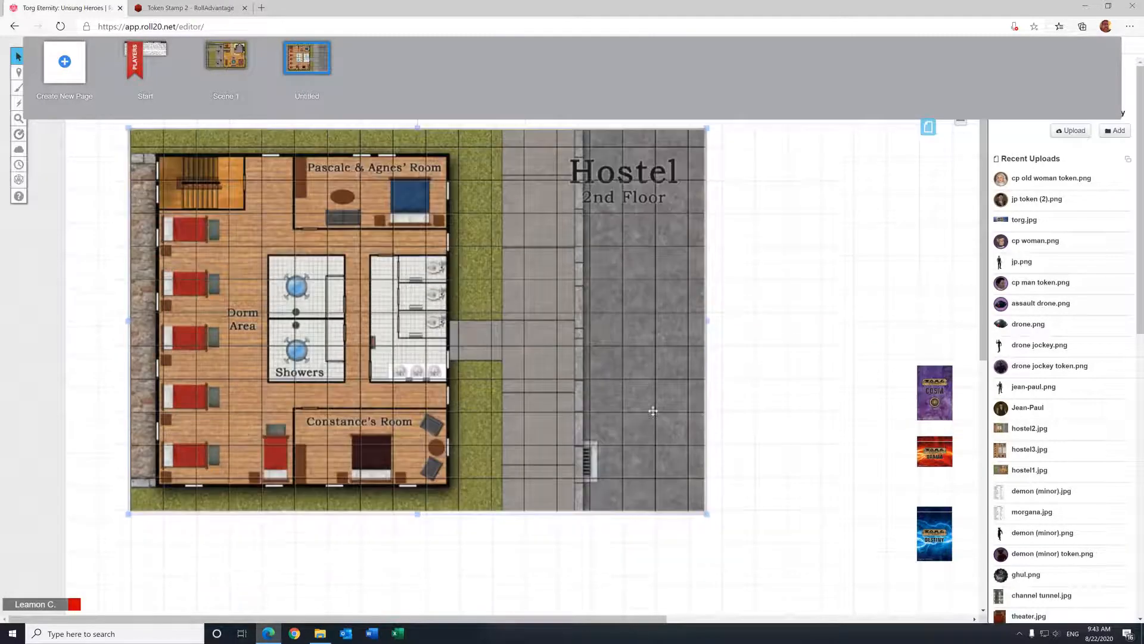
{"action": "scroll", "coordinate": [664, 439], "scroll_direction": "up", "scroll_amount": 3}
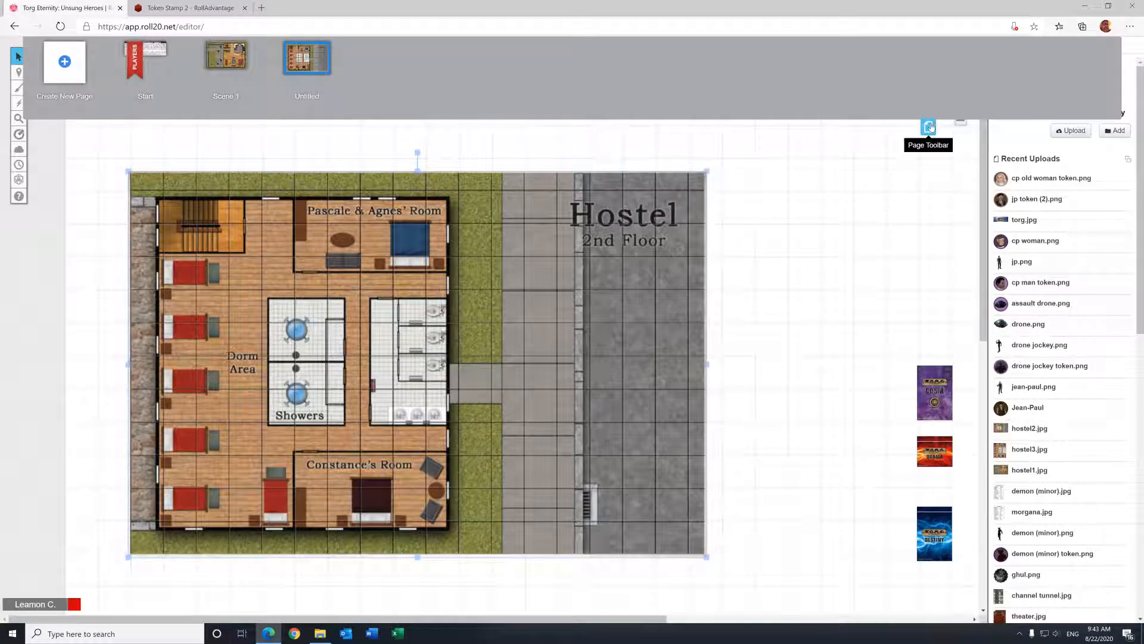
{"action": "left_click", "coordinate": [930, 127]}
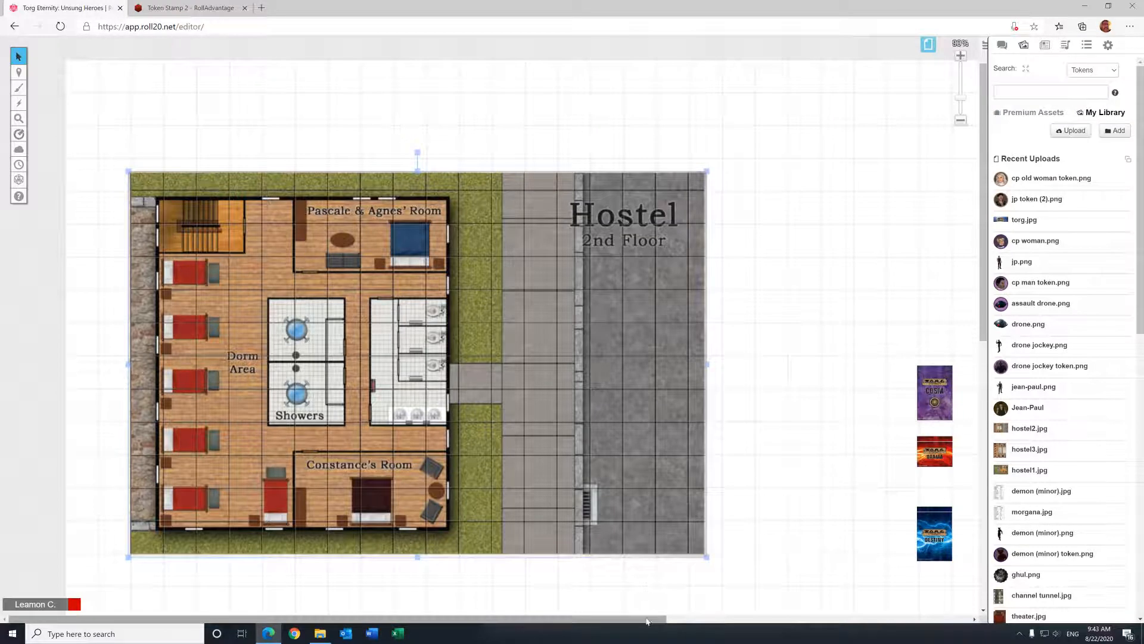
Step: Move the Hostel 2nd Floor map farther right on the widened page, leaving free space on its left
{"action": "left_click_drag", "start_coordinate": [649, 621], "coordinate": [749, 621]}
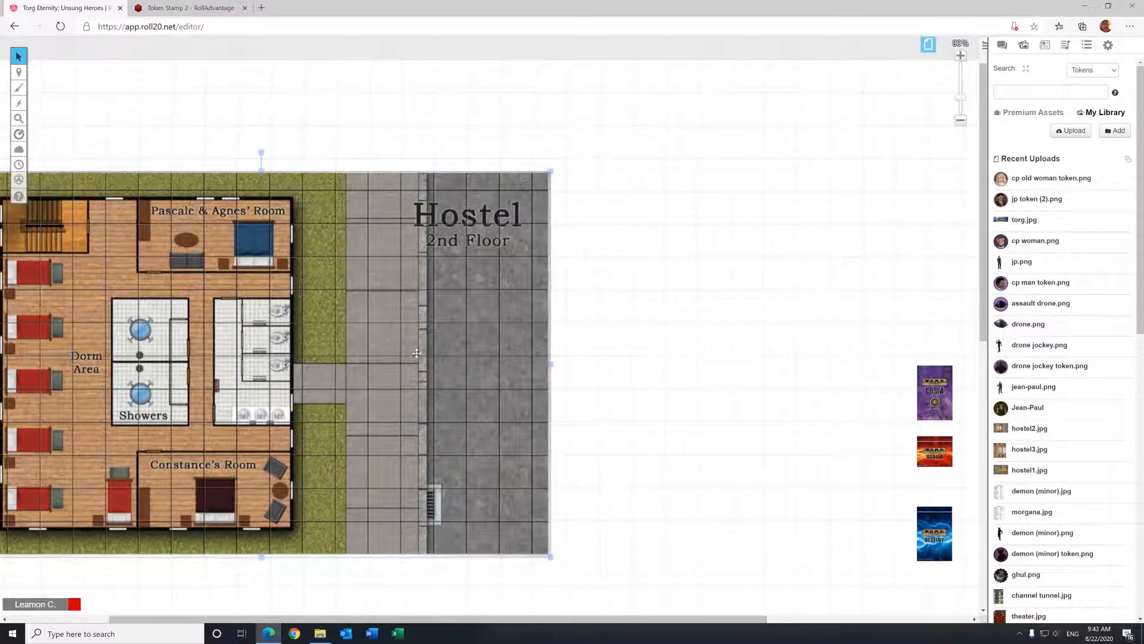
{"action": "left_click_drag", "start_coordinate": [417, 353], "coordinate": [784, 361]}
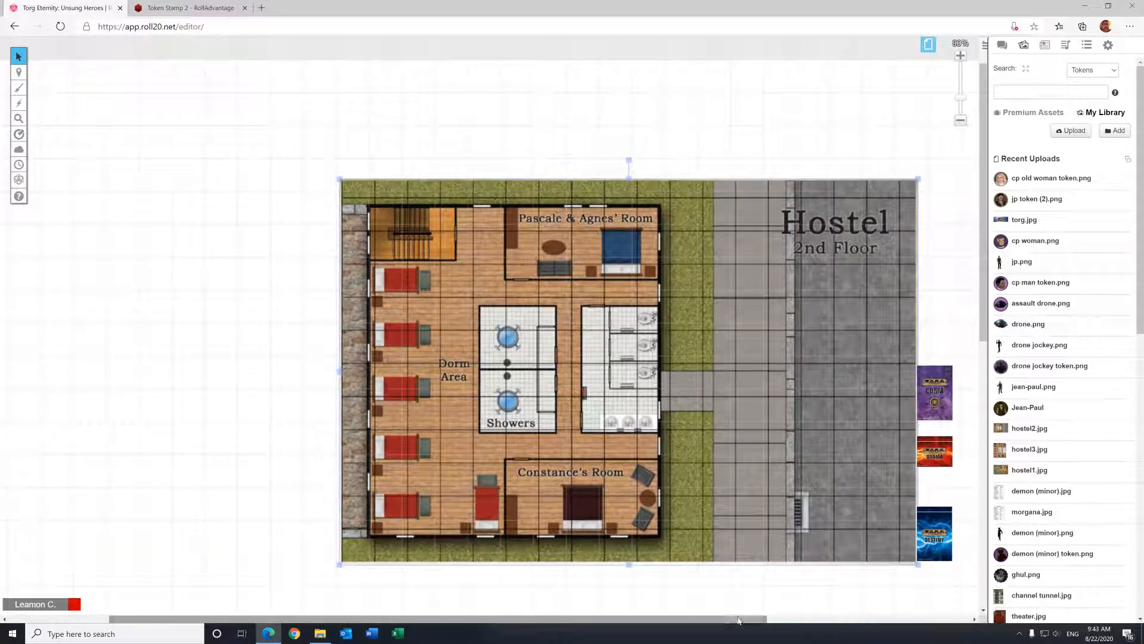
{"action": "left_click_drag", "start_coordinate": [738, 620], "coordinate": [888, 621]}
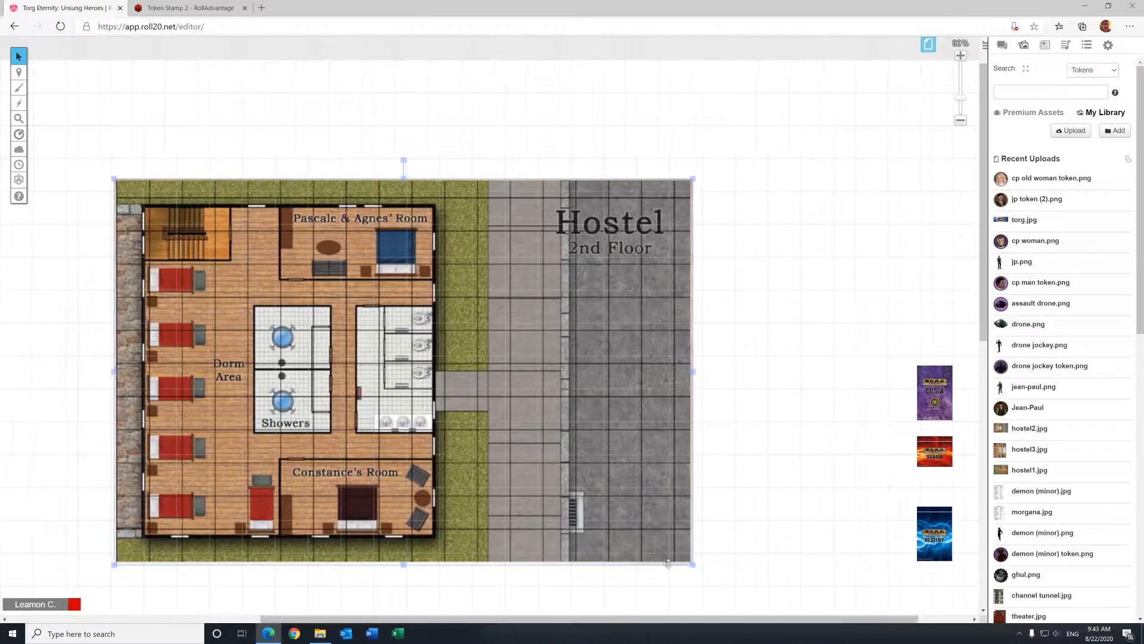
{"action": "left_click_drag", "start_coordinate": [668, 621], "coordinate": [384, 608]}
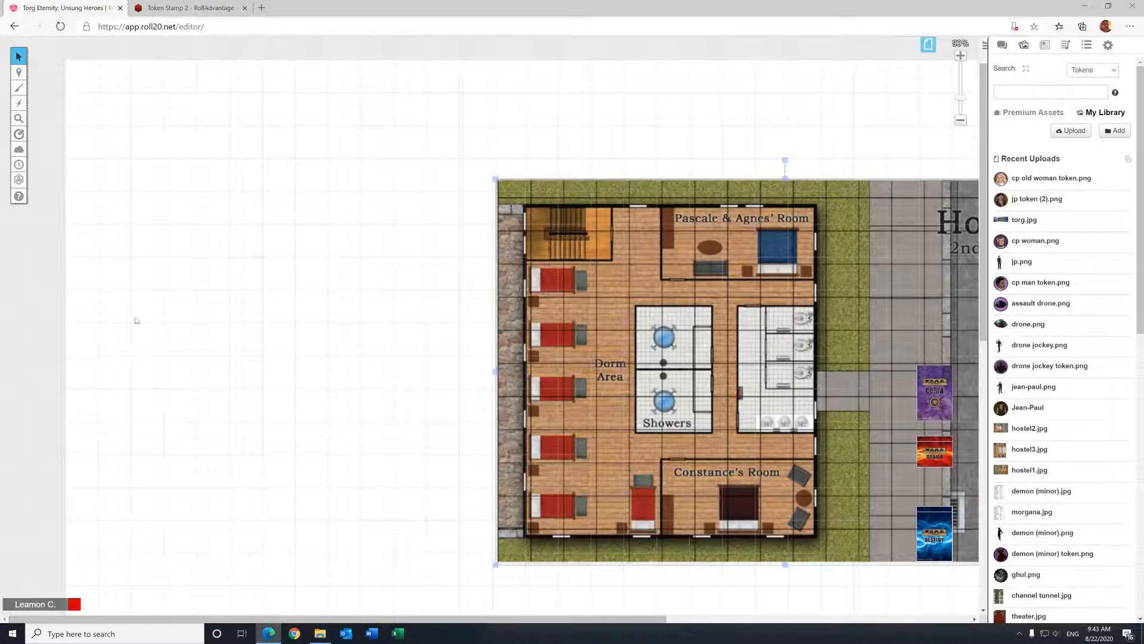
{"action": "left_click_drag", "start_coordinate": [632, 348], "coordinate": [272, 324]}
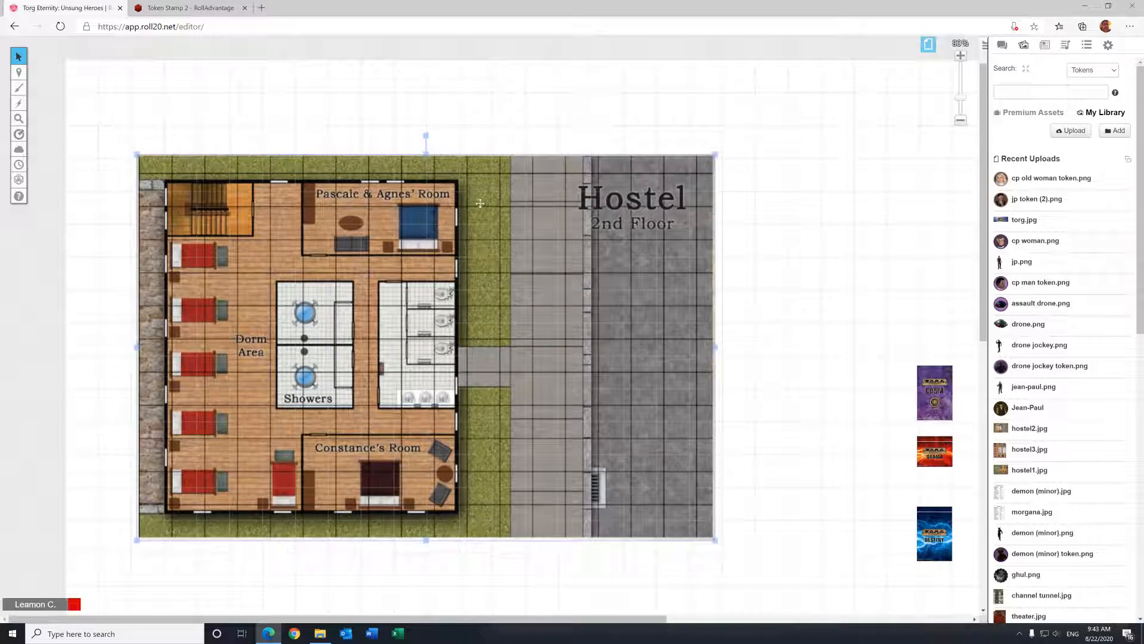
{"action": "left_click_drag", "start_coordinate": [439, 274], "coordinate": [866, 268]}
{"action": "left_click_drag", "start_coordinate": [654, 622], "coordinate": [817, 622]}
{"action": "left_click_drag", "start_coordinate": [602, 371], "coordinate": [596, 357]}
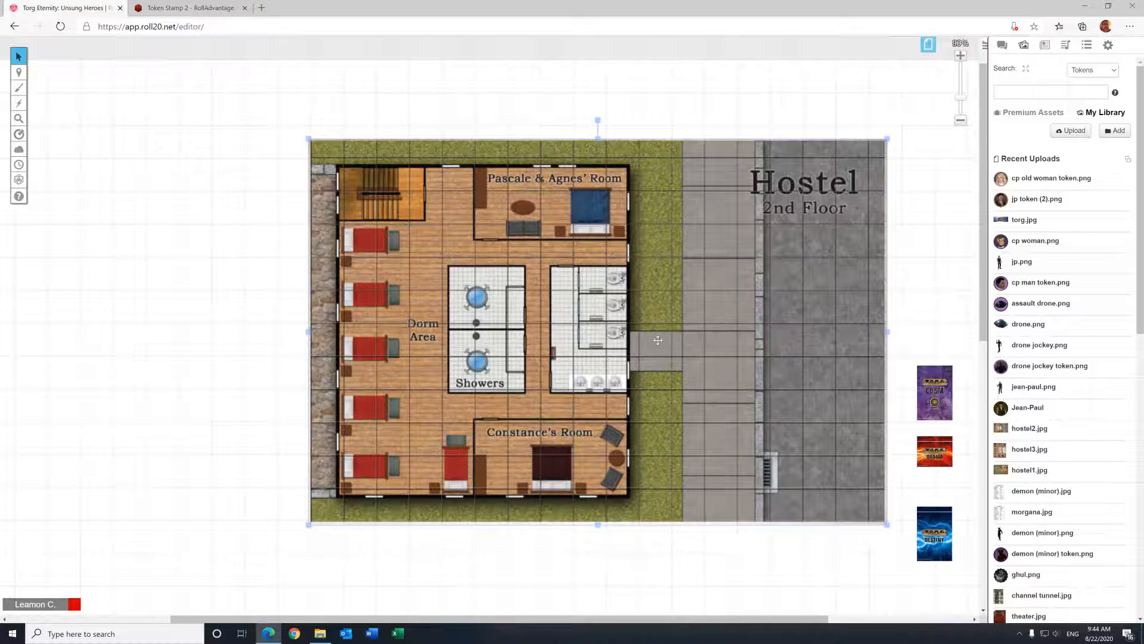
Step: Place the hostel1.jpg map from Recent Uploads left of the 2nd Floor map and enlarge it to about 14 by 10 grid squares
{"action": "mouse_move", "coordinate": [1020, 475]}
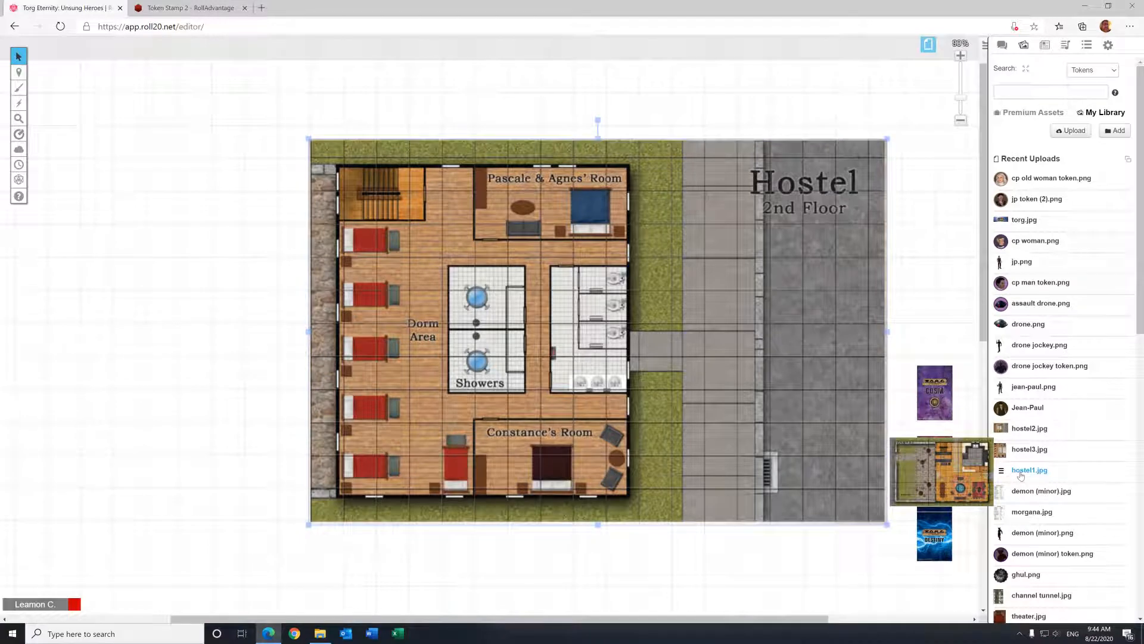
{"action": "left_click_drag", "start_coordinate": [1021, 475], "coordinate": [105, 276]}
{"action": "left_click_drag", "start_coordinate": [357, 617], "coordinate": [194, 617]}
{"action": "left_click", "coordinate": [352, 232]}
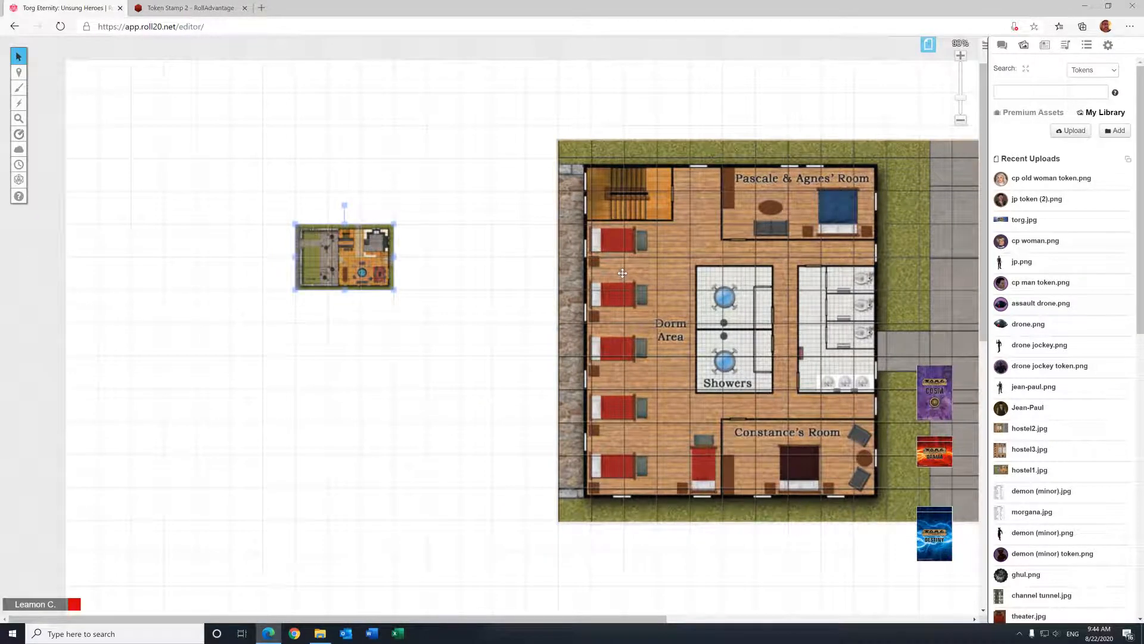
{"action": "left_click_drag", "start_coordinate": [370, 250], "coordinate": [293, 242]}
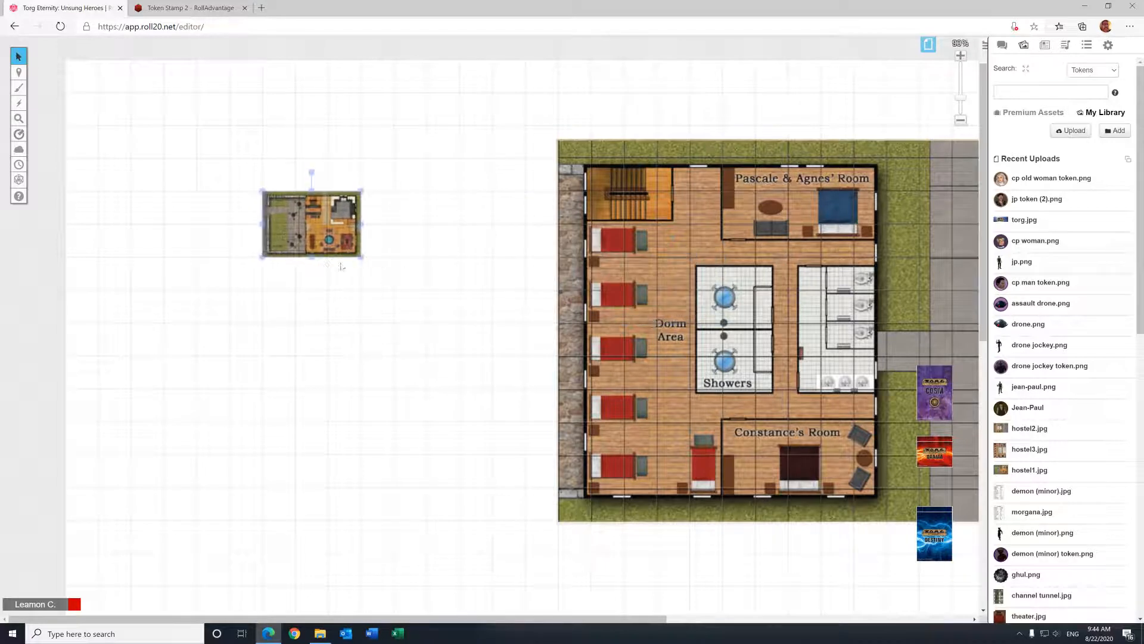
{"action": "left_click_drag", "start_coordinate": [360, 257], "coordinate": [667, 577]}
{"action": "left_click_drag", "start_coordinate": [427, 373], "coordinate": [294, 308]}
Step: Set the Hostel 1st Floor map as a drawing and align it to the page grid using a box of 3 x 3 map cells
{"action": "right_click", "coordinate": [359, 289]}
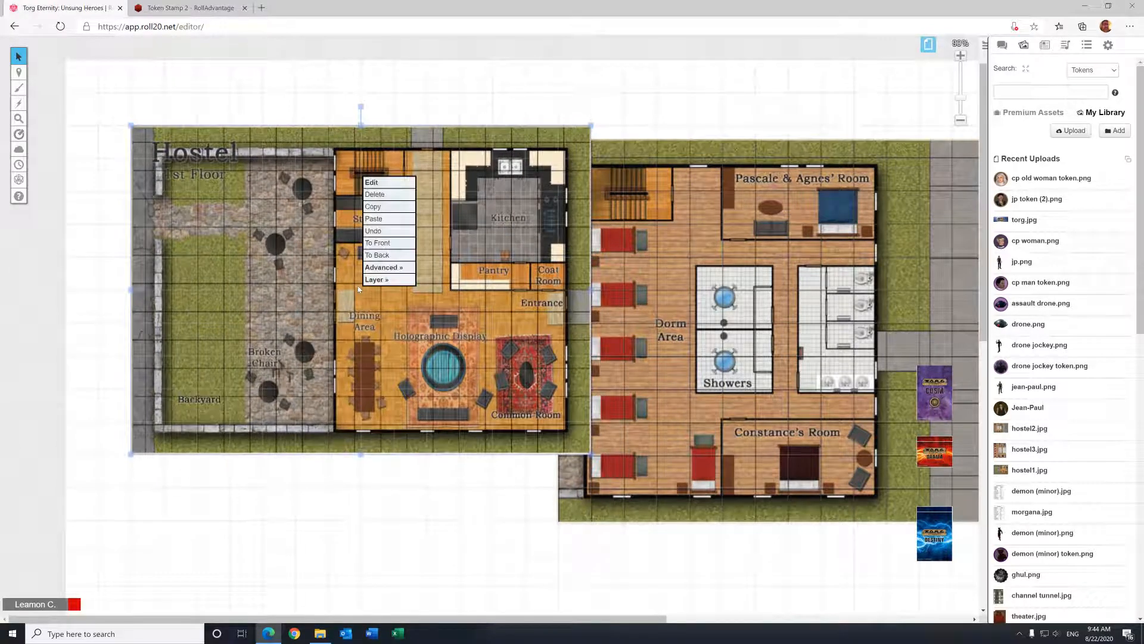
{"action": "mouse_move", "coordinate": [383, 267]}
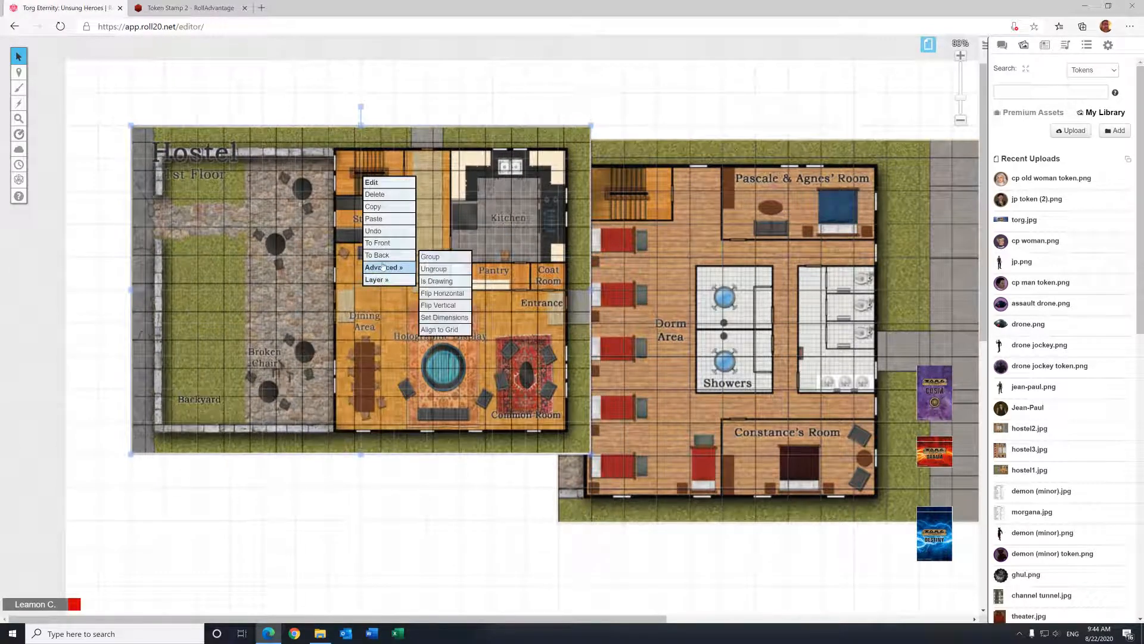
{"action": "left_click", "coordinate": [423, 285]}
{"action": "right_click", "coordinate": [339, 316]}
{"action": "mouse_move", "coordinate": [381, 298]}
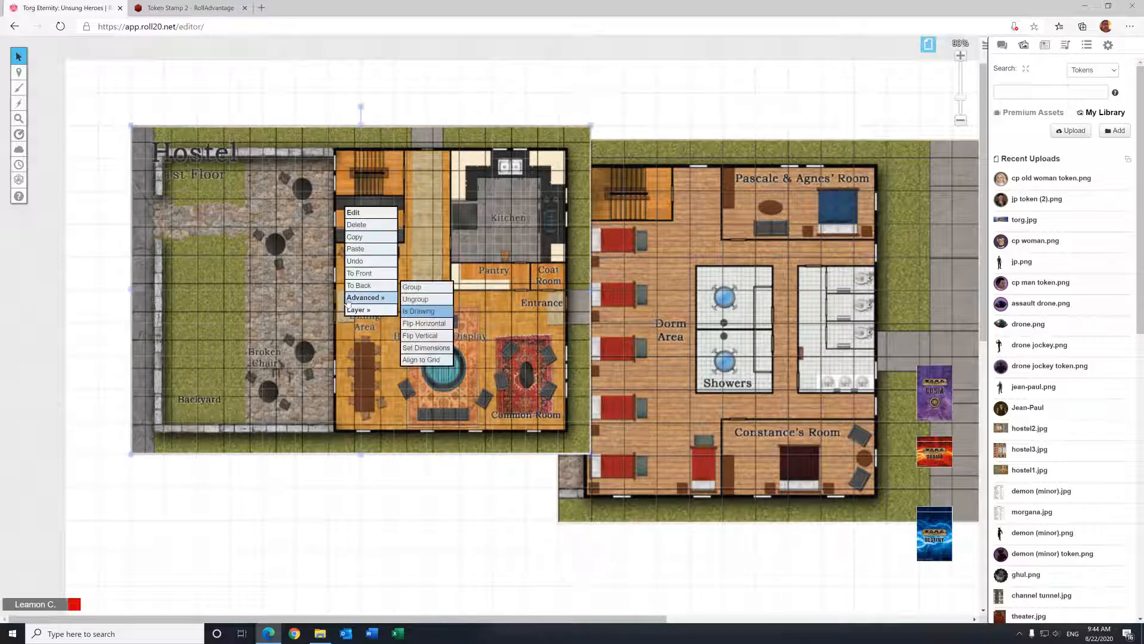
{"action": "left_click", "coordinate": [420, 360]}
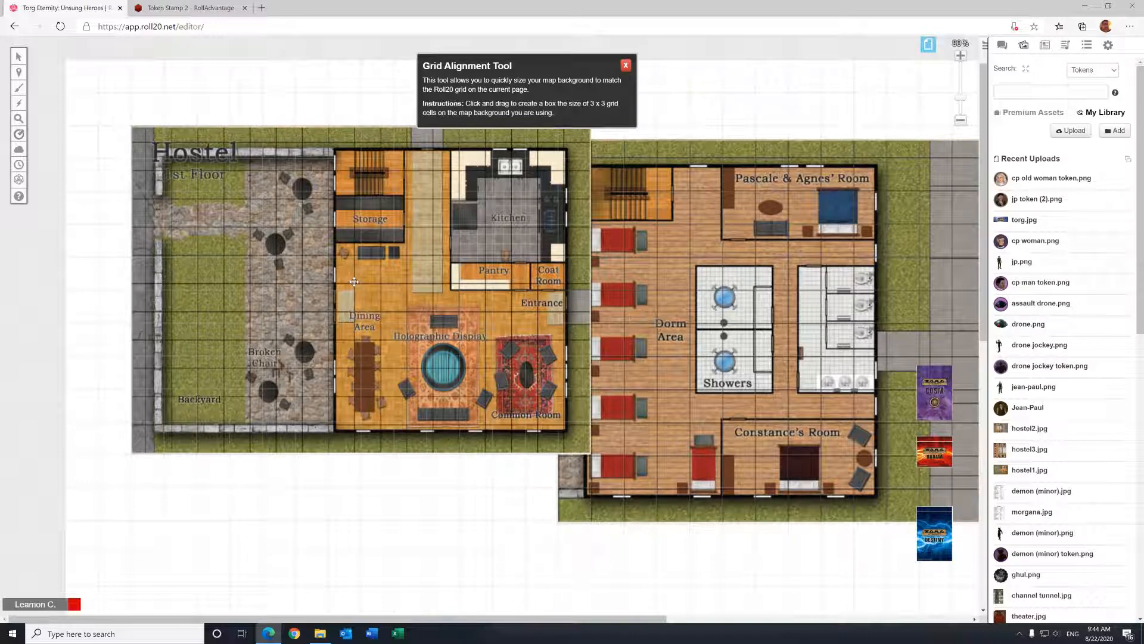
{"action": "left_click_drag", "start_coordinate": [354, 283], "coordinate": [433, 369]}
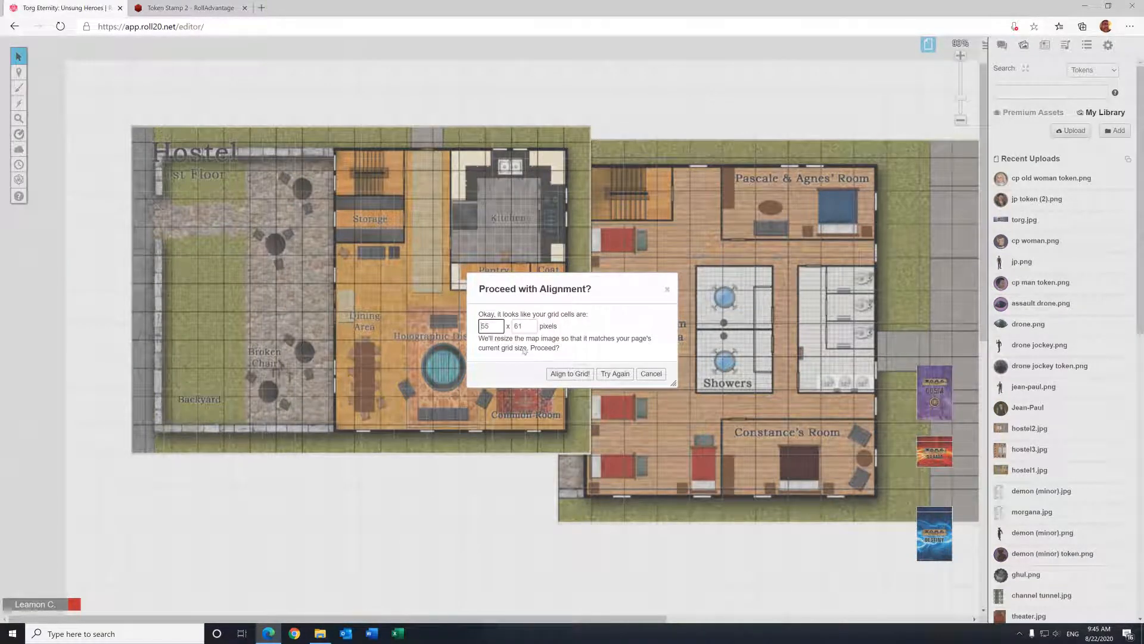
{"action": "left_click", "coordinate": [563, 374]}
Step: Slide the 1st Floor map over the left part of the 2nd Floor map and enlarge it slightly from its lower-right corner
{"action": "left_click_drag", "start_coordinate": [438, 348], "coordinate": [702, 389]}
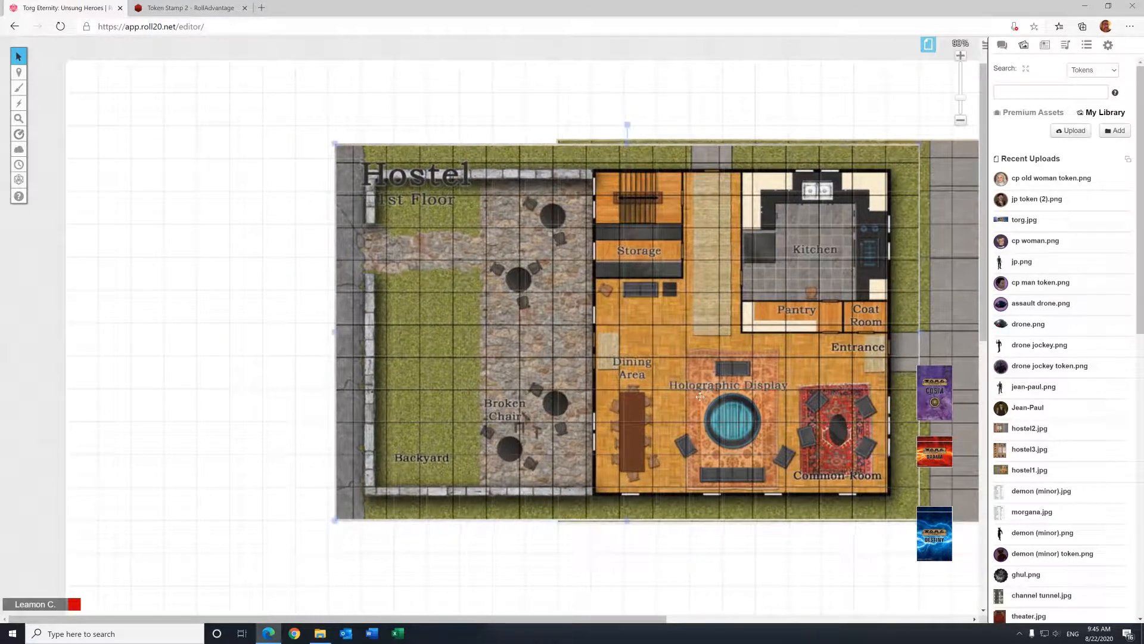
{"action": "left_click_drag", "start_coordinate": [638, 620], "coordinate": [750, 621]}
{"action": "left_click_drag", "start_coordinate": [583, 417], "coordinate": [520, 405]}
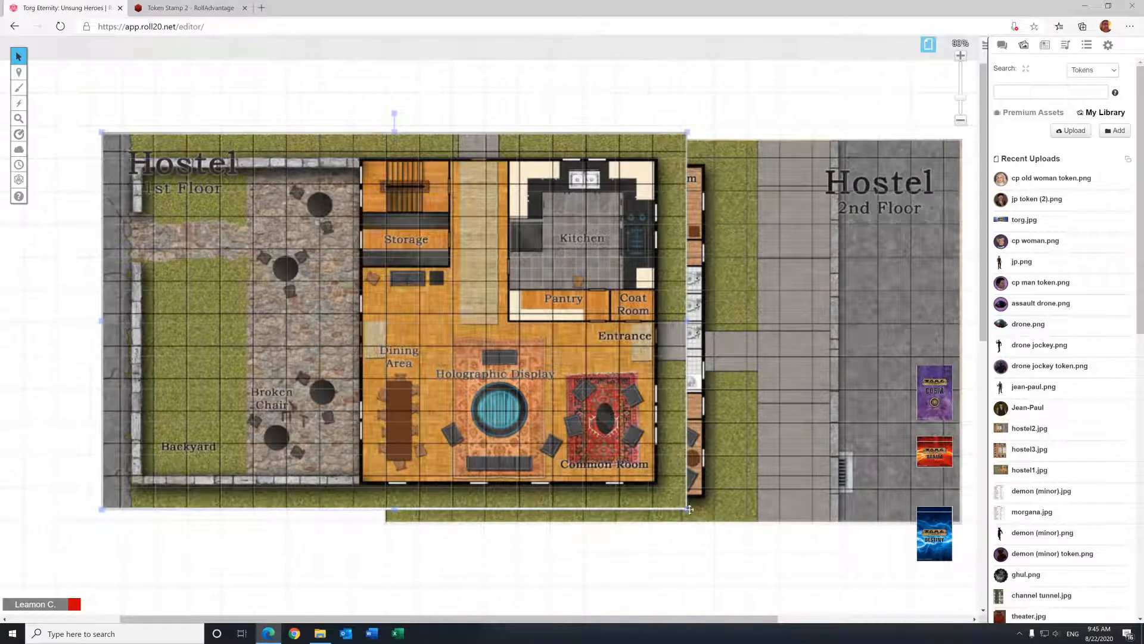
{"action": "left_click_drag", "start_coordinate": [686, 510], "coordinate": [701, 527]}
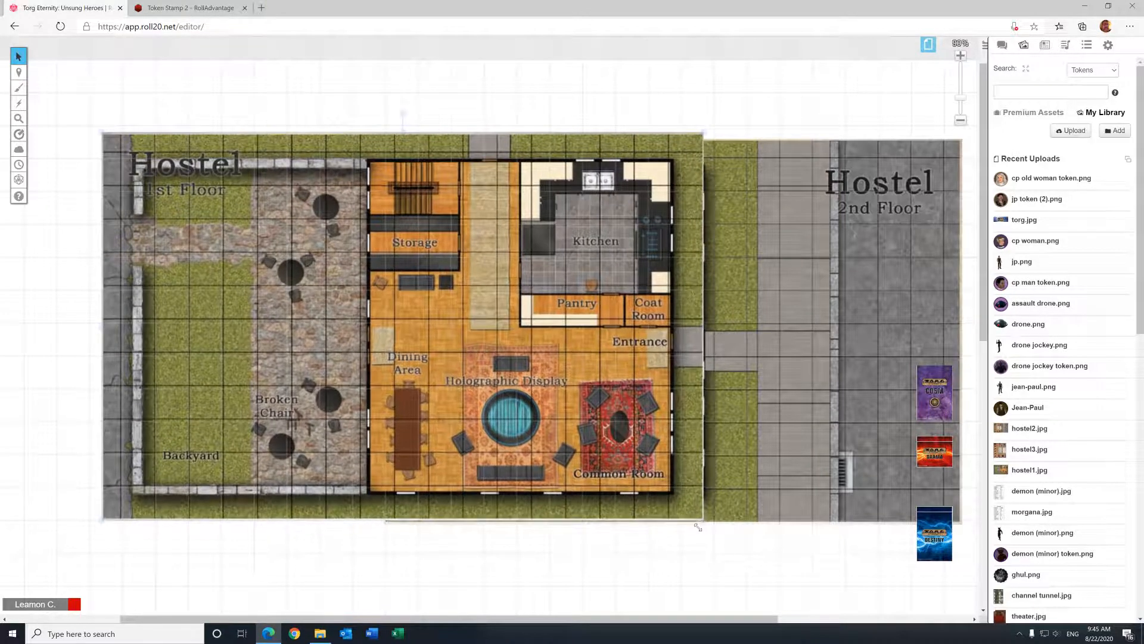
{"action": "mouse_move", "coordinate": [584, 437]}
{"action": "left_mouse_down"}
{"action": "mouse_move", "coordinate": [549, 432]}
{"action": "mouse_move", "coordinate": [605, 442]}
{"action": "left_mouse_up"}
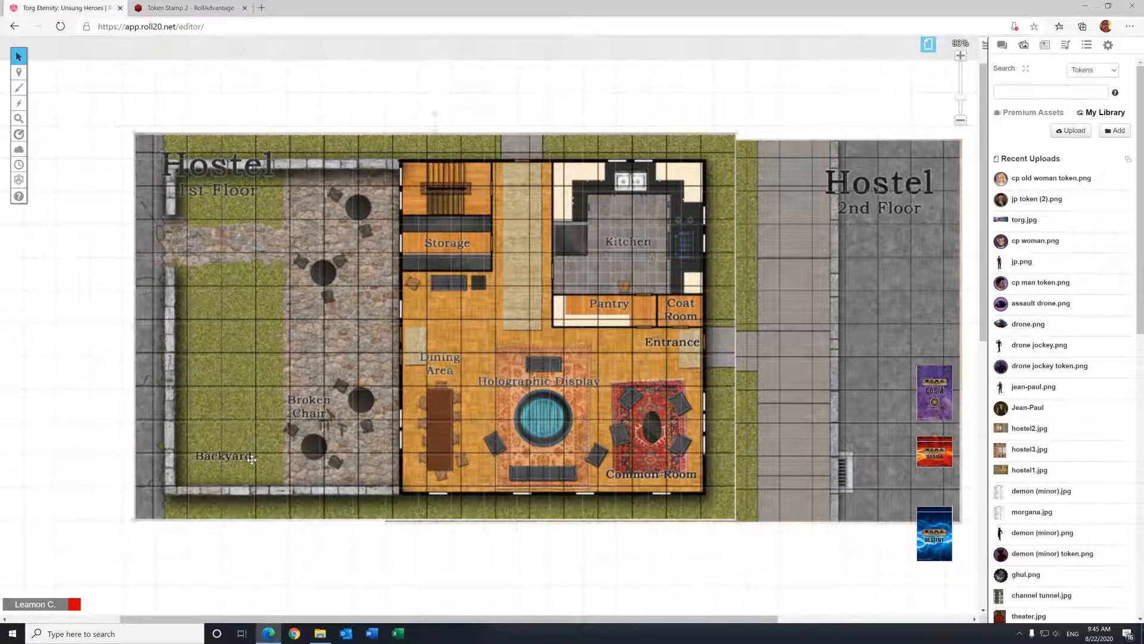
Step: Nudge the 1st Floor map into line with the 2nd Floor map and pull in its left and top edges to fit the grid
{"action": "mouse_move", "coordinate": [252, 460]}
{"action": "left_mouse_down"}
{"action": "mouse_move", "coordinate": [262, 465]}
{"action": "mouse_move", "coordinate": [194, 465]}
{"action": "mouse_move", "coordinate": [233, 462]}
{"action": "left_mouse_up"}
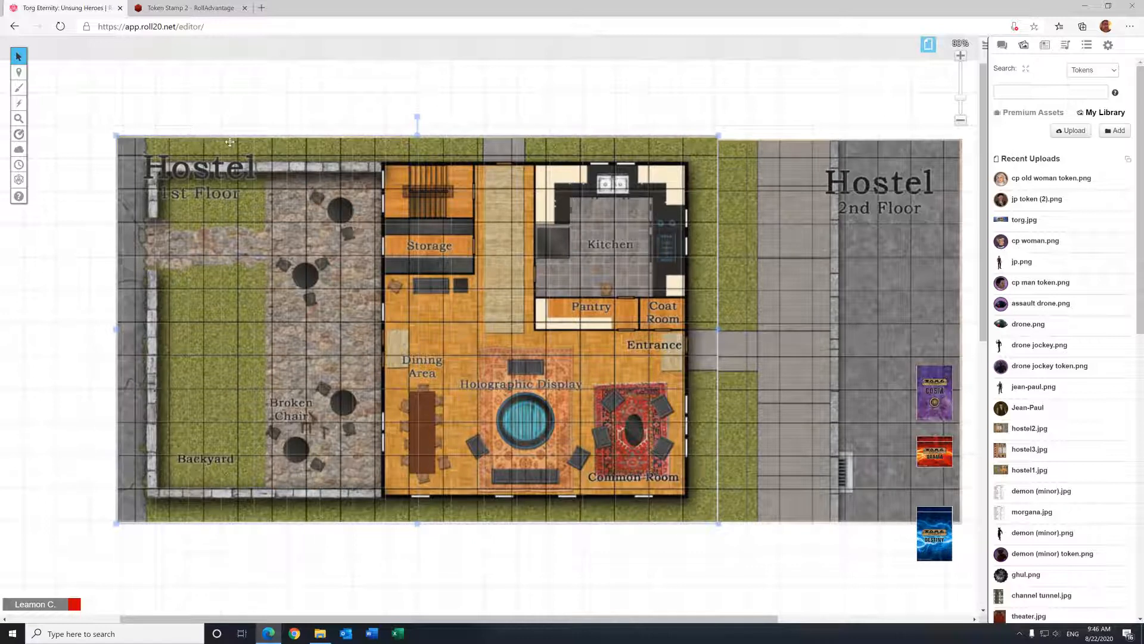
{"action": "left_click_drag", "start_coordinate": [706, 174], "coordinate": [705, 175]}
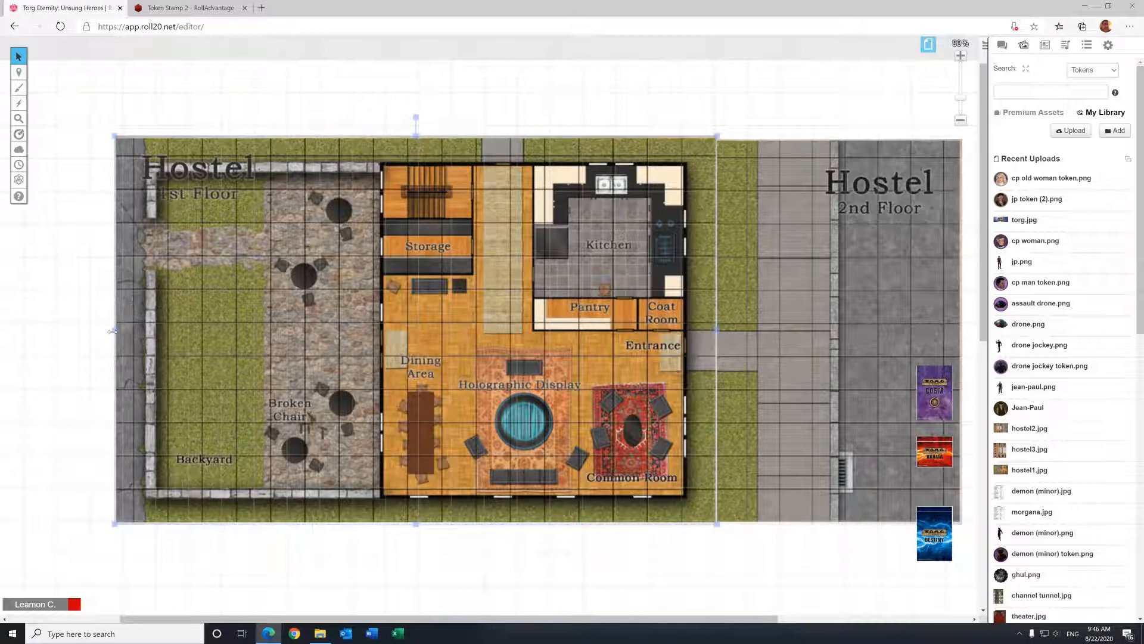
{"action": "left_click_drag", "start_coordinate": [112, 331], "coordinate": [132, 332]}
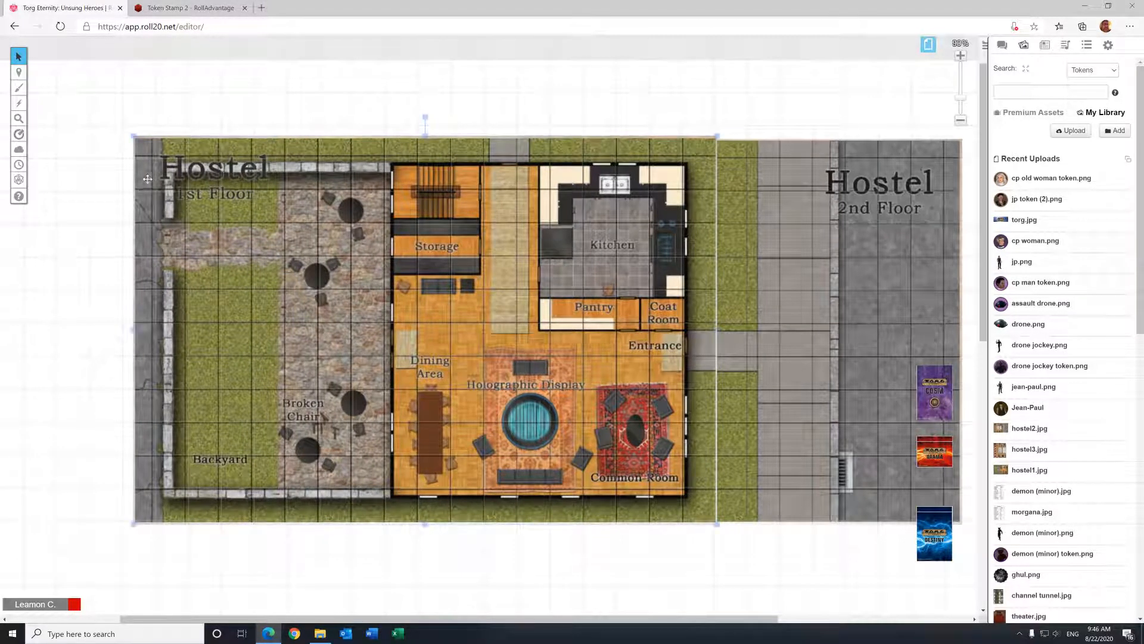
{"action": "left_click_drag", "start_coordinate": [134, 327], "coordinate": [139, 328]}
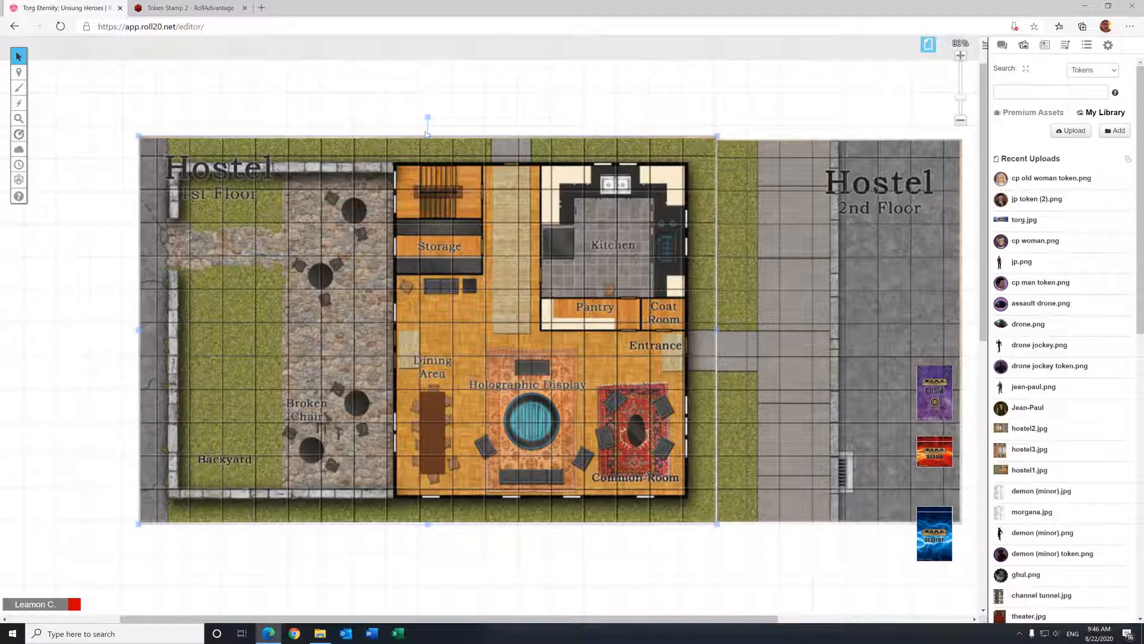
{"action": "left_click_drag", "start_coordinate": [428, 136], "coordinate": [429, 138]}
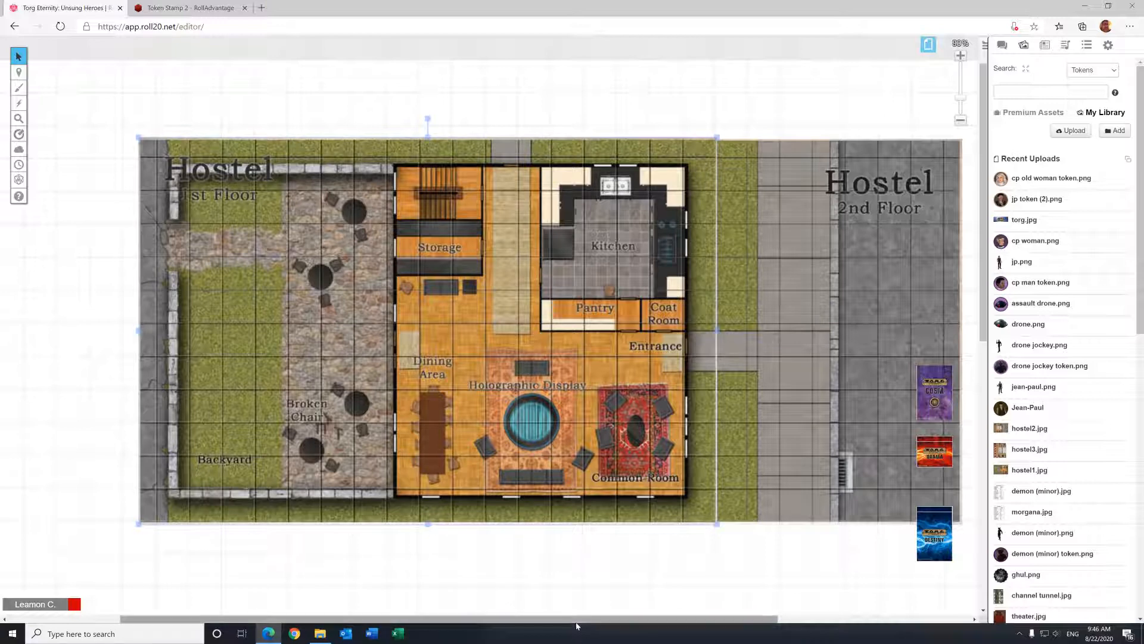
Step: Place the hostel3.jpg map from Recent Uploads on the page below the Hostel 1st Floor map's backyard and patio
{"action": "left_click_drag", "start_coordinate": [672, 619], "coordinate": [740, 618]}
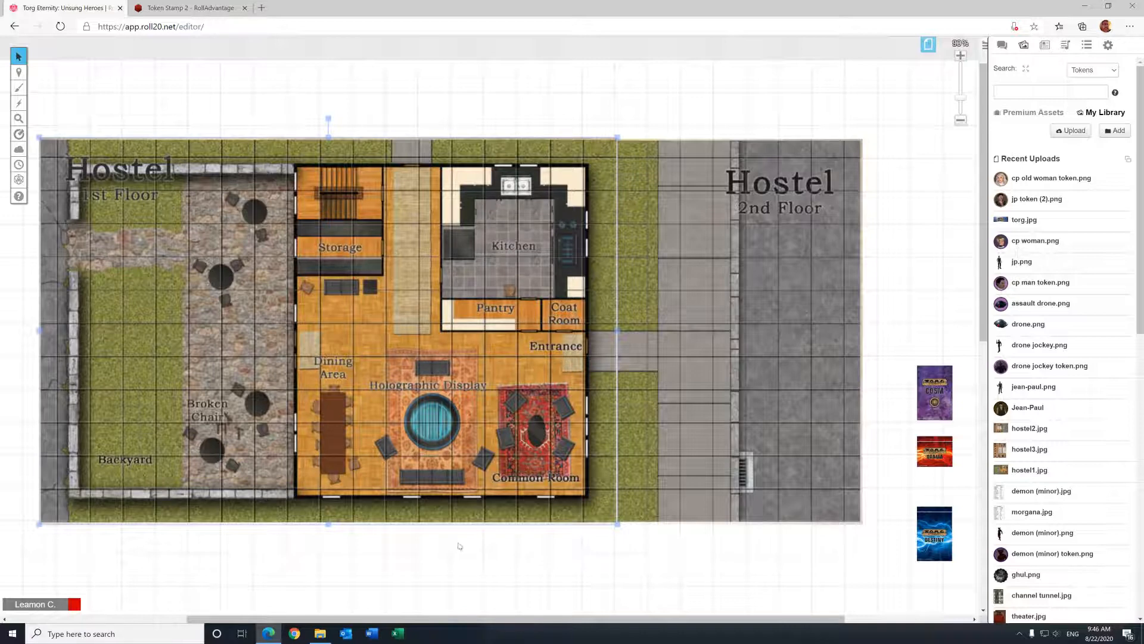
{"action": "scroll", "coordinate": [459, 545], "scroll_direction": "down", "scroll_amount": 3}
{"action": "mouse_move", "coordinate": [442, 618]}
{"action": "left_mouse_down"}
{"action": "mouse_move", "coordinate": [270, 622]}
{"action": "mouse_move", "coordinate": [421, 622]}
{"action": "left_mouse_up"}
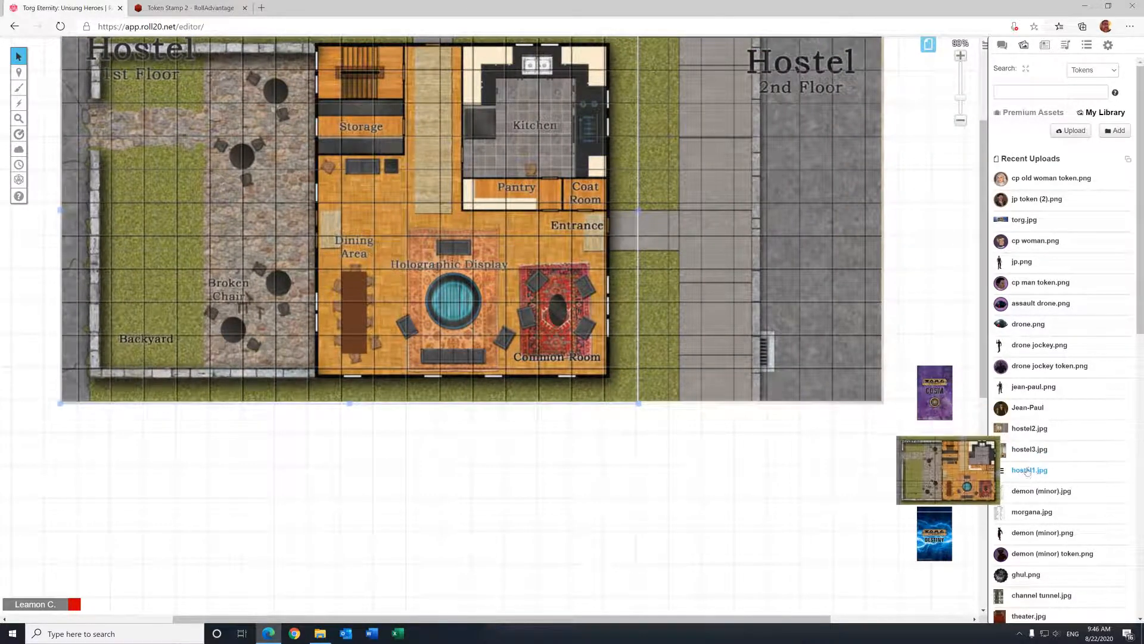
{"action": "mouse_move", "coordinate": [1028, 454]}
{"action": "left_click_drag", "start_coordinate": [1028, 455], "coordinate": [289, 450]}
{"action": "scroll", "coordinate": [425, 527], "scroll_direction": "down", "scroll_amount": 2}
{"action": "scroll", "coordinate": [425, 527], "scroll_direction": "down", "scroll_amount": 2}
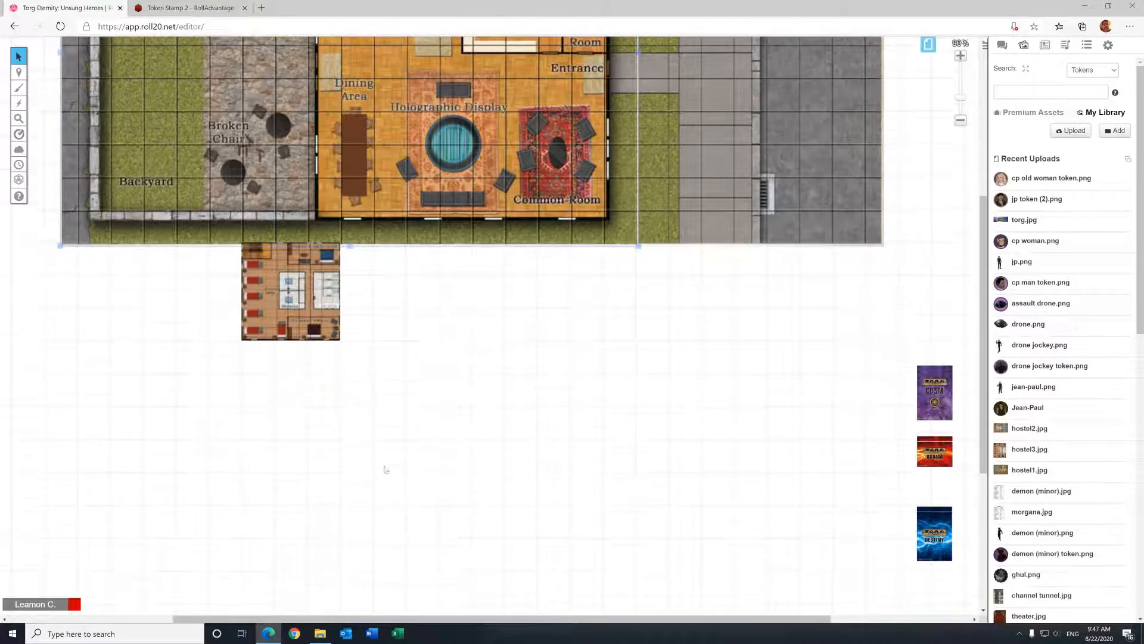
{"action": "left_click_drag", "start_coordinate": [288, 305], "coordinate": [288, 368]}
Step: Set the newly placed hostel3.jpg map as a drawing
{"action": "right_click", "coordinate": [288, 368]}
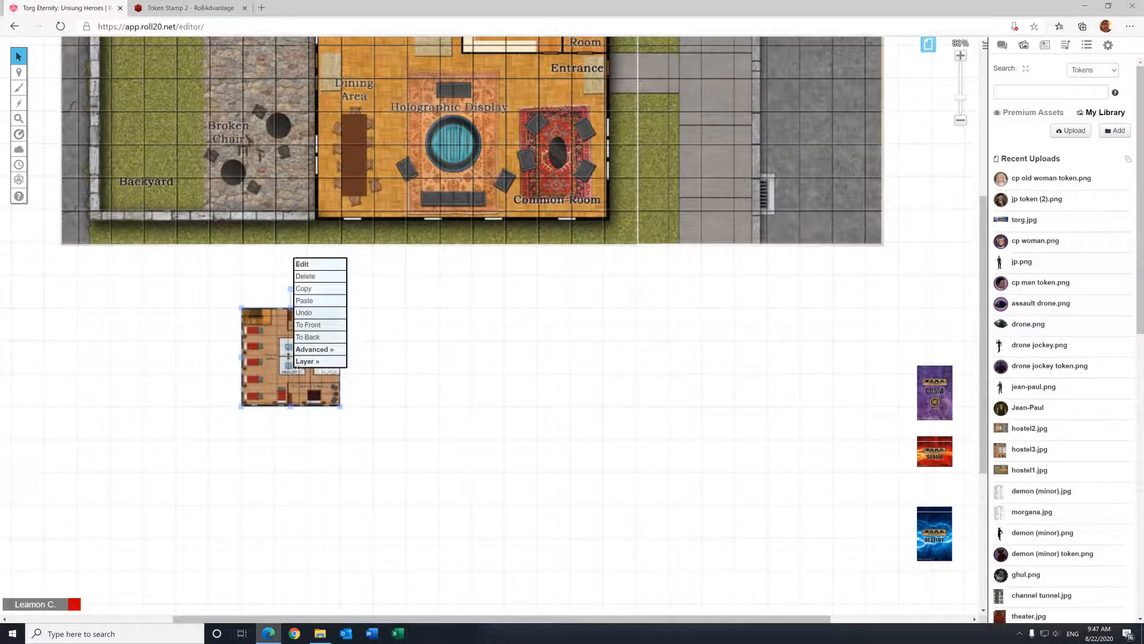
{"action": "mouse_move", "coordinate": [321, 351]}
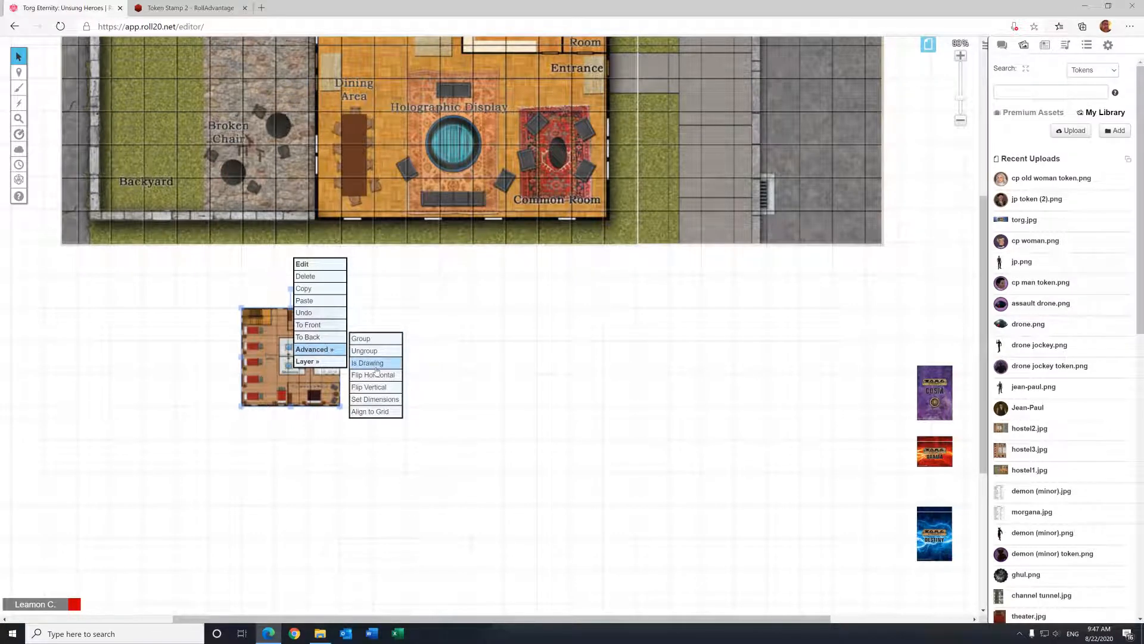
{"action": "left_click", "coordinate": [376, 364]}
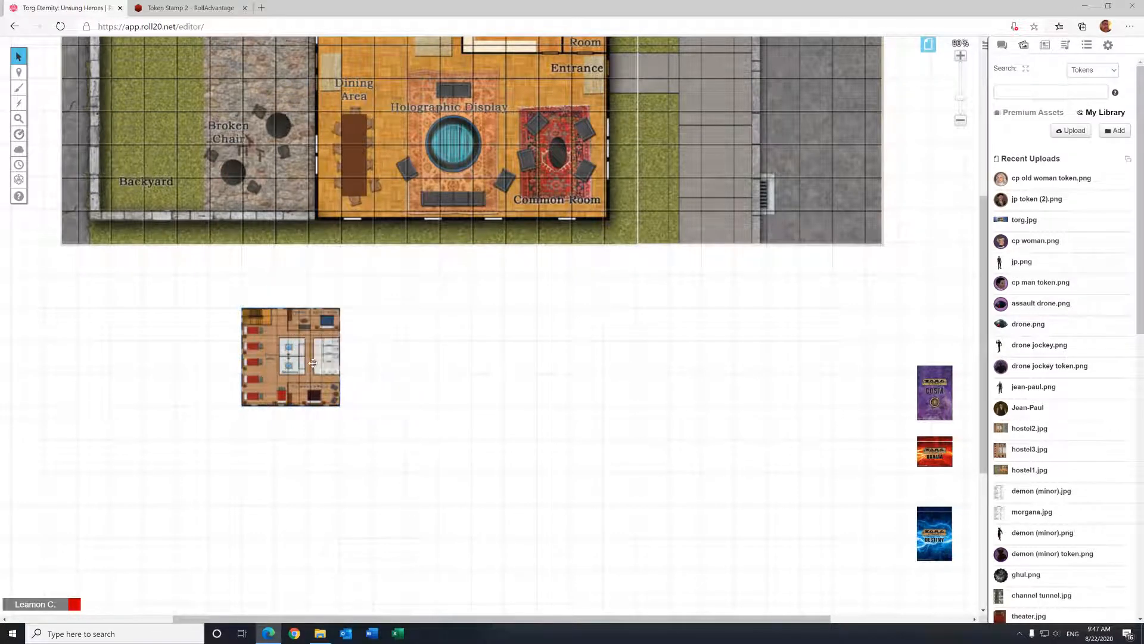
{"action": "right_click", "coordinate": [313, 363]}
{"action": "mouse_move", "coordinate": [336, 351]}
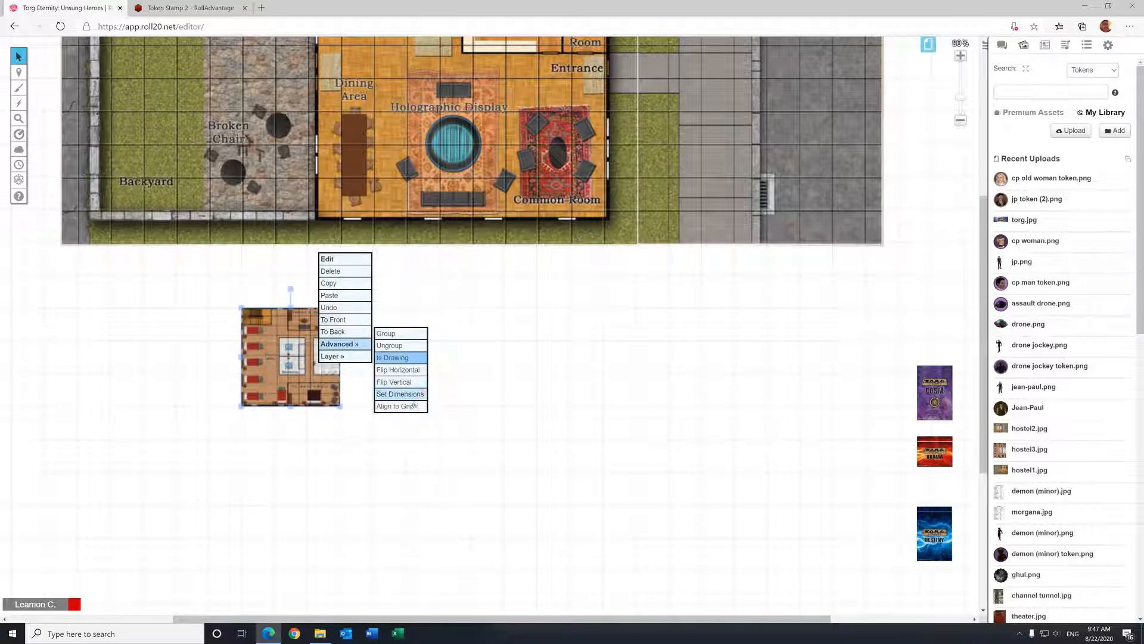
{"action": "left_click", "coordinate": [411, 403]}
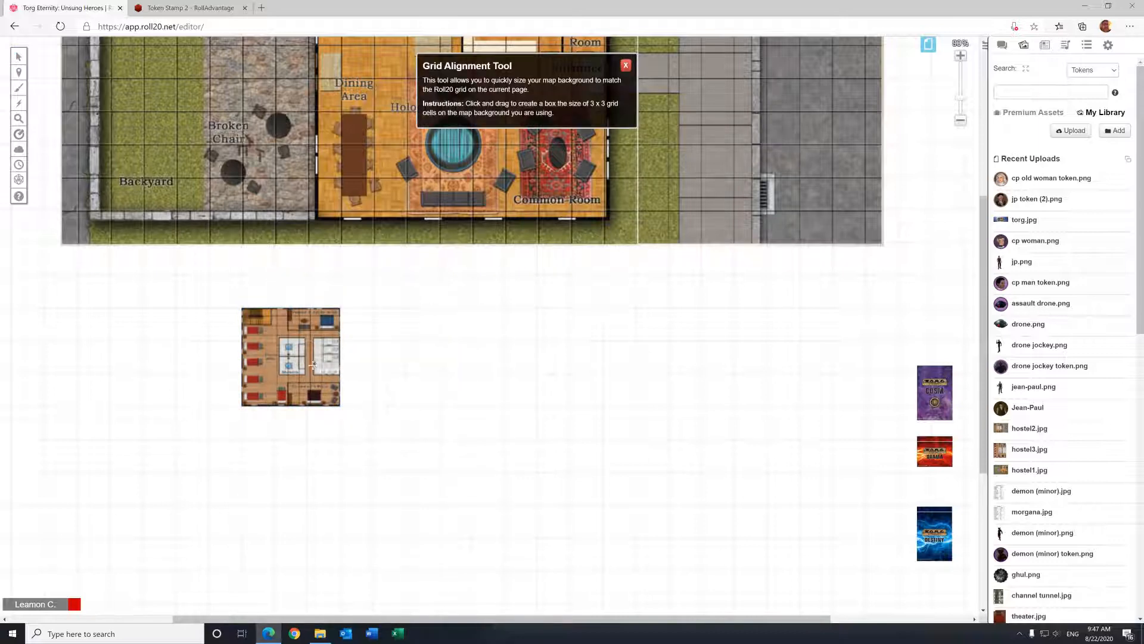
{"action": "left_click", "coordinate": [328, 411]}
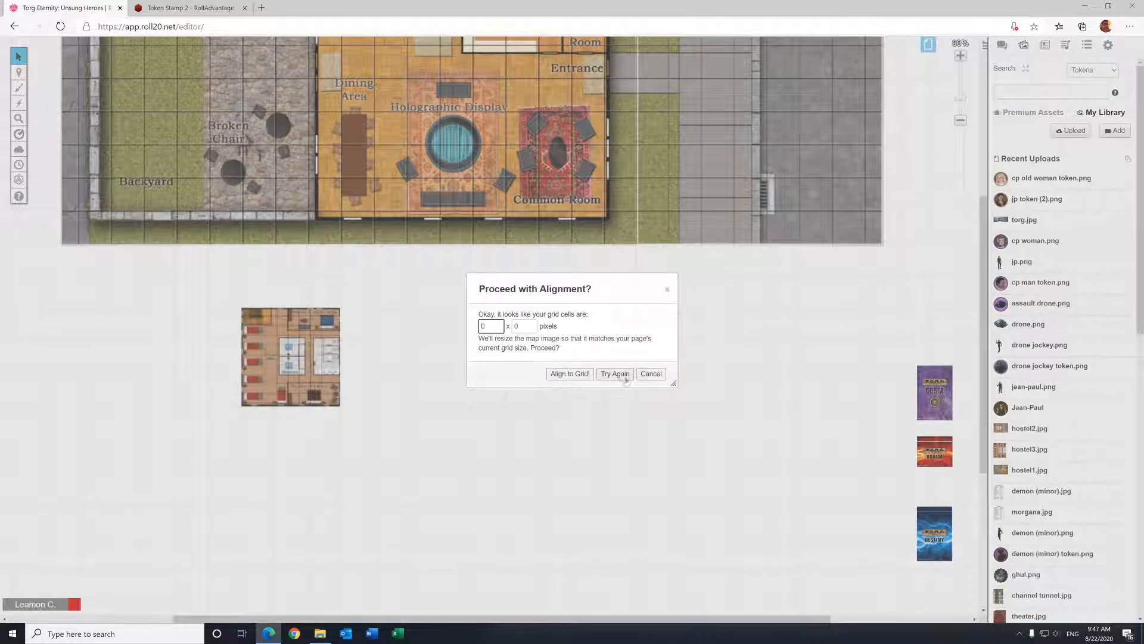
{"action": "left_click", "coordinate": [650, 374]}
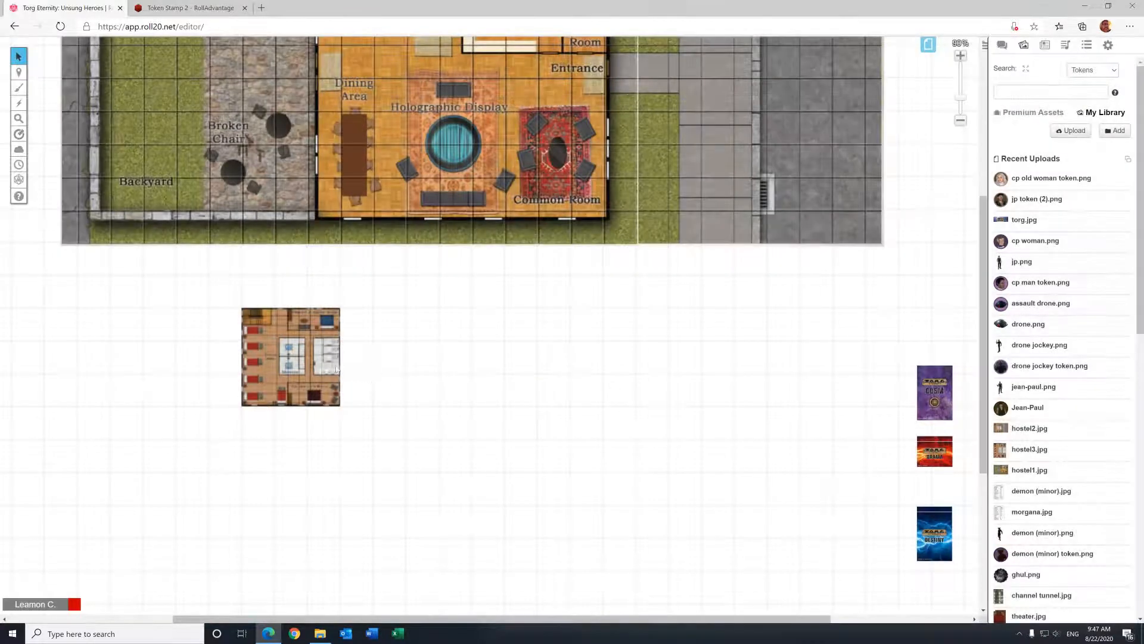
Step: Enlarge the dorm floor map to about 10.5 by 10.5 grid squares, keeping it below the 1st Floor map
{"action": "left_click_drag", "start_coordinate": [340, 409], "coordinate": [557, 620]}
{"action": "left_click_drag", "start_coordinate": [489, 527], "coordinate": [409, 490]}
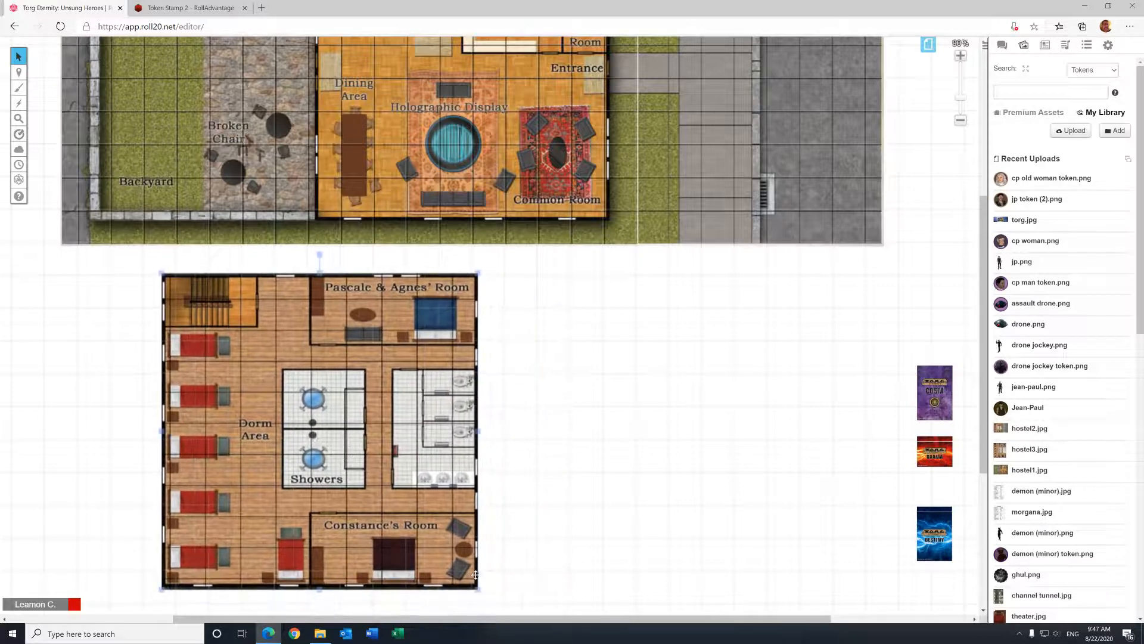
{"action": "left_click_drag", "start_coordinate": [480, 590], "coordinate": [508, 614]}
Step: Align the dorm floor map to the page grid using a box of 3 x 3 map cells
{"action": "scroll", "coordinate": [573, 511], "scroll_direction": "down", "scroll_amount": 2}
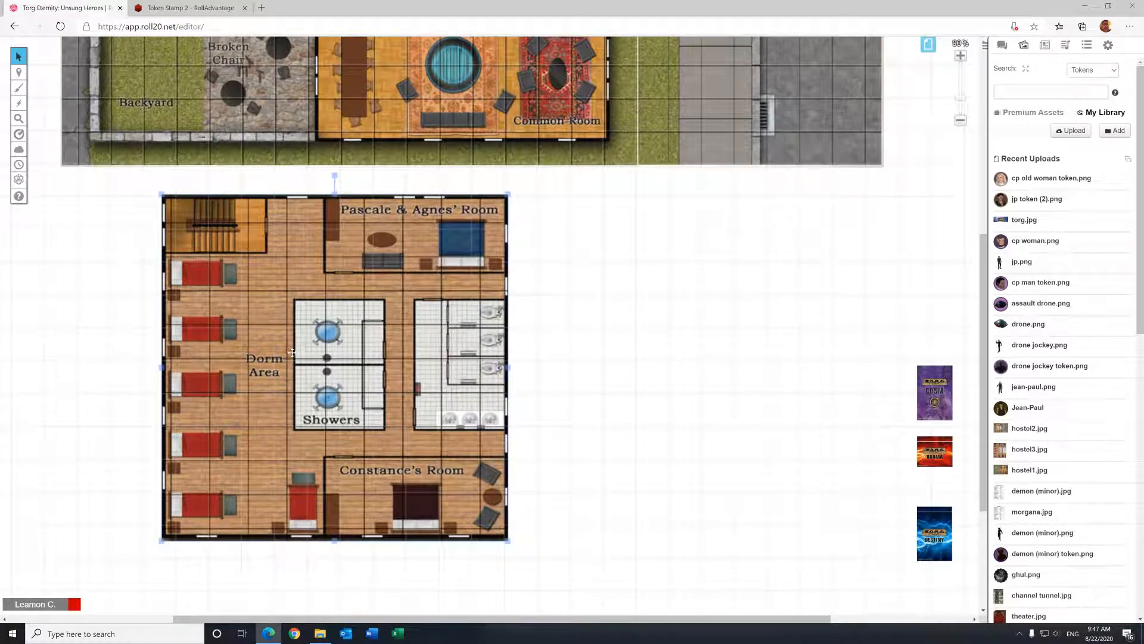
{"action": "right_click", "coordinate": [303, 358]}
{"action": "mouse_move", "coordinate": [325, 339]}
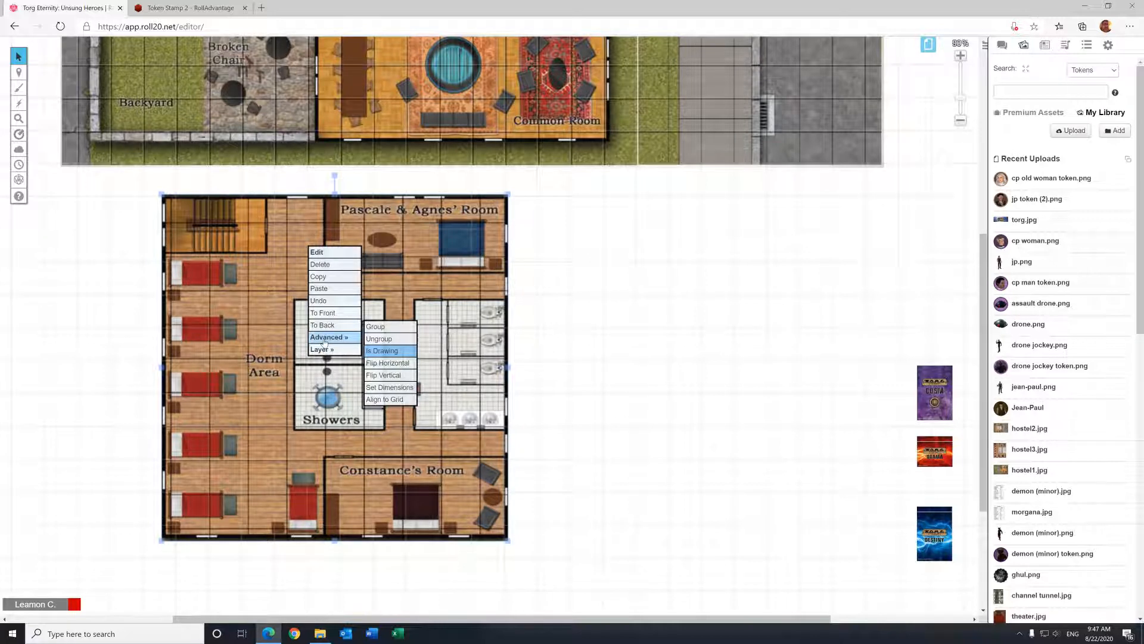
{"action": "right_click", "coordinate": [284, 357]}
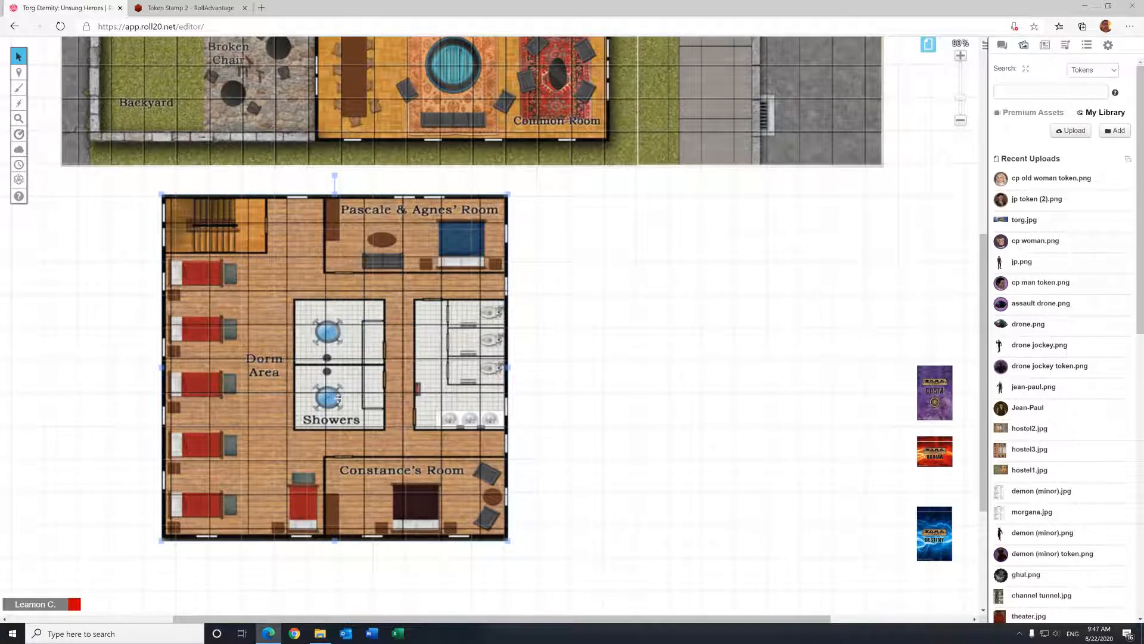
{"action": "right_click", "coordinate": [313, 410]}
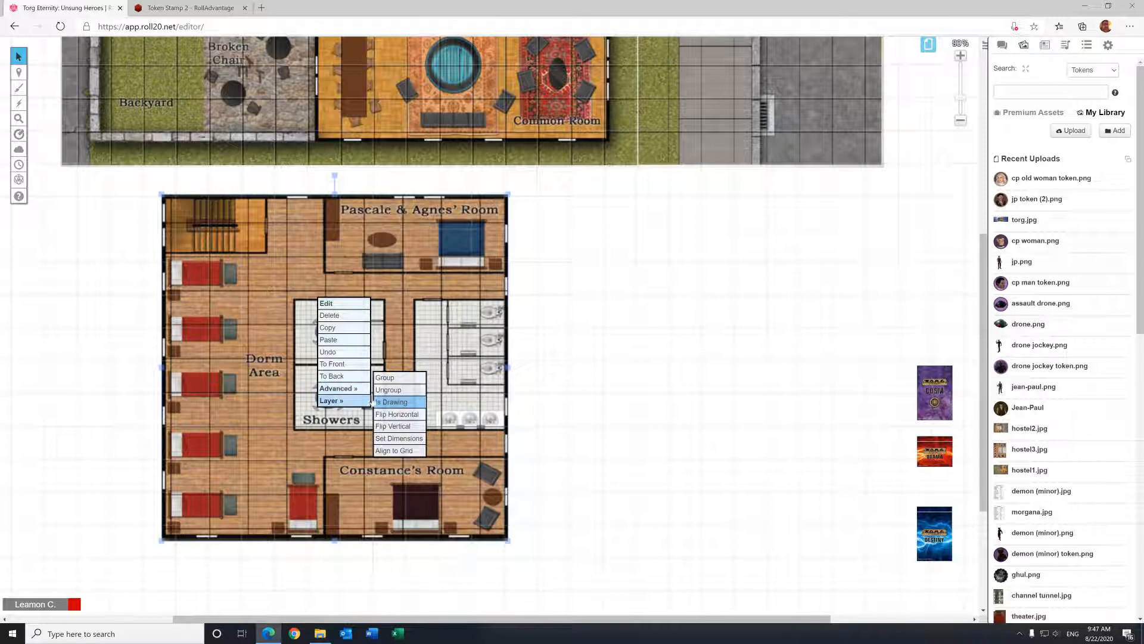
{"action": "mouse_move", "coordinate": [337, 400]}
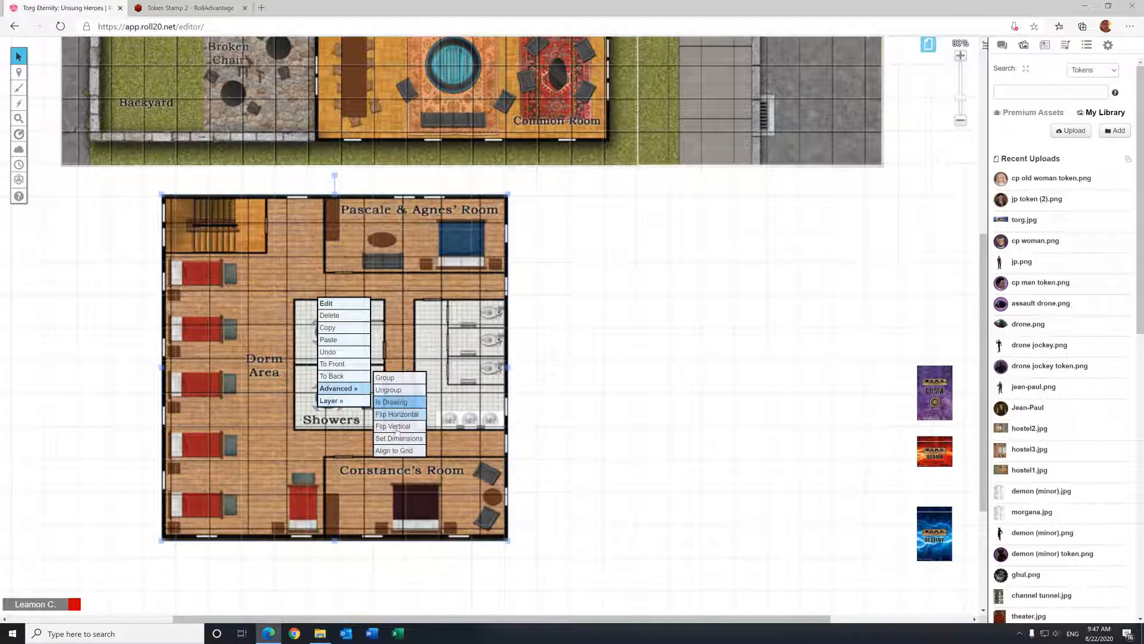
{"action": "left_click", "coordinate": [396, 452]}
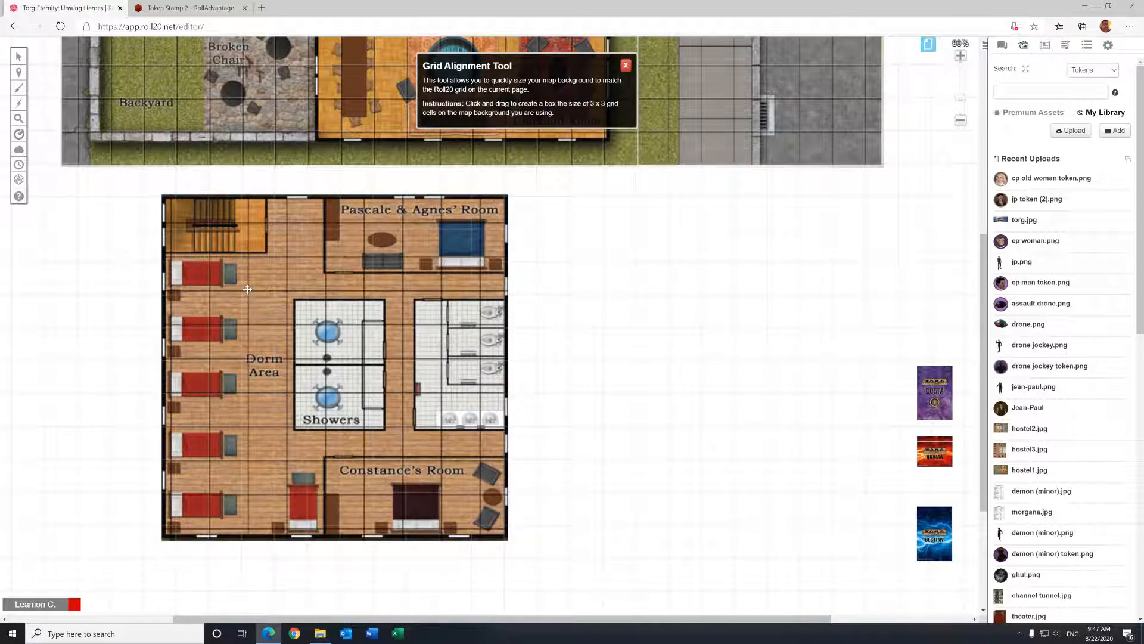
{"action": "left_click_drag", "start_coordinate": [248, 290], "coordinate": [362, 401]}
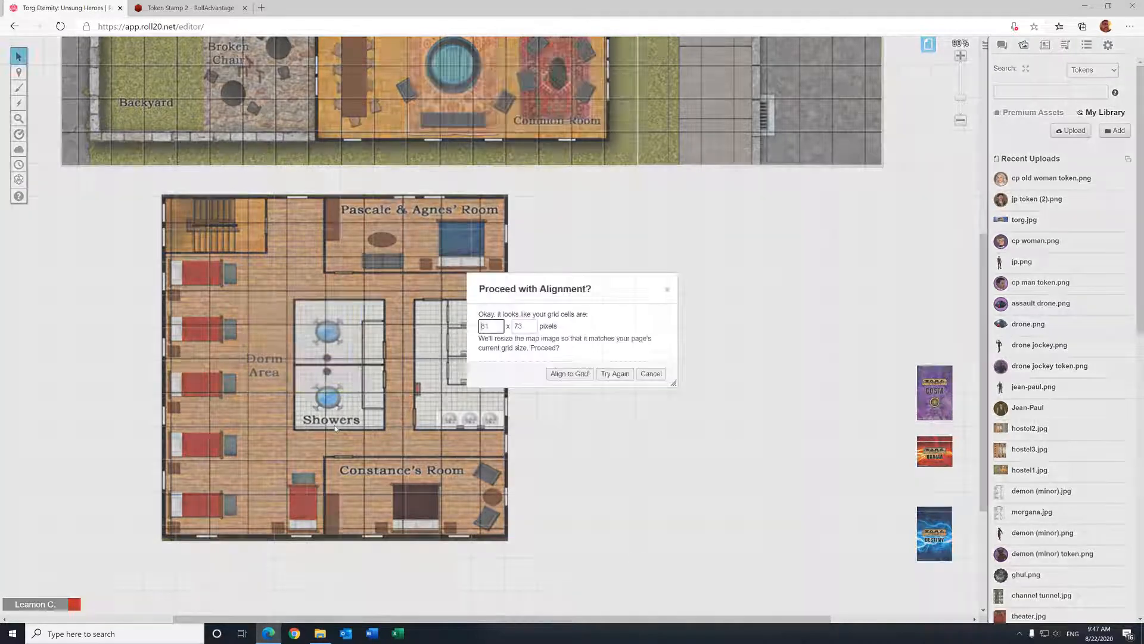
{"action": "left_click", "coordinate": [570, 373]}
Step: Move the dorm floor map beneath the 1st Floor building and nudge it into line with the page grid
{"action": "left_click_drag", "start_coordinate": [395, 367], "coordinate": [410, 377]}
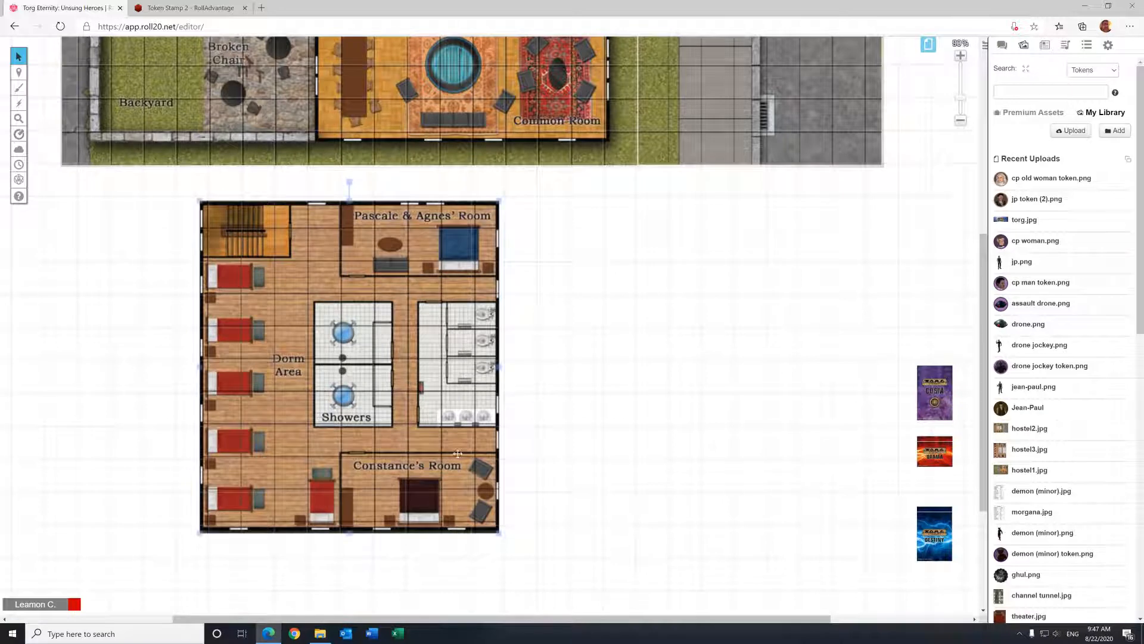
{"action": "left_click_drag", "start_coordinate": [336, 372], "coordinate": [447, 369]}
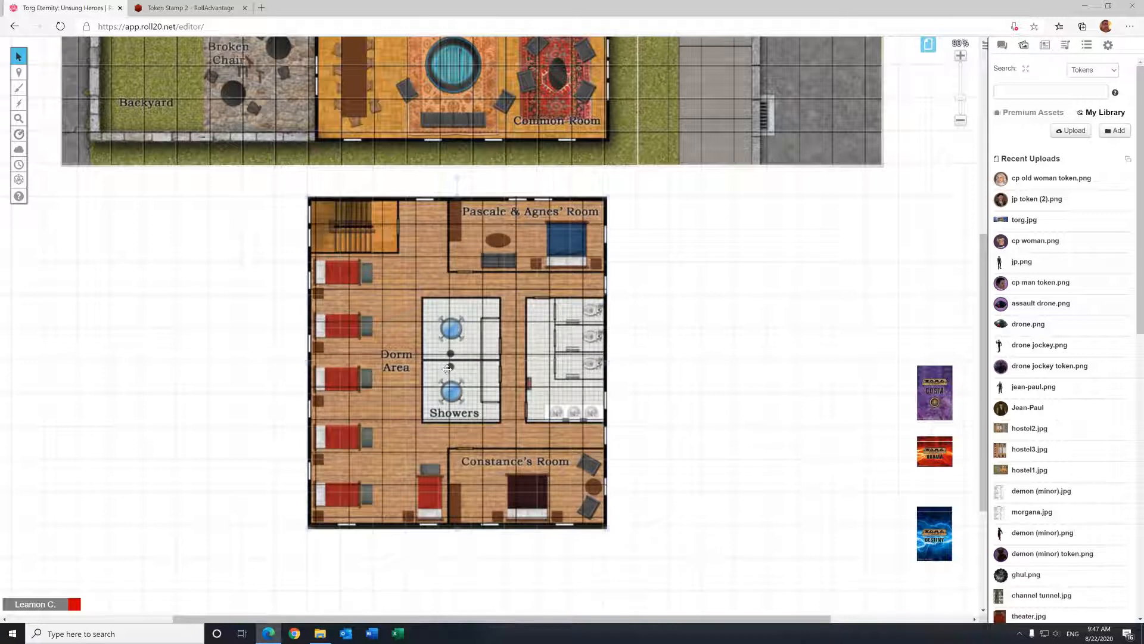
{"action": "left_click_drag", "start_coordinate": [447, 369], "coordinate": [445, 370]}
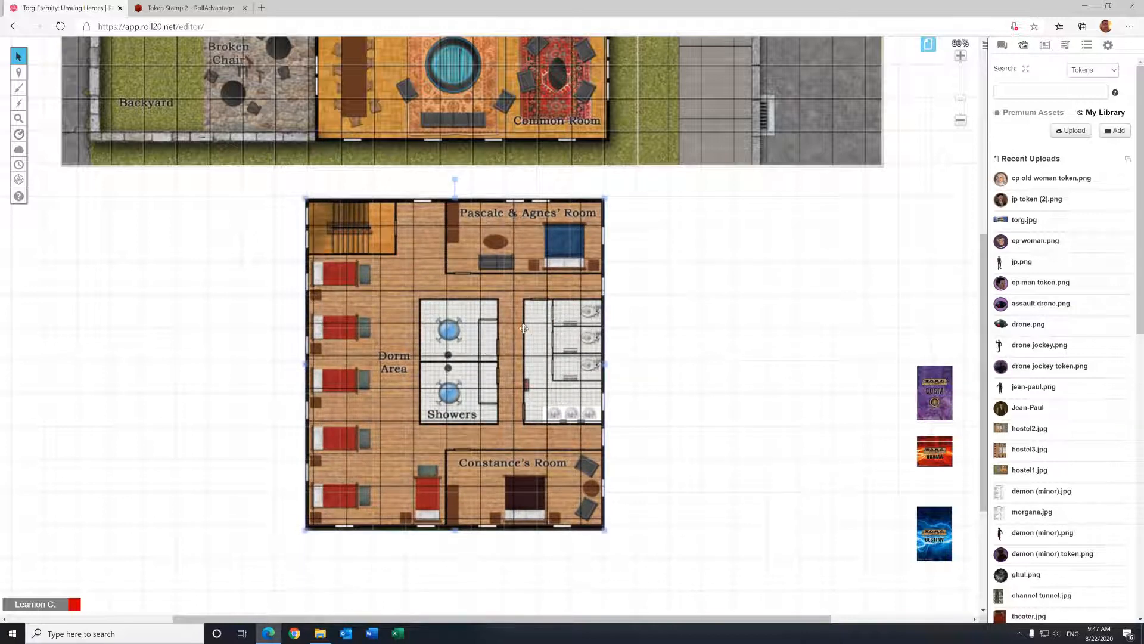
{"action": "mouse_move", "coordinate": [519, 340]}
{"action": "left_mouse_down"}
{"action": "mouse_move", "coordinate": [510, 362]}
{"action": "mouse_move", "coordinate": [511, 344]}
{"action": "left_mouse_up"}
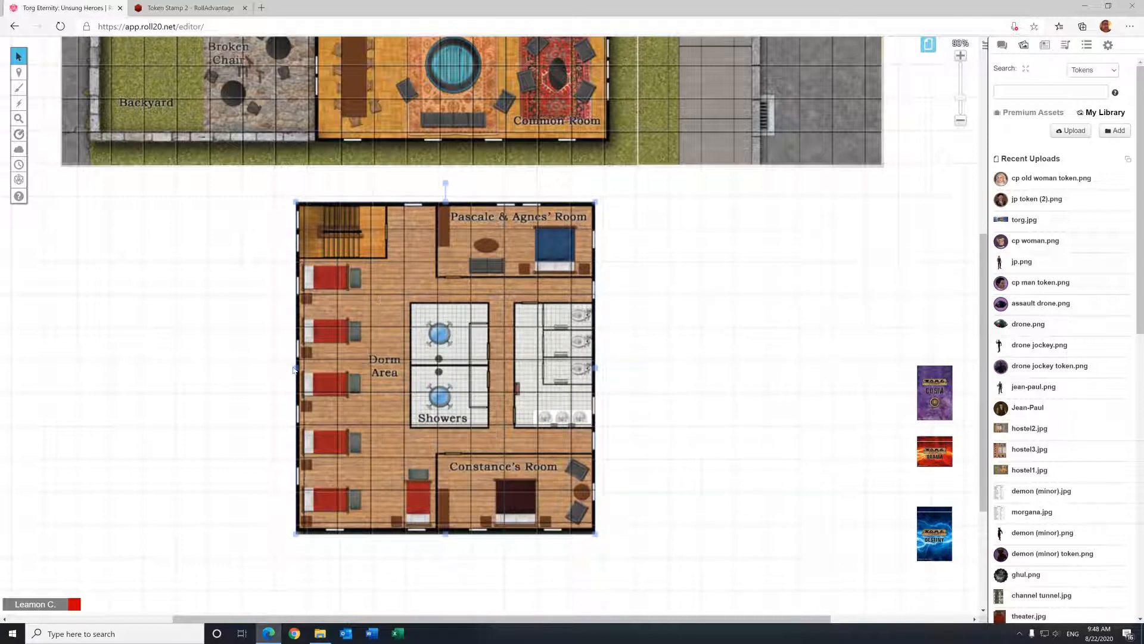
Step: Pull in the dorm floor map's left edge and extend its bottom edge slightly to fit the page grid
{"action": "left_click_drag", "start_coordinate": [294, 368], "coordinate": [290, 367]}
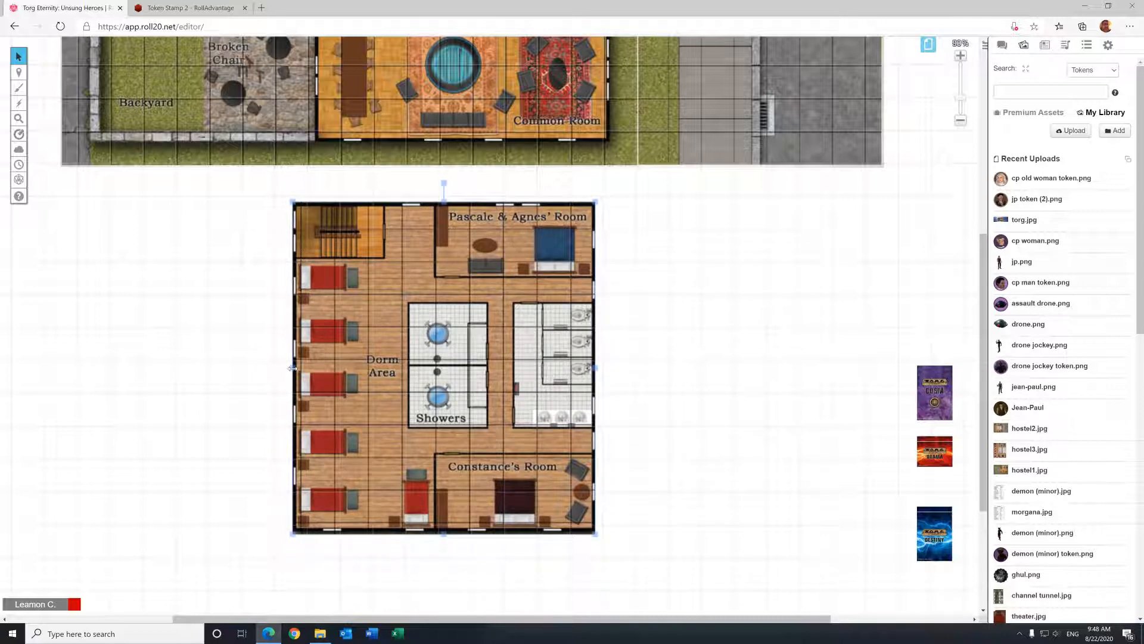
{"action": "left_click_drag", "start_coordinate": [292, 368], "coordinate": [299, 368]}
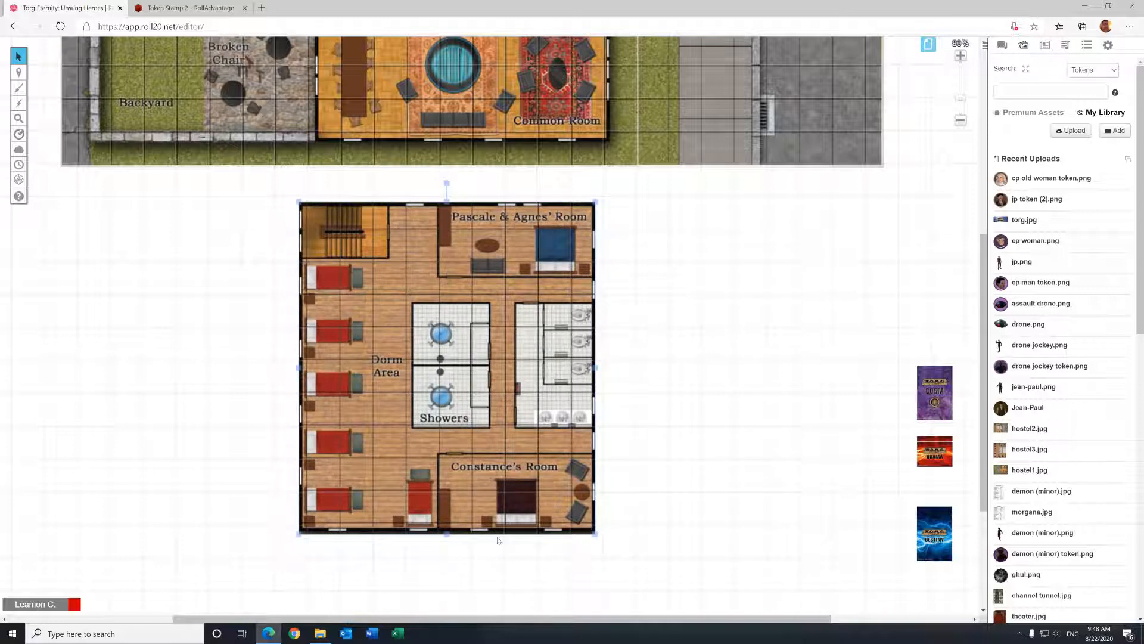
{"action": "left_click_drag", "start_coordinate": [448, 535], "coordinate": [448, 539]}
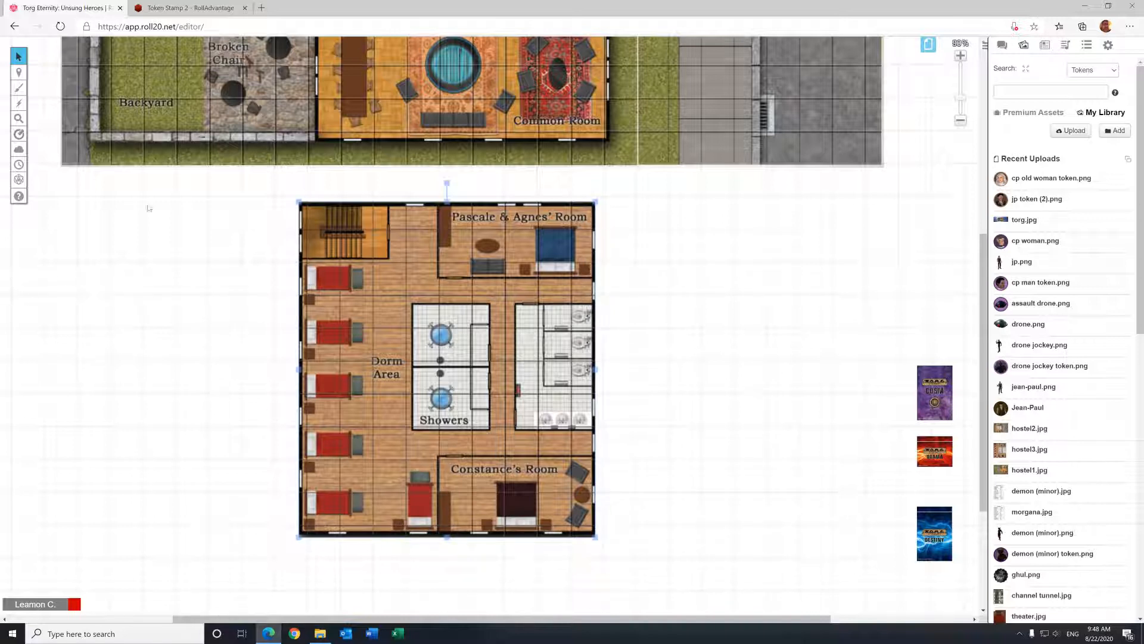
Step: Switch the active layer to Objects & Tokens
{"action": "scroll", "coordinate": [149, 209], "scroll_direction": "up", "scroll_amount": 6}
{"action": "scroll", "coordinate": [731, 392], "scroll_direction": "down", "scroll_amount": 3}
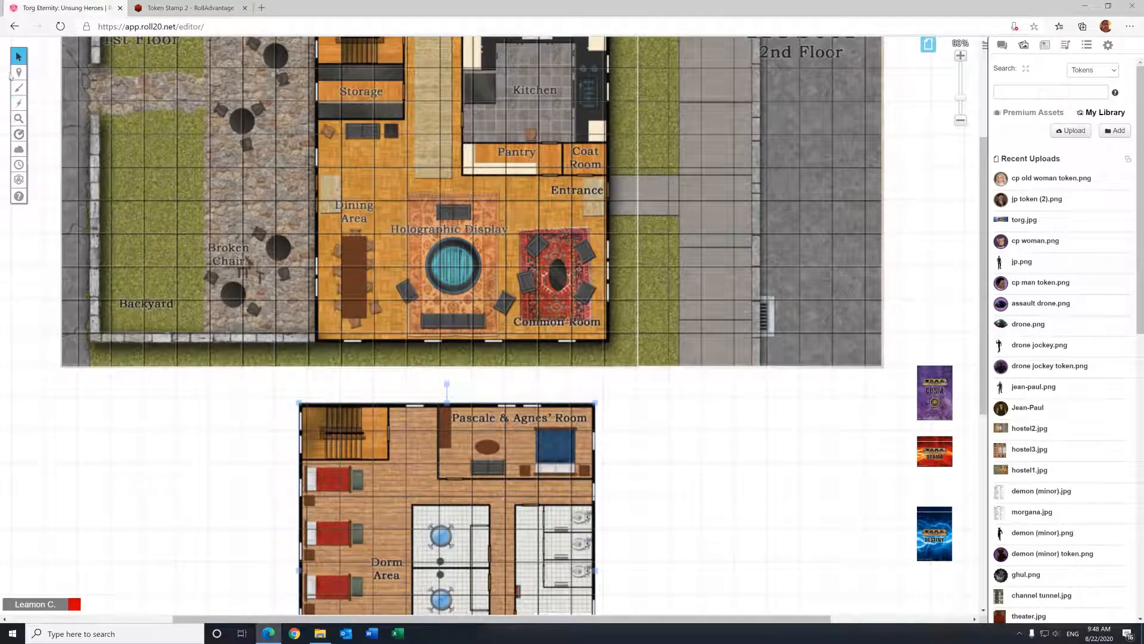
{"action": "mouse_move", "coordinate": [18, 72]}
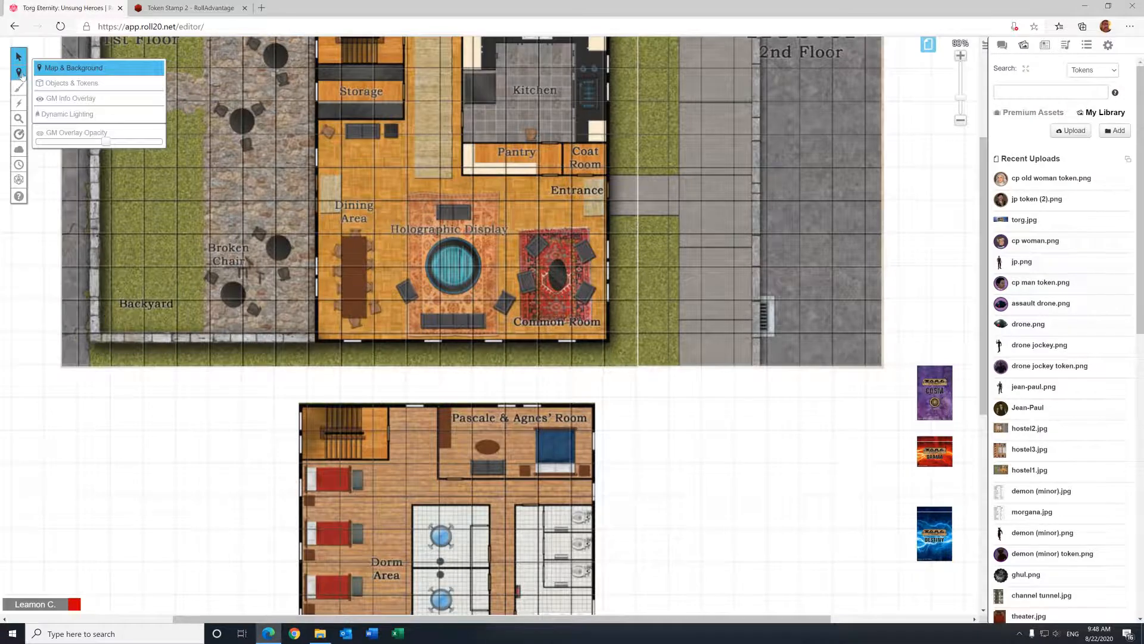
{"action": "left_click", "coordinate": [82, 87]}
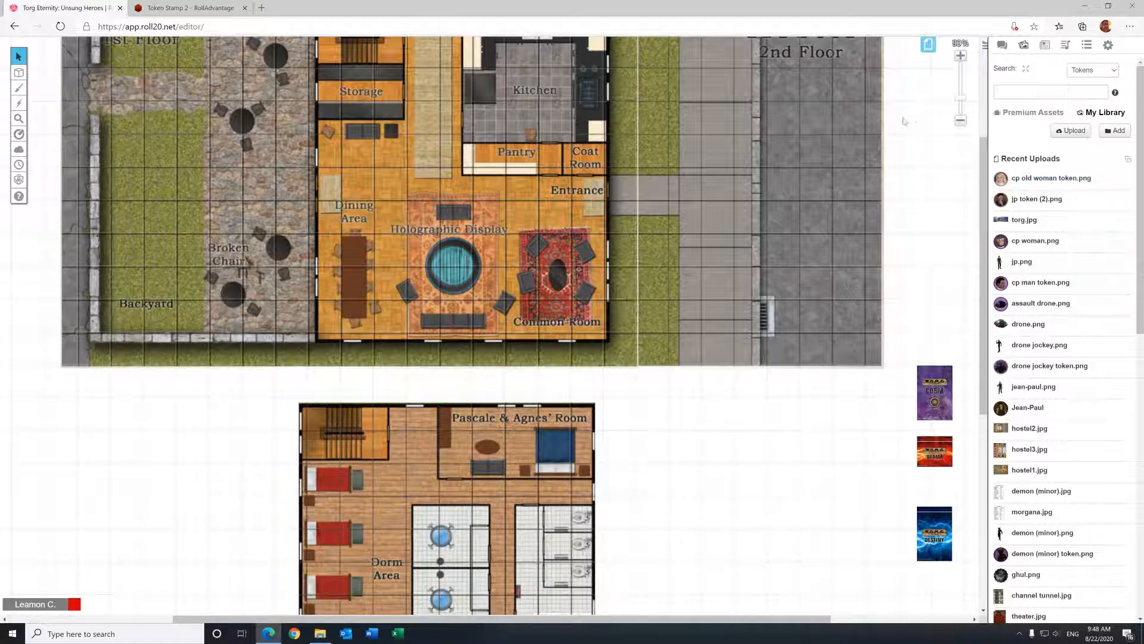
Step: Zoom the page out to 70% and look over the arrangement of the hostel floor maps
{"action": "left_click", "coordinate": [960, 121]}
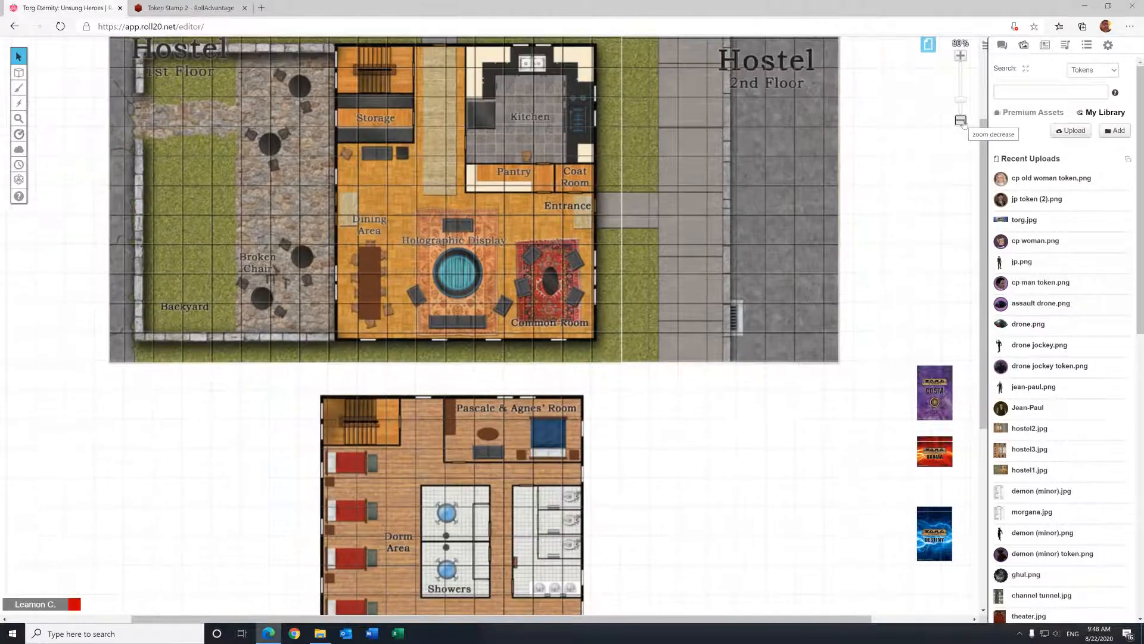
{"action": "left_click", "coordinate": [961, 121]}
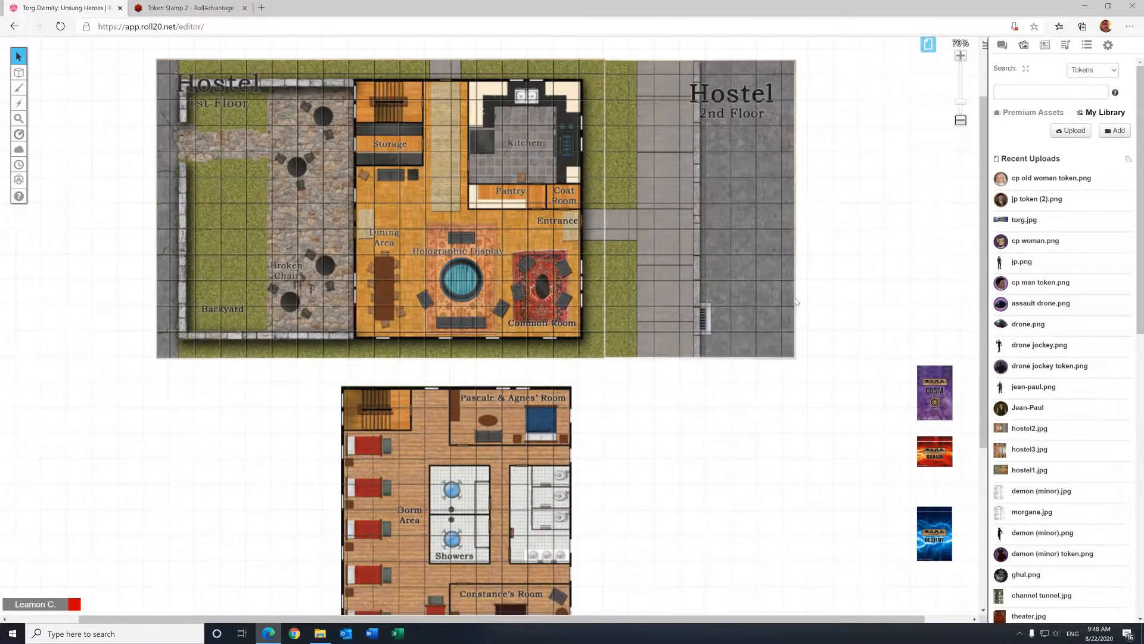
{"action": "scroll", "coordinate": [752, 371], "scroll_direction": "down", "scroll_amount": 4}
{"action": "scroll", "coordinate": [752, 370], "scroll_direction": "up", "scroll_amount": 5}
{"action": "scroll", "coordinate": [754, 371], "scroll_direction": "down", "scroll_amount": 2}
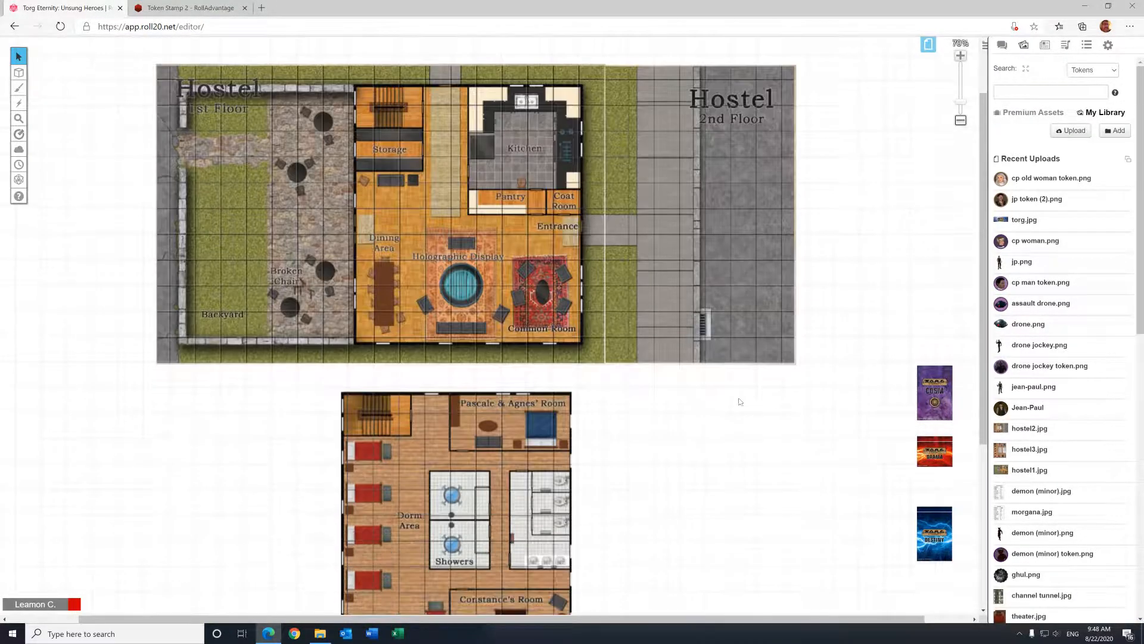
{"action": "left_click_drag", "start_coordinate": [740, 620], "coordinate": [689, 625]}
{"action": "scroll", "coordinate": [739, 504], "scroll_direction": "down", "scroll_amount": 3}
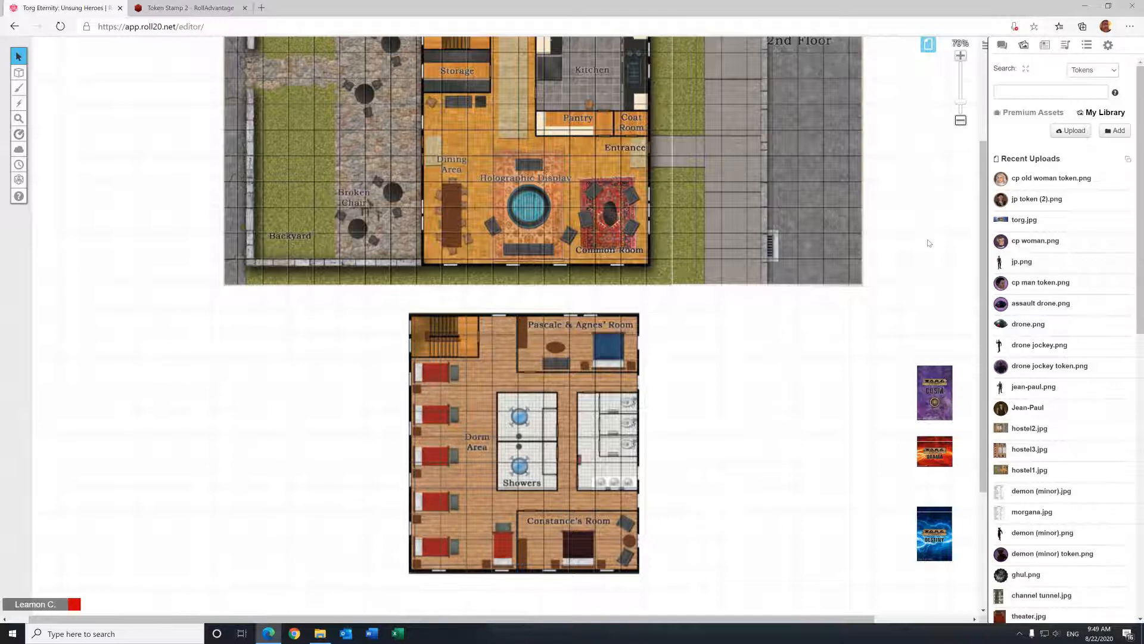
Step: Open the journal and expand its Maps folder
{"action": "left_click", "coordinate": [1042, 46]}
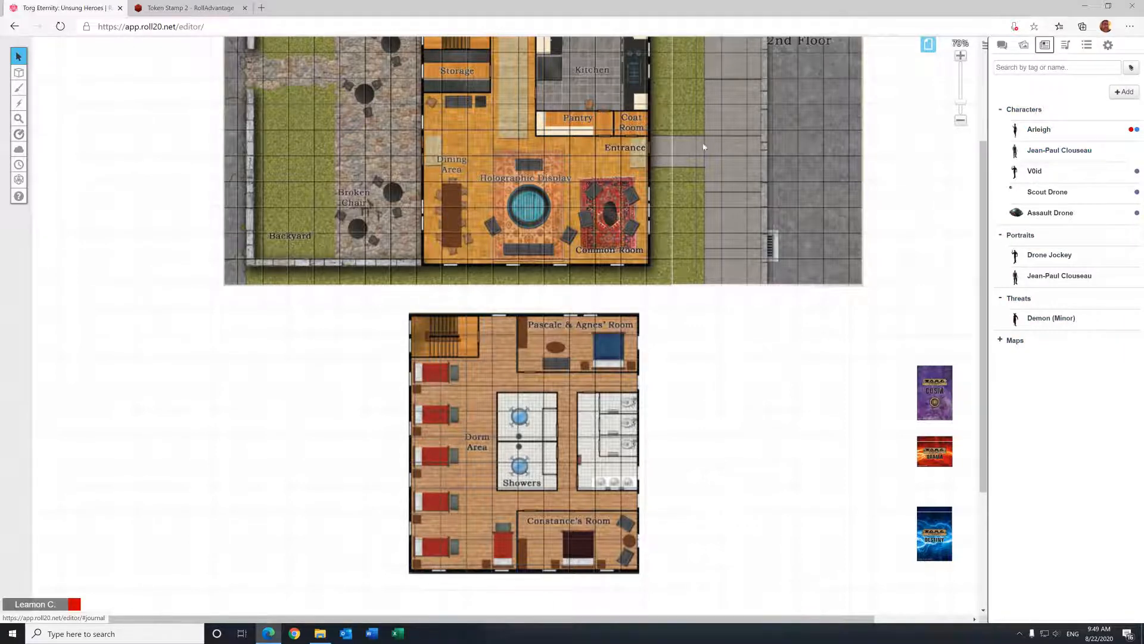
{"action": "scroll", "coordinate": [803, 196], "scroll_direction": "up", "scroll_amount": 3}
{"action": "scroll", "coordinate": [869, 197], "scroll_direction": "down", "scroll_amount": 2}
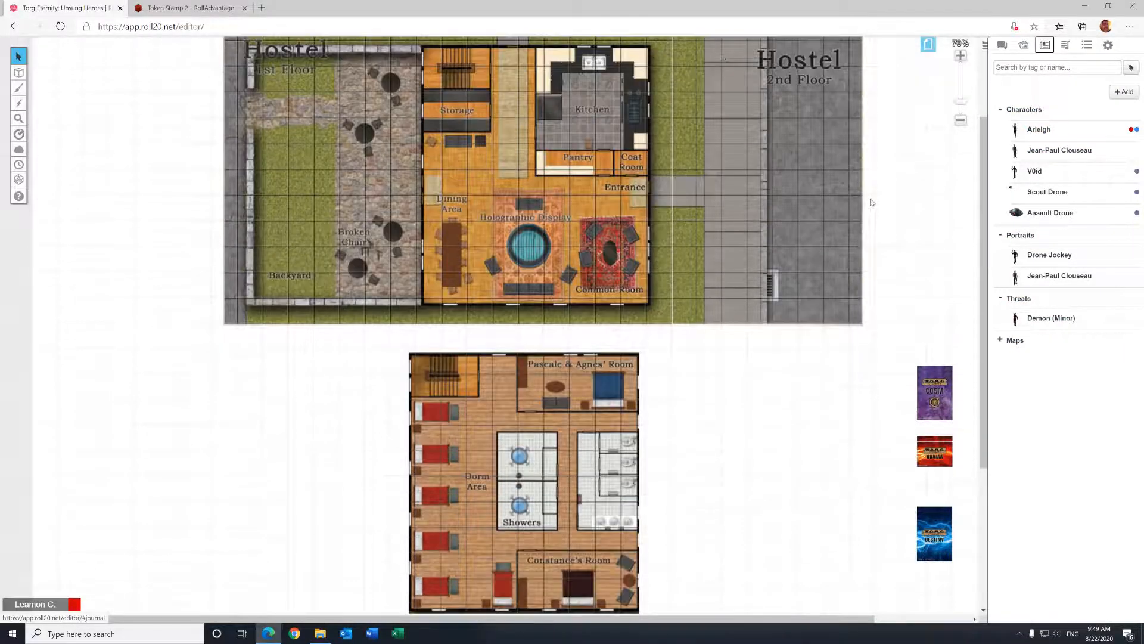
{"action": "left_click", "coordinate": [1017, 341]}
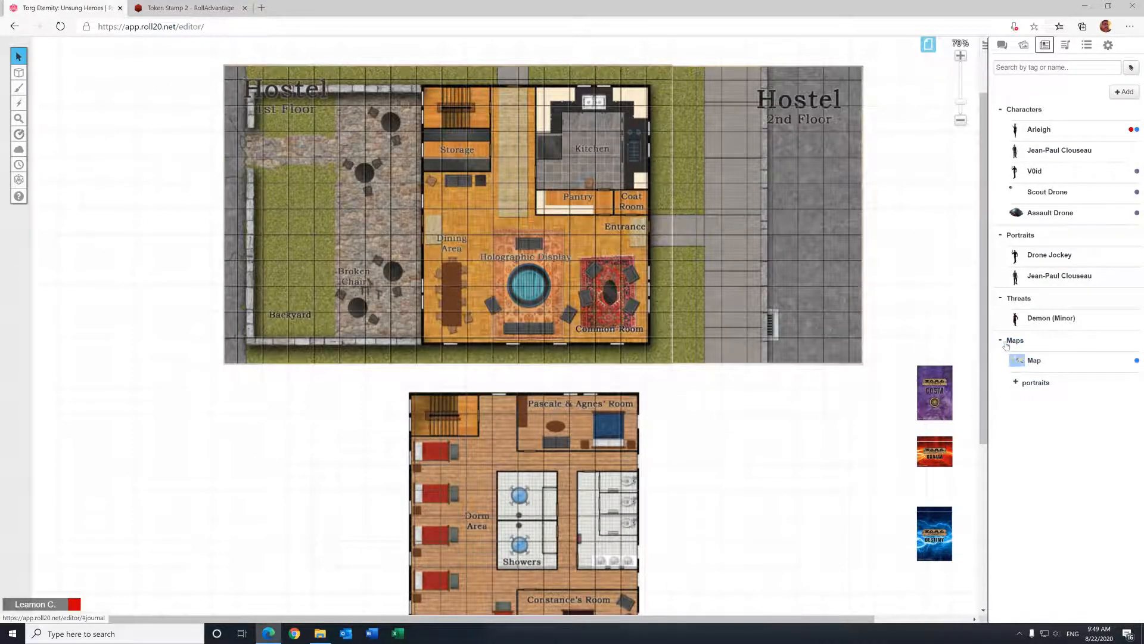
Step: Collapse the journal's Maps folder and search the art library for "cyberp"
{"action": "left_click", "coordinate": [1008, 343]}
{"action": "left_click", "coordinate": [1128, 95]}
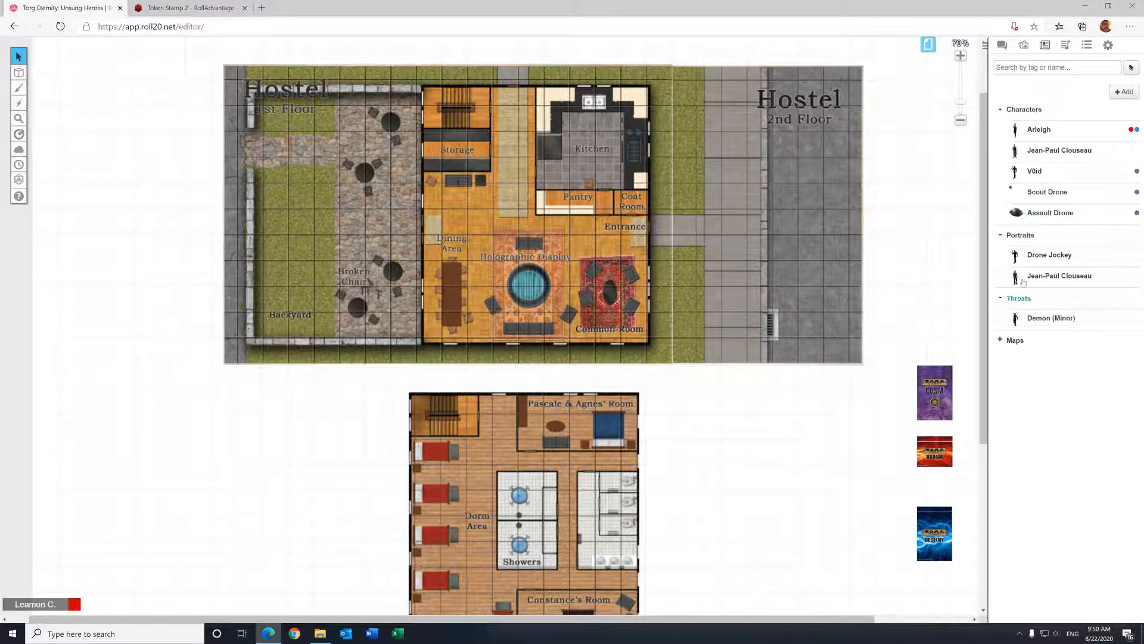
{"action": "left_click", "coordinate": [1024, 45]}
{"action": "left_click", "coordinate": [1021, 89]}
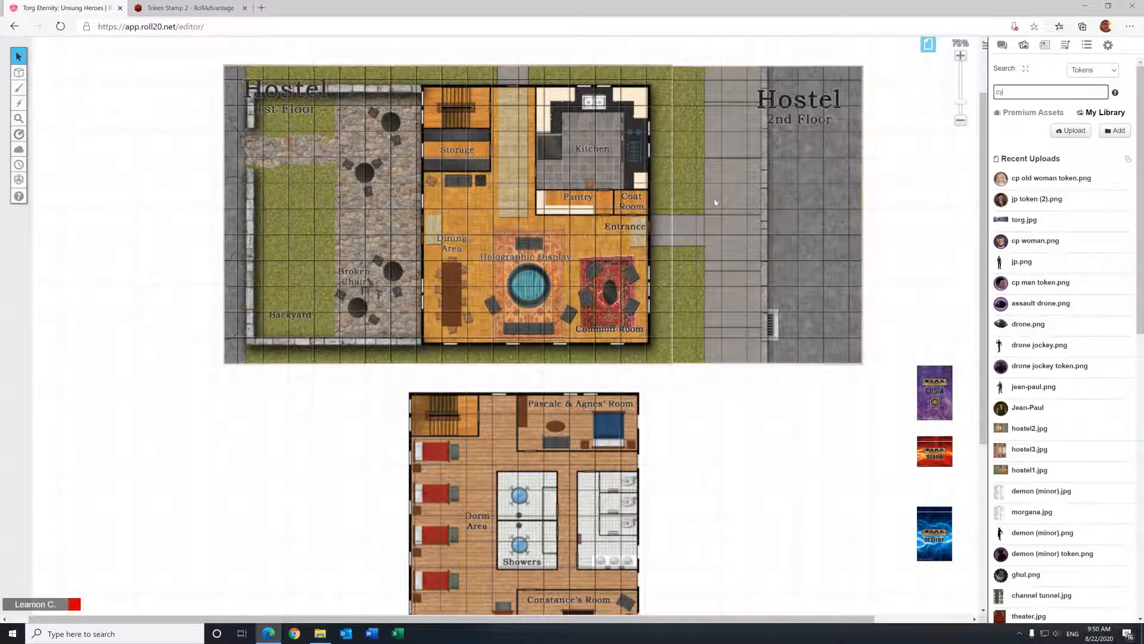
{"action": "type", "text": "cyberp"}
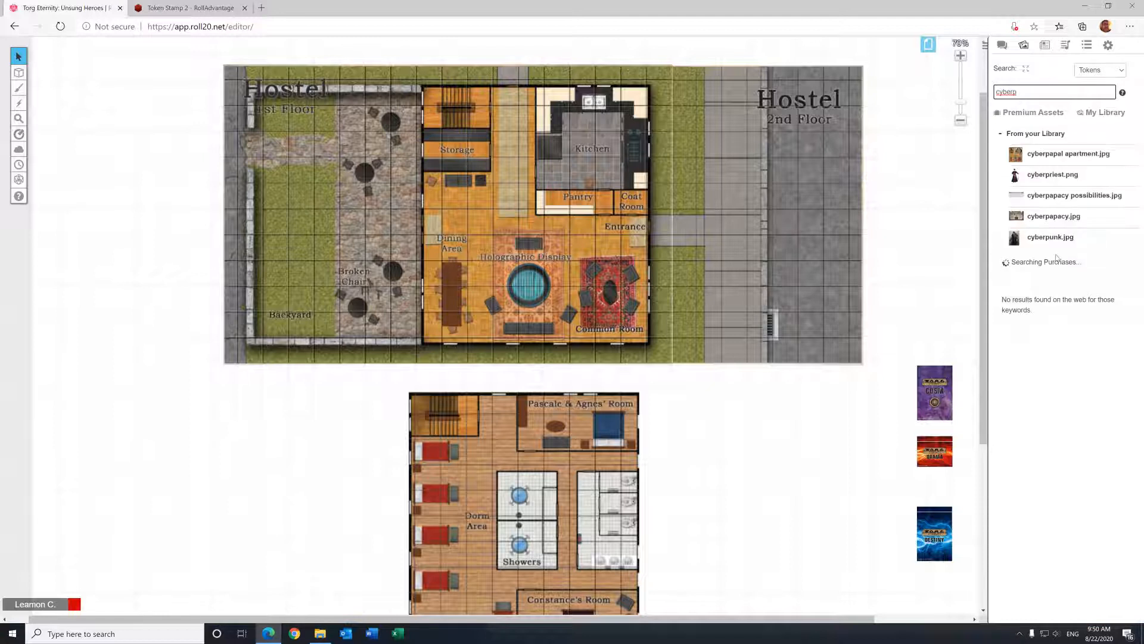
Step: Place cyberpapacy possibilities.jpg from the art library to the left of the dorm floor map and enlarge it into a big square
{"action": "mouse_move", "coordinate": [1021, 219]}
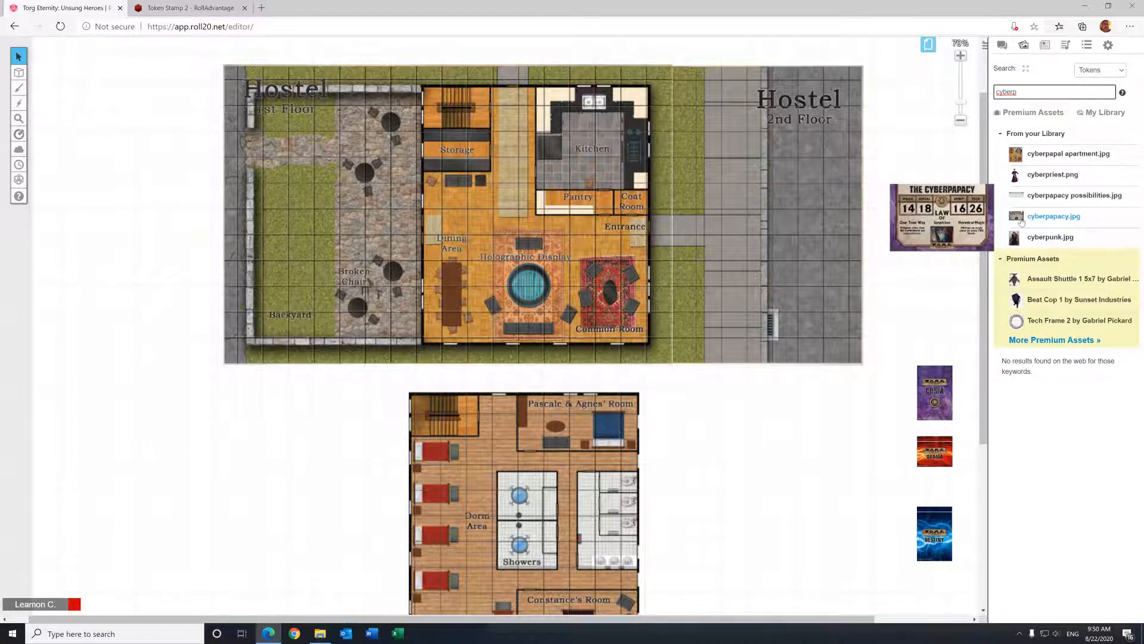
{"action": "mouse_move", "coordinate": [1035, 198]}
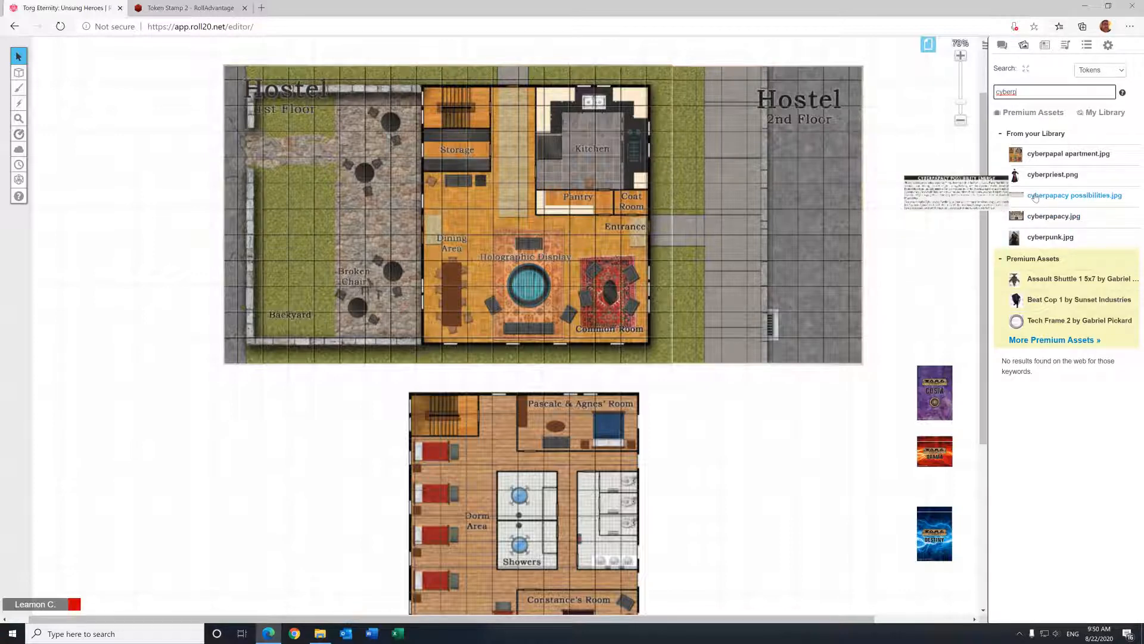
{"action": "left_click_drag", "start_coordinate": [1035, 197], "coordinate": [215, 451]}
{"action": "scroll", "coordinate": [238, 453], "scroll_direction": "down", "scroll_amount": 2}
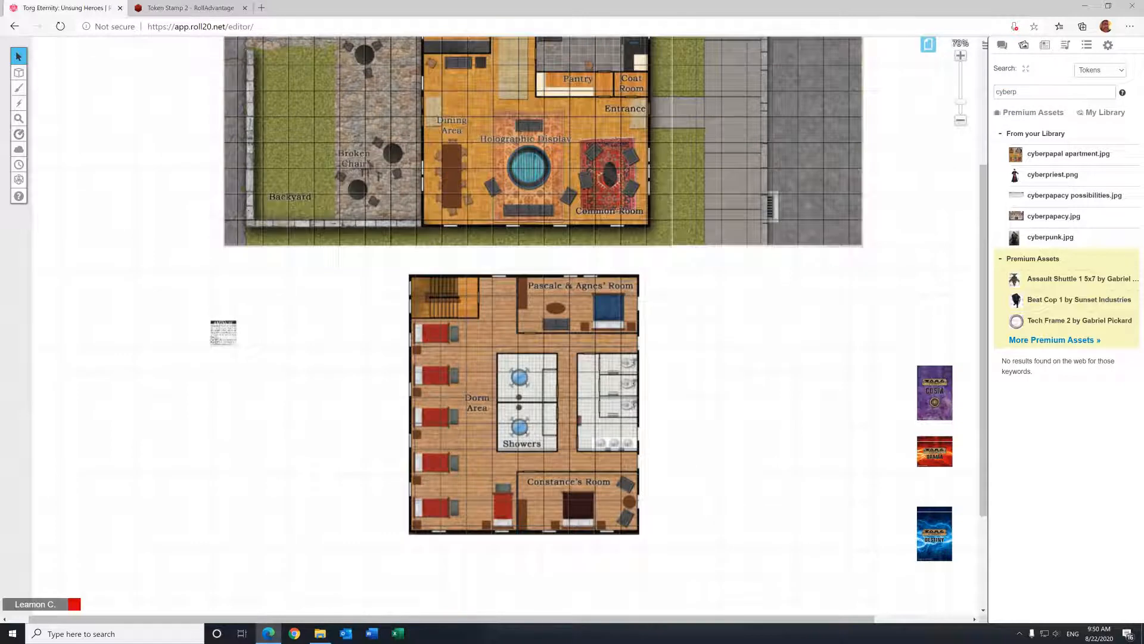
{"action": "left_click", "coordinate": [222, 334]}
{"action": "left_click", "coordinate": [234, 343]}
{"action": "left_click_drag", "start_coordinate": [236, 346], "coordinate": [413, 538]}
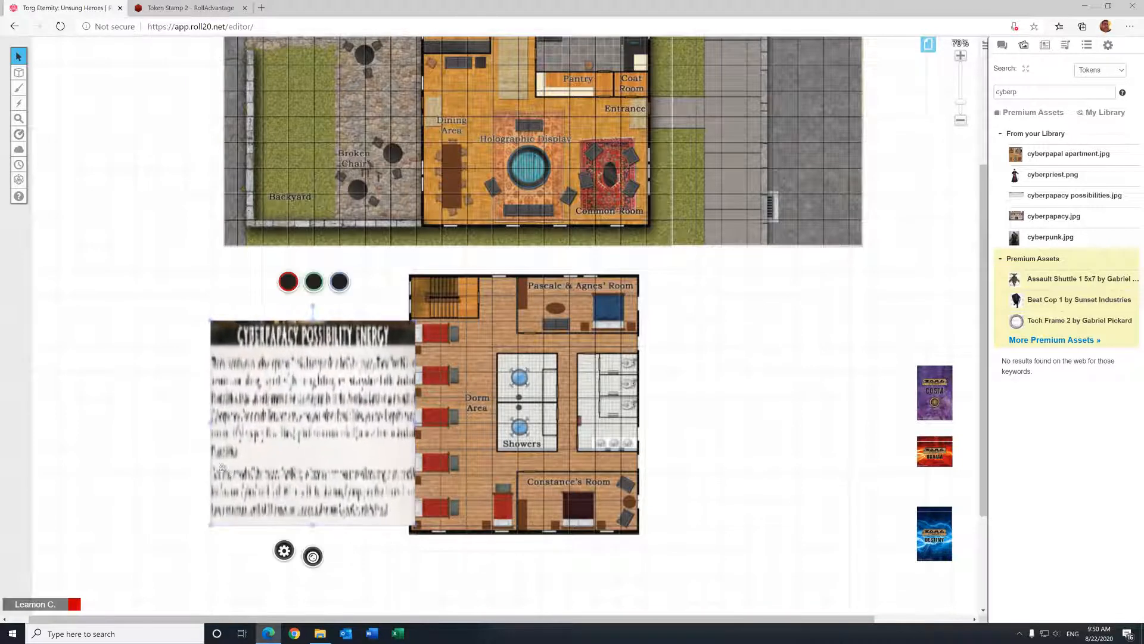
Step: Stretch the Cyberpapacy Possibility Energy card further left and upward so it nearly reaches the page's left edge and its text is readable
{"action": "left_click_drag", "start_coordinate": [209, 422], "coordinate": [134, 422]}
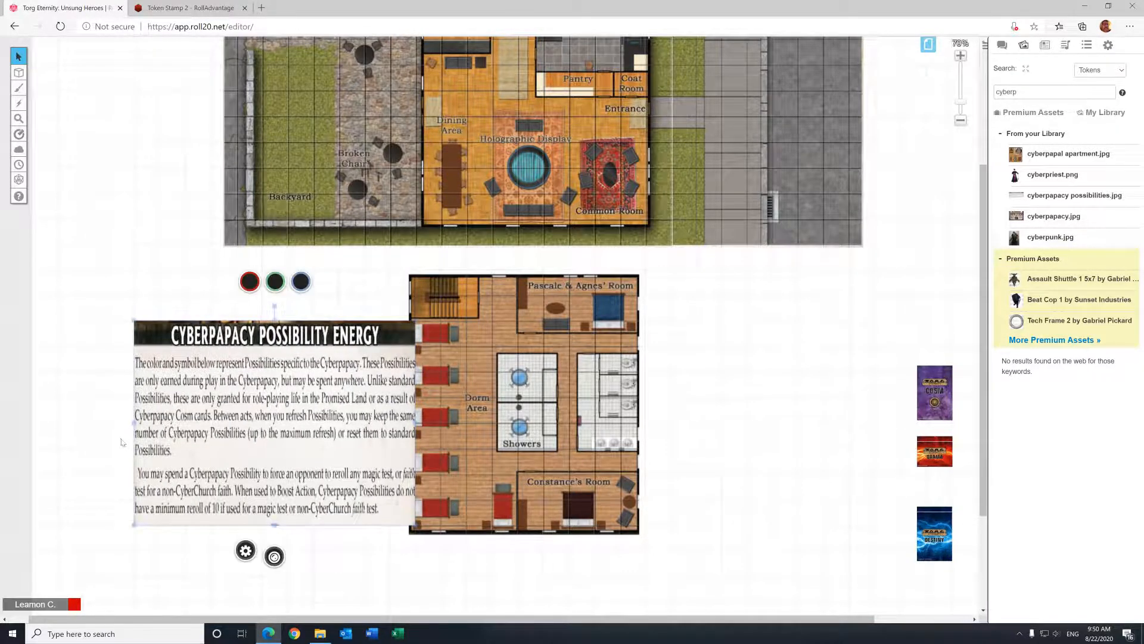
{"action": "left_click_drag", "start_coordinate": [136, 323], "coordinate": [108, 295]}
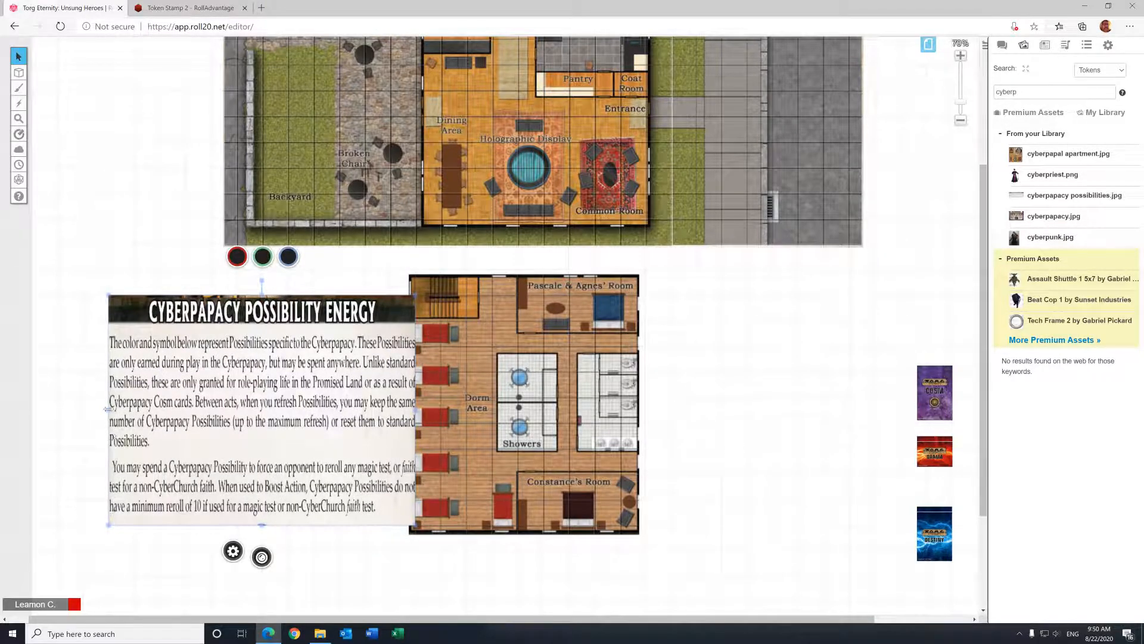
{"action": "left_click_drag", "start_coordinate": [108, 410], "coordinate": [78, 410]}
{"action": "left_click_drag", "start_coordinate": [265, 446], "coordinate": [262, 466]}
{"action": "scroll", "coordinate": [263, 466], "scroll_direction": "down", "scroll_amount": 3}
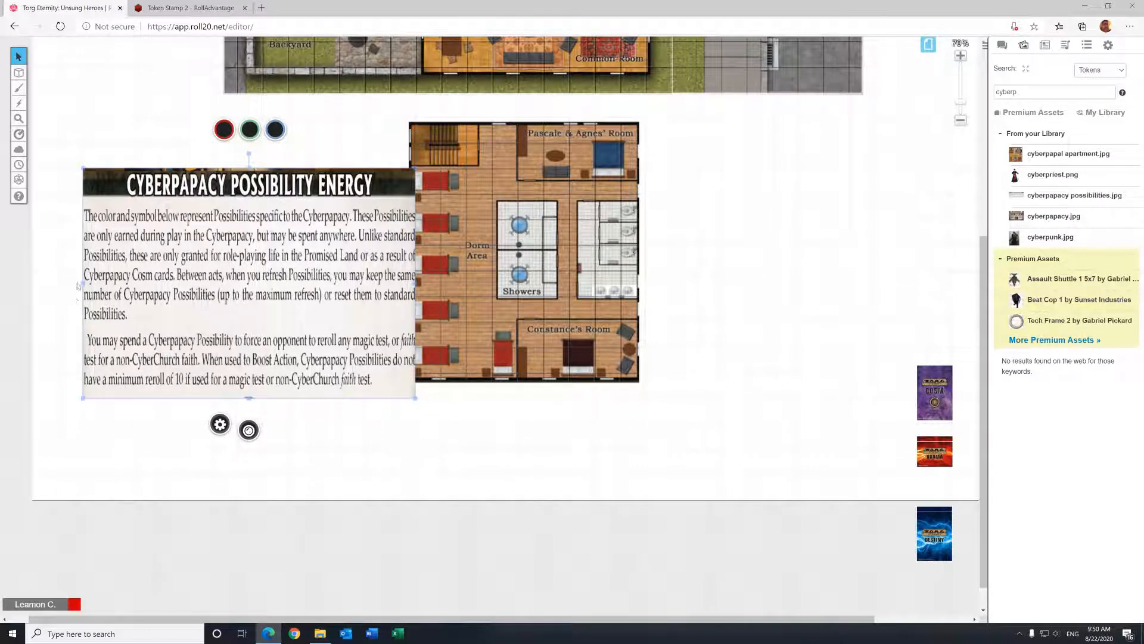
{"action": "left_click_drag", "start_coordinate": [83, 282], "coordinate": [57, 283]}
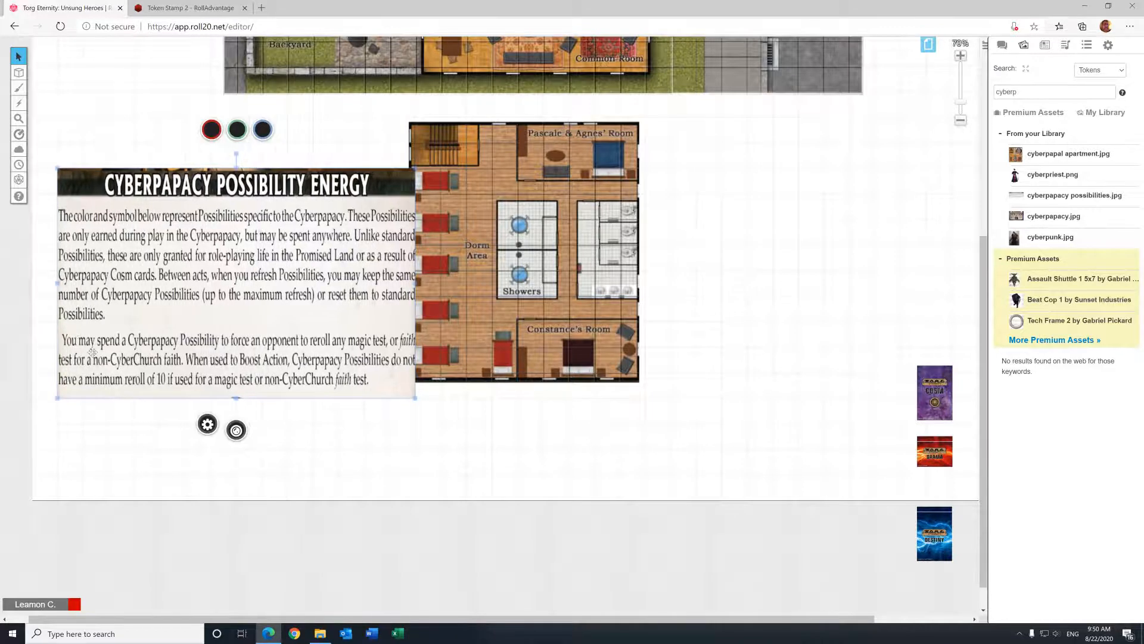
Step: Place cyberpapacy.jpg over the upper part of the Possibility Energy card and enlarge it to the same width as that card
{"action": "mouse_move", "coordinate": [1040, 201]}
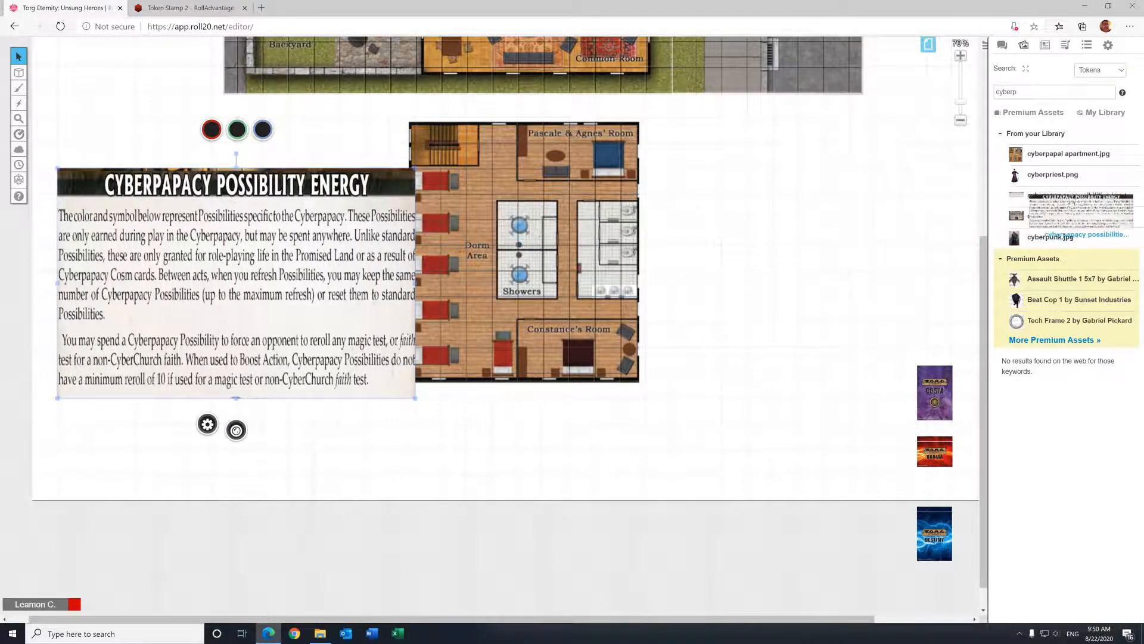
{"action": "left_click", "coordinate": [865, 238]}
{"action": "mouse_move", "coordinate": [1046, 219]}
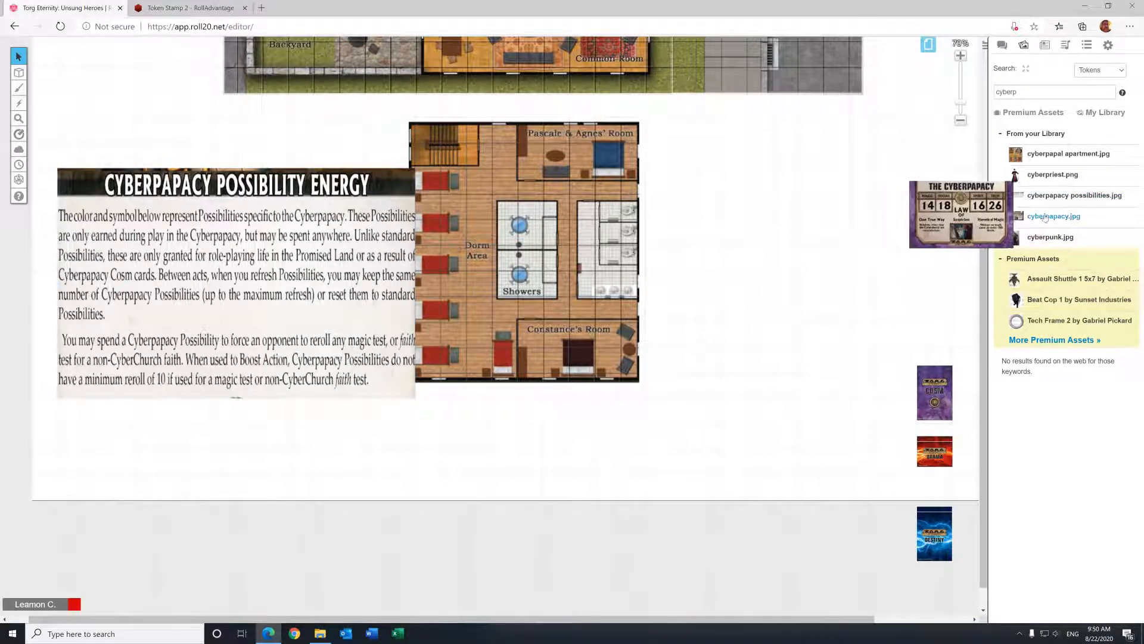
{"action": "left_click_drag", "start_coordinate": [1046, 221], "coordinate": [208, 149]}
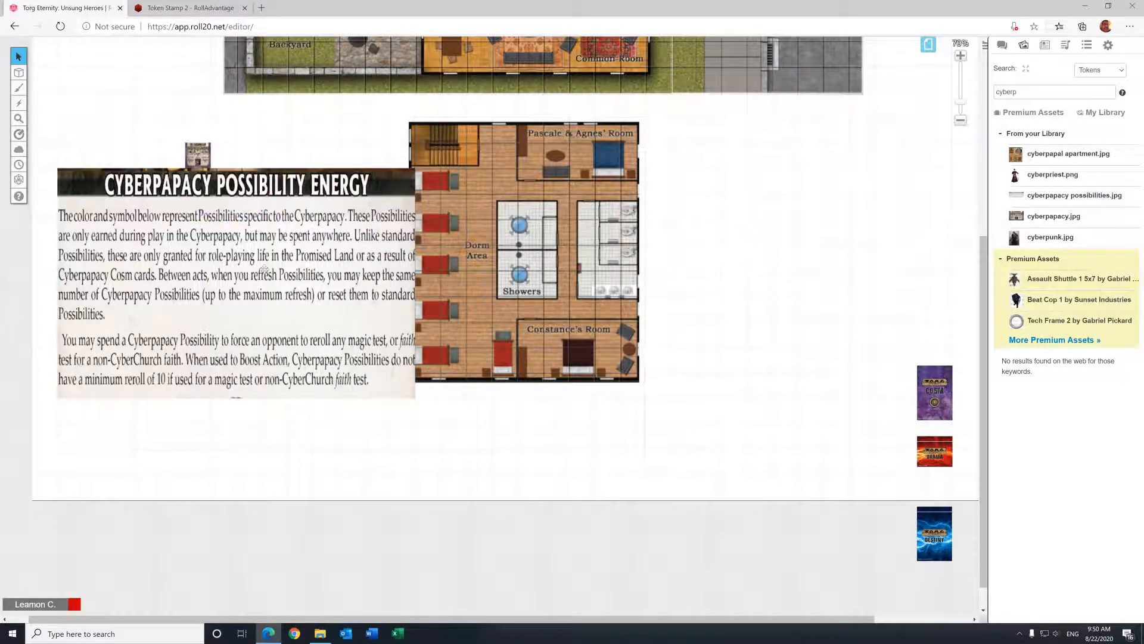
{"action": "scroll", "coordinate": [208, 259], "scroll_direction": "up", "scroll_amount": 2}
{"action": "left_click_drag", "start_coordinate": [209, 258], "coordinate": [270, 438]}
{"action": "left_click", "coordinate": [84, 257]}
{"action": "left_click", "coordinate": [79, 254]}
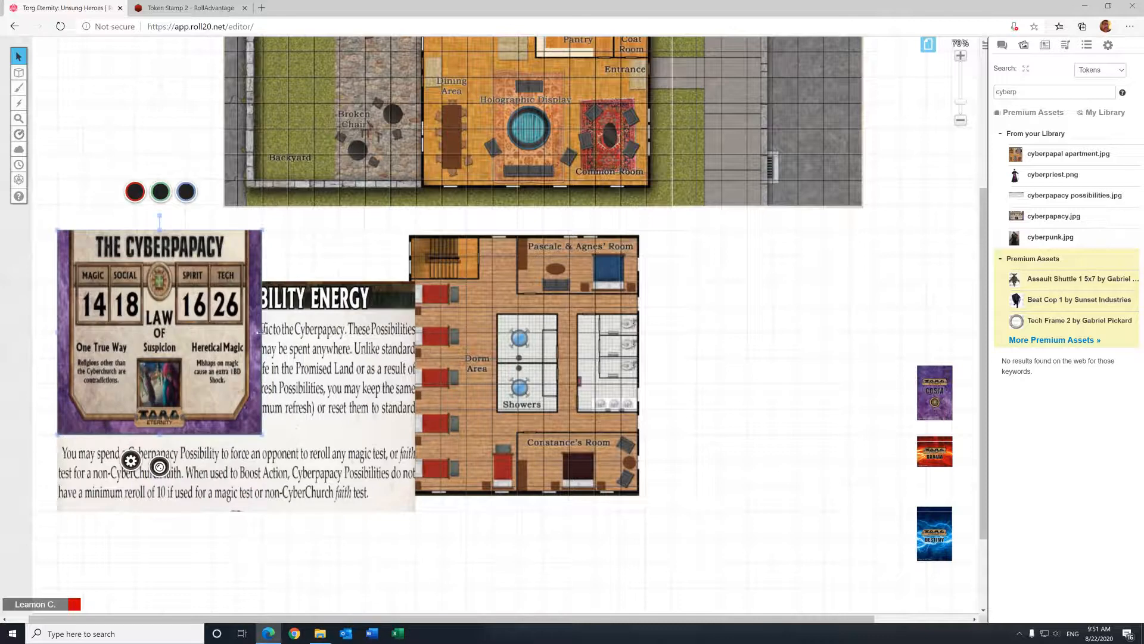
{"action": "left_click_drag", "start_coordinate": [260, 333], "coordinate": [415, 346]}
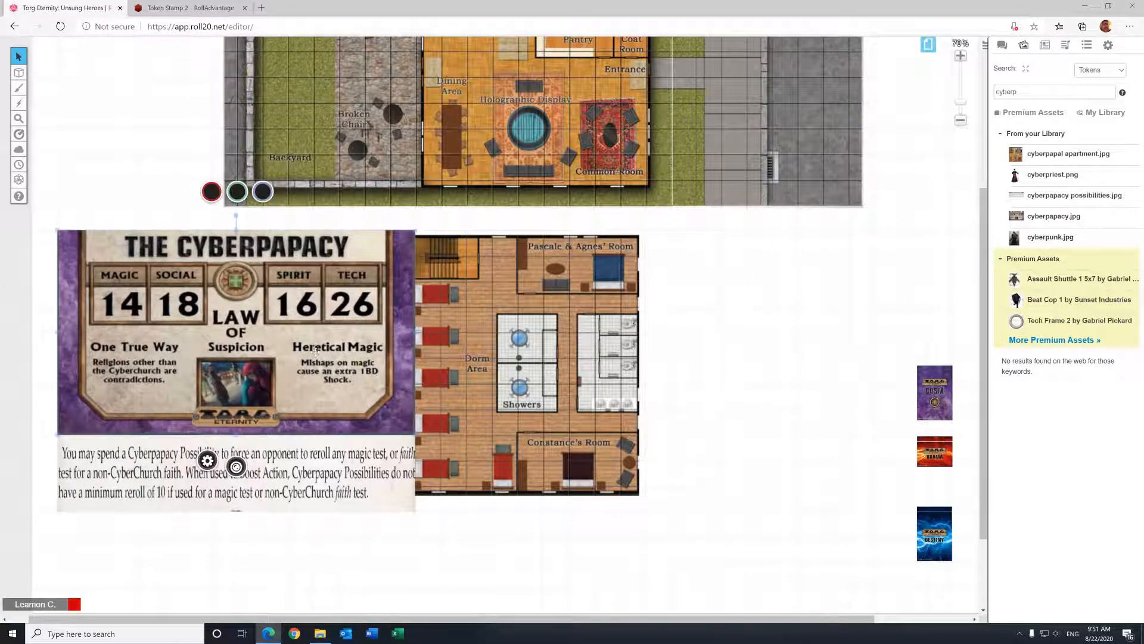
Step: Move the Cyberpapacy law card and the Possibility Energy card up slightly, keeping them aligned beneath the first-floor map
{"action": "left_click", "coordinate": [346, 555]}
{"action": "left_click_drag", "start_coordinate": [272, 364], "coordinate": [271, 340]}
{"action": "left_click_drag", "start_coordinate": [263, 472], "coordinate": [263, 449]}
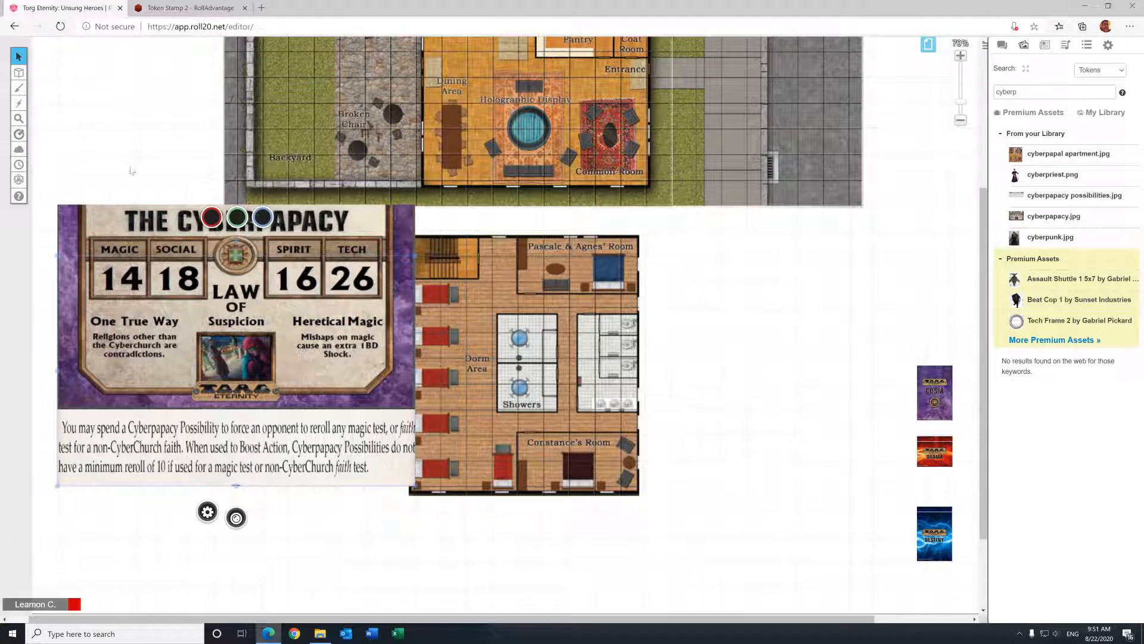
{"action": "left_click", "coordinate": [132, 171]}
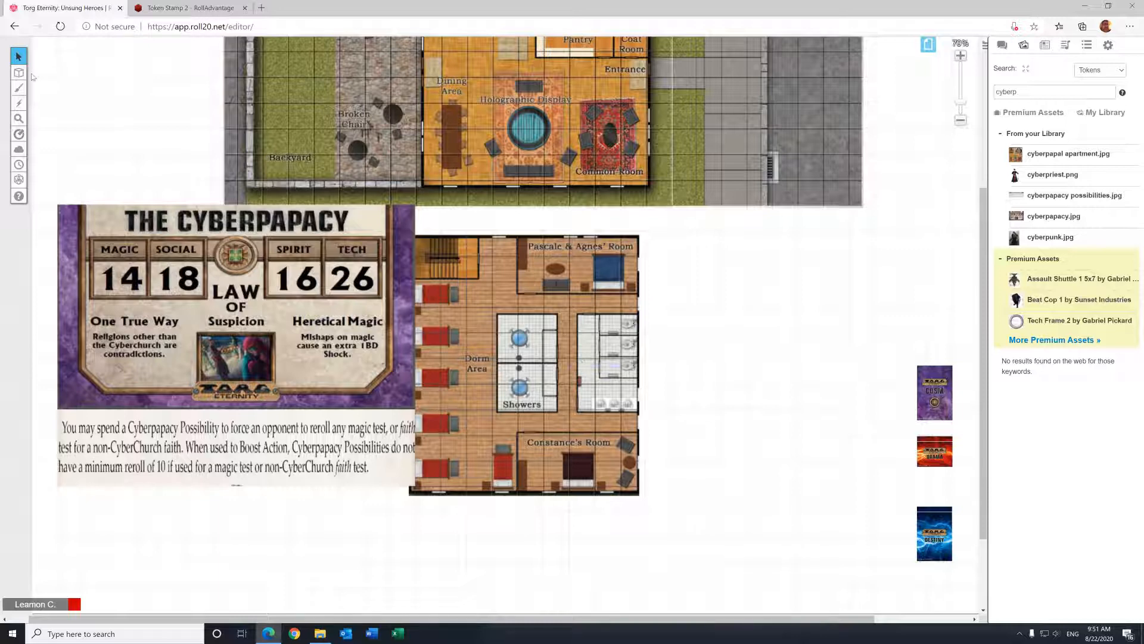
Step: On the Map & Background layer, shift the dorm floor map slightly right and down, clear of the cards, and reactivate Objects & Tokens
{"action": "mouse_move", "coordinate": [19, 72]}
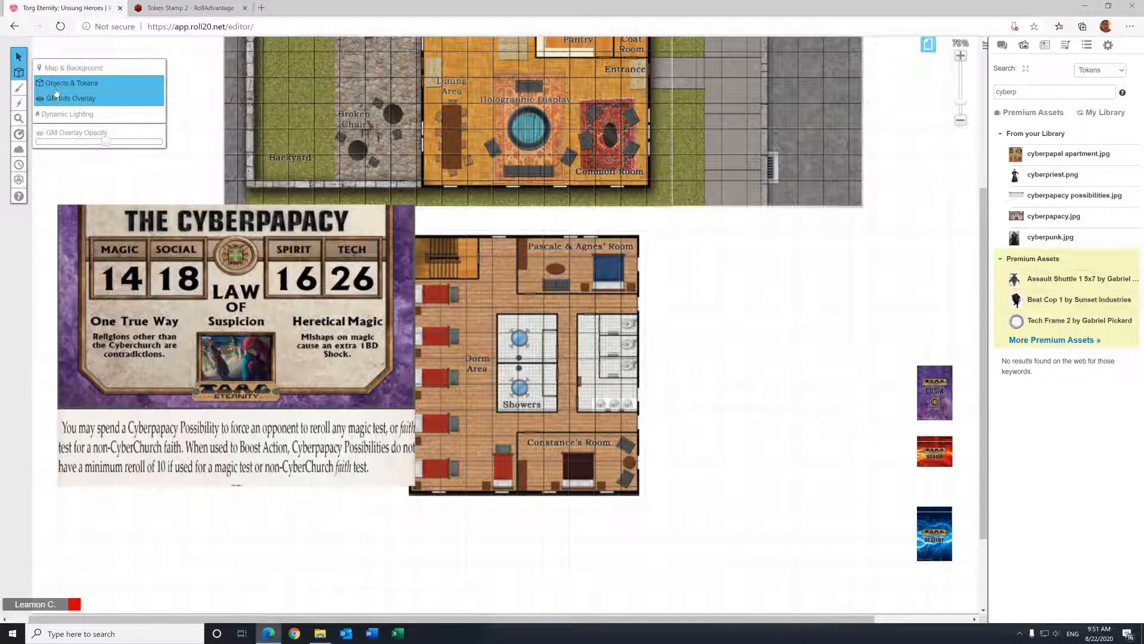
{"action": "left_click", "coordinate": [55, 93]}
{"action": "left_click_drag", "start_coordinate": [504, 379], "coordinate": [522, 362]}
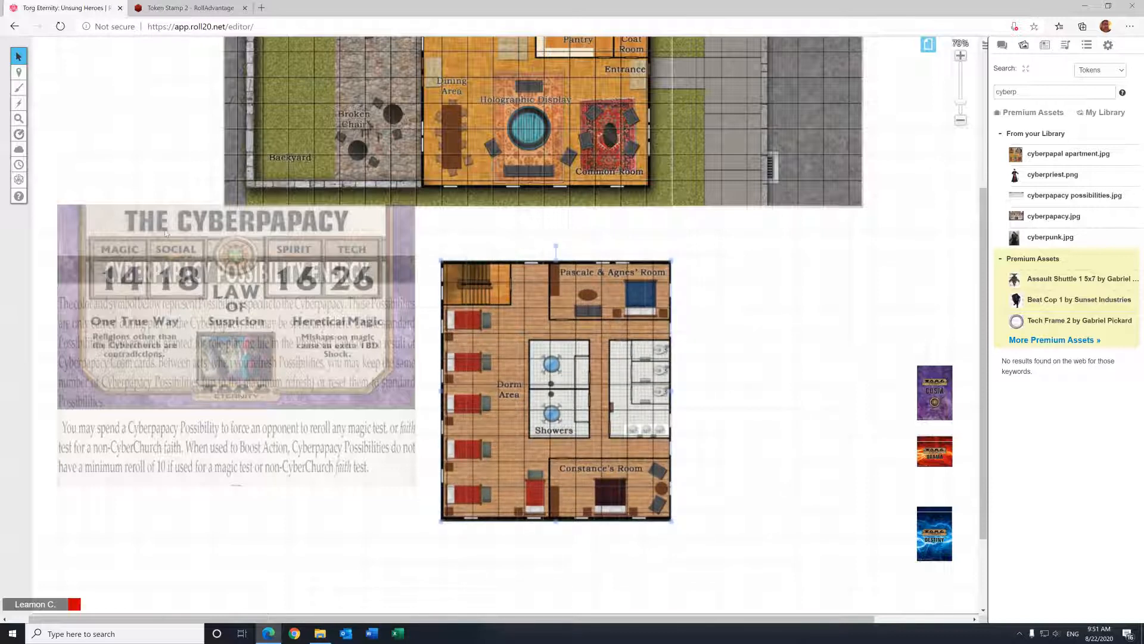
{"action": "mouse_move", "coordinate": [12, 93]}
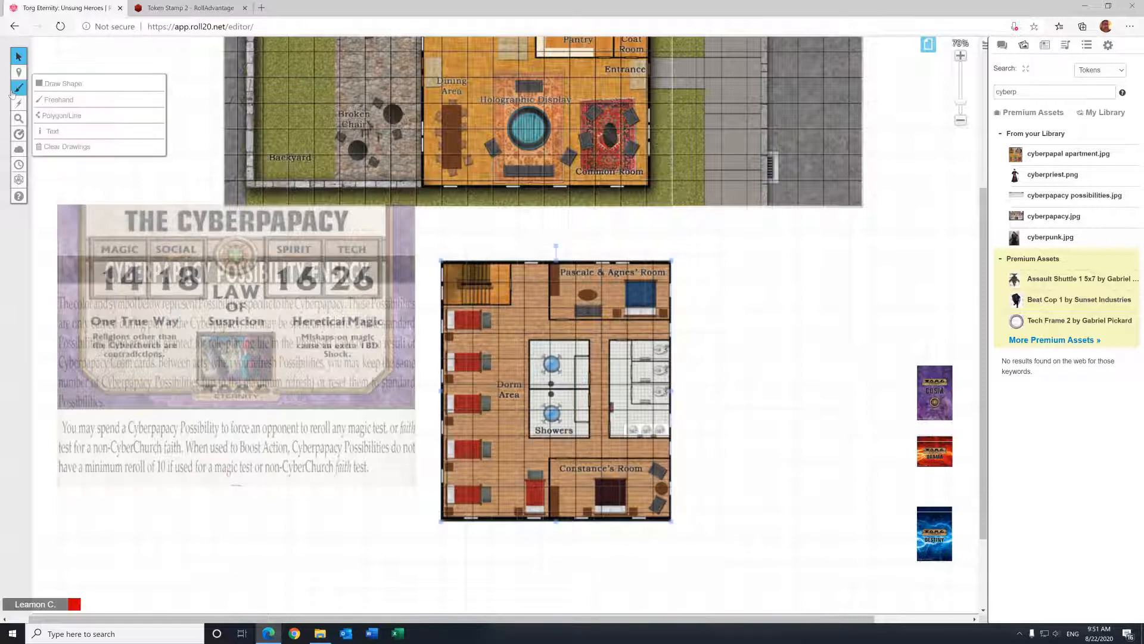
{"action": "mouse_move", "coordinate": [19, 72]}
{"action": "left_click", "coordinate": [75, 82]}
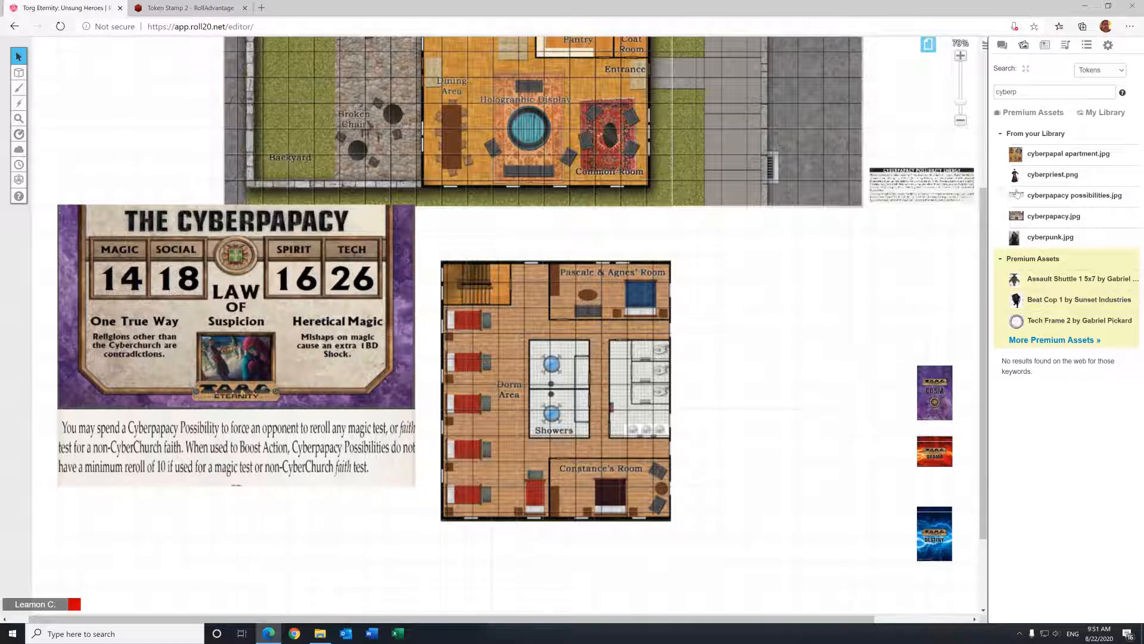
Step: Search the art library for "bon" and place tebonuschart.jpg below the Possibility Energy card
{"action": "left_click_drag", "start_coordinate": [1017, 92], "coordinate": [965, 96]}
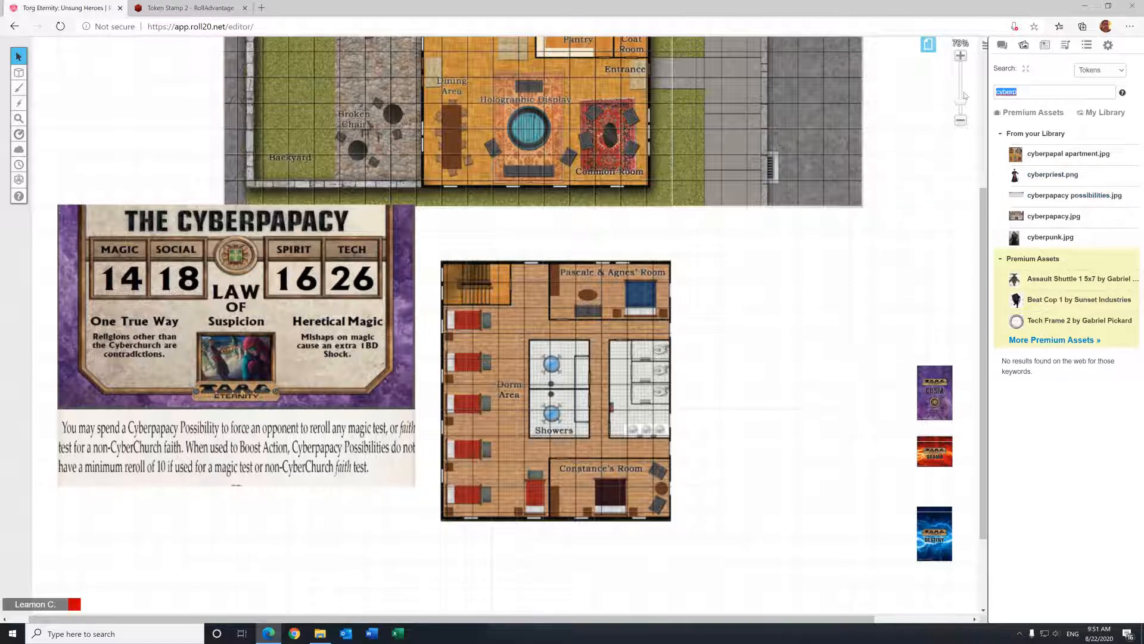
{"action": "type", "text": "bon"}
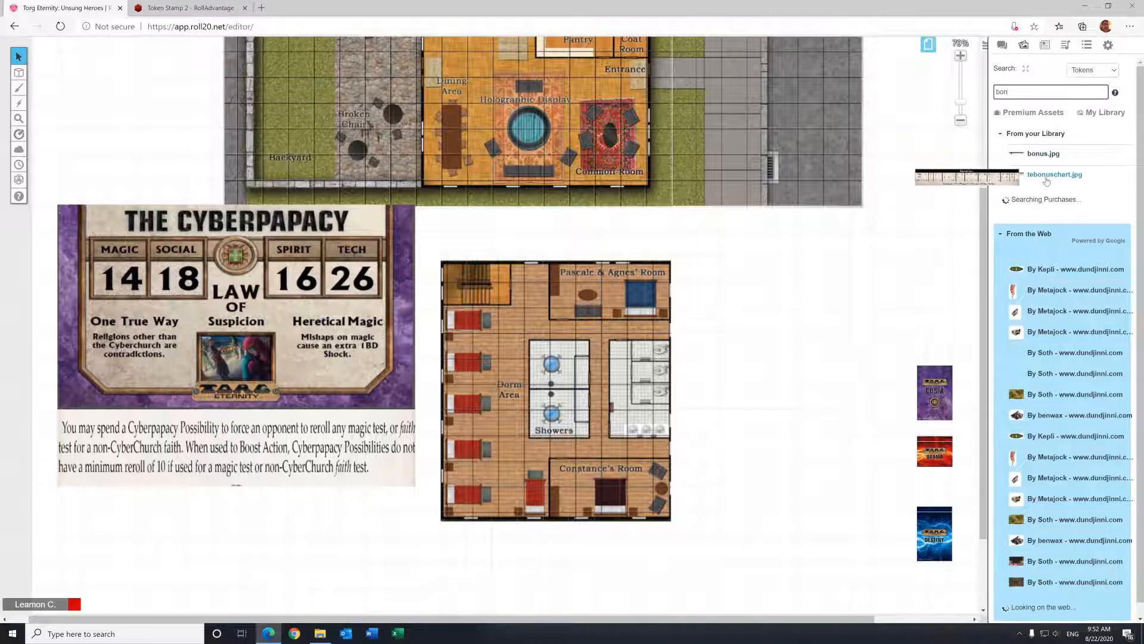
{"action": "left_click_drag", "start_coordinate": [1047, 181], "coordinate": [201, 523]}
{"action": "scroll", "coordinate": [228, 447], "scroll_direction": "down", "scroll_amount": 3}
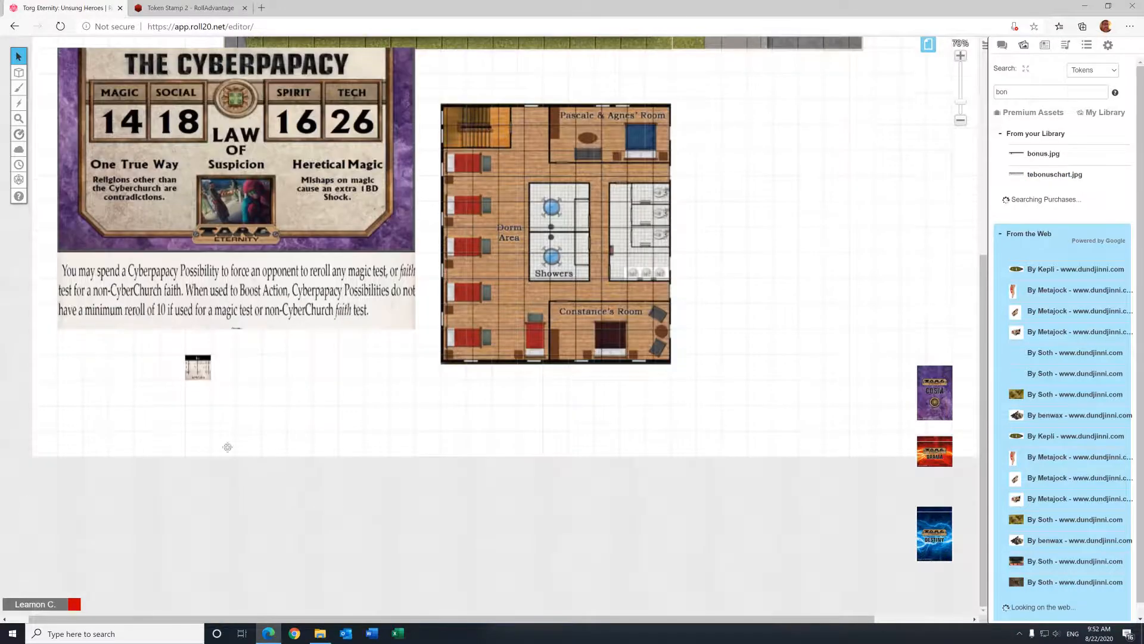
Step: Fit the bonus chart directly under the Possibility Energy card at the same width and stretch it downward until it is readable
{"action": "left_click_drag", "start_coordinate": [196, 368], "coordinate": [415, 367]}
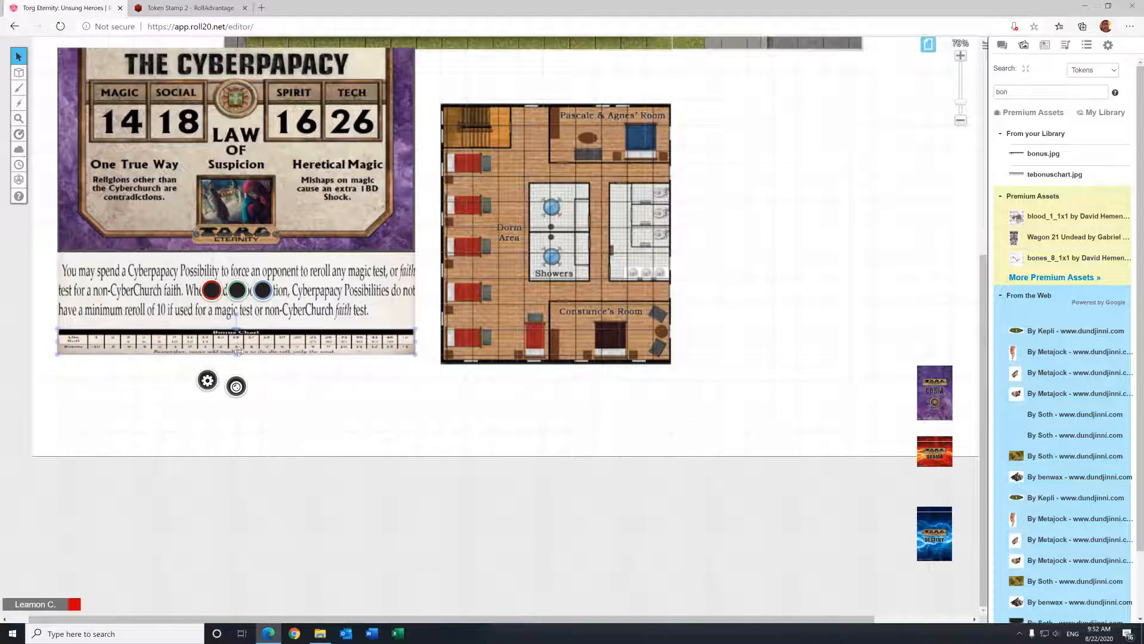
{"action": "left_click_drag", "start_coordinate": [237, 355], "coordinate": [233, 406]}
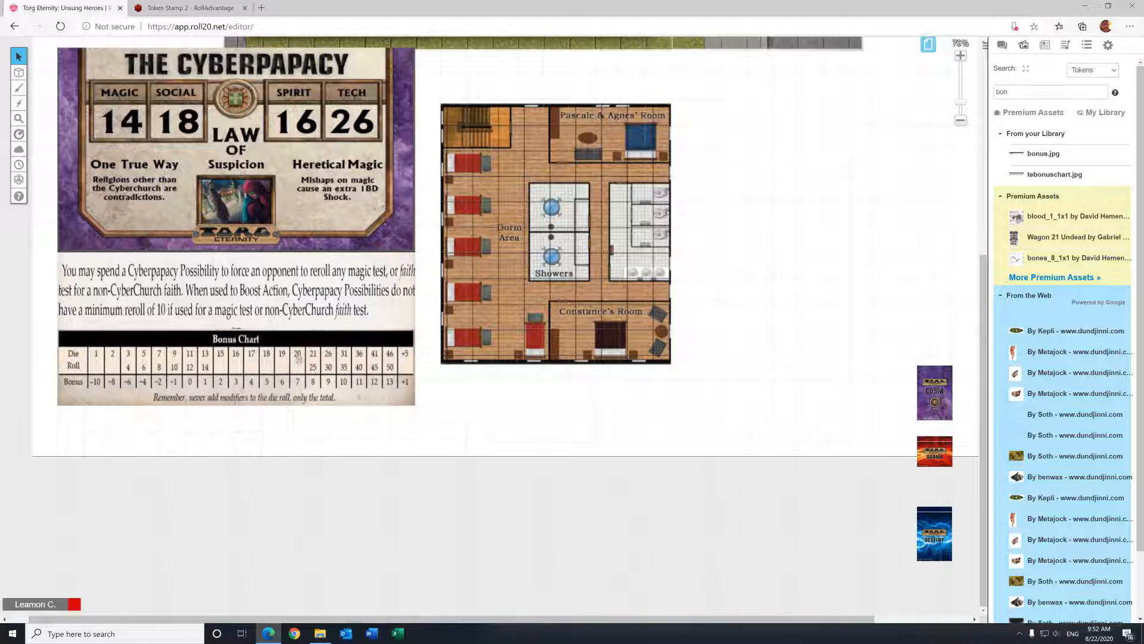
{"action": "scroll", "coordinate": [266, 355], "scroll_direction": "up", "scroll_amount": 3}
{"action": "scroll", "coordinate": [393, 274], "scroll_direction": "down", "scroll_amount": 2}
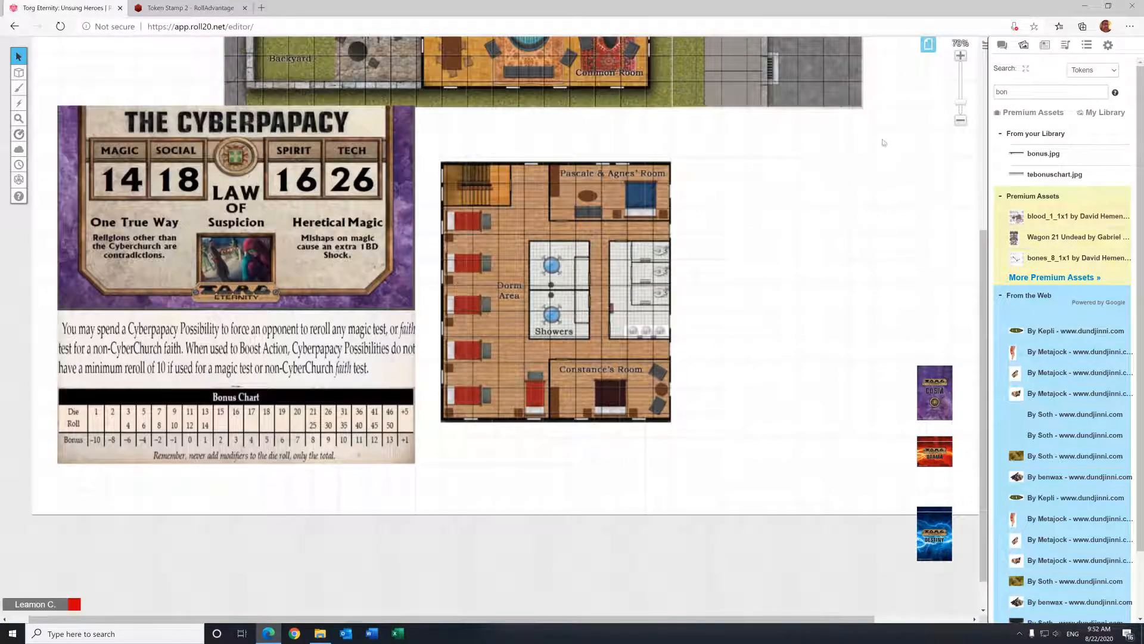
Step: Search the art library for "combin" and place combined actions.jpg to the right of the dorm floor map, enlarged to a readable square
{"action": "left_click_drag", "start_coordinate": [1029, 89], "coordinate": [985, 97]}
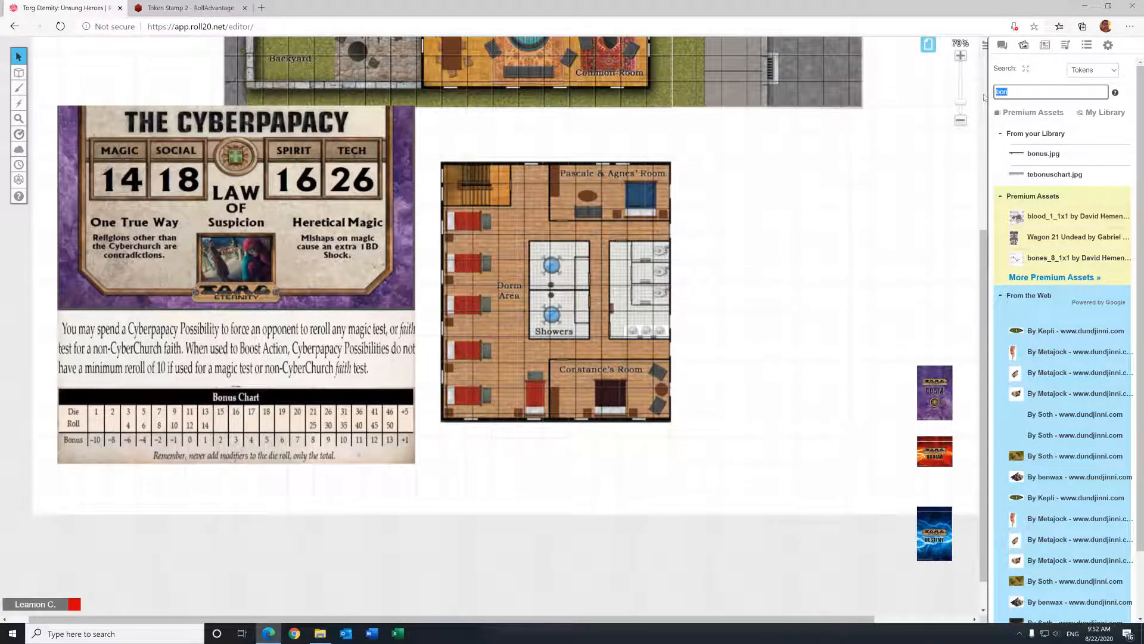
{"action": "type", "text": "combin"}
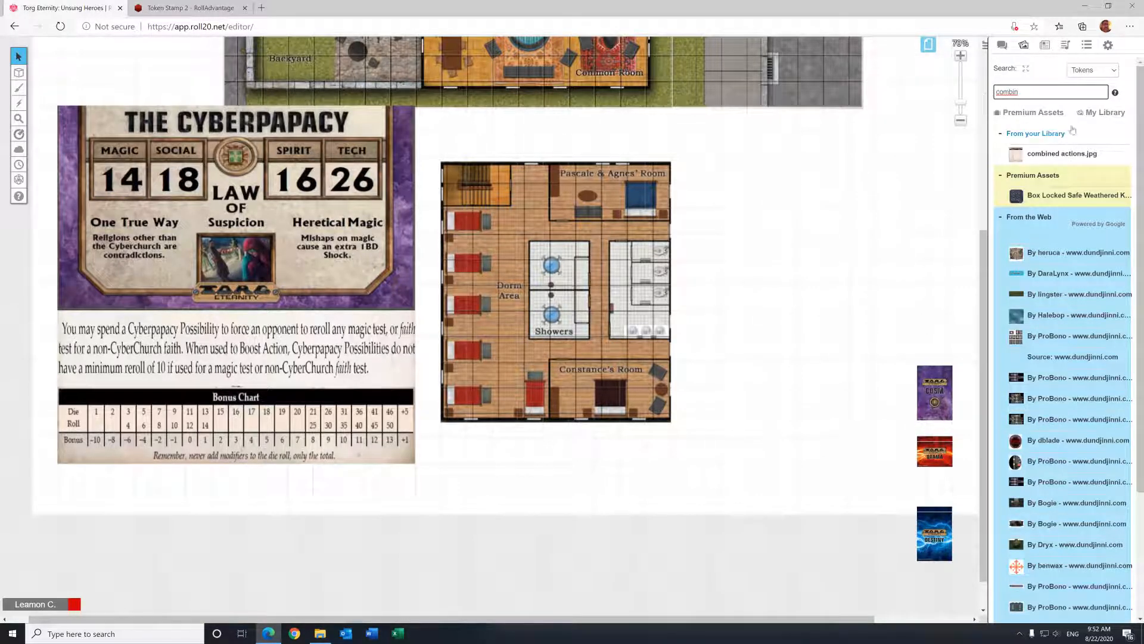
{"action": "left_click_drag", "start_coordinate": [1016, 154], "coordinate": [901, 336]}
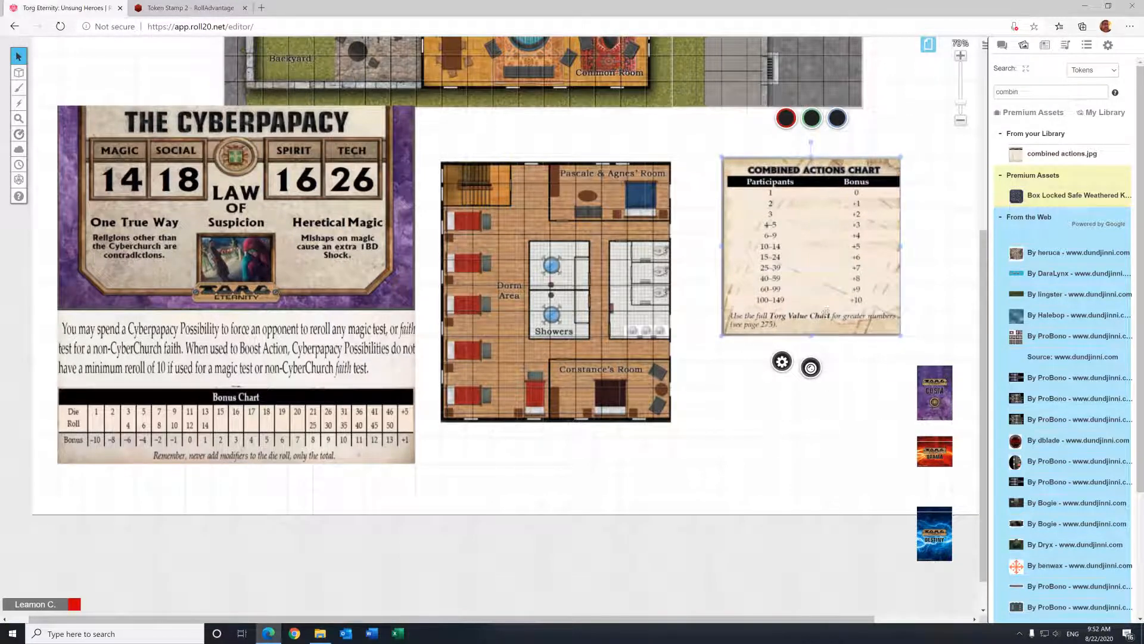
{"action": "left_click_drag", "start_coordinate": [720, 336], "coordinate": [696, 360]}
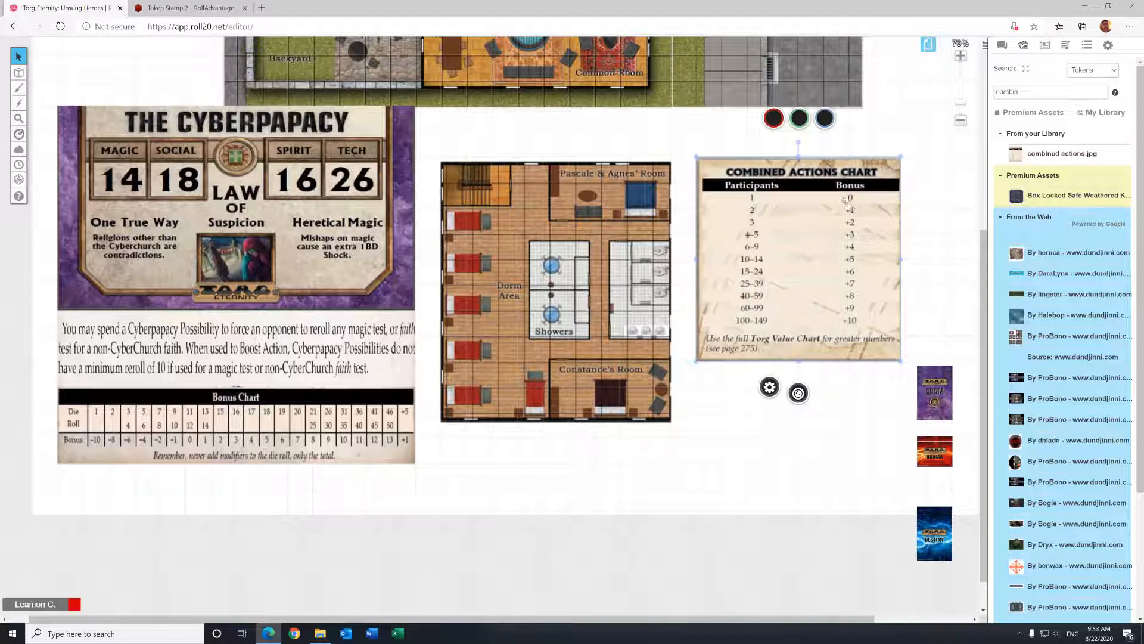
{"action": "left_click", "coordinate": [855, 138]}
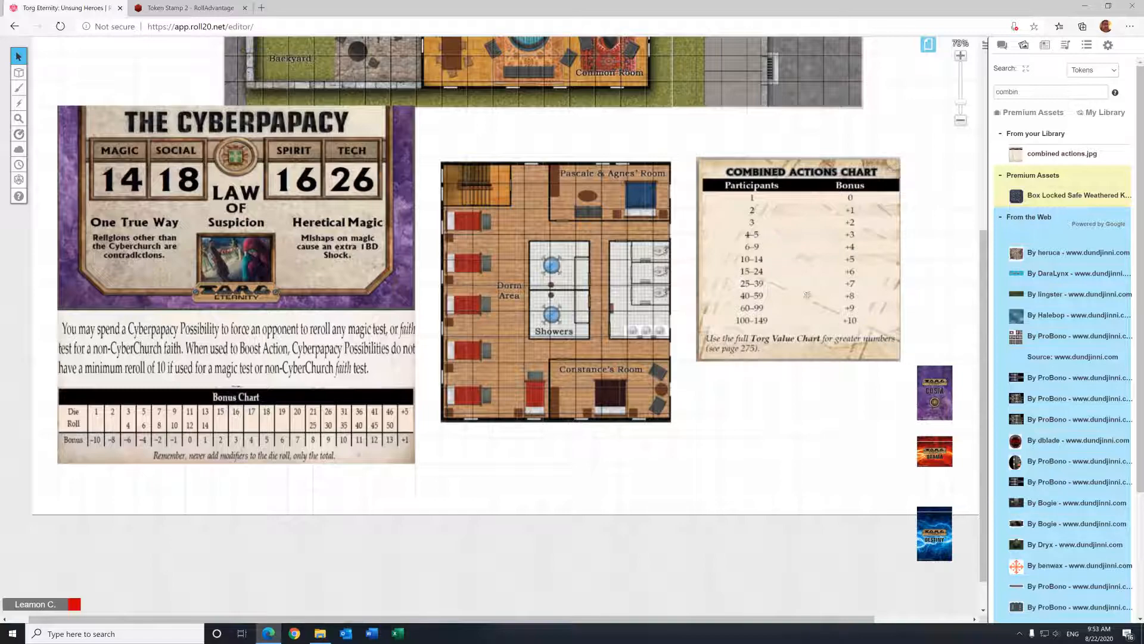
{"action": "scroll", "coordinate": [792, 312], "scroll_direction": "up", "scroll_amount": 3}
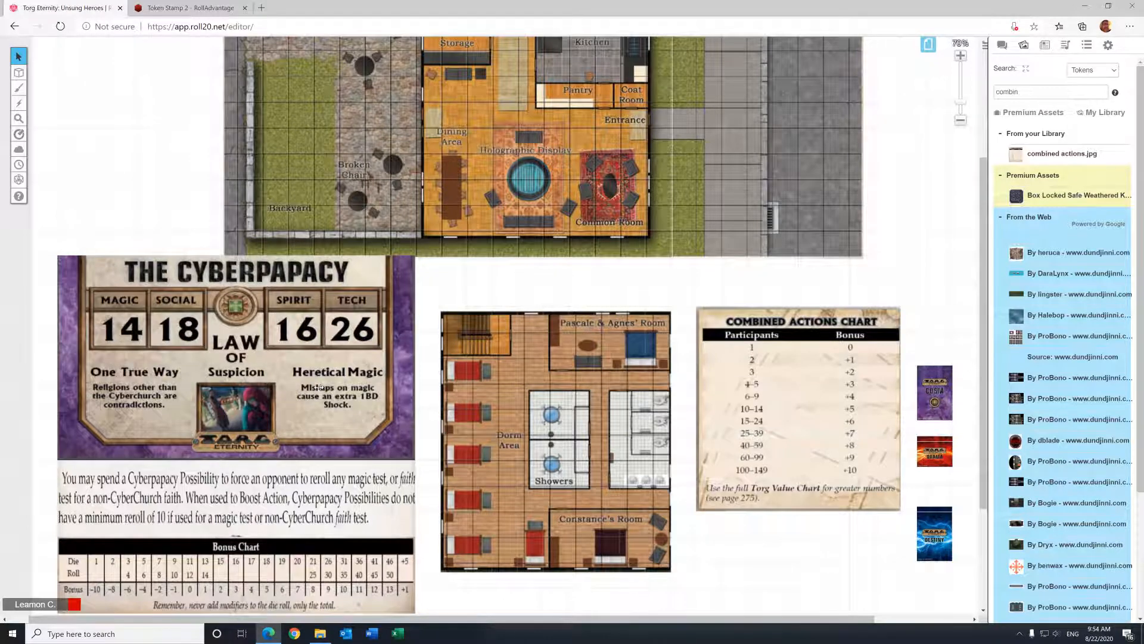
{"action": "scroll", "coordinate": [385, 405], "scroll_direction": "up", "scroll_amount": 3}
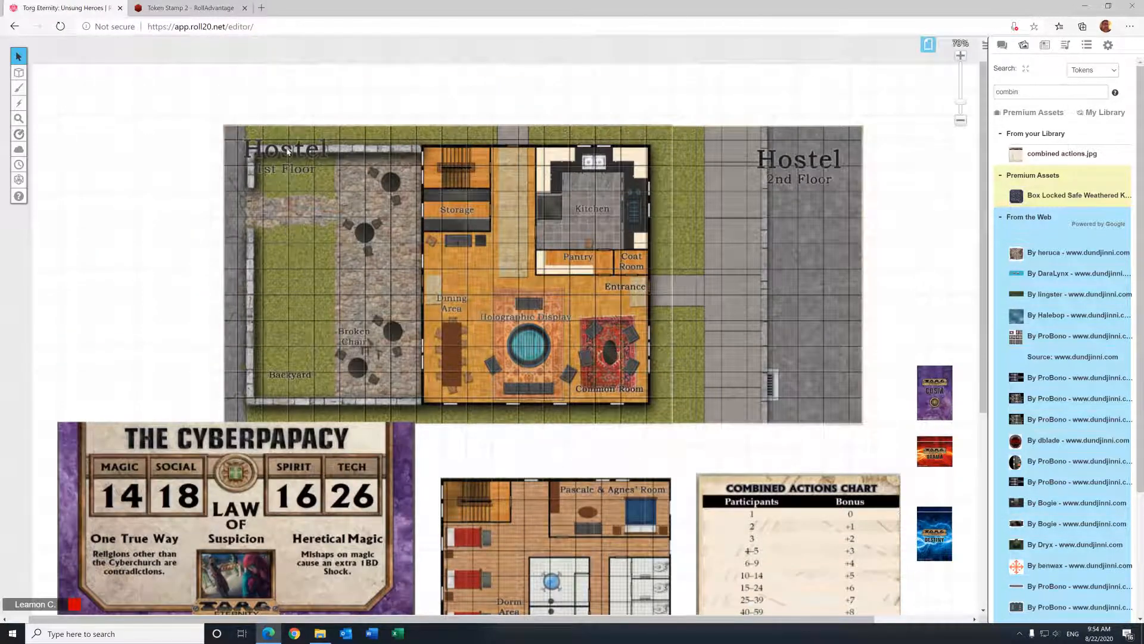
Step: Clear the art library search and place demon (minor).jpg on the page beside the 2nd Floor end of the hostel map
{"action": "scroll", "coordinate": [673, 316], "scroll_direction": "down", "scroll_amount": 2}
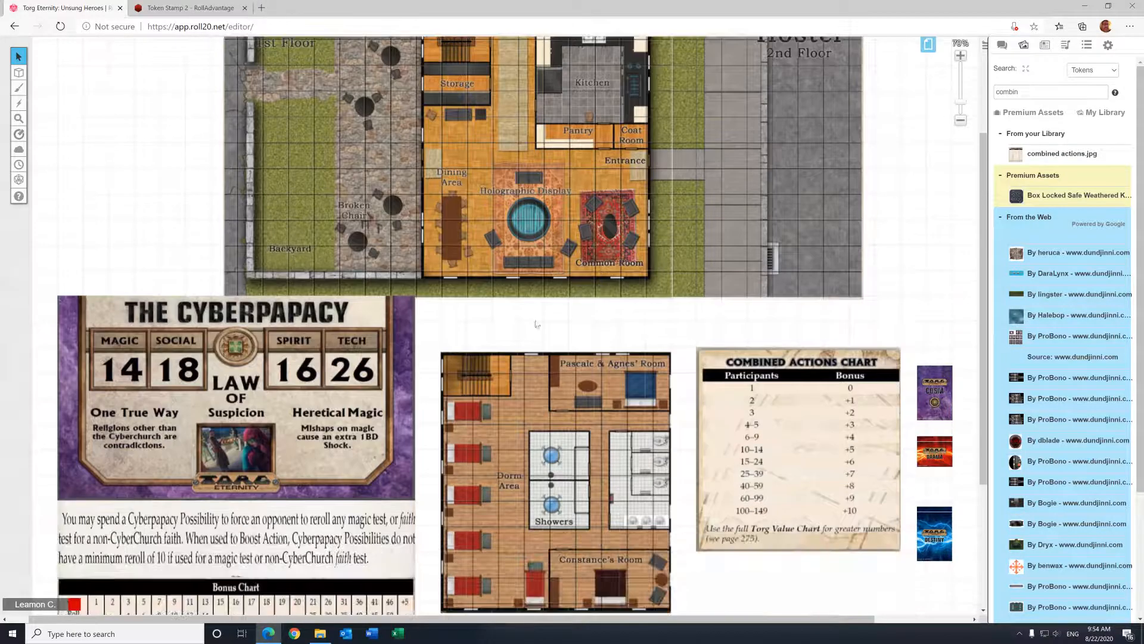
{"action": "scroll", "coordinate": [553, 379], "scroll_direction": "down", "scroll_amount": 3}
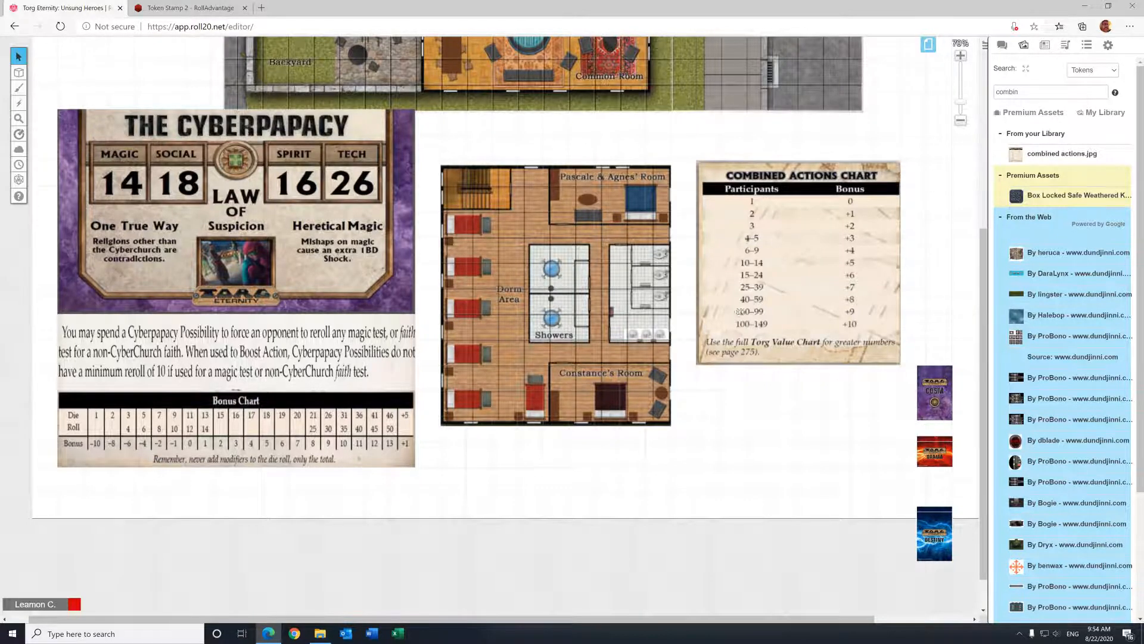
{"action": "scroll", "coordinate": [738, 313], "scroll_direction": "up", "scroll_amount": 3}
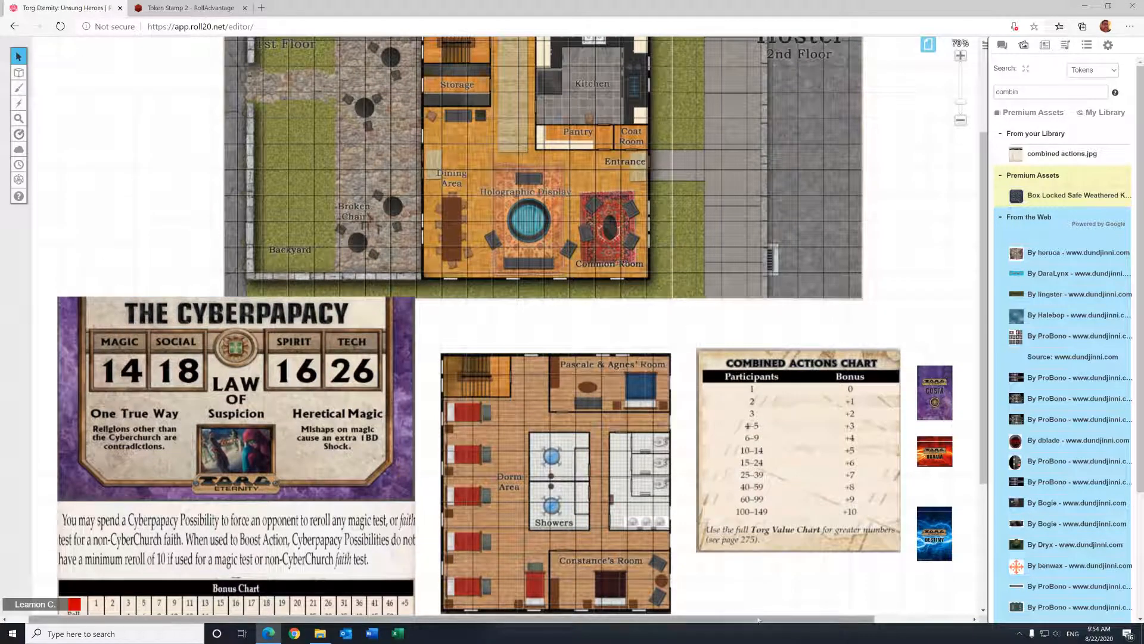
{"action": "left_click_drag", "start_coordinate": [754, 620], "coordinate": [803, 620]}
{"action": "scroll", "coordinate": [575, 323], "scroll_direction": "up", "scroll_amount": 2}
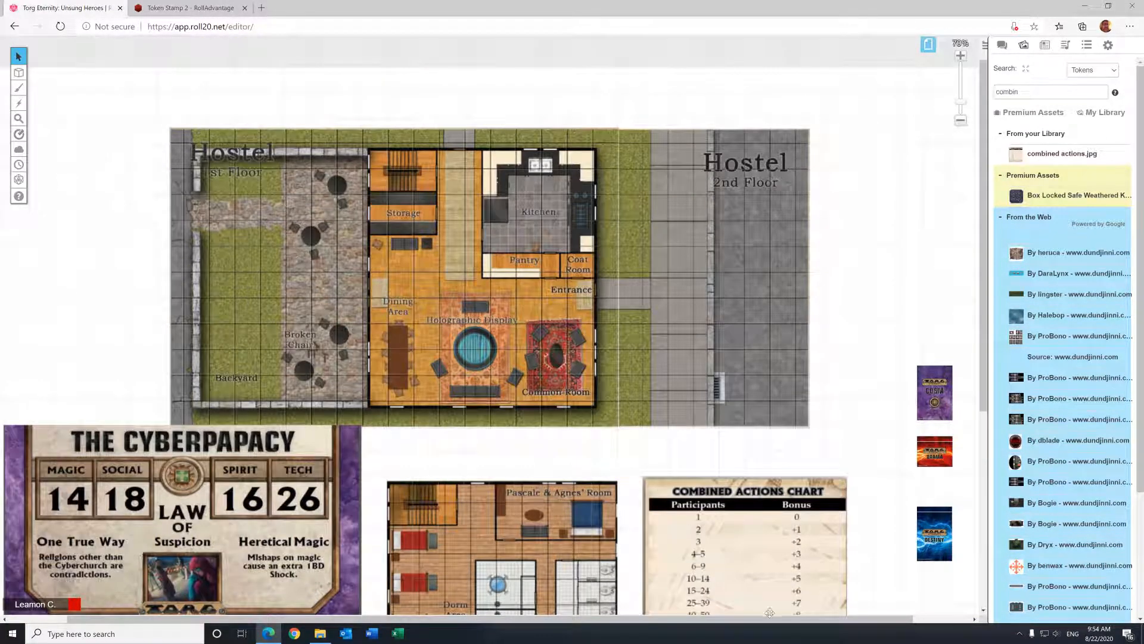
{"action": "left_click_drag", "start_coordinate": [779, 620], "coordinate": [817, 620]}
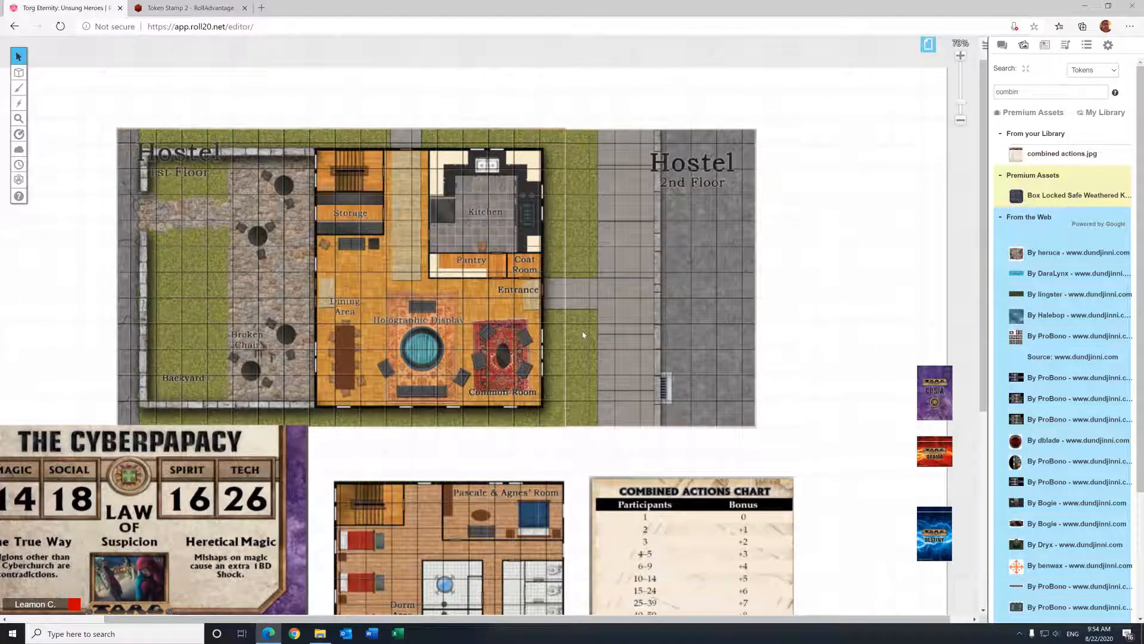
{"action": "double_click", "coordinate": [1030, 93]}
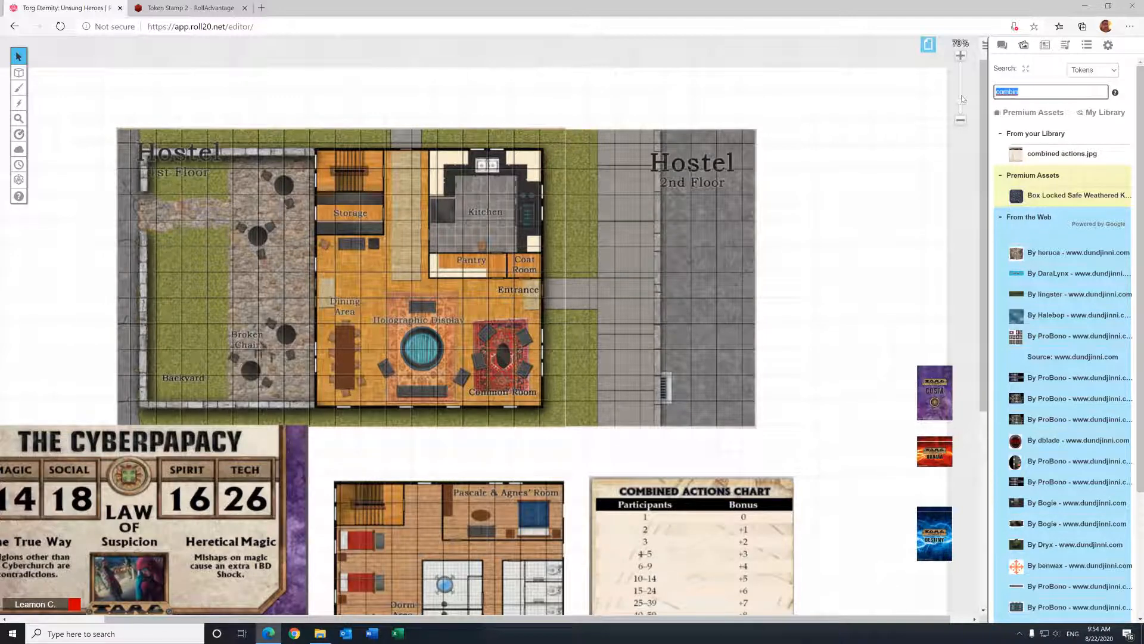
{"action": "key", "text": "BackSpace"}
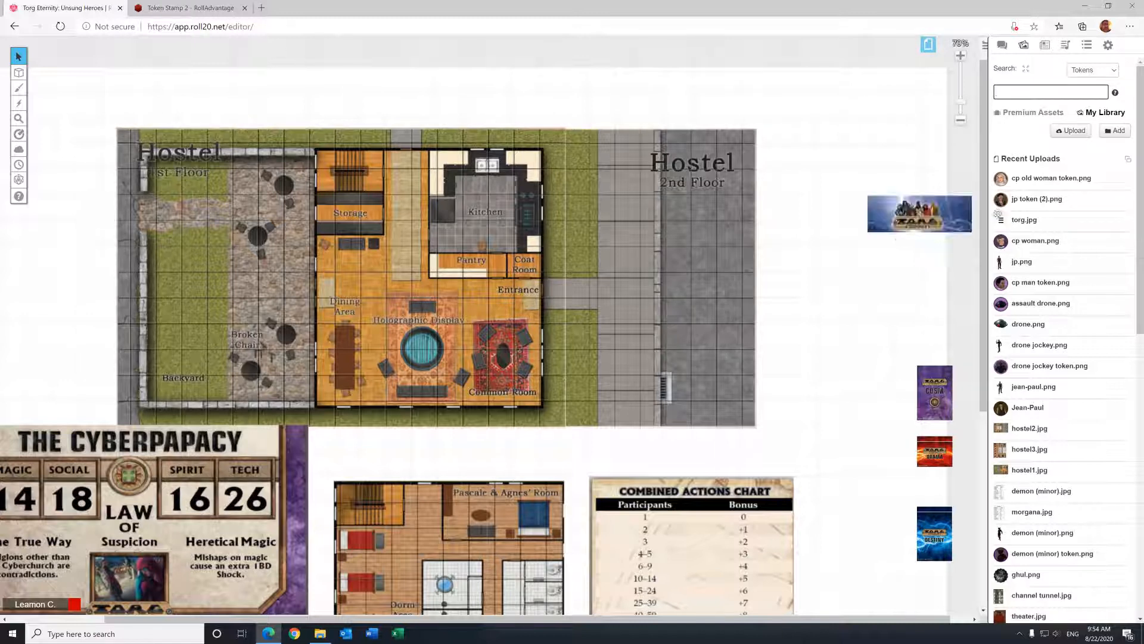
{"action": "mouse_move", "coordinate": [1046, 199]}
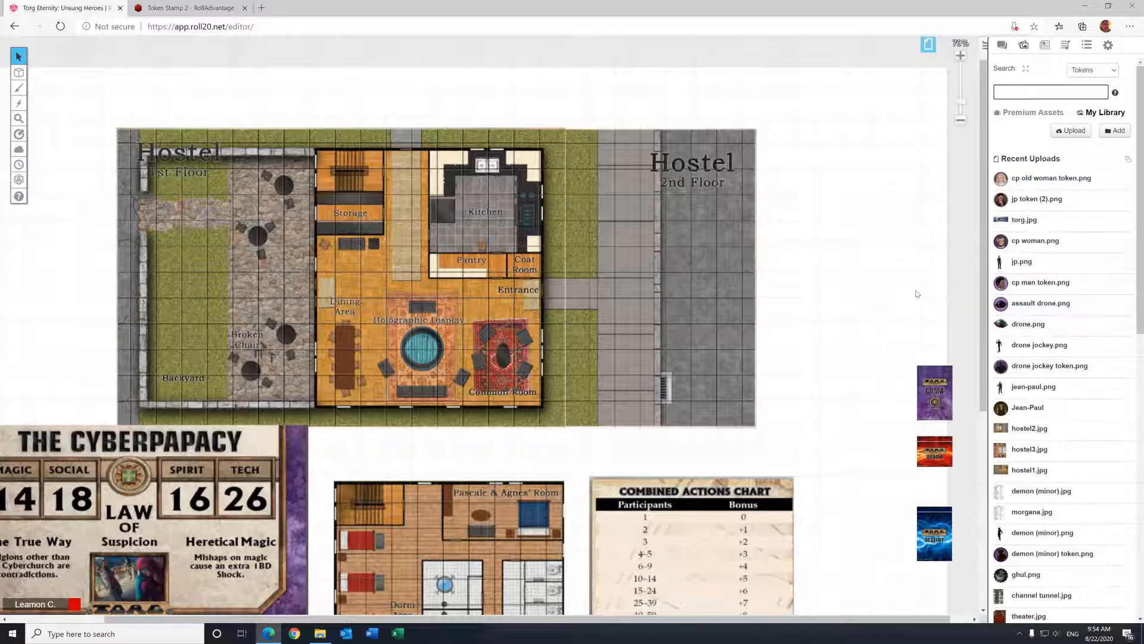
{"action": "scroll", "coordinate": [1037, 488], "scroll_direction": "down", "scroll_amount": 2}
{"action": "mouse_move", "coordinate": [1035, 416]}
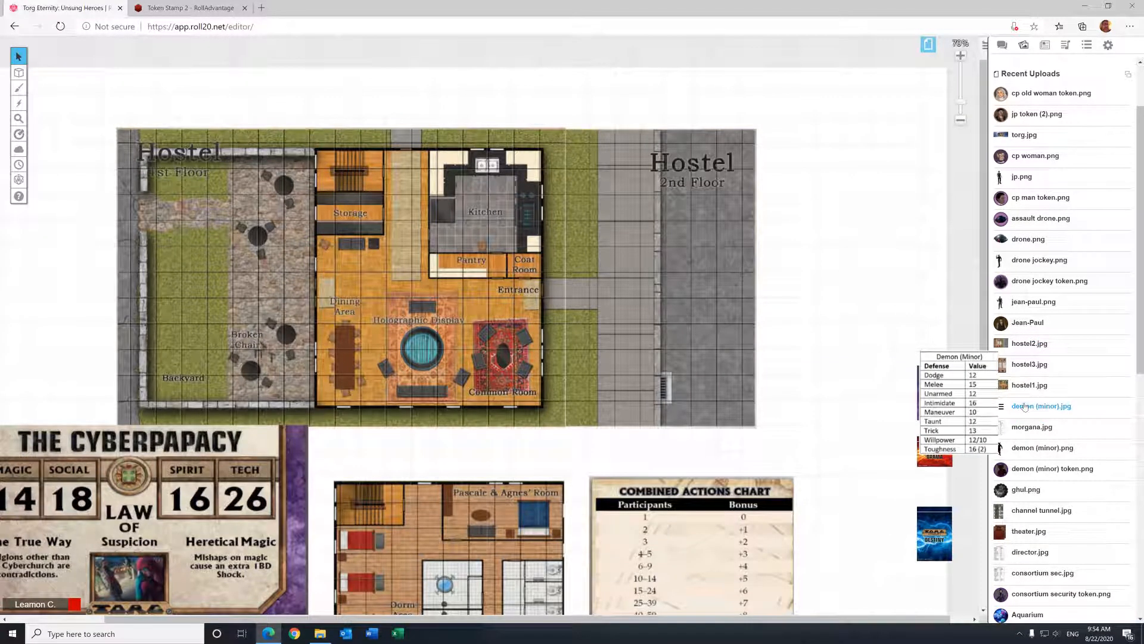
{"action": "left_click_drag", "start_coordinate": [1024, 407], "coordinate": [803, 325]}
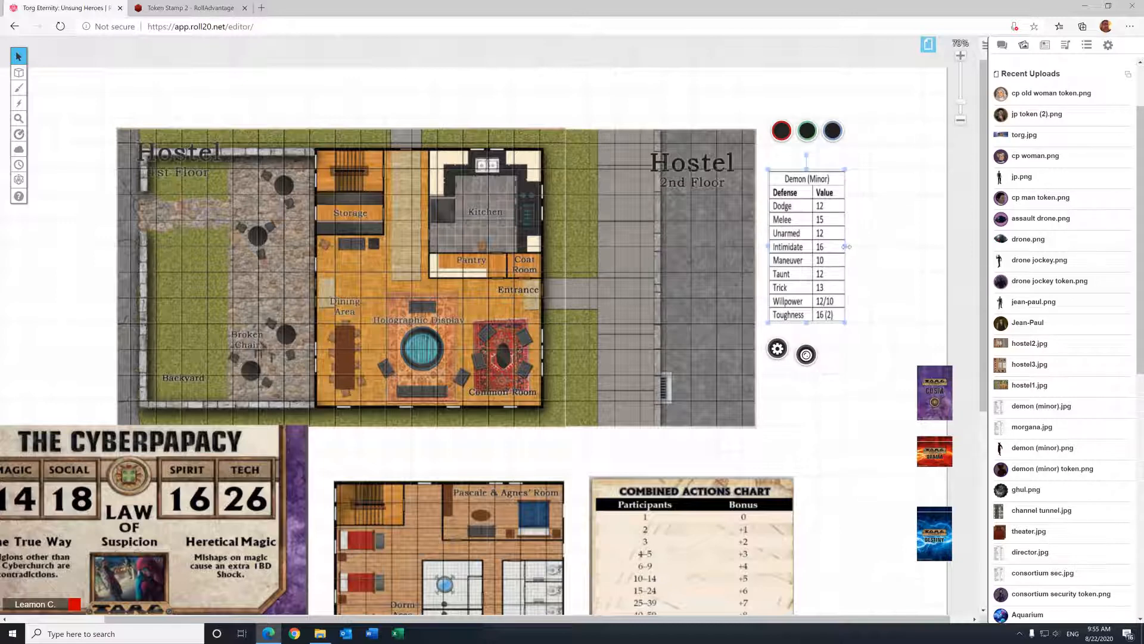
Step: Enlarge the Demon (Minor) defense table in width and height, and shift it up alongside the hostel map
{"action": "left_click_drag", "start_coordinate": [847, 247], "coordinate": [872, 246]}
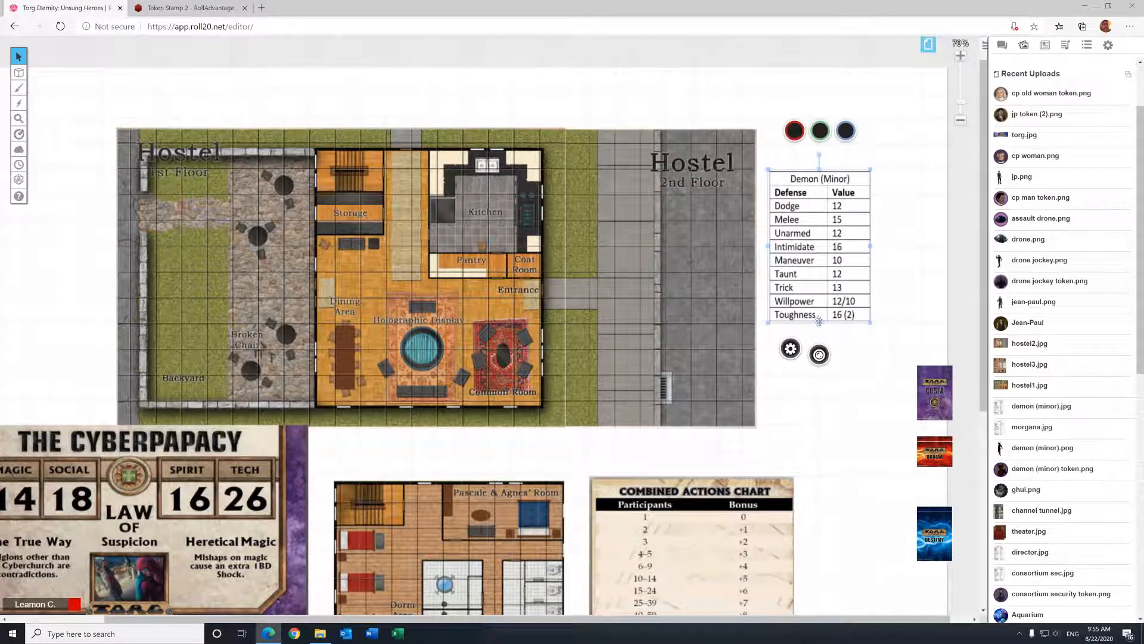
{"action": "left_click_drag", "start_coordinate": [819, 322], "coordinate": [819, 349]}
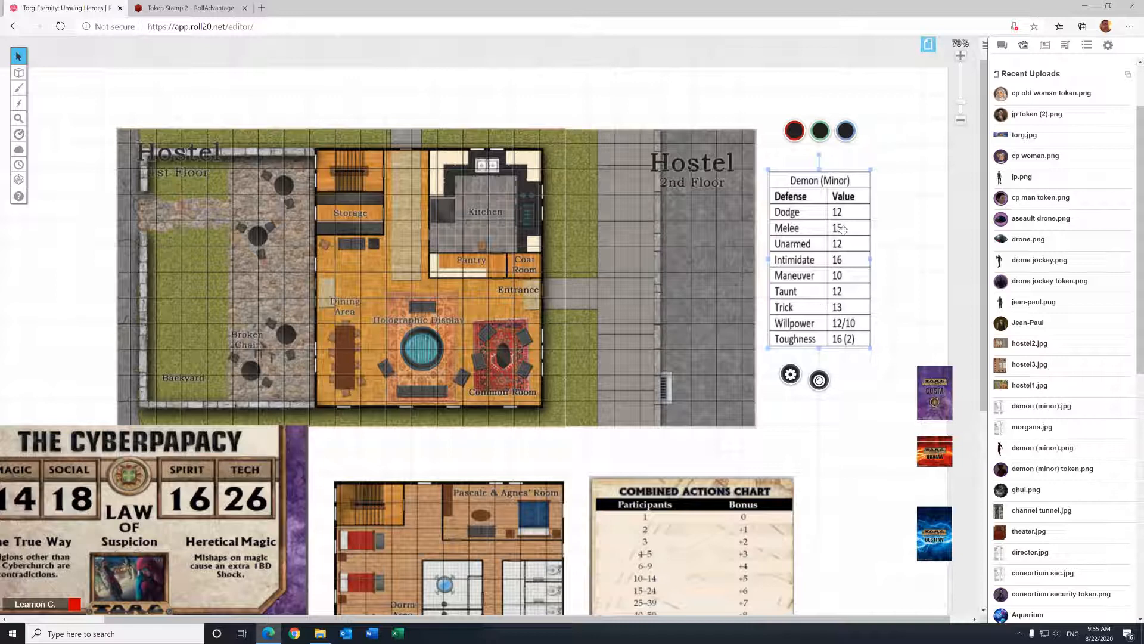
{"action": "left_click", "coordinate": [890, 188]}
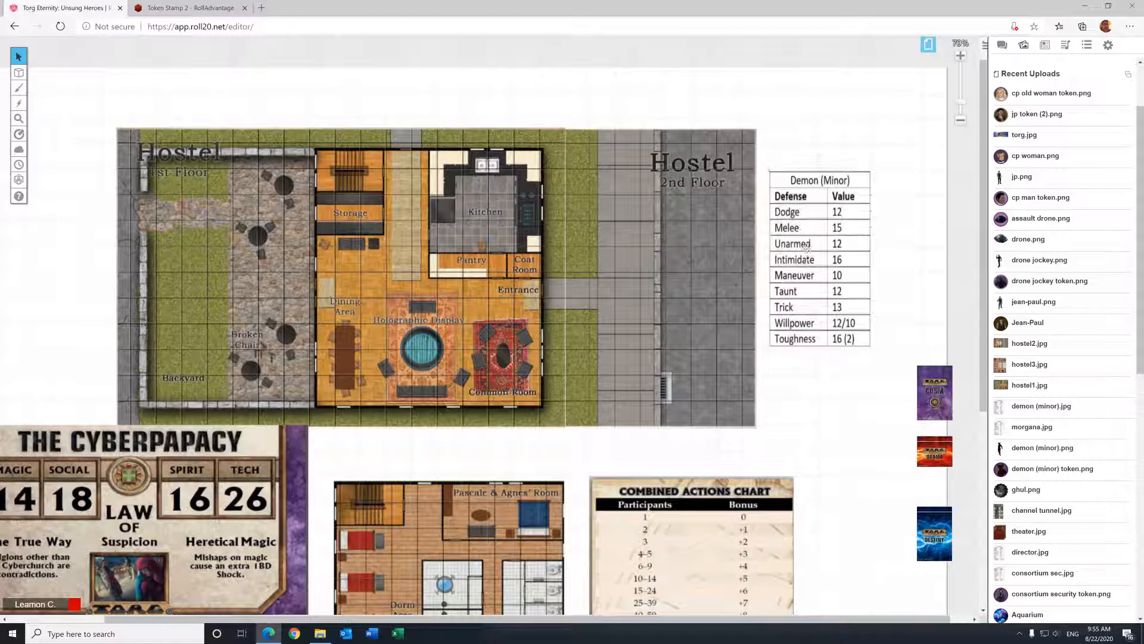
{"action": "left_click_drag", "start_coordinate": [807, 261], "coordinate": [809, 235]}
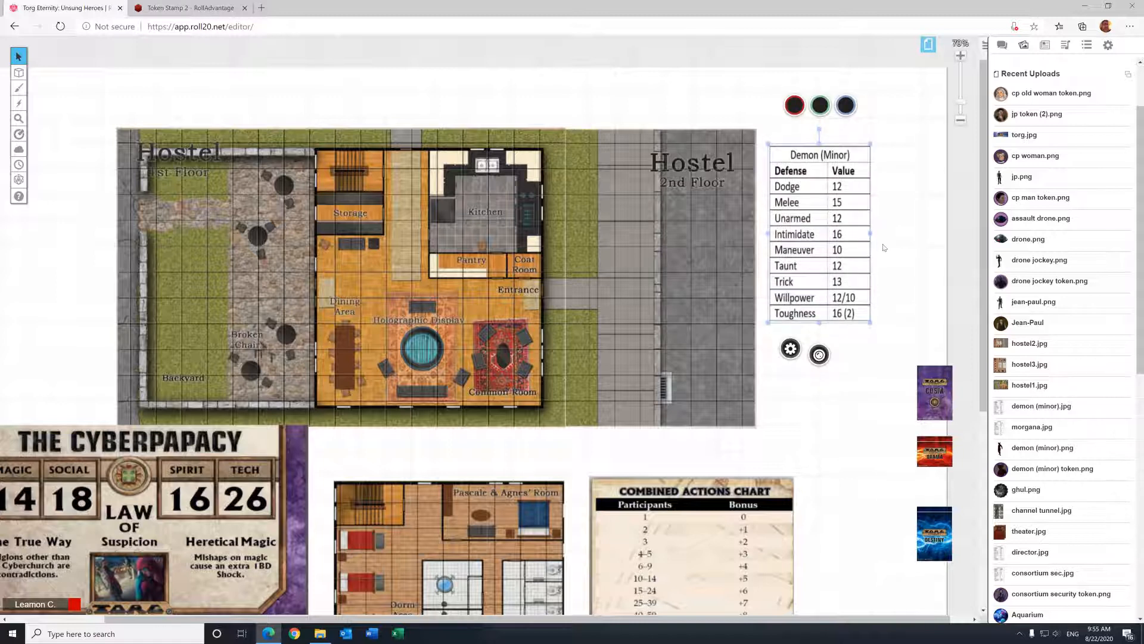
{"action": "left_click", "coordinate": [923, 285]}
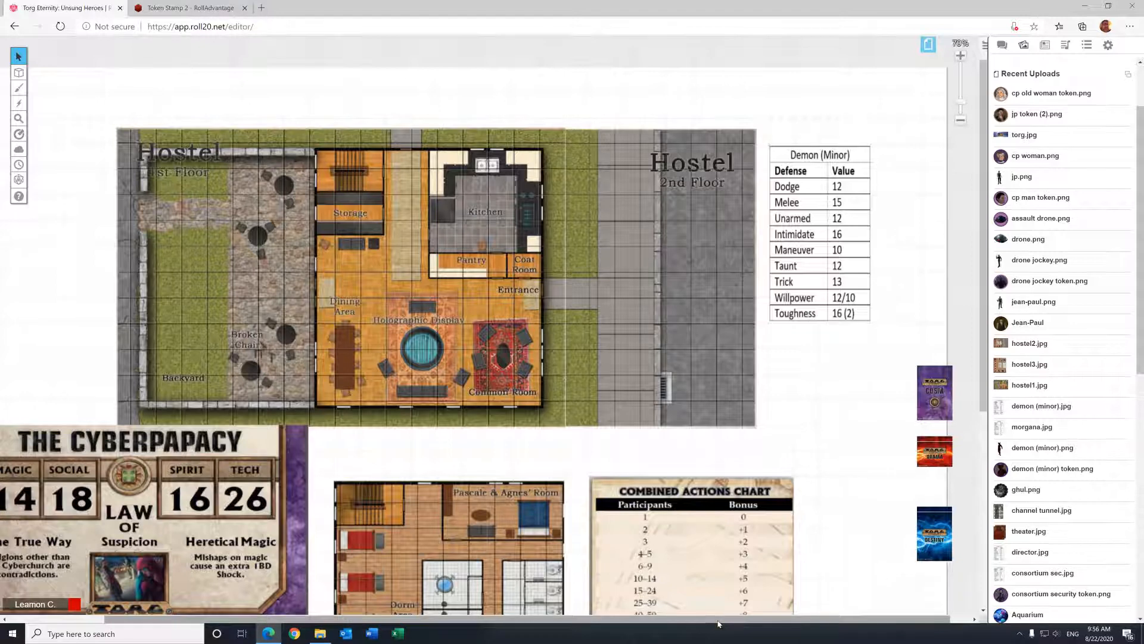
Step: Open the journal and ping the outer wall of the hostel's backyard on the first-floor map
{"action": "left_click_drag", "start_coordinate": [718, 623], "coordinate": [671, 621]}
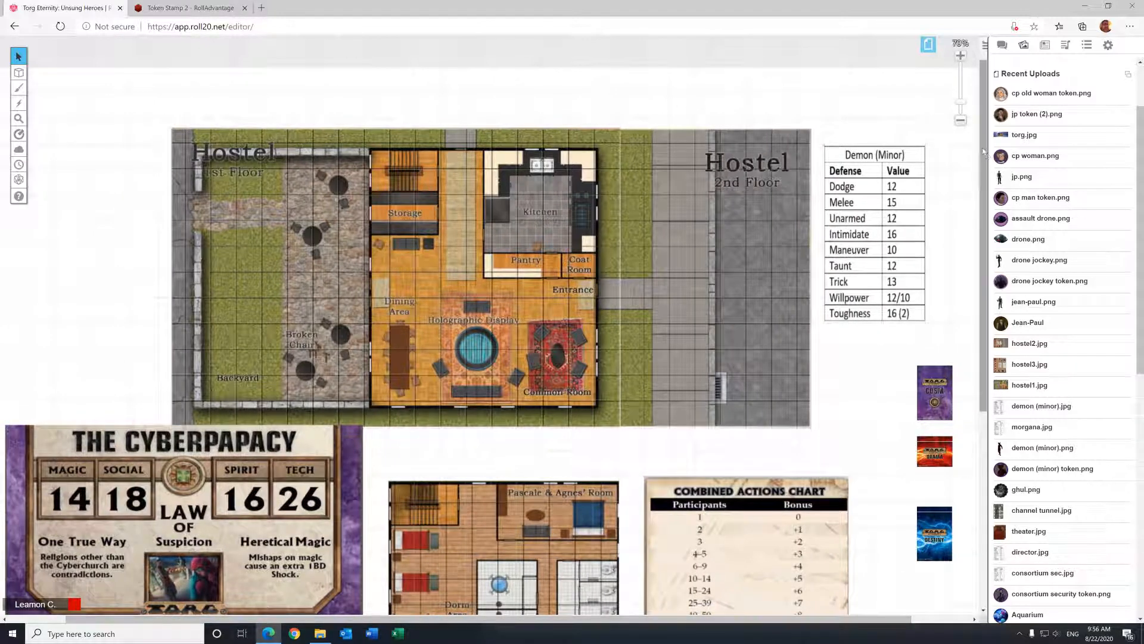
{"action": "left_click", "coordinate": [960, 120]}
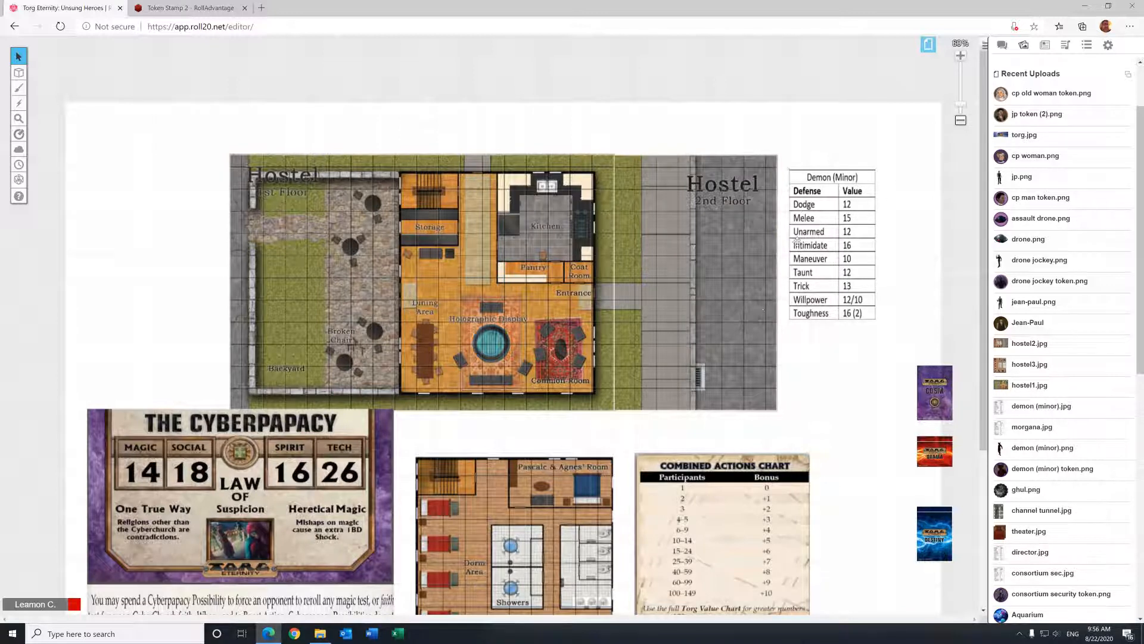
{"action": "left_click", "coordinate": [820, 233]}
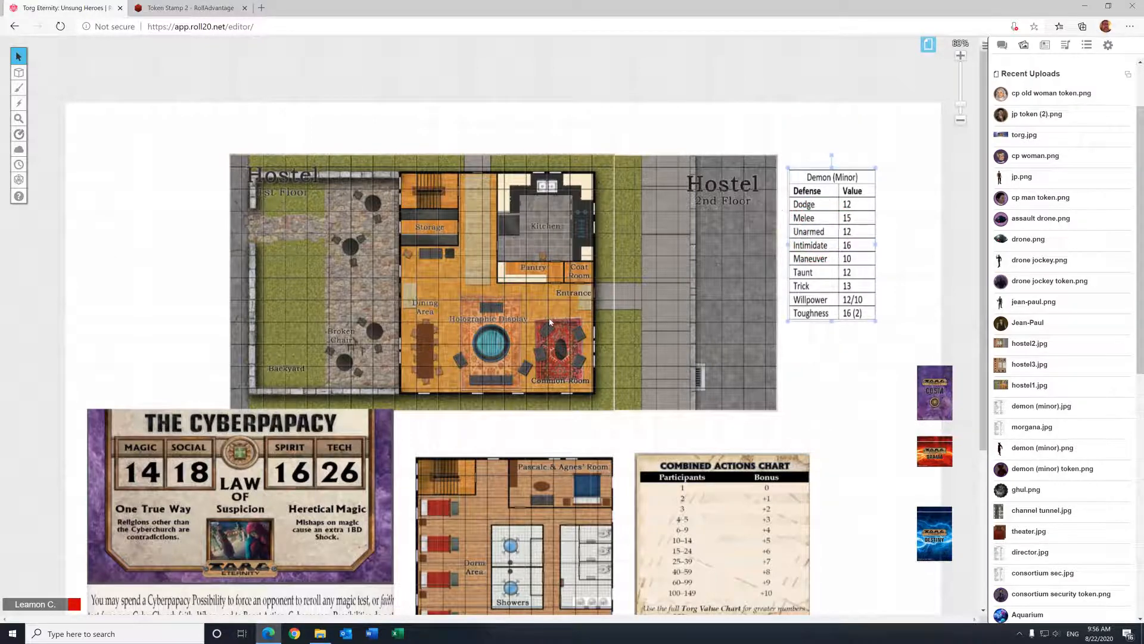
{"action": "scroll", "coordinate": [671, 318], "scroll_direction": "down", "scroll_amount": 1}
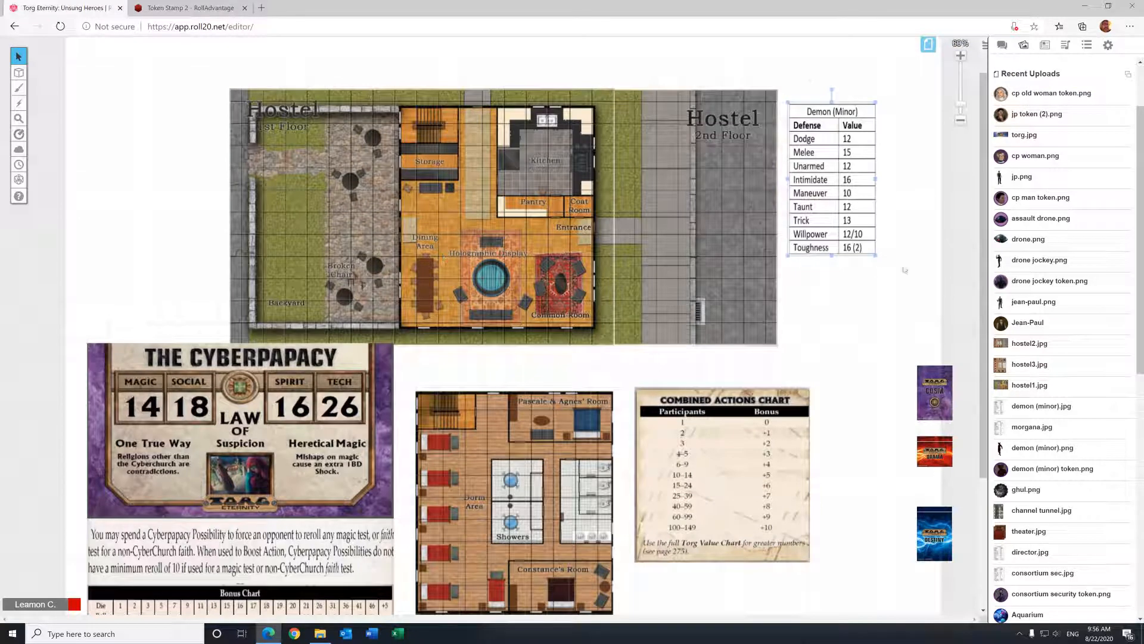
{"action": "left_click", "coordinate": [1045, 46]}
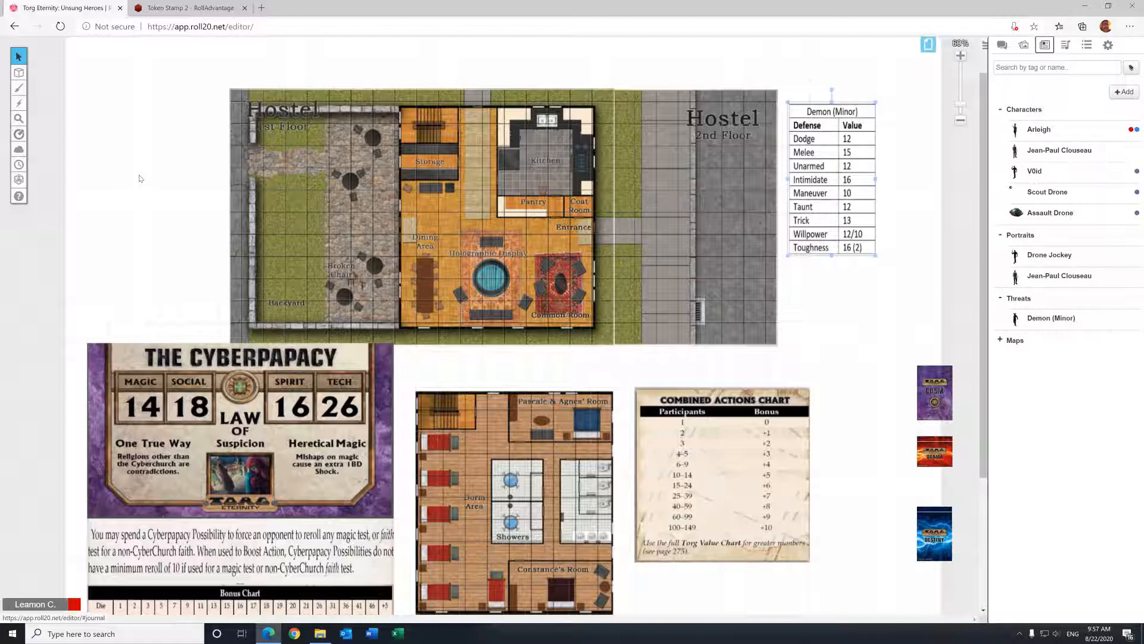
{"action": "left_click", "coordinate": [359, 284]}
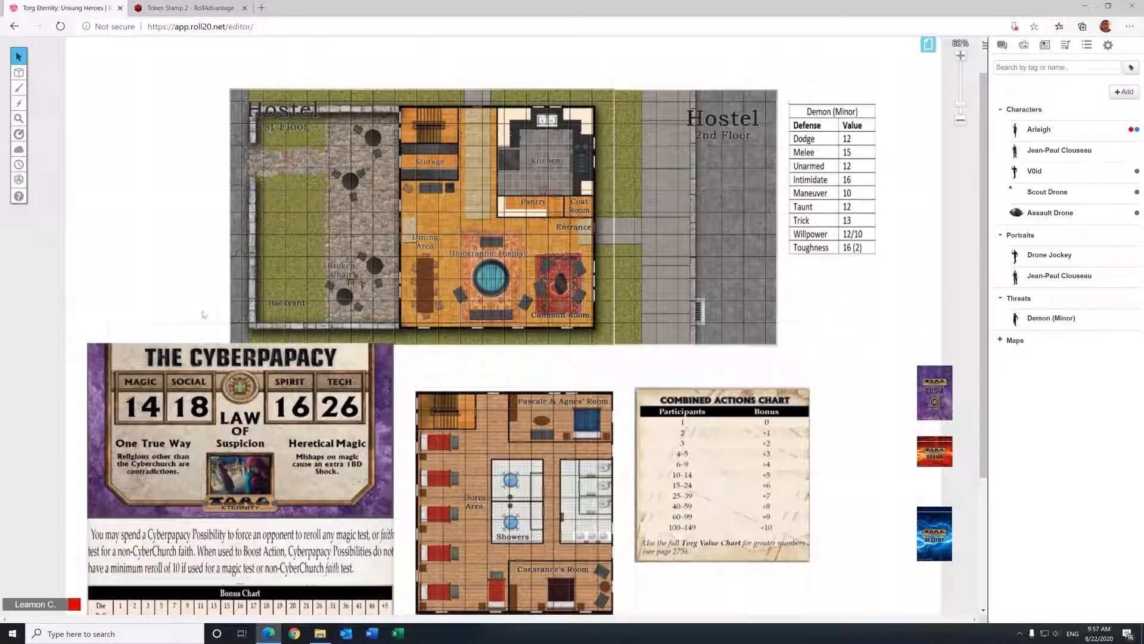
{"action": "left_click", "coordinate": [249, 269]}
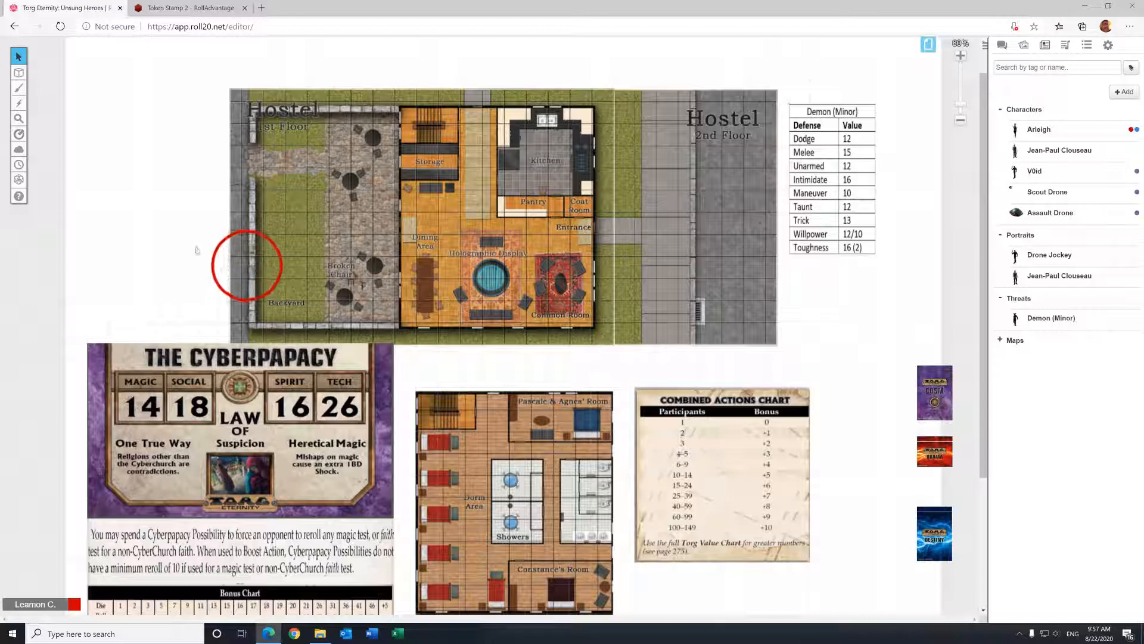
{"action": "mouse_move", "coordinate": [21, 61]}
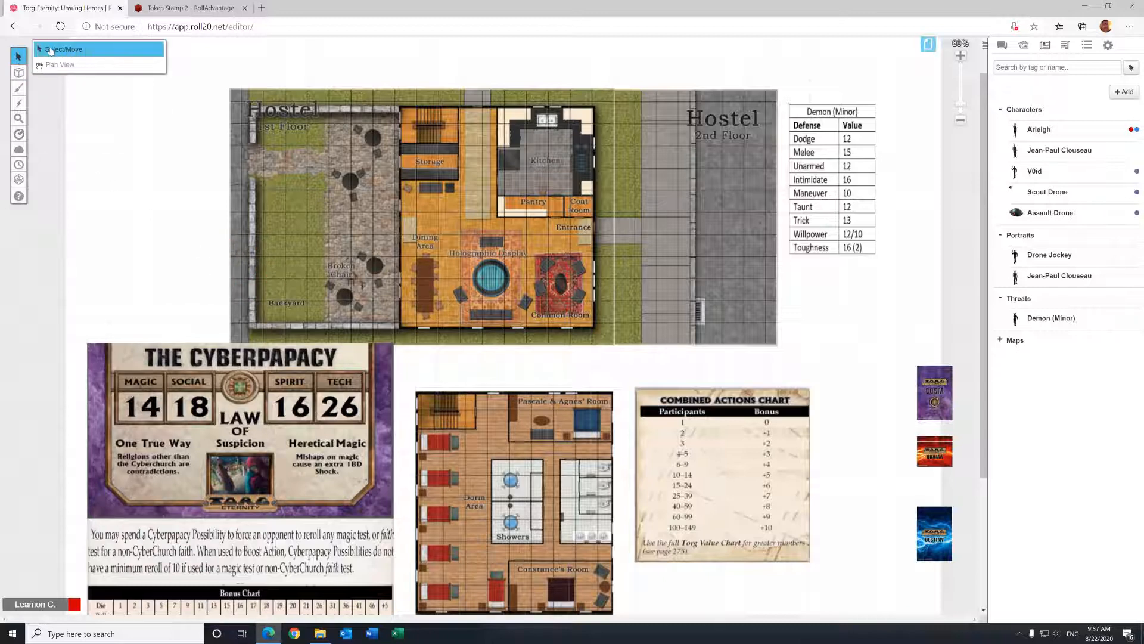
{"action": "left_click", "coordinate": [246, 277]}
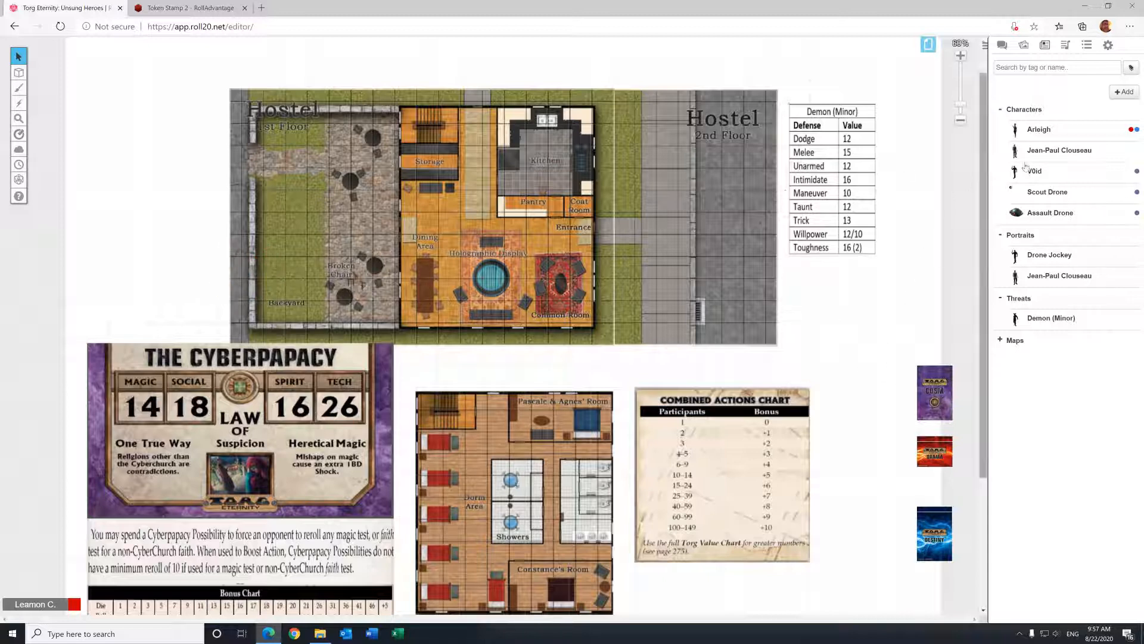
Step: Open the Drone Jockey portrait handout, rename it V0id, and save the change
{"action": "left_click", "coordinate": [1041, 261]}
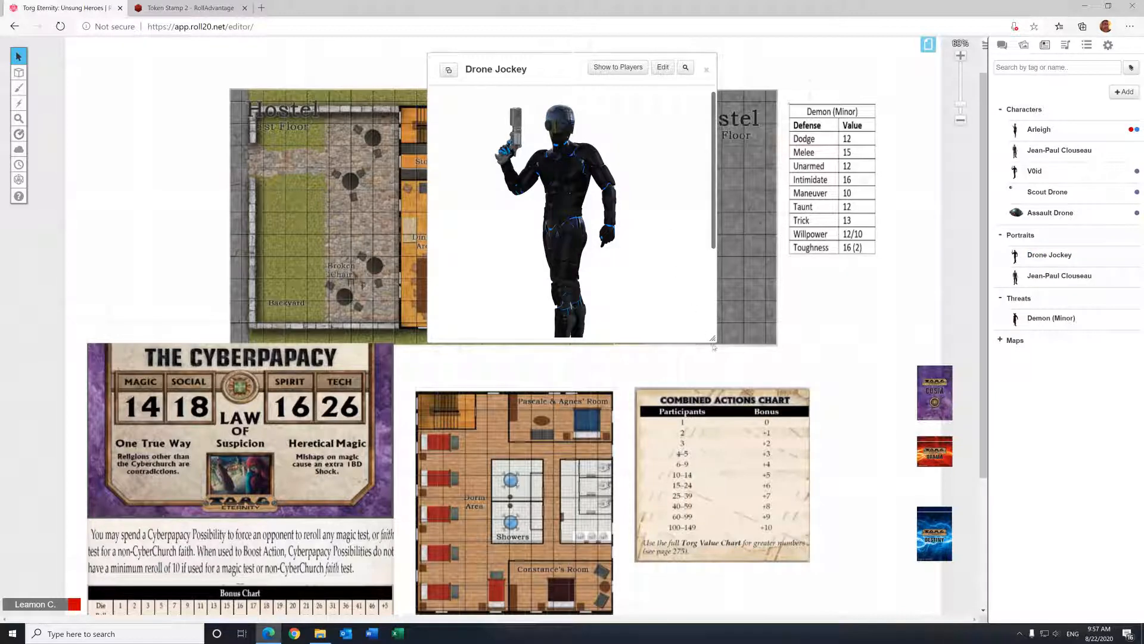
{"action": "left_click_drag", "start_coordinate": [712, 340], "coordinate": [751, 447]}
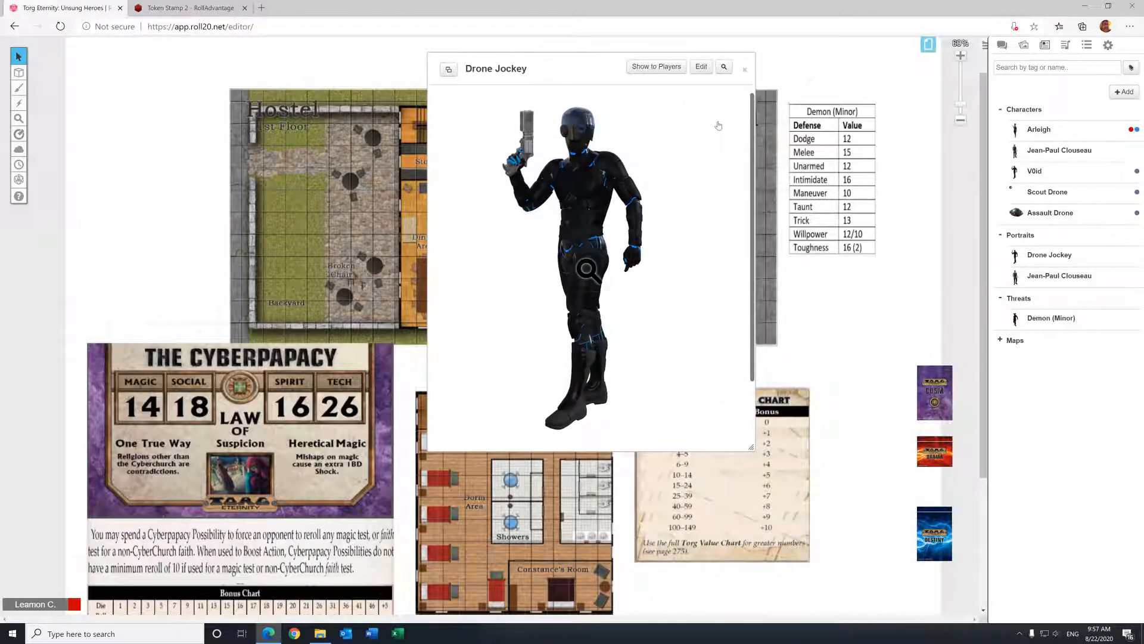
{"action": "left_click", "coordinate": [702, 66]}
{"action": "left_click_drag", "start_coordinate": [448, 108], "coordinate": [392, 111]}
{"action": "type", "text": "V0id"}
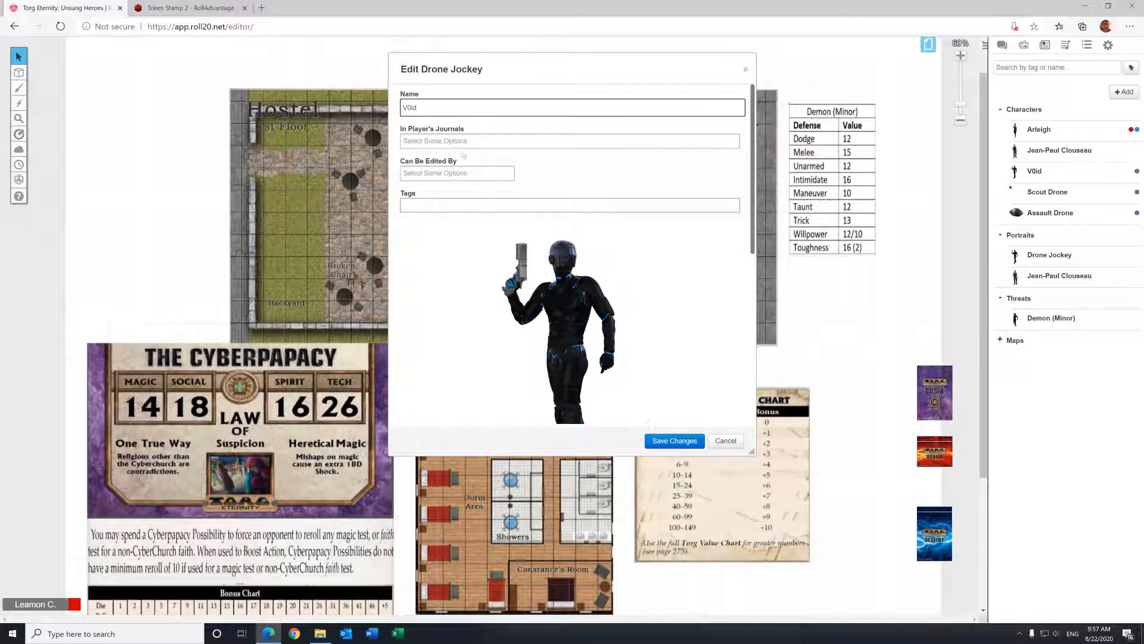
{"action": "left_click", "coordinate": [674, 440]}
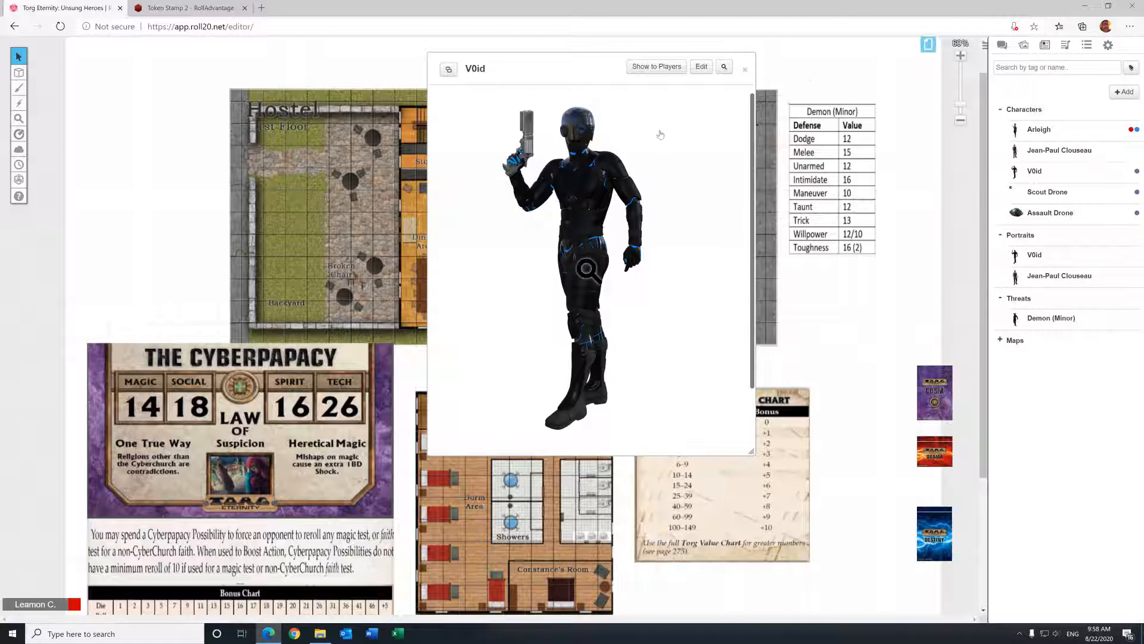
Step: View the V0id portrait image at full size, and close the handout
{"action": "left_click_drag", "start_coordinate": [593, 74], "coordinate": [592, 118]}
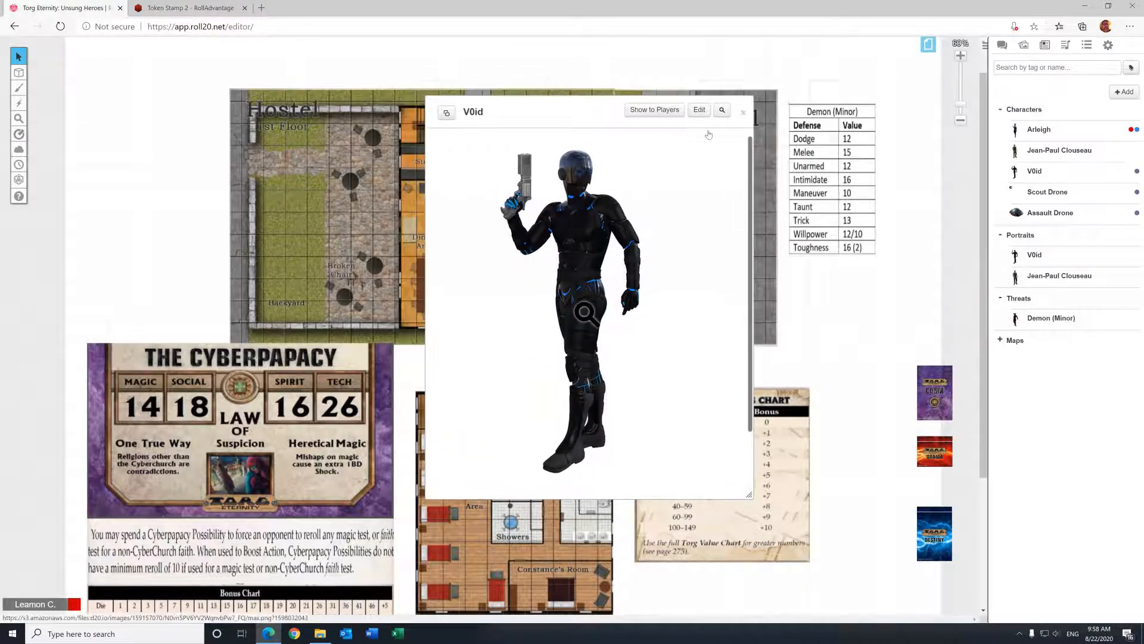
{"action": "left_click", "coordinate": [587, 311]}
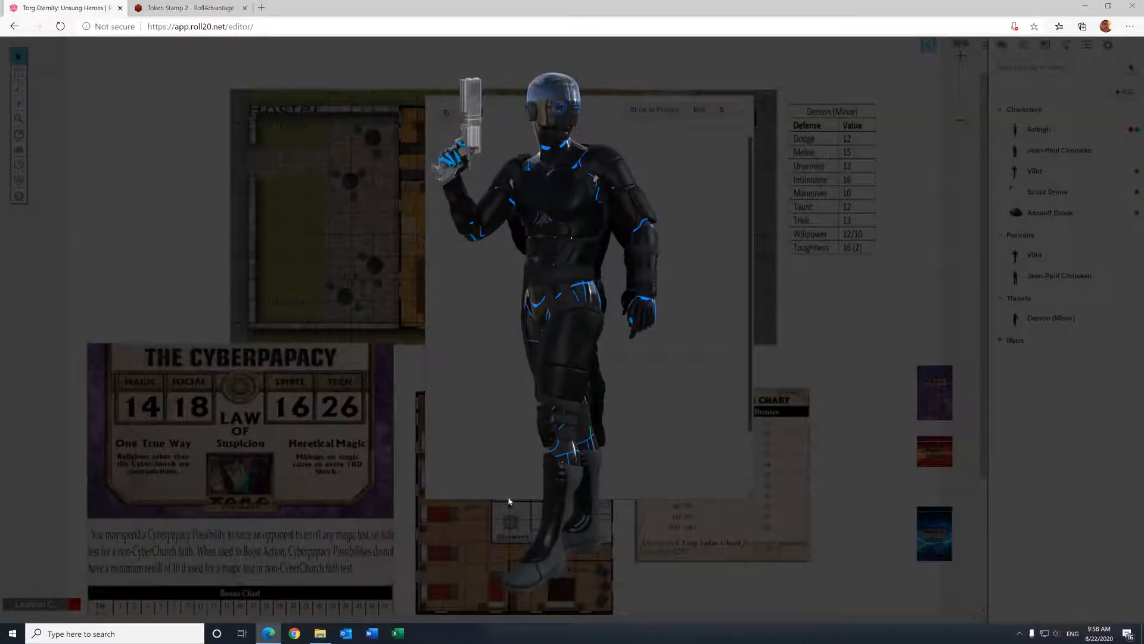
{"action": "left_click", "coordinate": [534, 279]}
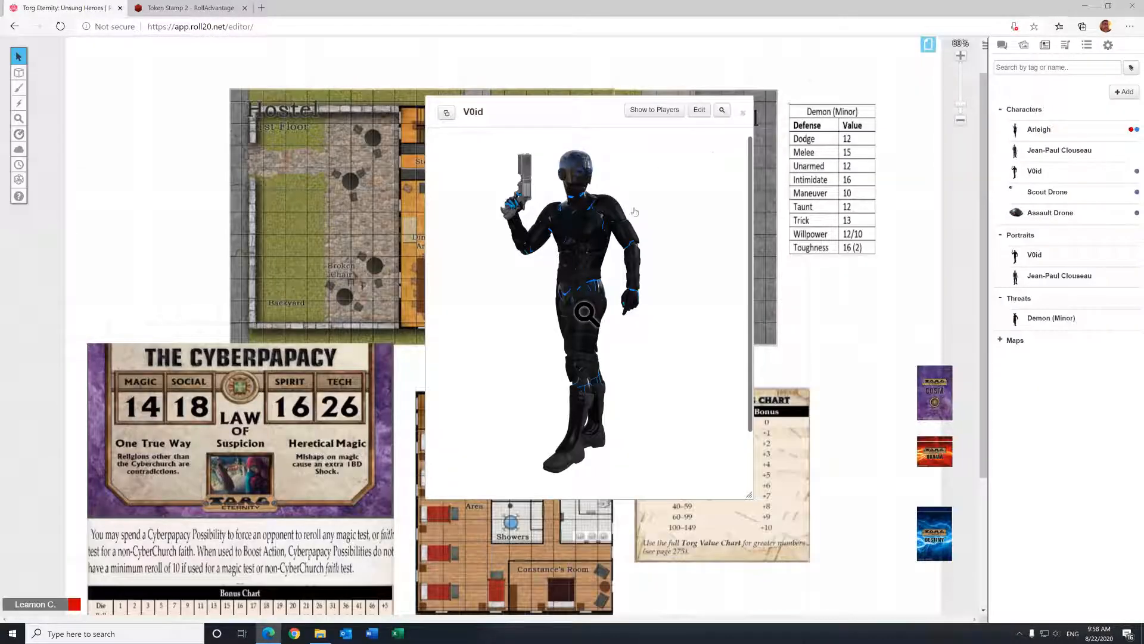
{"action": "left_click", "coordinate": [594, 230]}
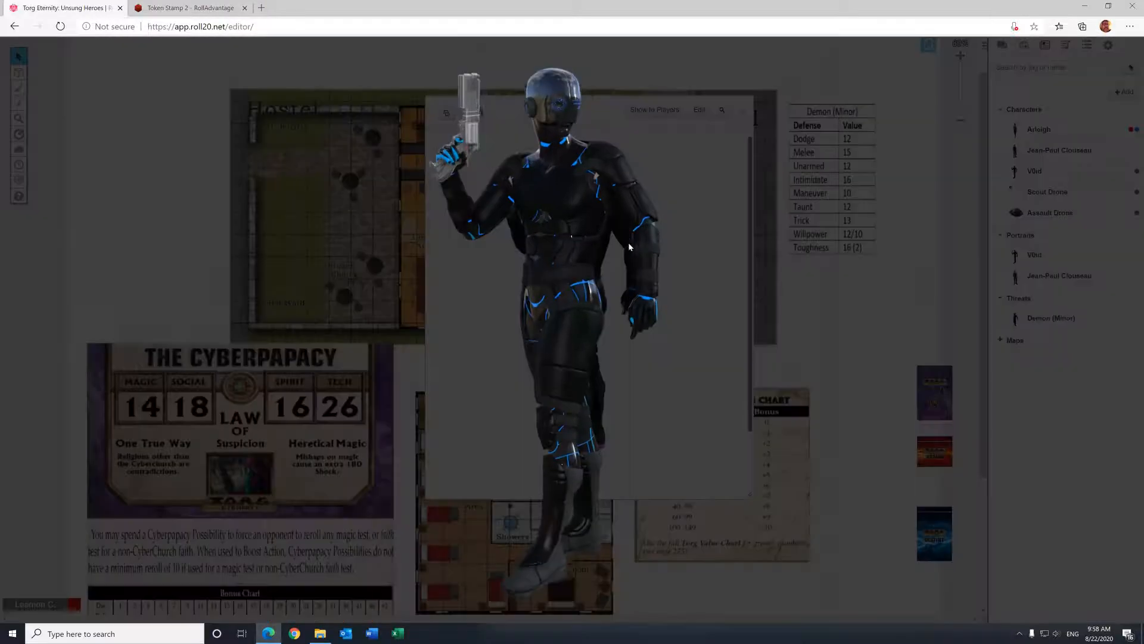
{"action": "left_click", "coordinate": [668, 269]}
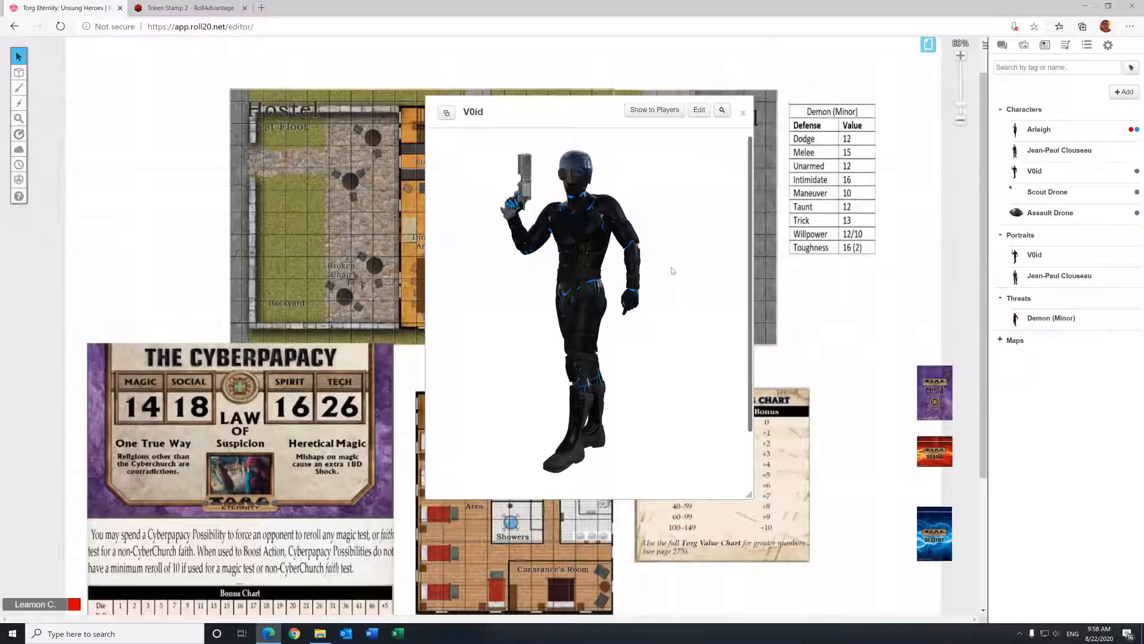
{"action": "left_click", "coordinate": [743, 113]}
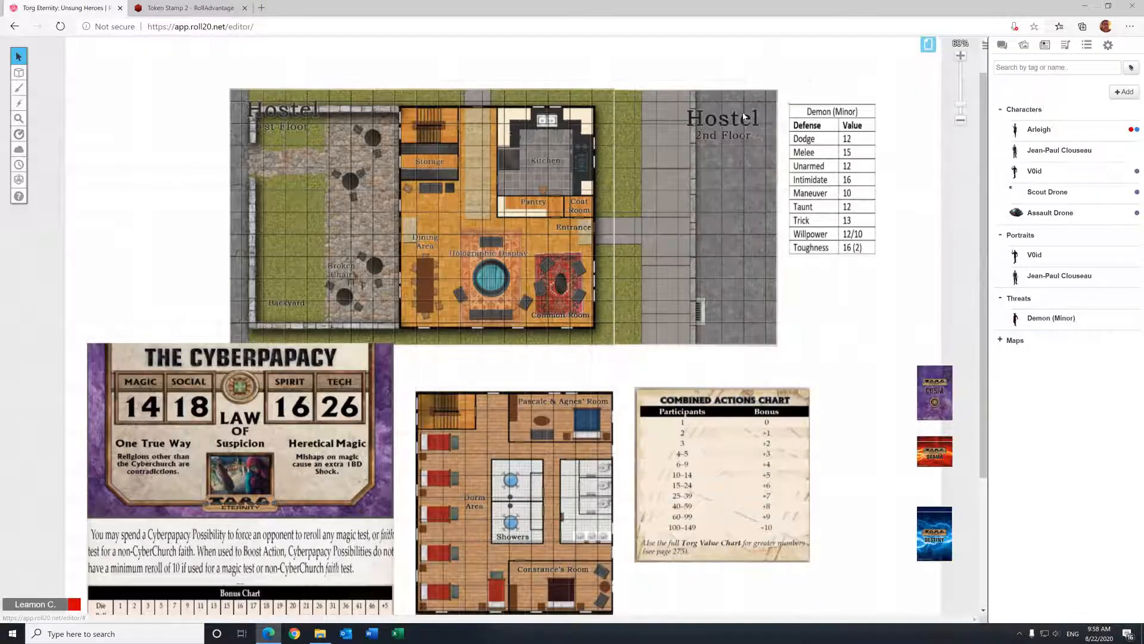
Step: View the Jean-Paul Clouseau character sheet, enlarge the matching portrait handout to see the full figure, and close it
{"action": "left_click", "coordinate": [1058, 153]}
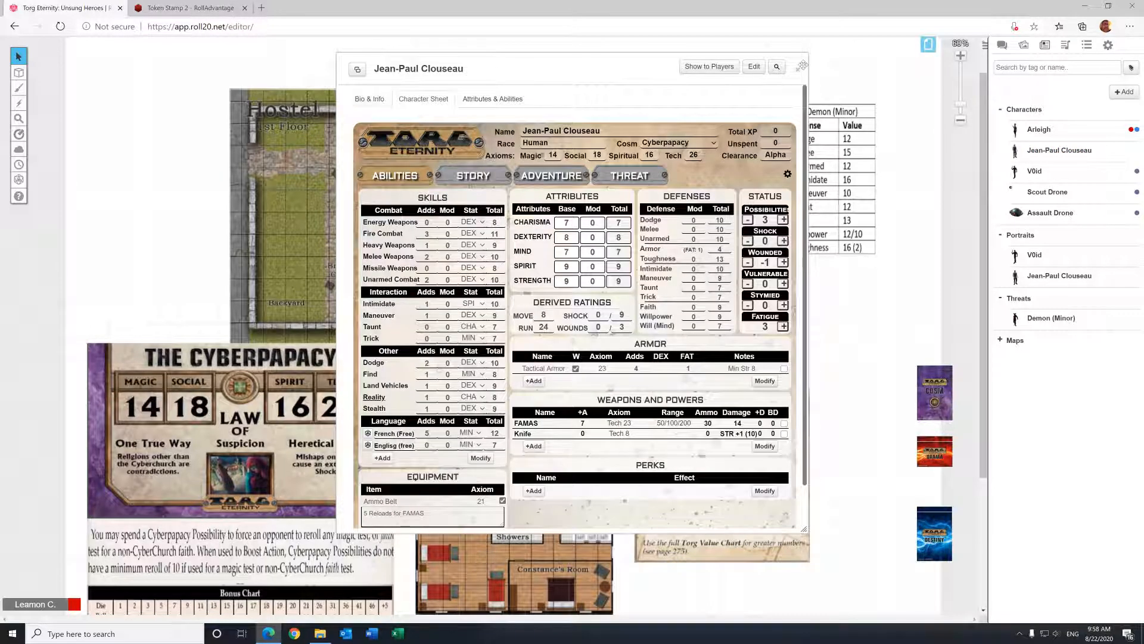
{"action": "left_click", "coordinate": [797, 69]}
{"action": "left_click", "coordinate": [1007, 278]}
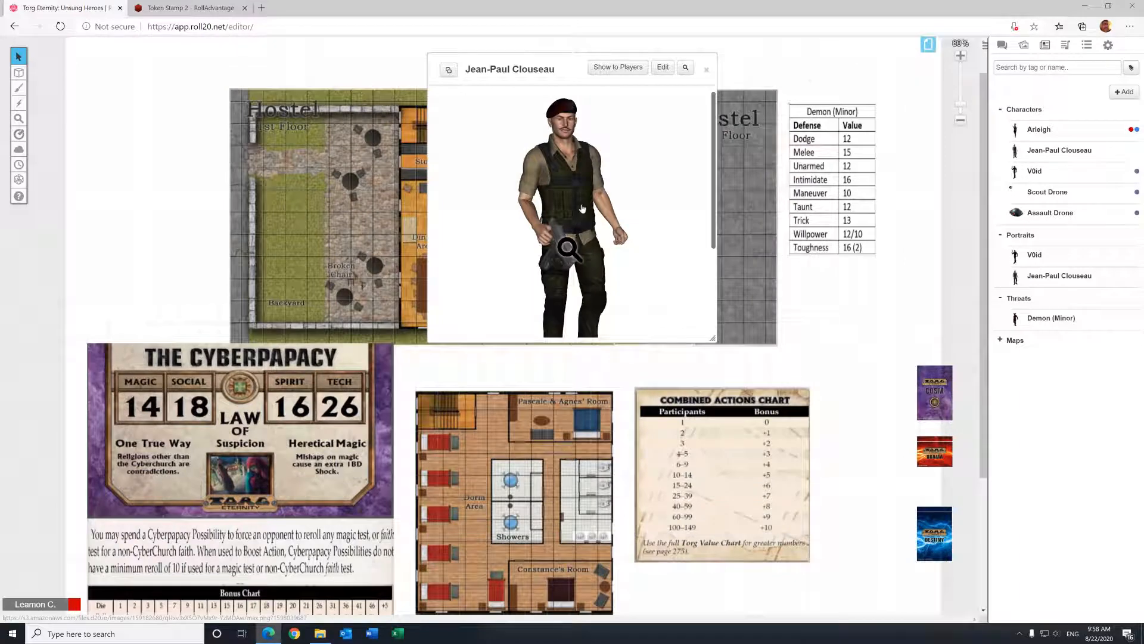
{"action": "left_click_drag", "start_coordinate": [713, 338], "coordinate": [733, 459]}
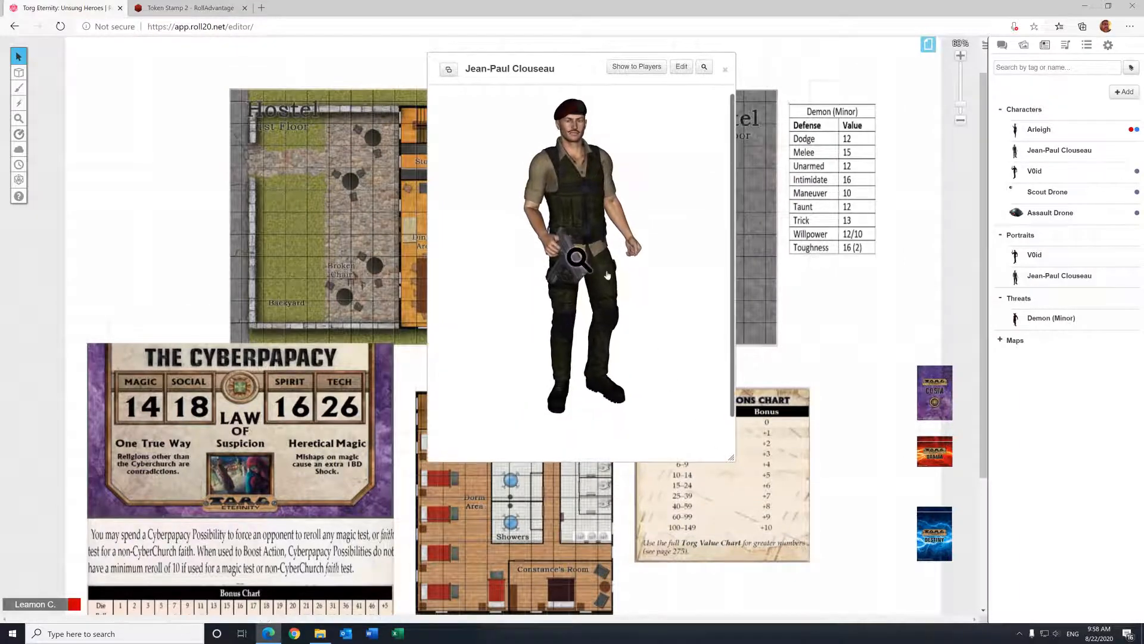
{"action": "left_click", "coordinate": [577, 255]}
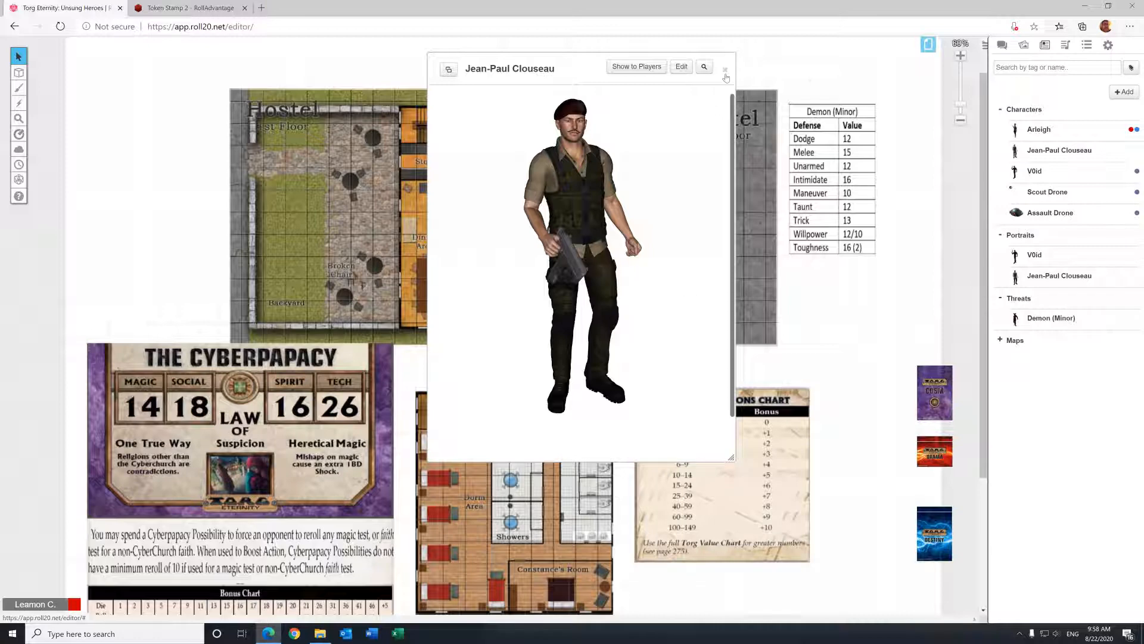
{"action": "left_click", "coordinate": [726, 70]}
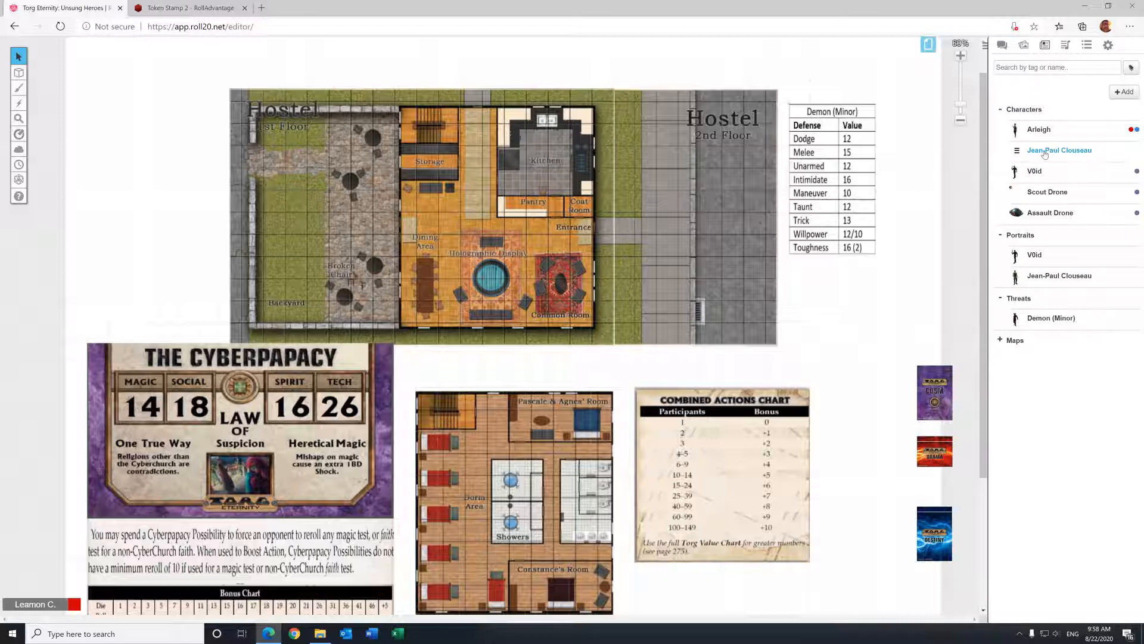
Step: Collapse the Portraits folder, and place the Jean-Paul Clouseau and V0id tokens one above the other just outside the backyard wall
{"action": "left_click", "coordinate": [1001, 236]}
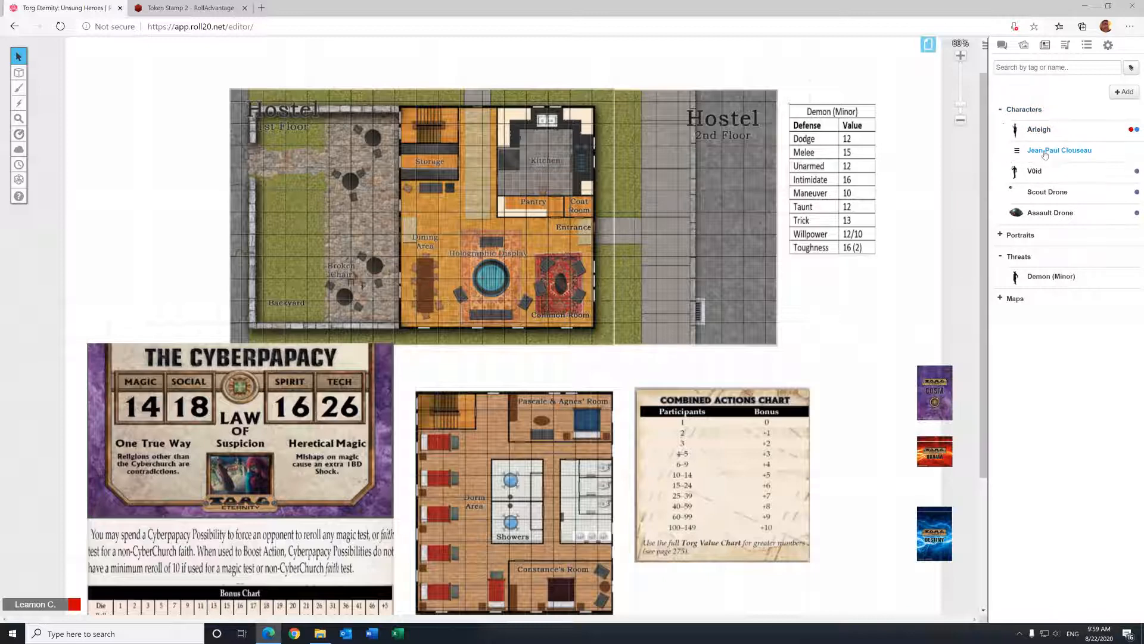
{"action": "left_click_drag", "start_coordinate": [1044, 154], "coordinate": [253, 294]}
{"action": "left_click_drag", "start_coordinate": [1035, 171], "coordinate": [288, 314]}
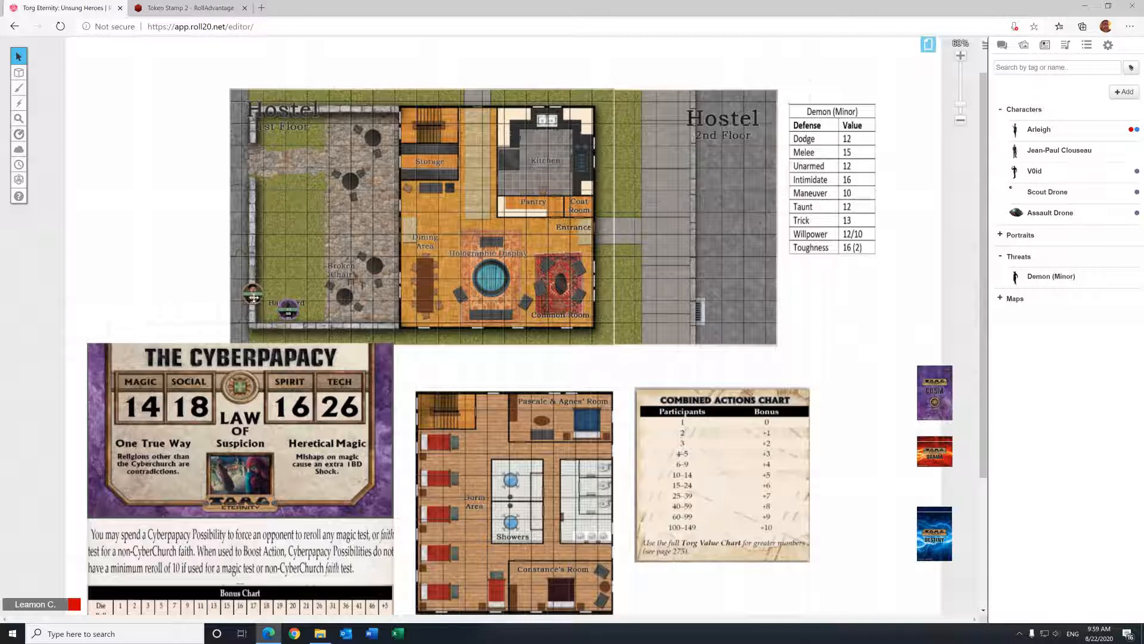
{"action": "left_click_drag", "start_coordinate": [254, 297], "coordinate": [228, 290]}
{"action": "left_click", "coordinate": [277, 316]}
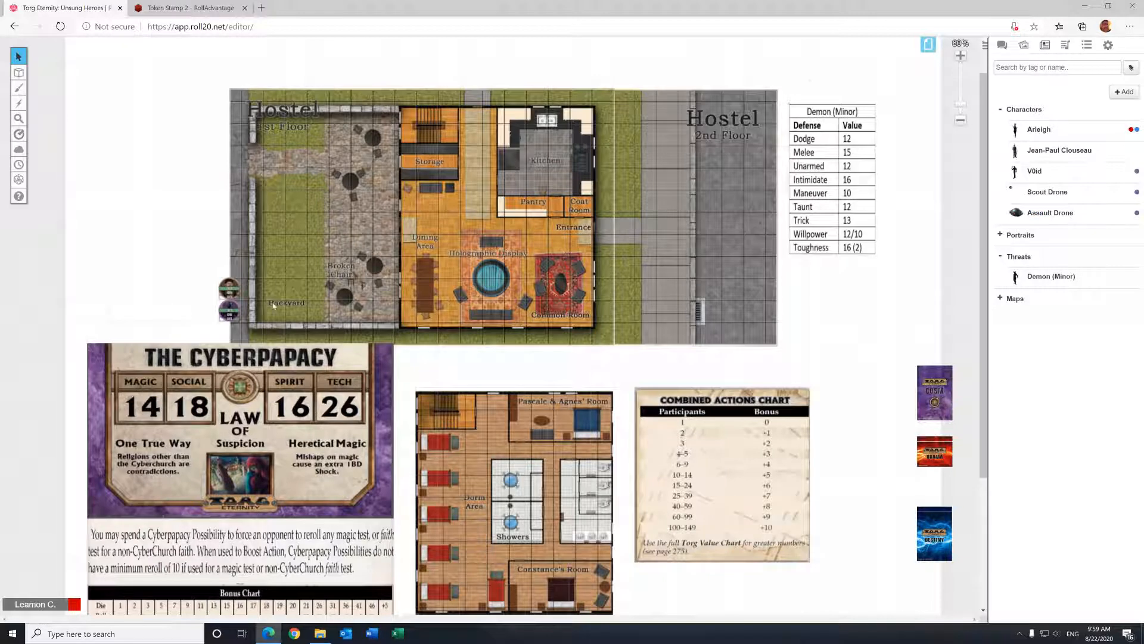
{"action": "left_click", "coordinate": [235, 309]}
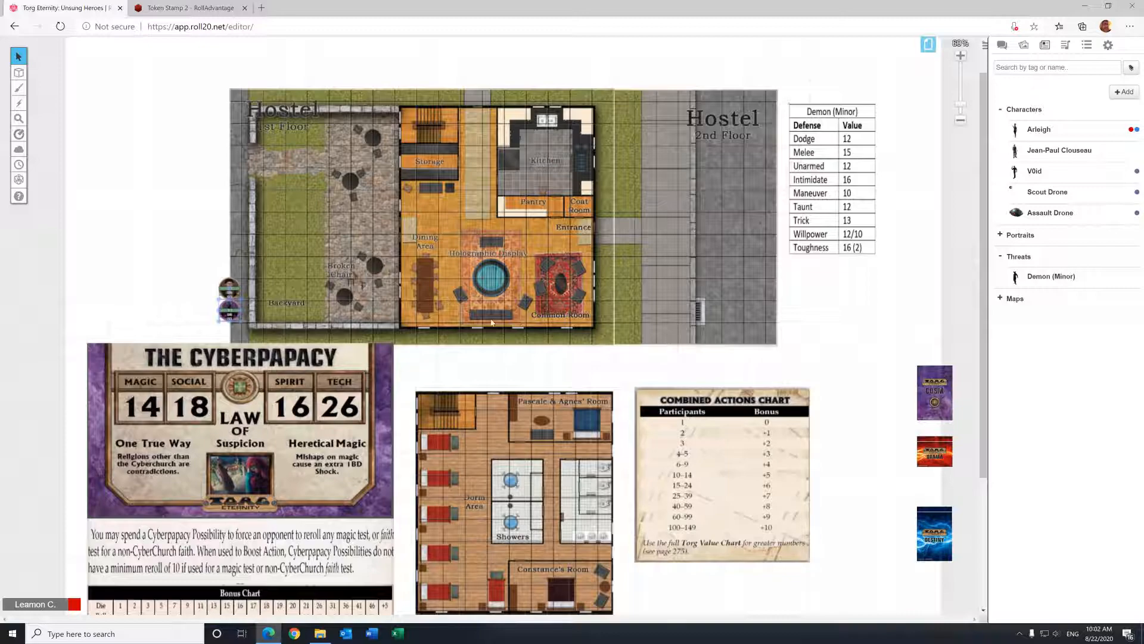
Step: Enable Fog of War in the page settings of the Untitled page and save the change
{"action": "scroll", "coordinate": [646, 345], "scroll_direction": "down", "scroll_amount": 4}
{"action": "scroll", "coordinate": [648, 360], "scroll_direction": "up", "scroll_amount": 4}
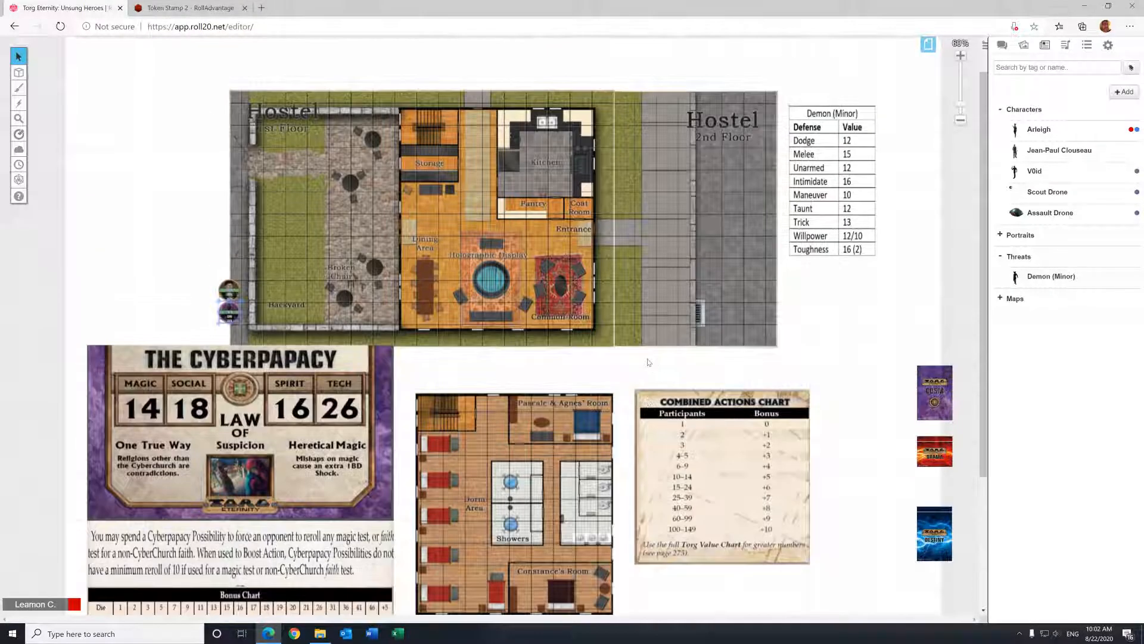
{"action": "scroll", "coordinate": [593, 369], "scroll_direction": "down", "scroll_amount": 2}
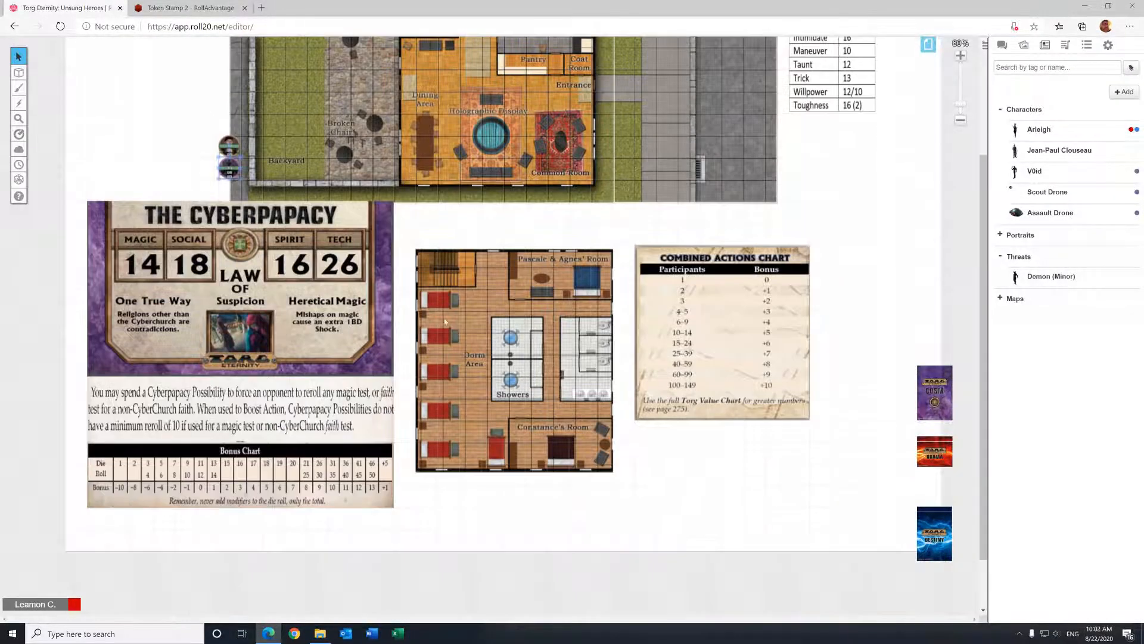
{"action": "scroll", "coordinate": [520, 273], "scroll_direction": "up", "scroll_amount": 2}
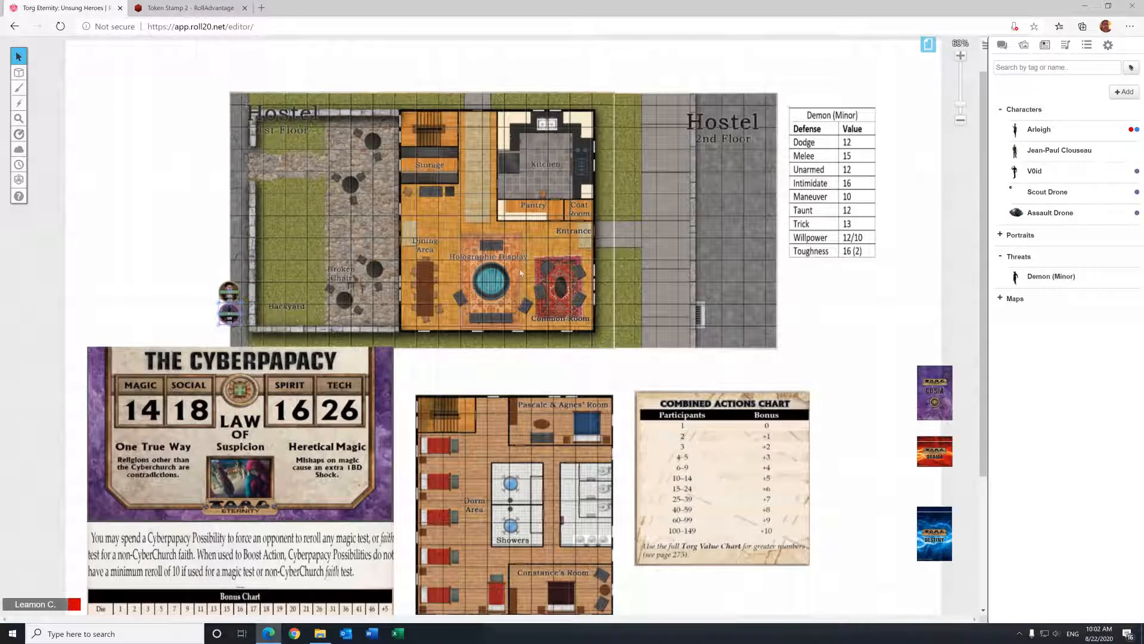
{"action": "scroll", "coordinate": [483, 244], "scroll_direction": "down", "scroll_amount": 1}
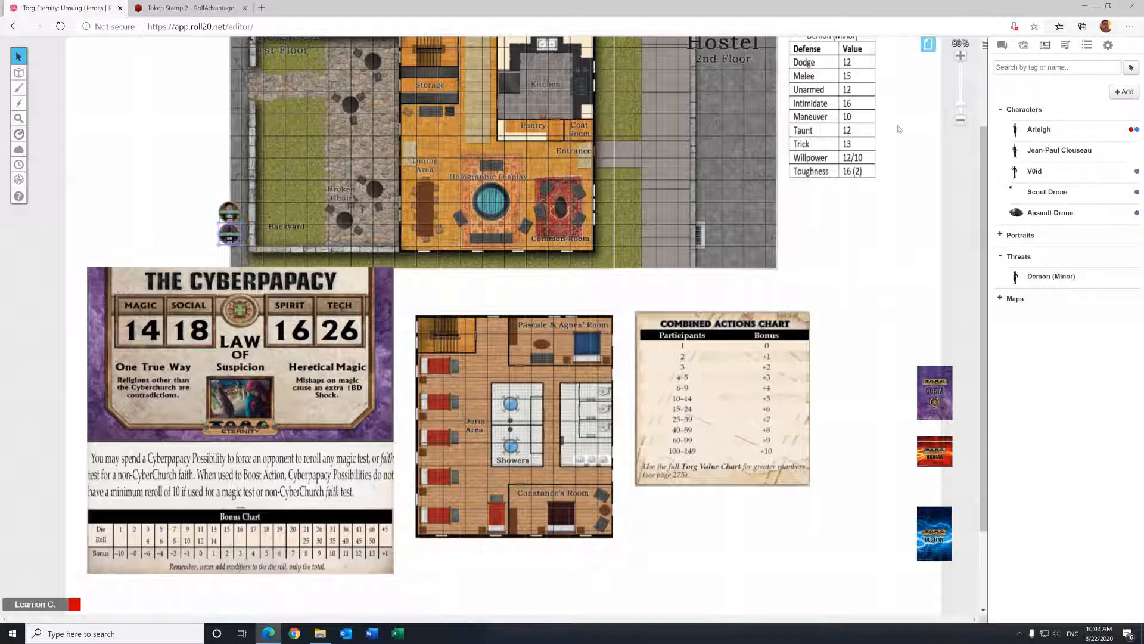
{"action": "left_click", "coordinate": [927, 48]}
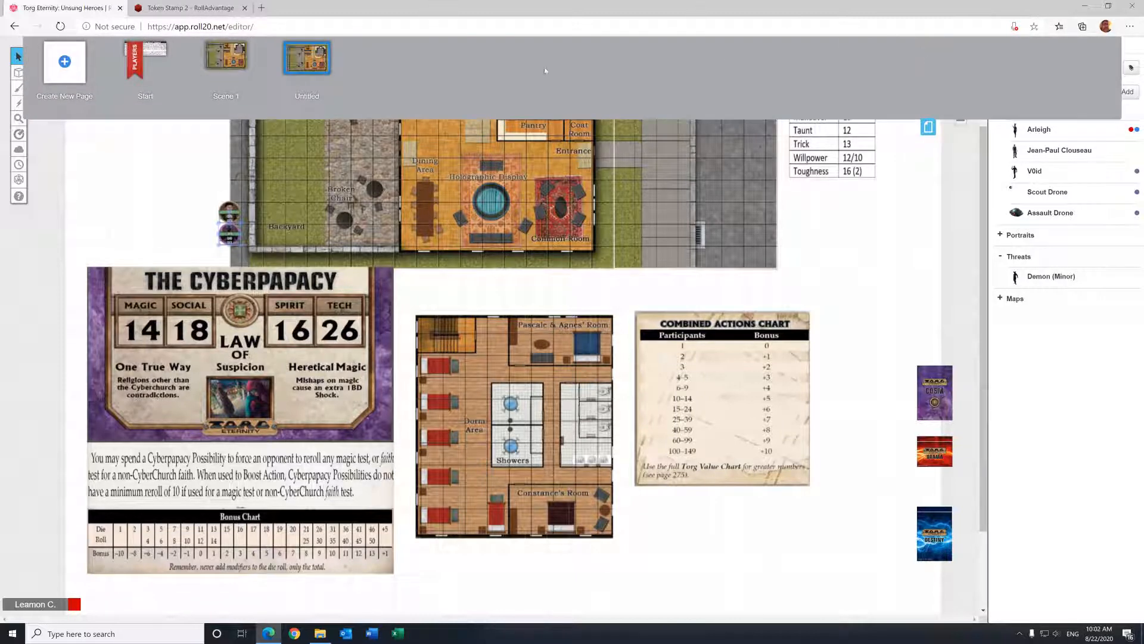
{"action": "left_click", "coordinate": [298, 70]}
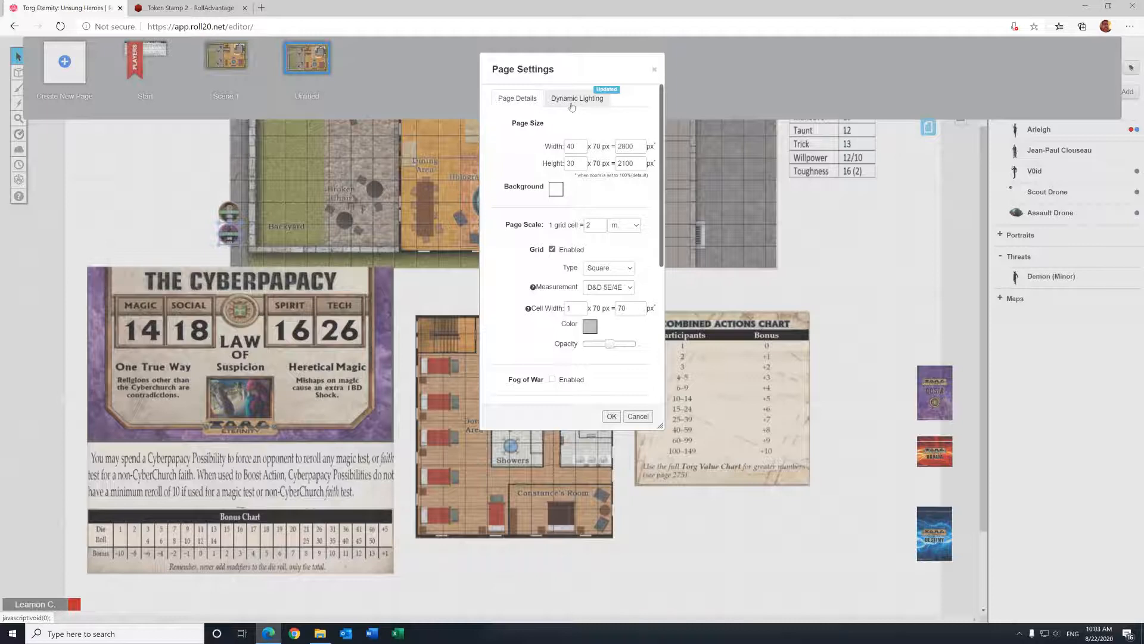
{"action": "scroll", "coordinate": [544, 205], "scroll_direction": "down", "scroll_amount": 2}
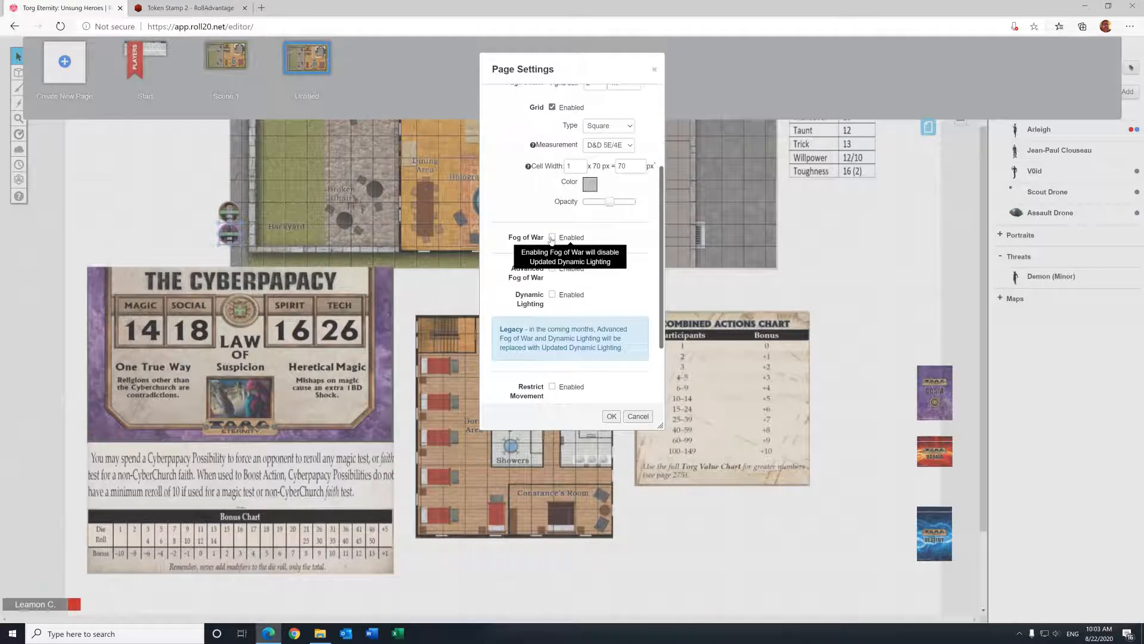
{"action": "left_click", "coordinate": [552, 237]}
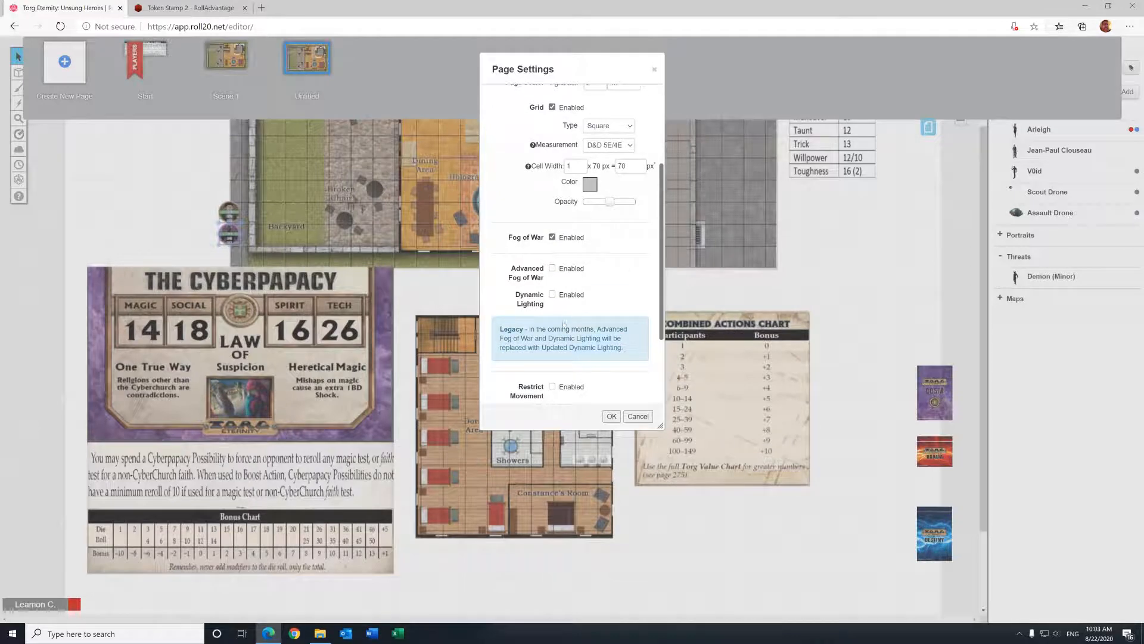
{"action": "left_click", "coordinate": [610, 417]}
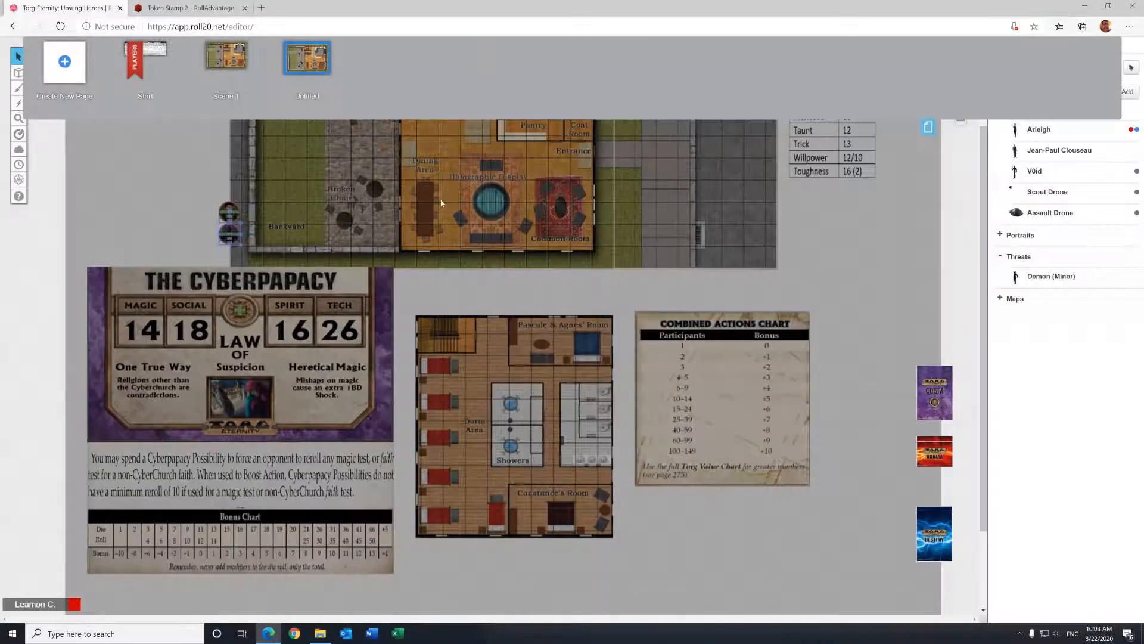
{"action": "left_click", "coordinate": [928, 127]}
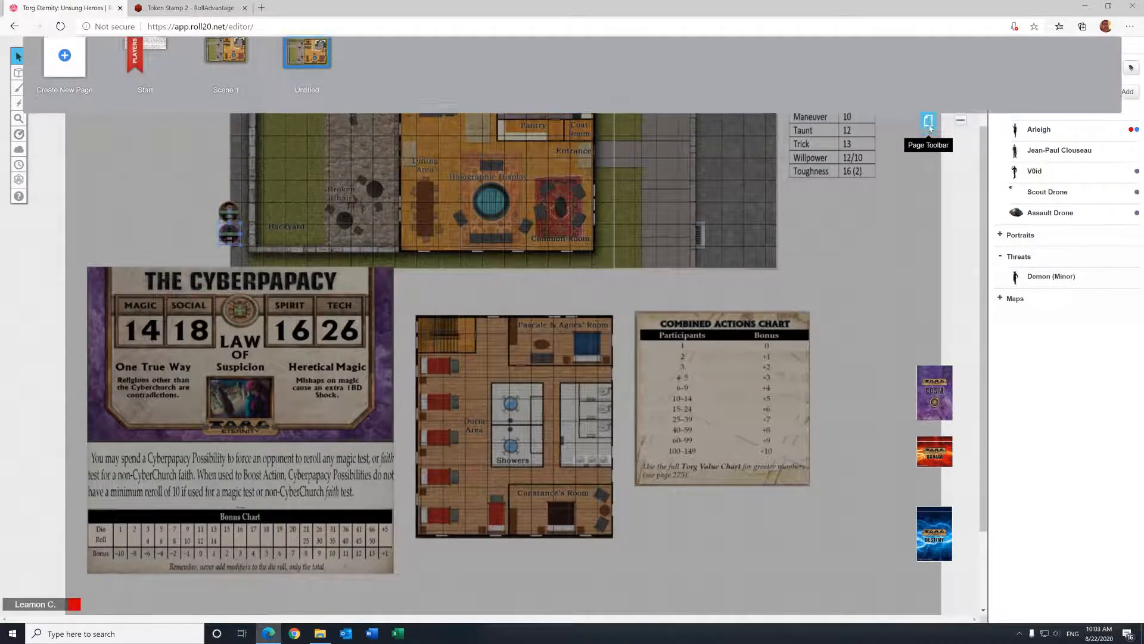
{"action": "scroll", "coordinate": [595, 328], "scroll_direction": "up", "scroll_amount": 3}
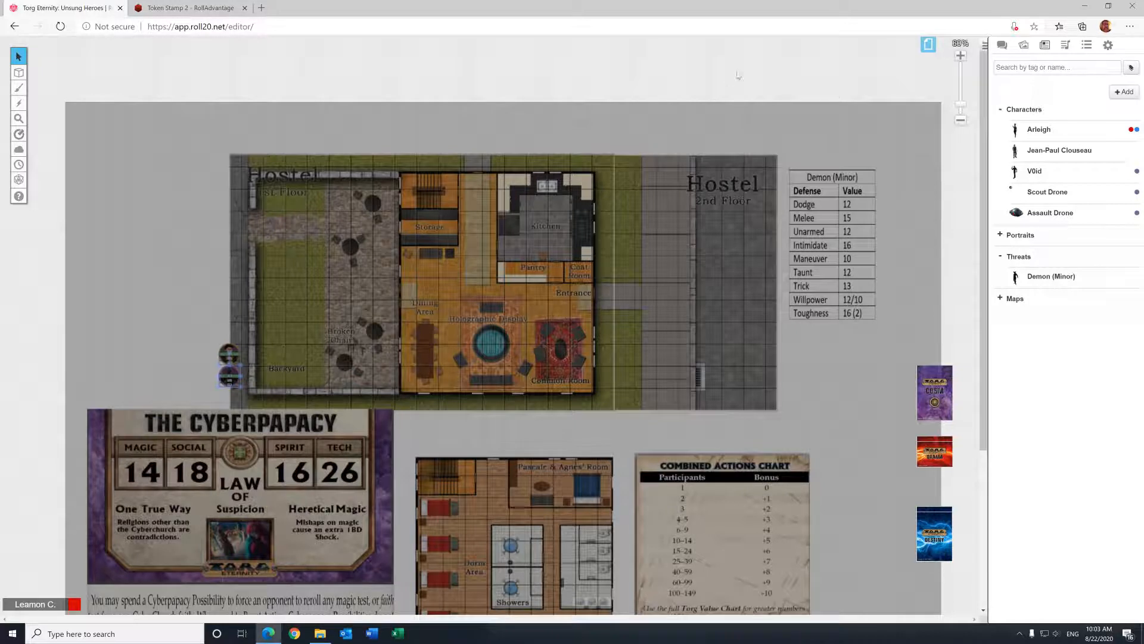
Step: Switch to the Start page and enlarge its reference charts and tokens to 120% for viewing
{"action": "left_click", "coordinate": [929, 45]}
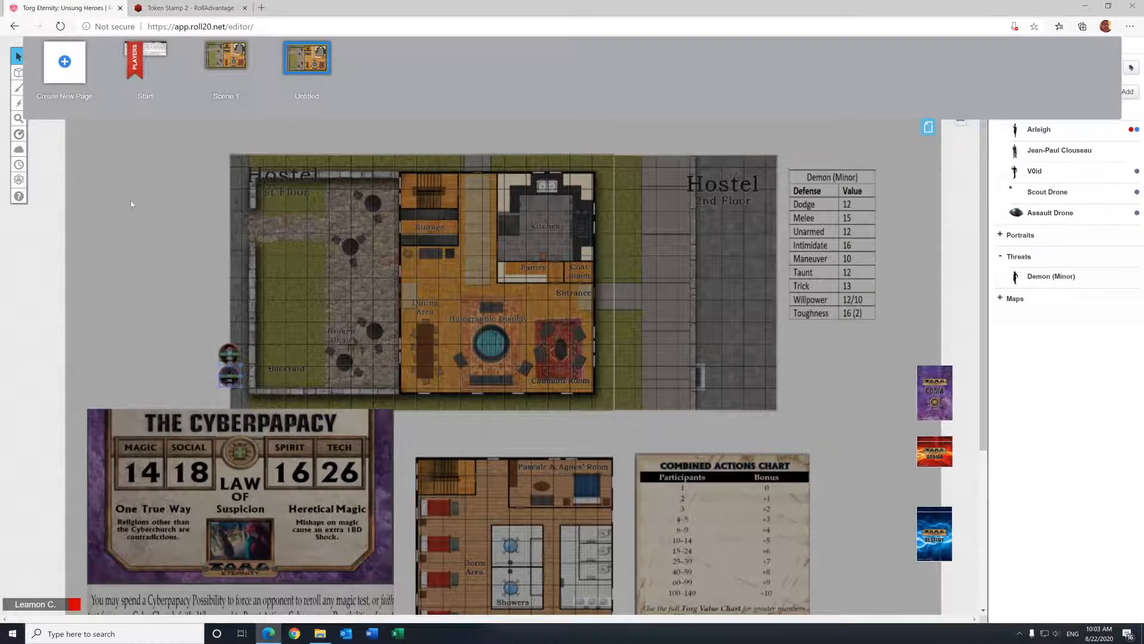
{"action": "mouse_move", "coordinate": [132, 57]}
{"action": "mouse_move", "coordinate": [134, 57]}
{"action": "left_mouse_down"}
{"action": "mouse_move", "coordinate": [168, 57]}
{"action": "mouse_move", "coordinate": [147, 56]}
{"action": "left_mouse_up"}
{"action": "left_click", "coordinate": [147, 56]}
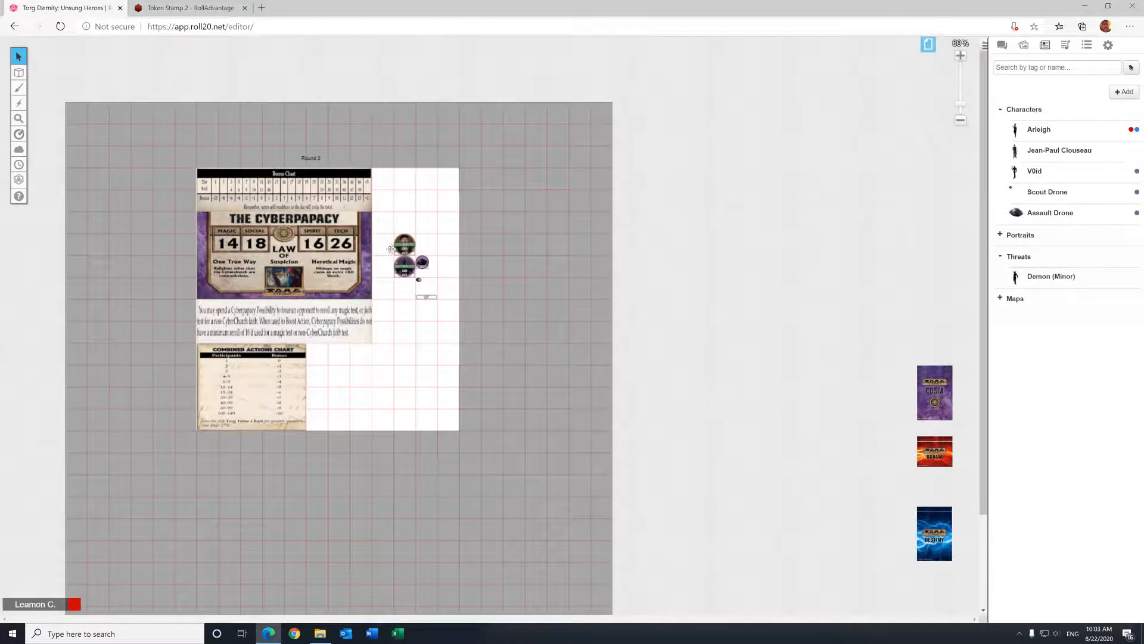
{"action": "scroll", "coordinate": [388, 506], "scroll_direction": "down", "scroll_amount": 3}
{"action": "scroll", "coordinate": [351, 463], "scroll_direction": "up", "scroll_amount": 3}
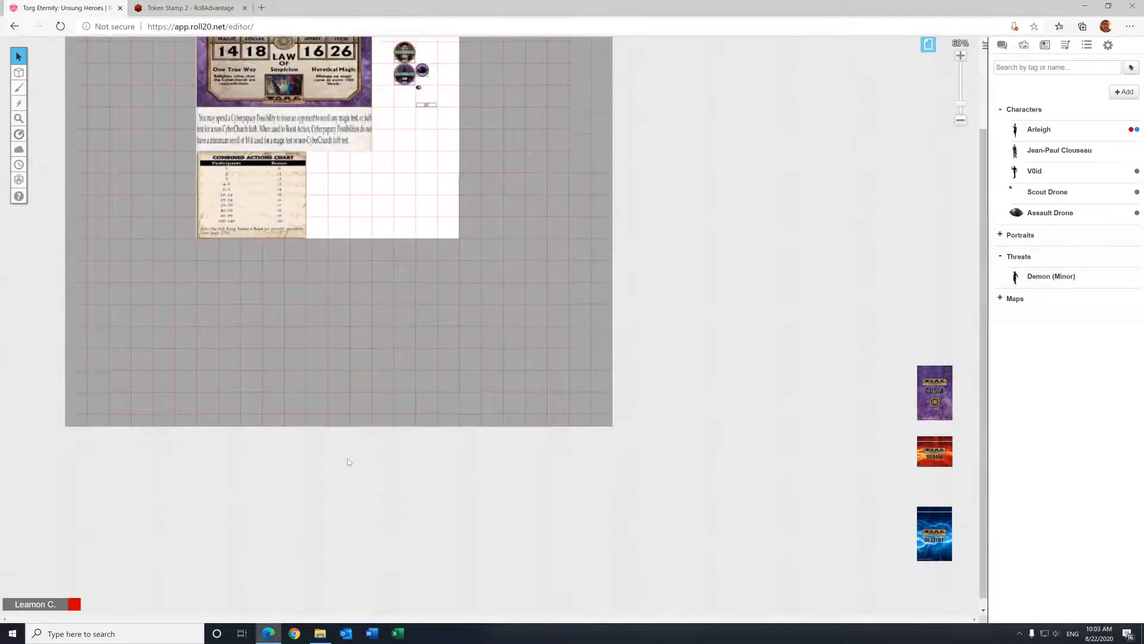
{"action": "left_click", "coordinate": [961, 57]}
{"action": "left_click", "coordinate": [964, 59]}
{"action": "left_click", "coordinate": [963, 59]}
{"action": "left_click", "coordinate": [963, 59]}
{"action": "left_click", "coordinate": [963, 59]}
{"action": "left_click", "coordinate": [963, 59]}
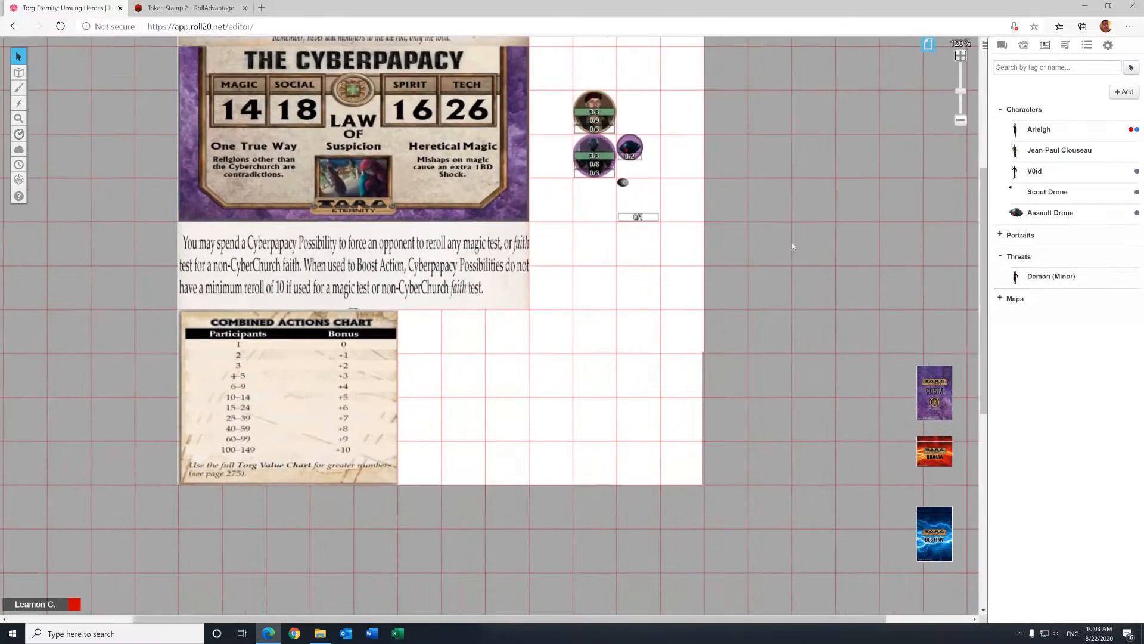
{"action": "scroll", "coordinate": [713, 410], "scroll_direction": "up", "scroll_amount": 3}
{"action": "scroll", "coordinate": [699, 419], "scroll_direction": "down", "scroll_amount": 1}
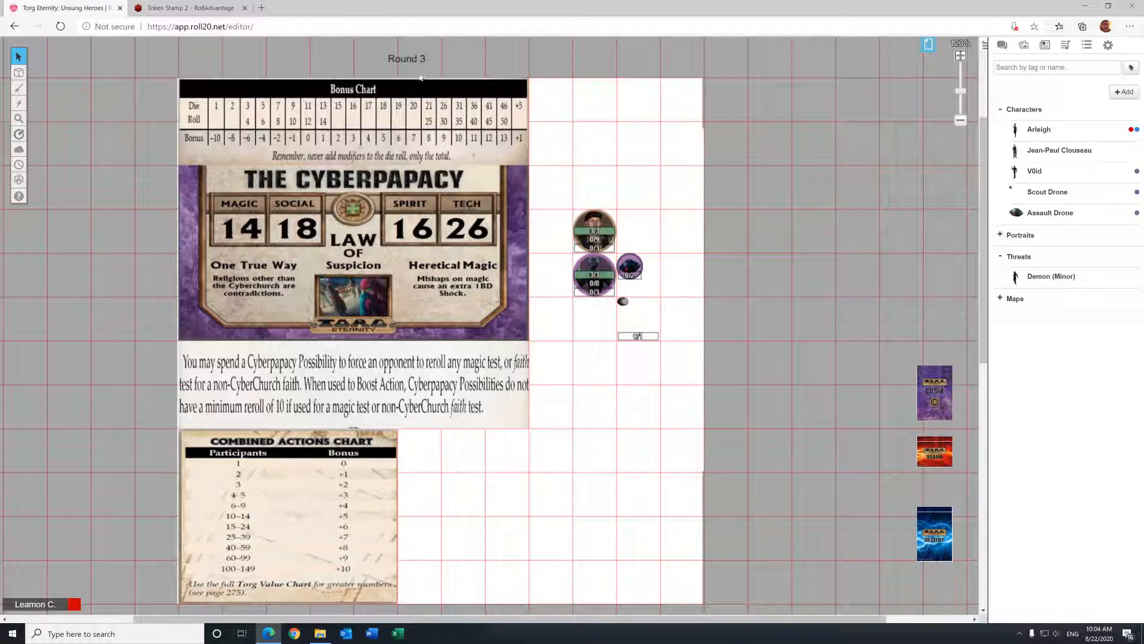
Step: Delete the "Round 3" text label above the Bonus Chart on the Start page
{"action": "left_click", "coordinate": [413, 58]}
{"action": "key", "text": "Delete"}
{"action": "scroll", "coordinate": [532, 417], "scroll_direction": "up", "scroll_amount": 1}
{"action": "scroll", "coordinate": [532, 467], "scroll_direction": "down", "scroll_amount": 3}
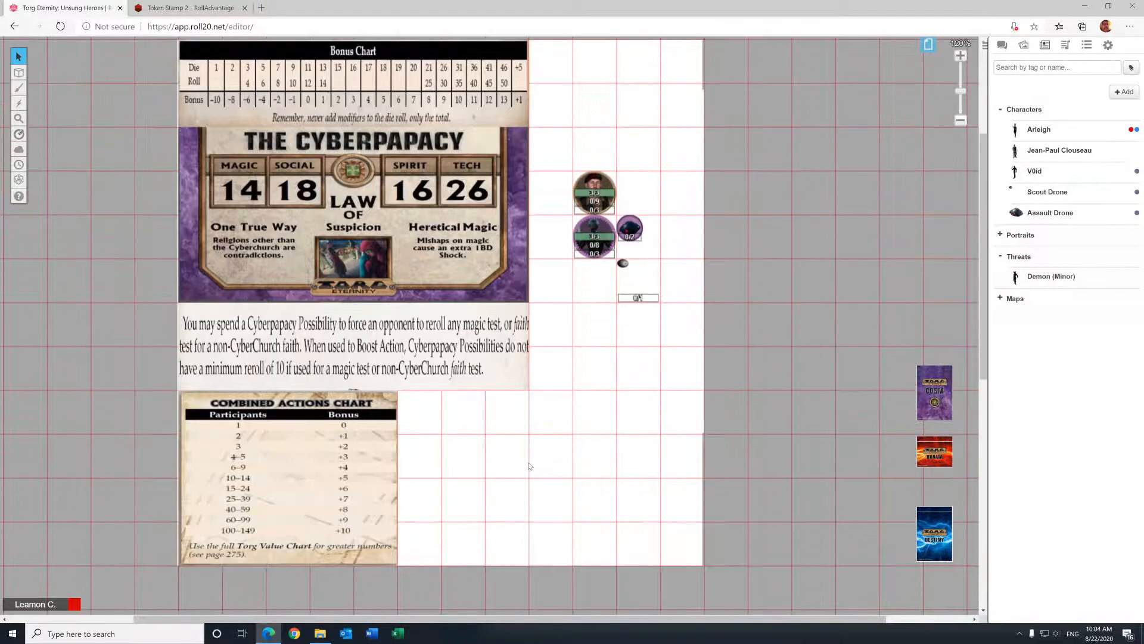
{"action": "scroll", "coordinate": [587, 396], "scroll_direction": "up", "scroll_amount": 1}
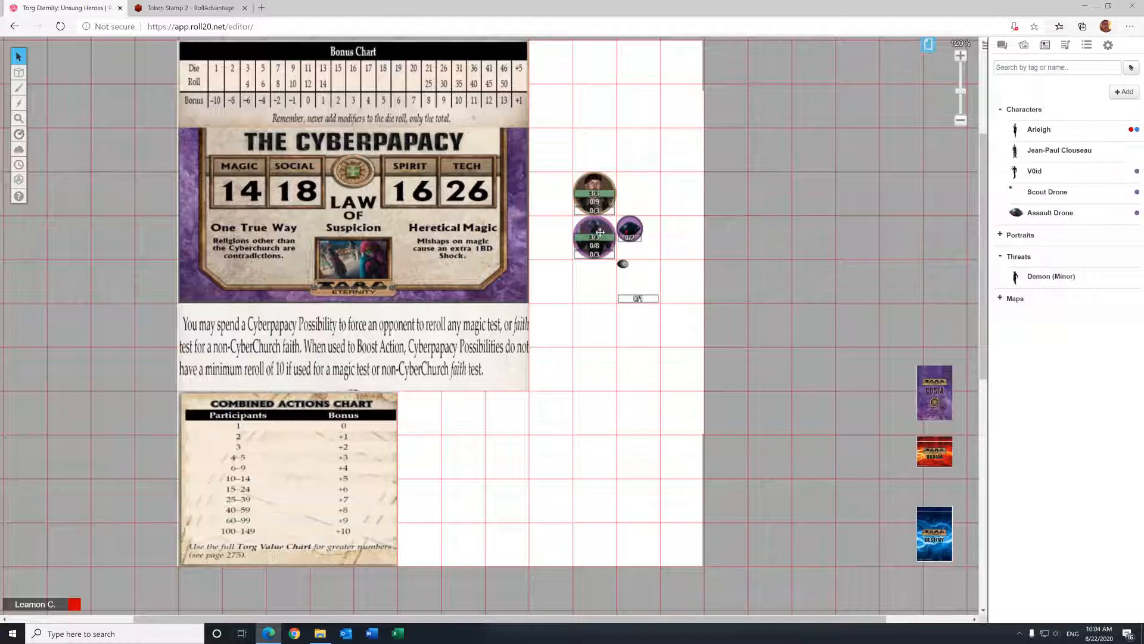
{"action": "scroll", "coordinate": [435, 398], "scroll_direction": "up", "scroll_amount": 1}
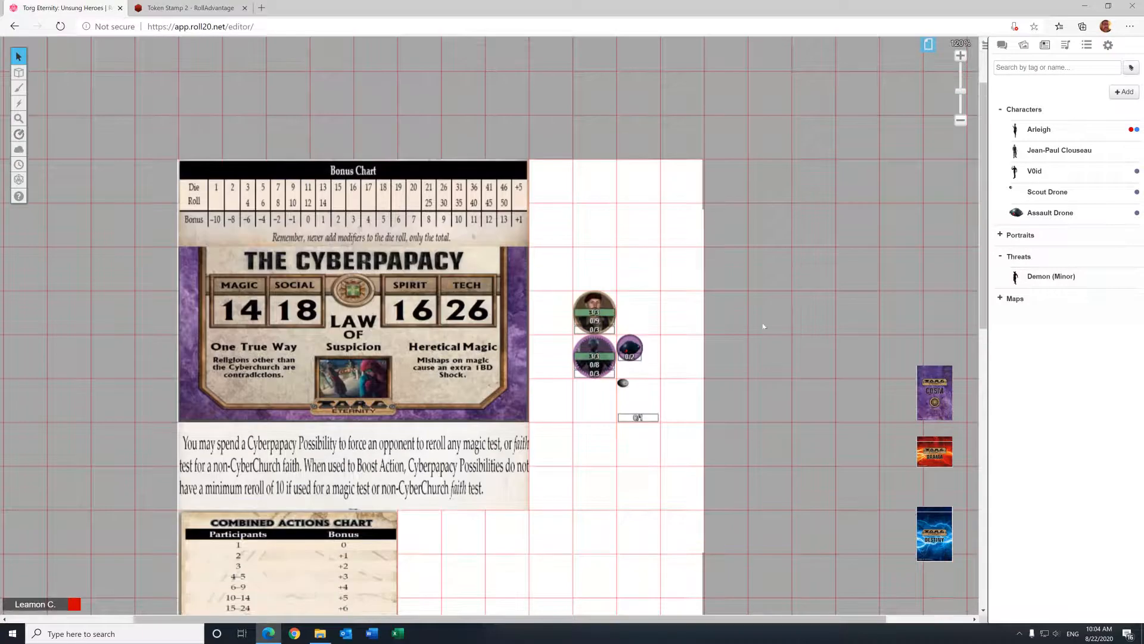
{"action": "scroll", "coordinate": [762, 469], "scroll_direction": "down", "scroll_amount": 1}
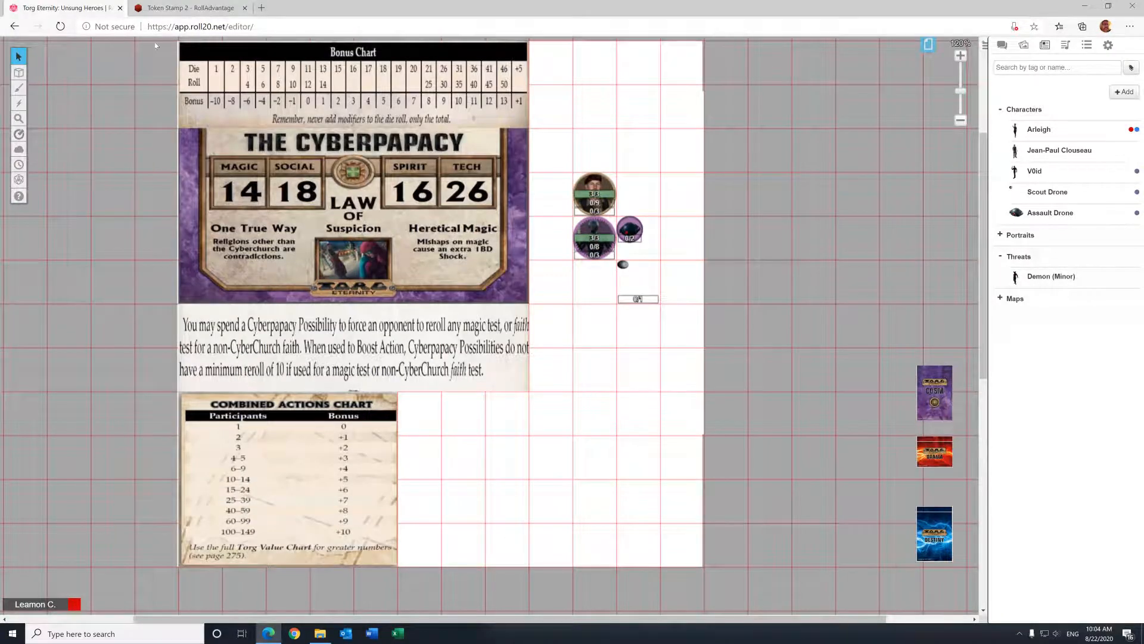
{"action": "scroll", "coordinate": [155, 45], "scroll_direction": "up", "scroll_amount": 1}
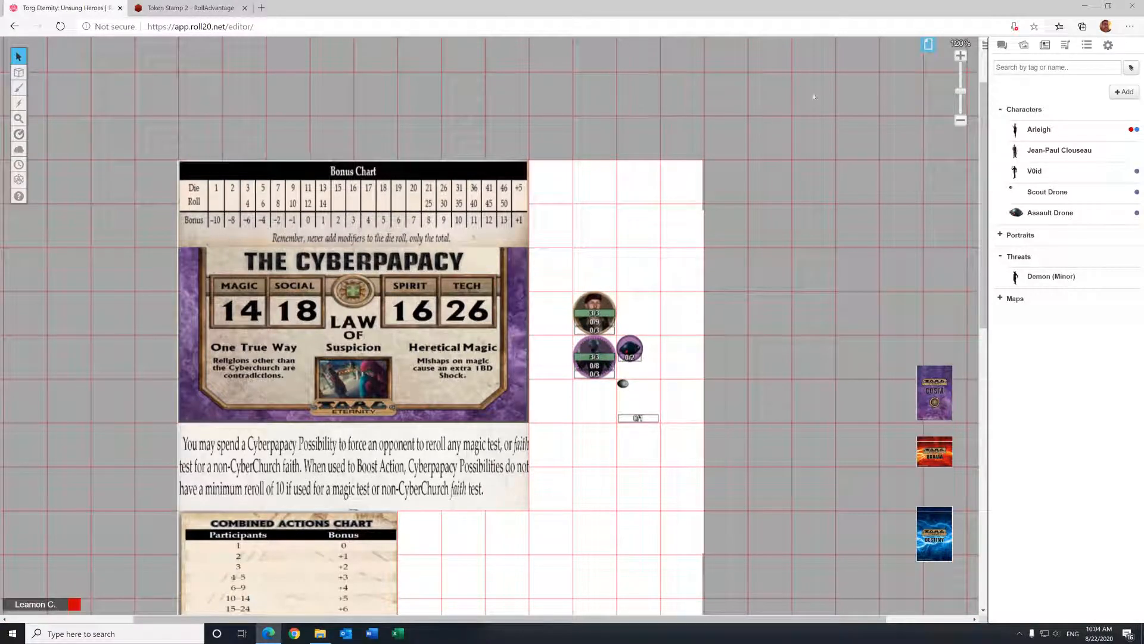
Step: Try to send an individual player to the Untitled page, and hide the page list
{"action": "left_click", "coordinate": [928, 44]}
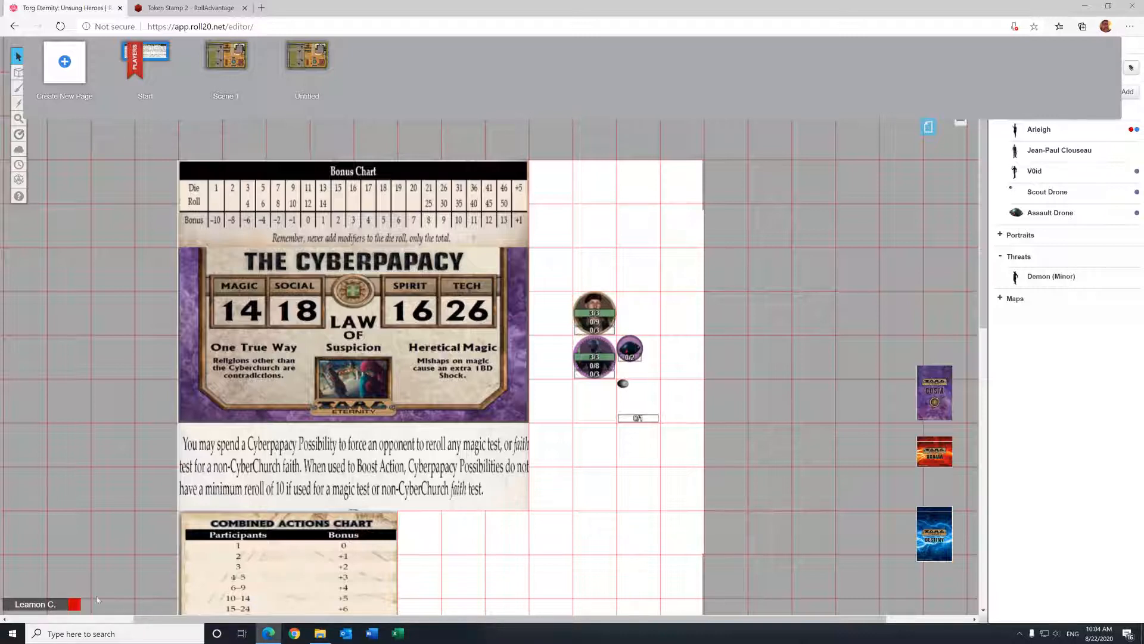
{"action": "left_click_drag", "start_coordinate": [54, 607], "coordinate": [305, 77]}
{"action": "left_click", "coordinate": [928, 127]}
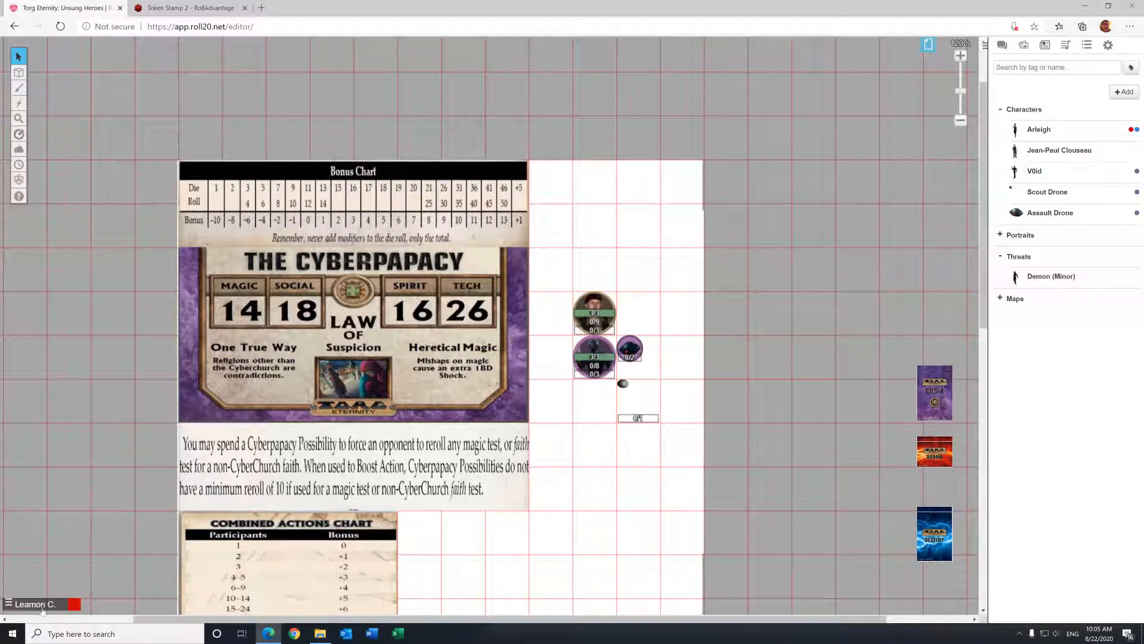
Step: Open the personal settings and examine the player avatar options and the video and audio chat options
{"action": "left_click", "coordinate": [1108, 45]}
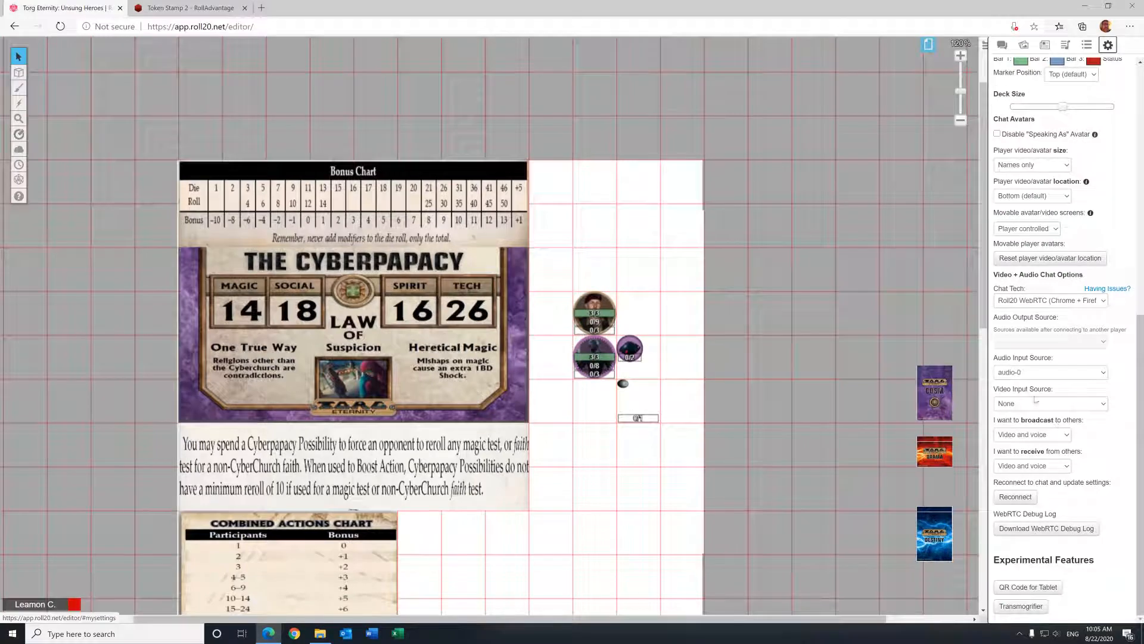
{"action": "scroll", "coordinate": [1036, 223], "scroll_direction": "up", "scroll_amount": 2}
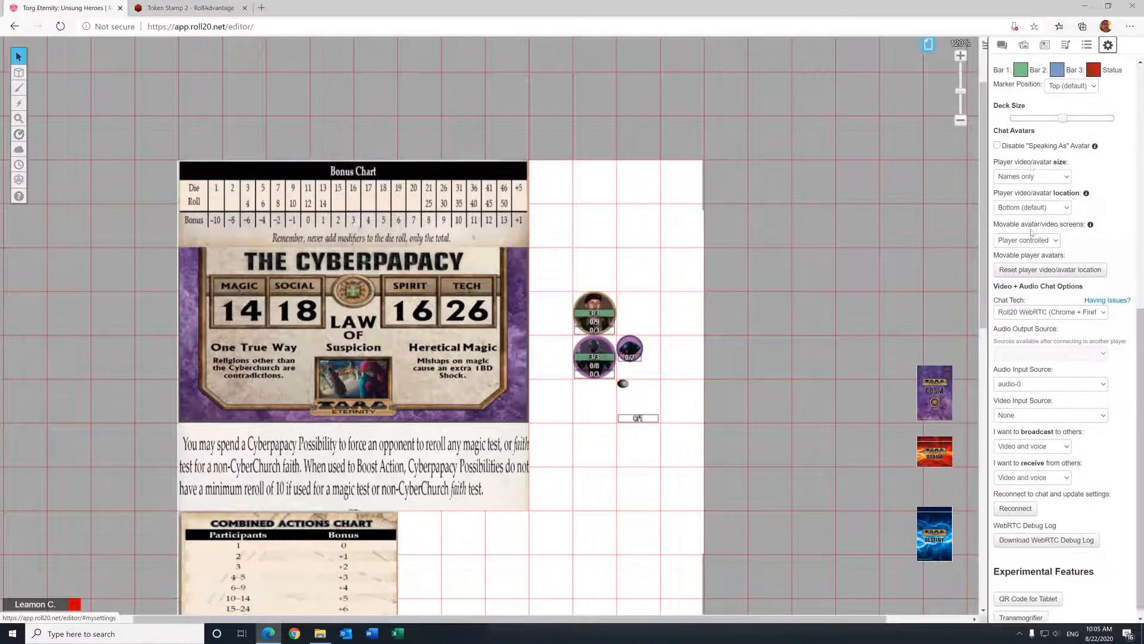
{"action": "scroll", "coordinate": [1032, 257], "scroll_direction": "down", "scroll_amount": 2}
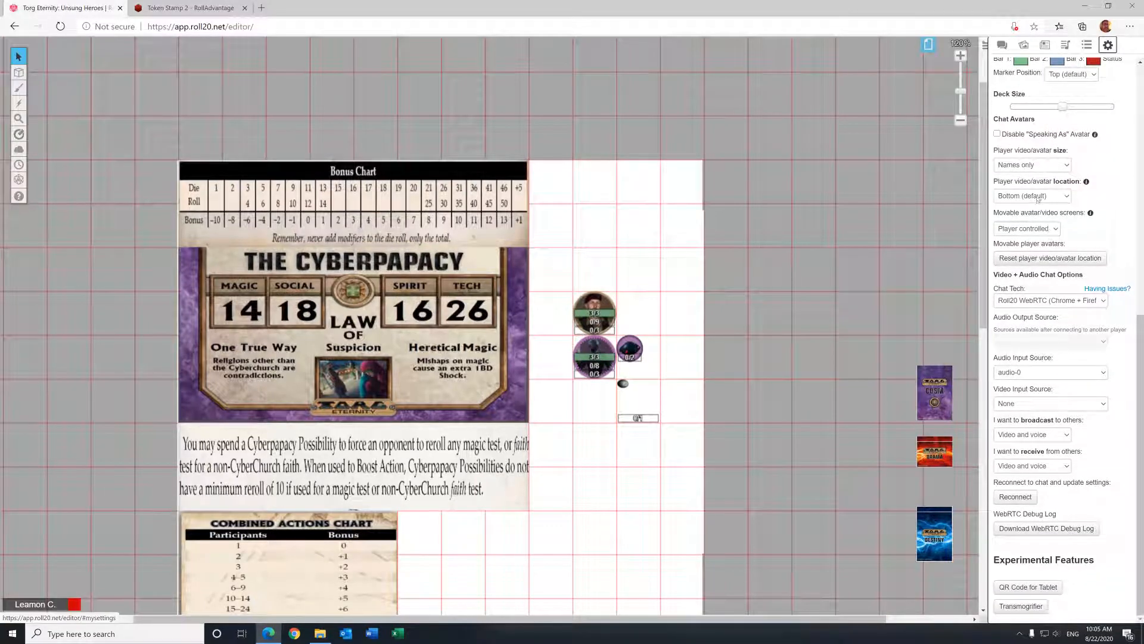
Step: Preview the Large player video/avatar size, and return the setting to Names only
{"action": "left_click", "coordinate": [1032, 167]}
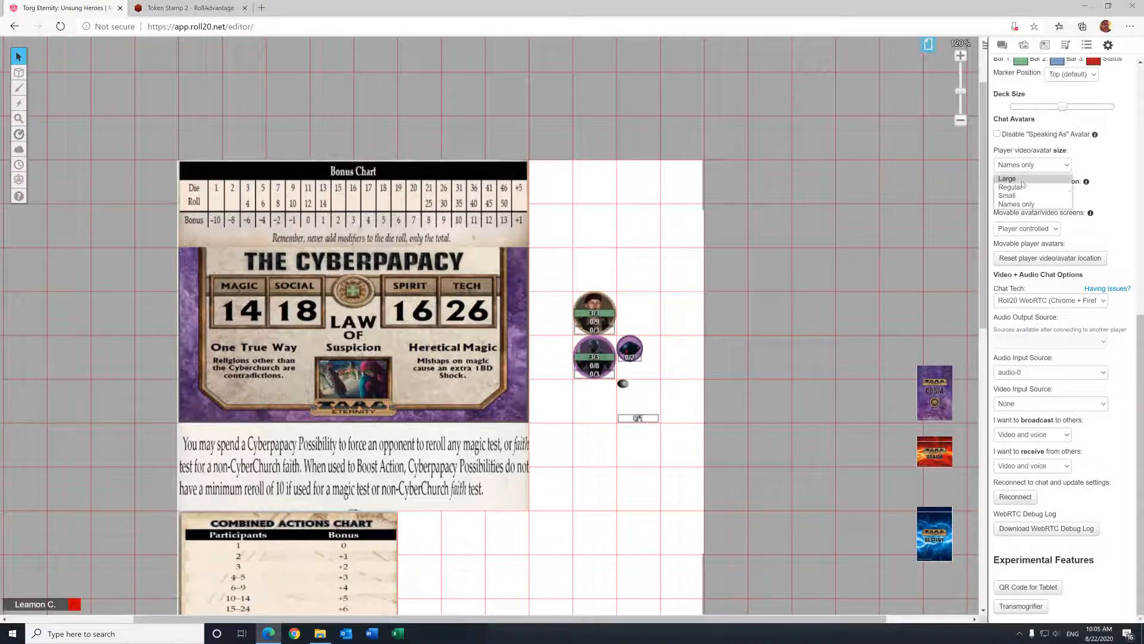
{"action": "left_click", "coordinate": [1022, 180]}
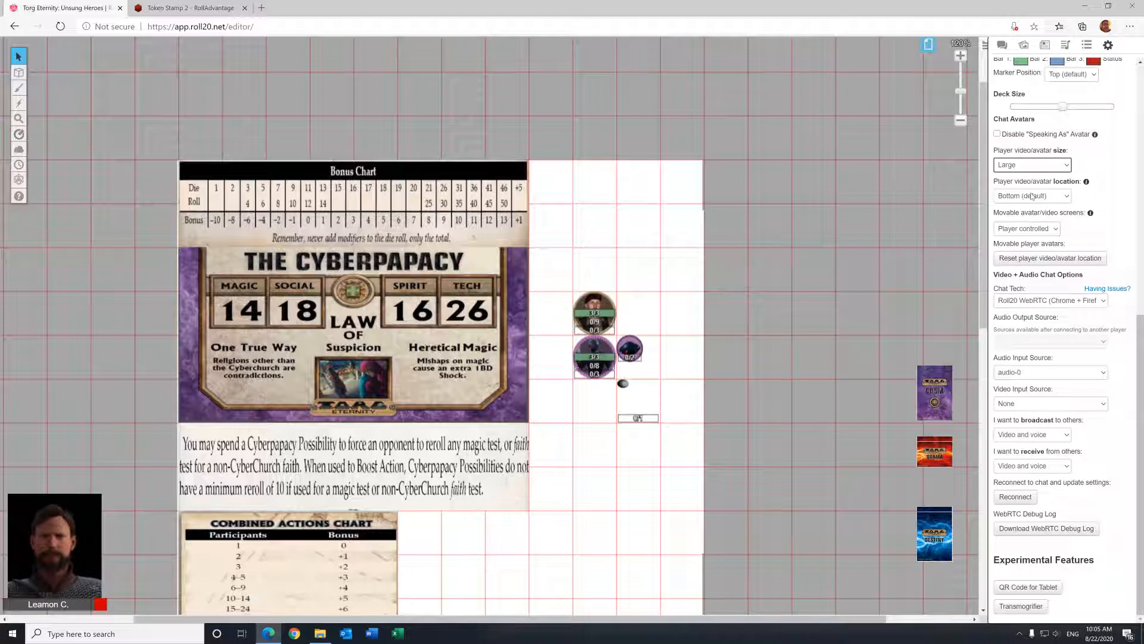
{"action": "left_click", "coordinate": [1027, 169]}
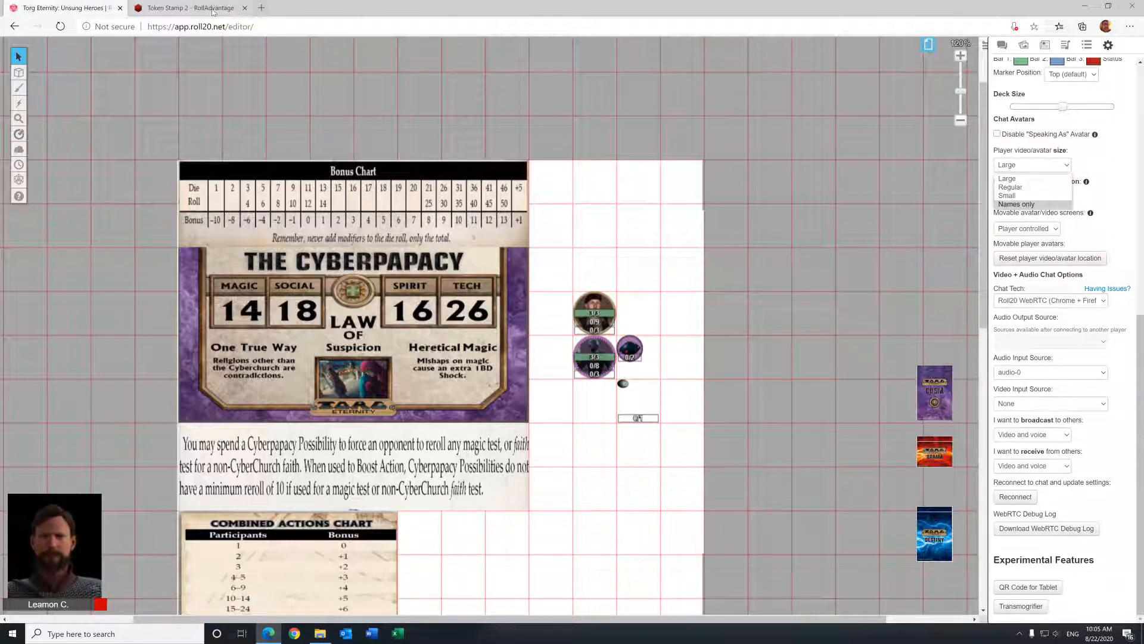
{"action": "left_click", "coordinate": [928, 45]}
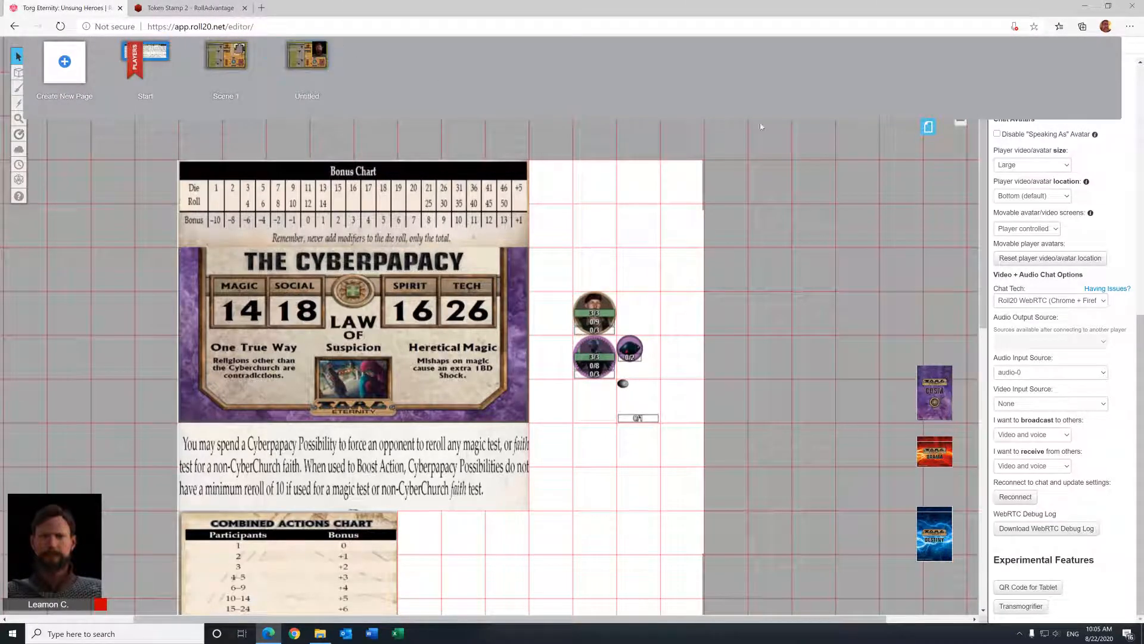
{"action": "left_click", "coordinate": [928, 126]}
{"action": "left_click", "coordinate": [1031, 165]}
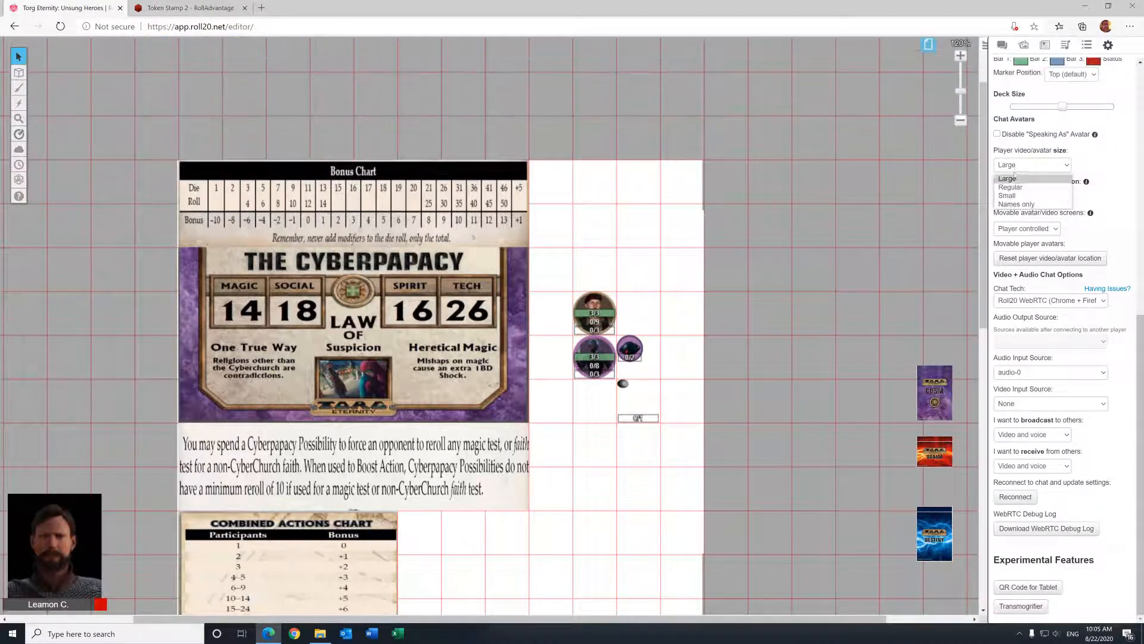
{"action": "left_click", "coordinate": [1015, 204]}
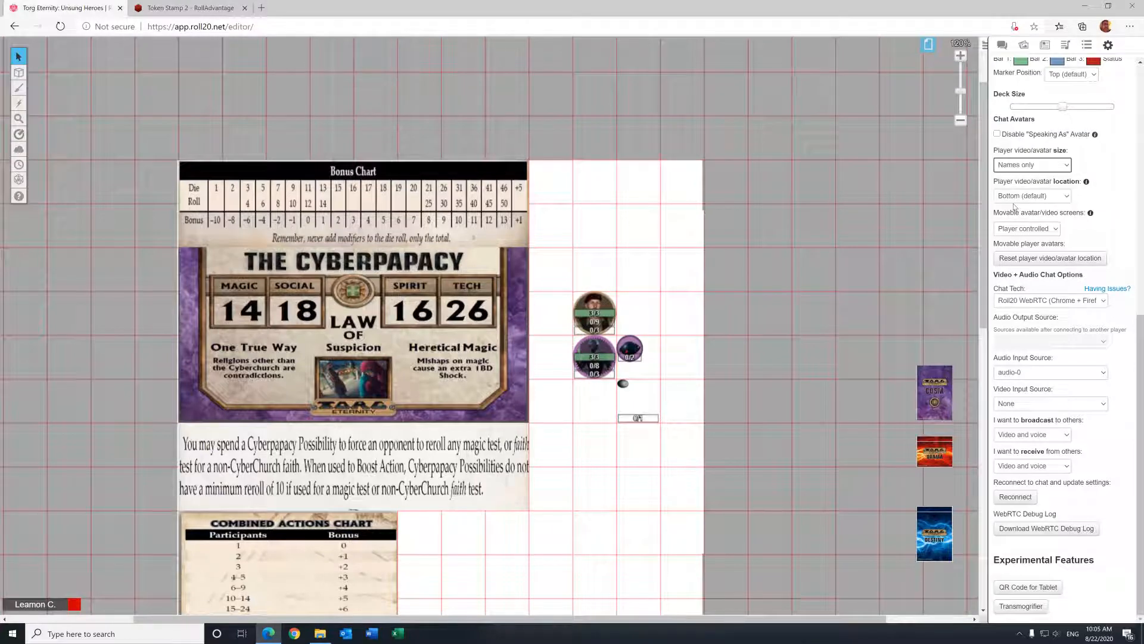
{"action": "left_click", "coordinate": [927, 44]}
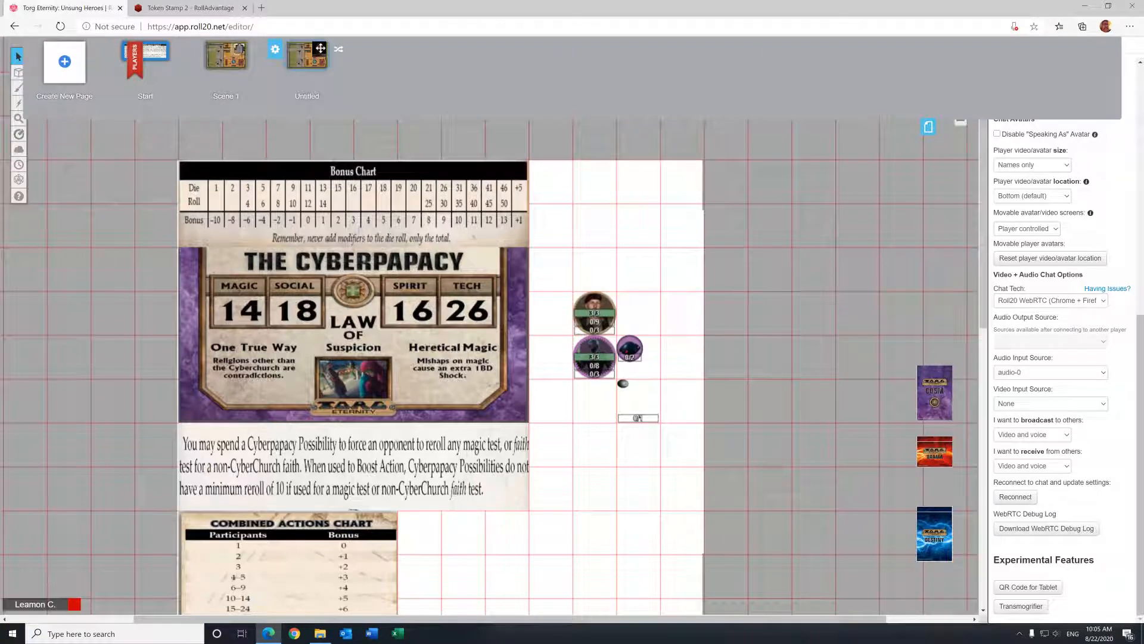
{"action": "left_click", "coordinate": [928, 126]}
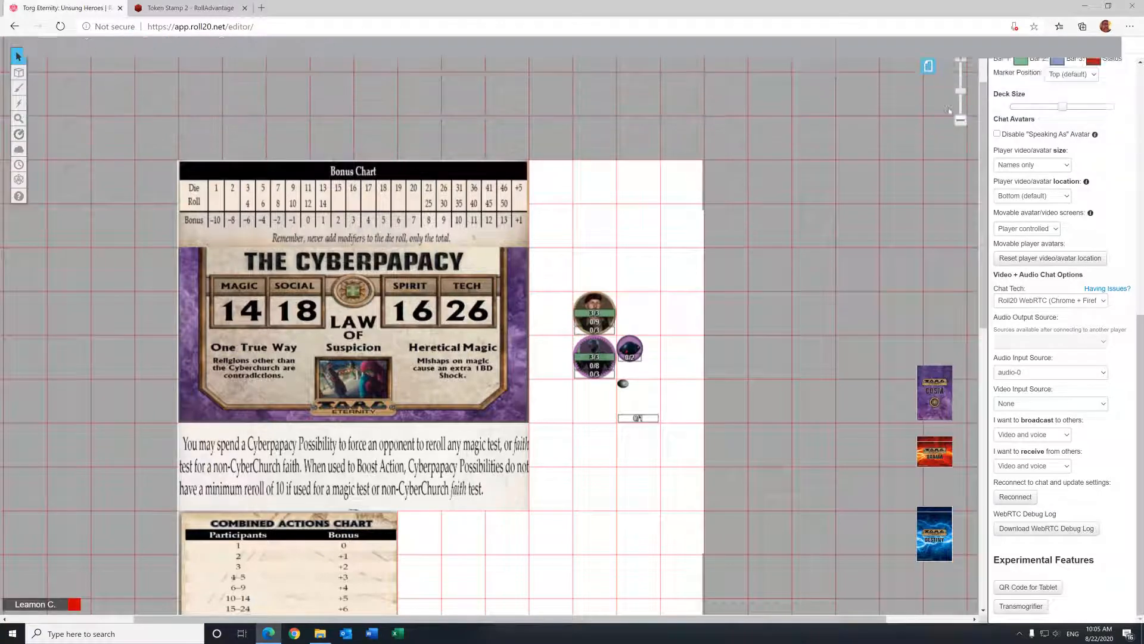
Step: Re-join the game as a player to check the player's view, and return as GM
{"action": "scroll", "coordinate": [1096, 176], "scroll_direction": "up", "scroll_amount": 8}
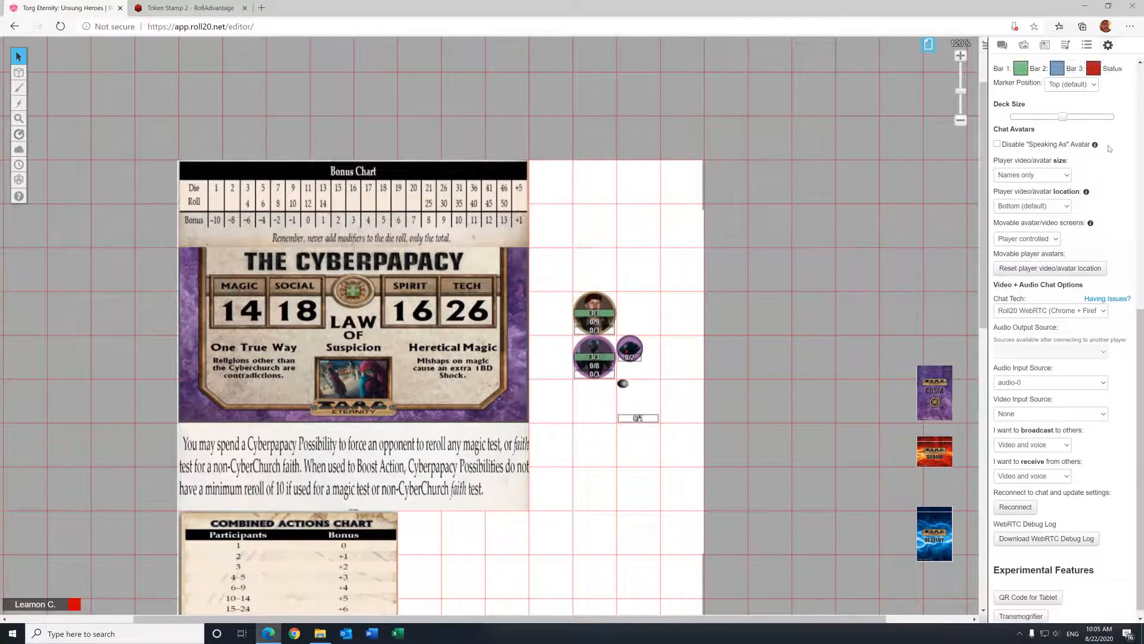
{"action": "left_click", "coordinate": [1103, 68]}
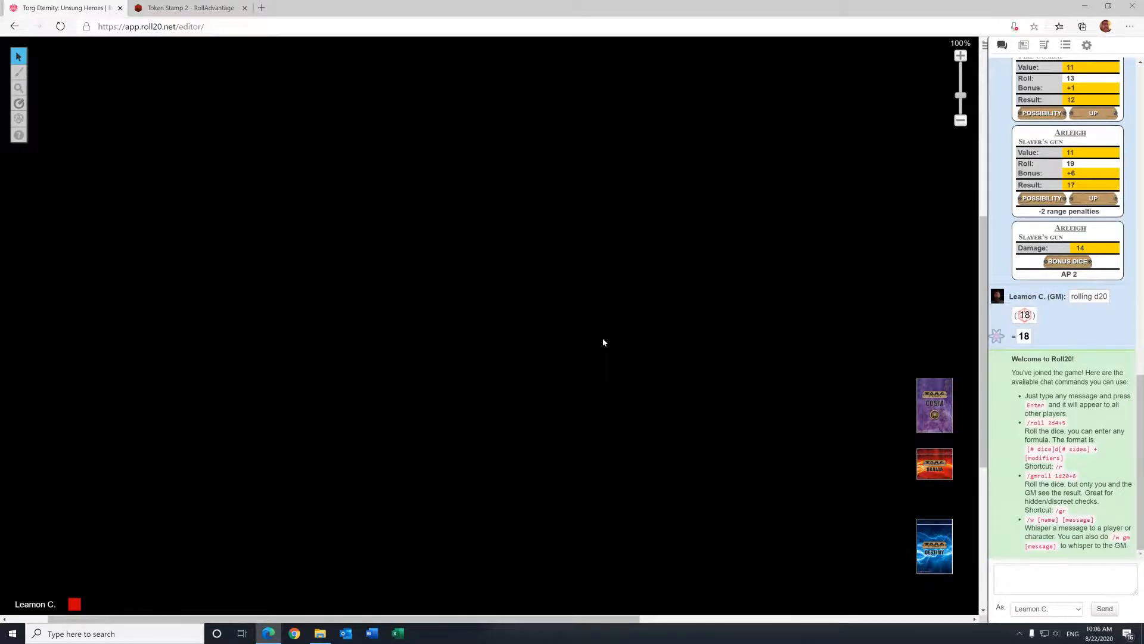
{"action": "left_click", "coordinate": [1089, 47]}
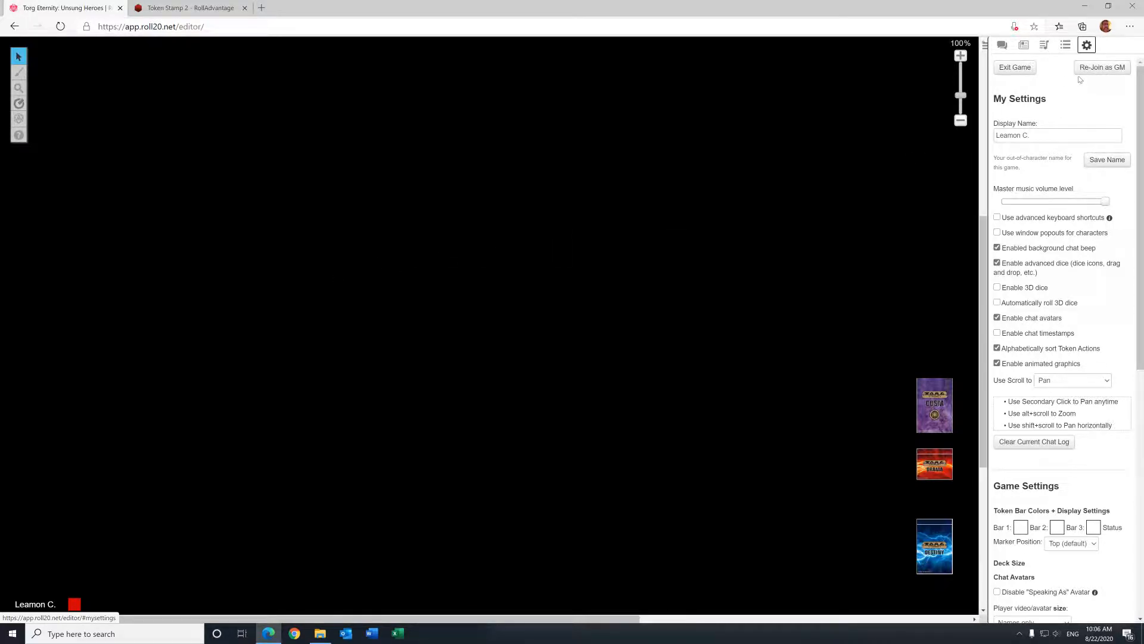
{"action": "left_click", "coordinate": [1123, 69]}
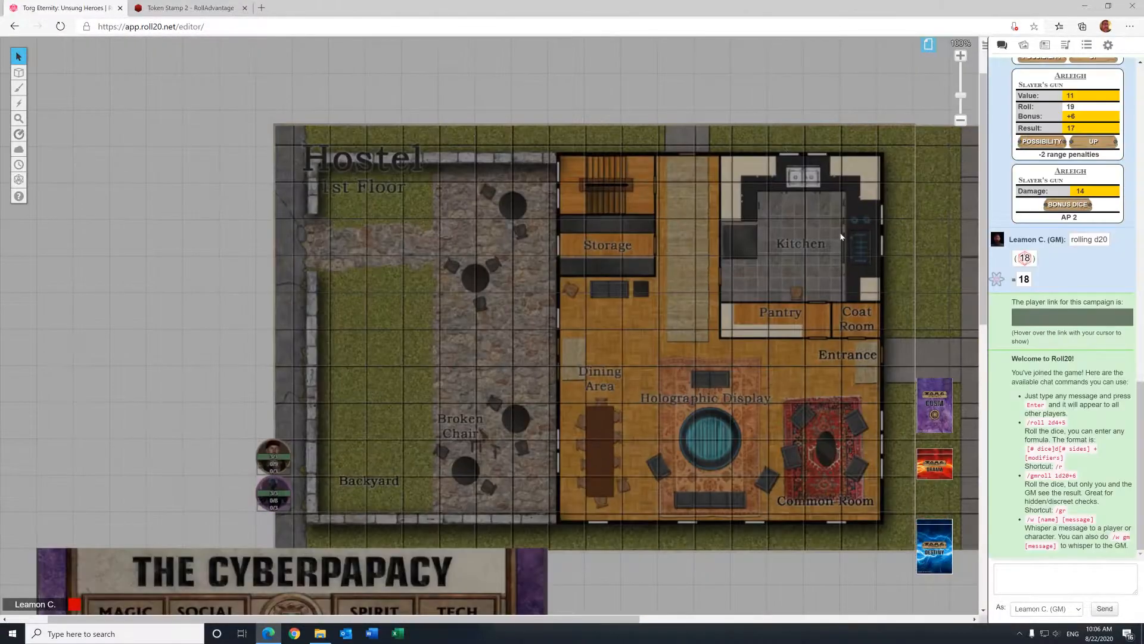
Step: Return the individually assigned player to the Players ribbon on the Start page, and hide the page list
{"action": "left_click", "coordinate": [930, 46]}
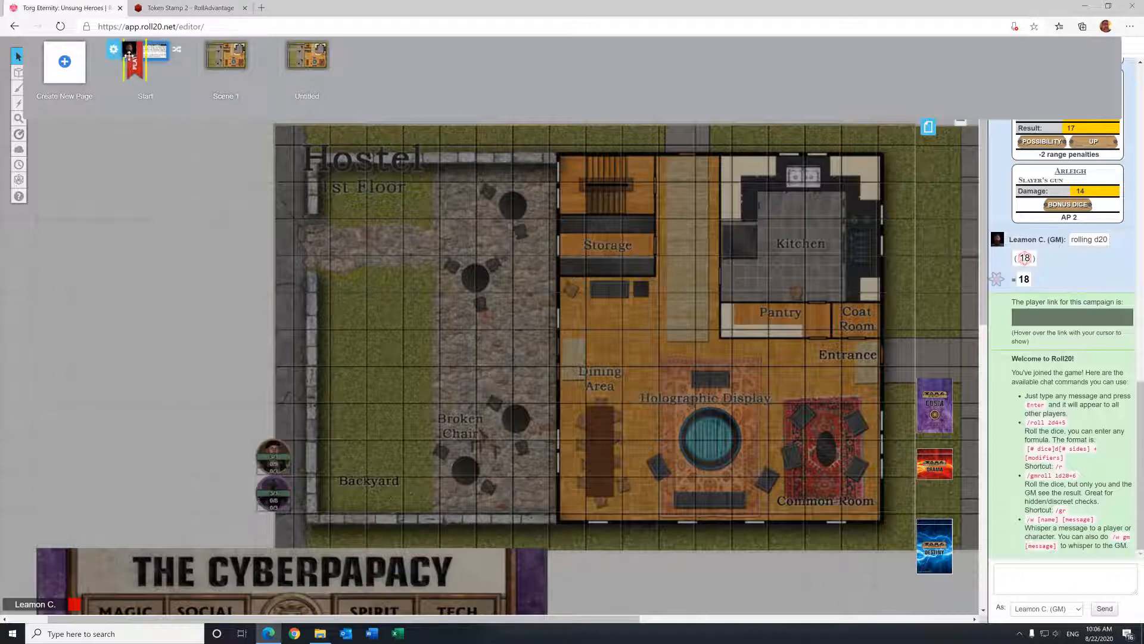
{"action": "mouse_move", "coordinate": [129, 55]}
{"action": "left_mouse_down"}
{"action": "mouse_move", "coordinate": [294, 58]}
{"action": "mouse_move", "coordinate": [135, 62]}
{"action": "left_mouse_up"}
{"action": "left_click_drag", "start_coordinate": [134, 62], "coordinate": [135, 64]}
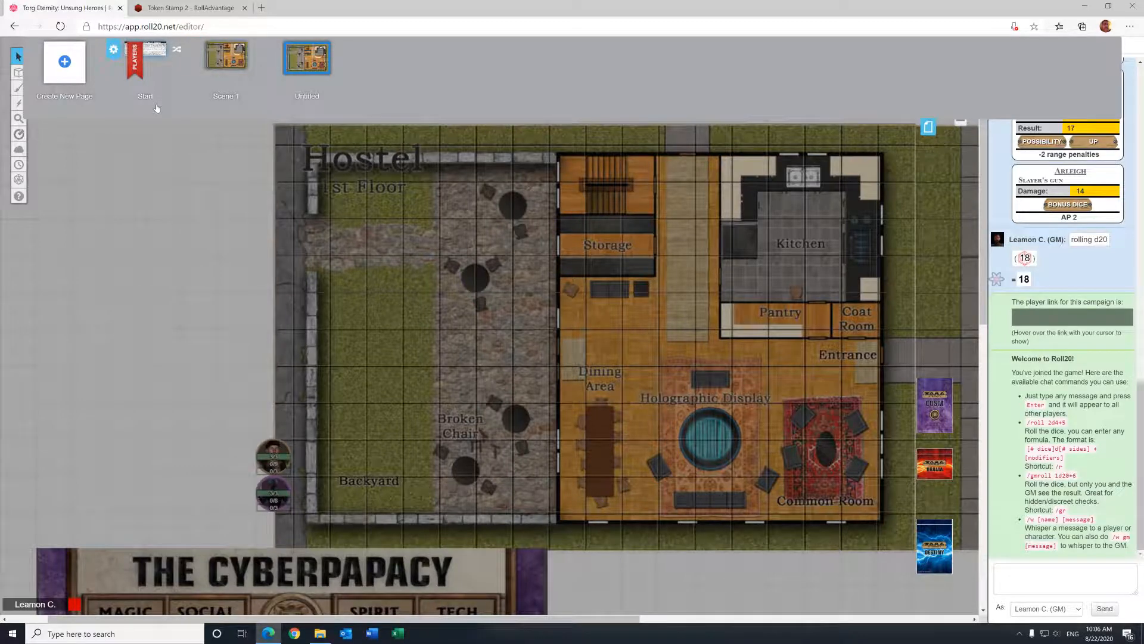
{"action": "left_click", "coordinate": [928, 127]}
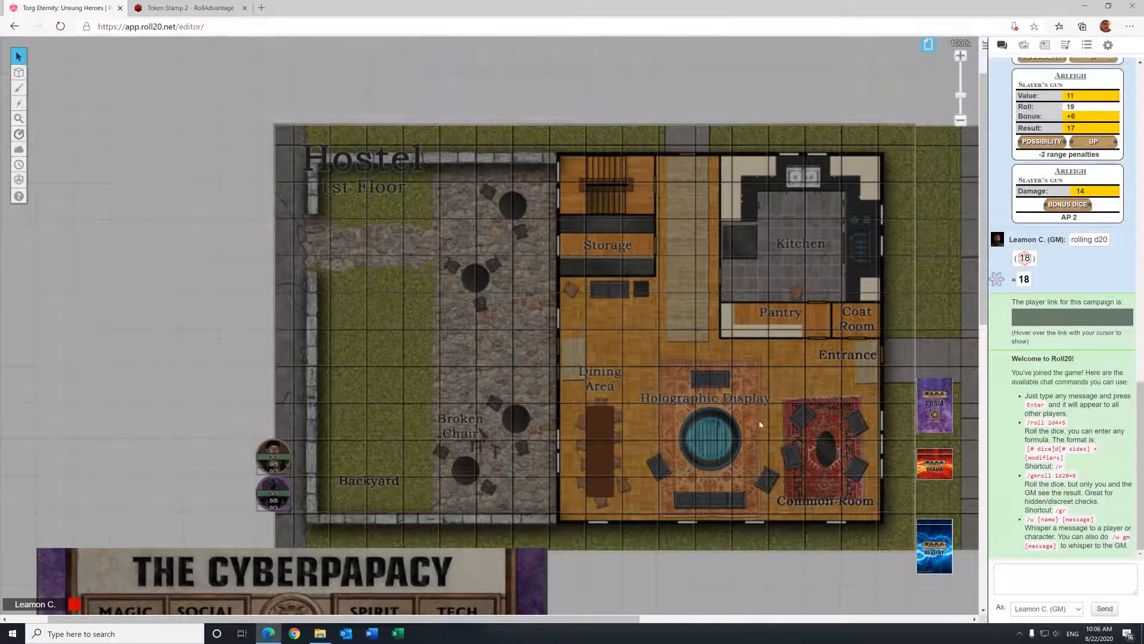
Step: Reveal the fogged area over the whole Hostel map, including the strip along its outer backyard edge
{"action": "left_click_drag", "start_coordinate": [636, 621], "coordinate": [745, 620]}
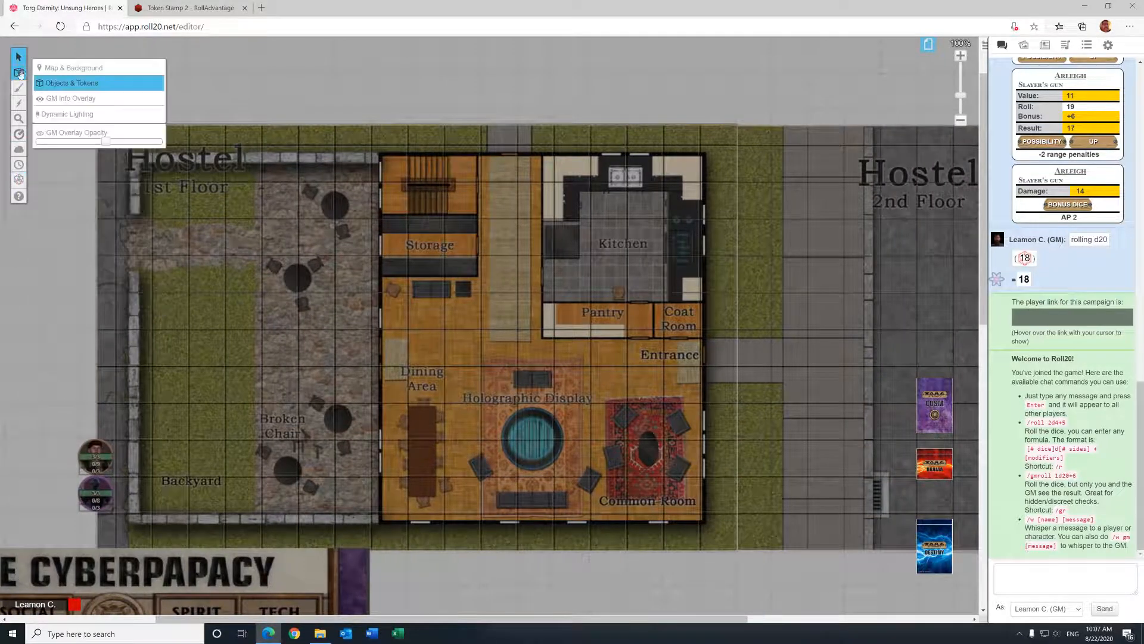
{"action": "mouse_move", "coordinate": [21, 138]}
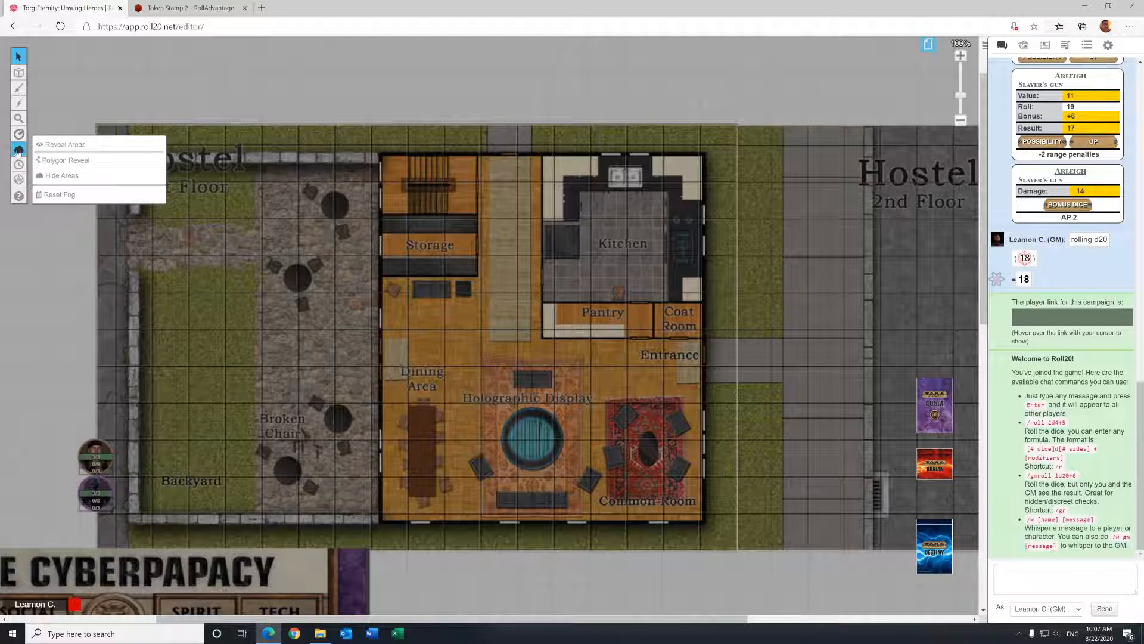
{"action": "left_click", "coordinate": [50, 149]}
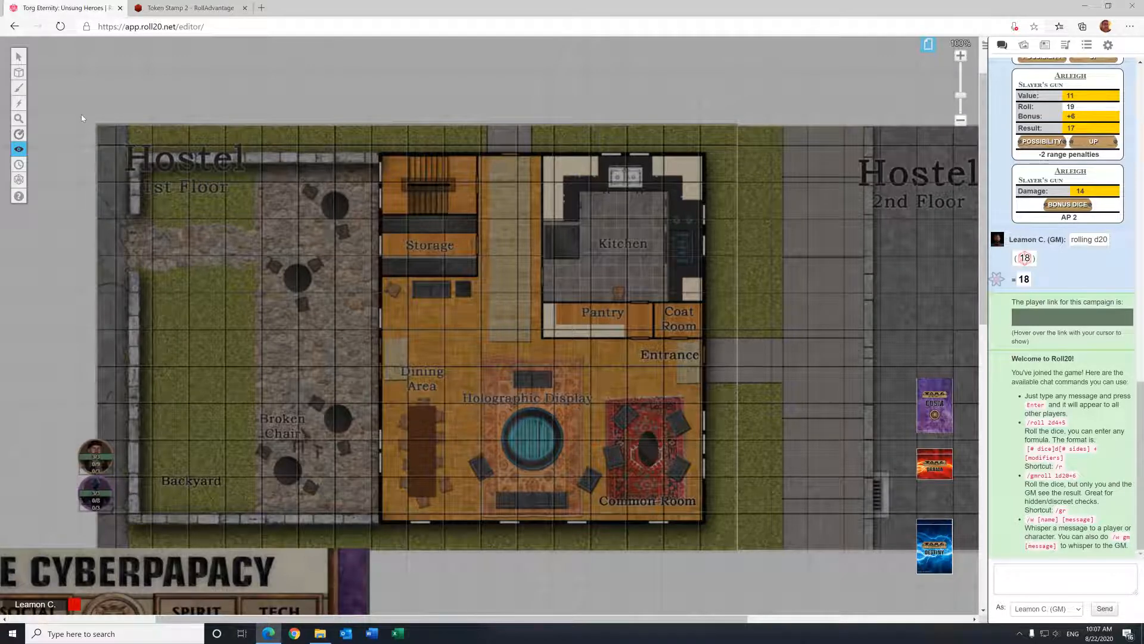
{"action": "left_click", "coordinate": [961, 121]}
{"action": "left_click", "coordinate": [961, 121]}
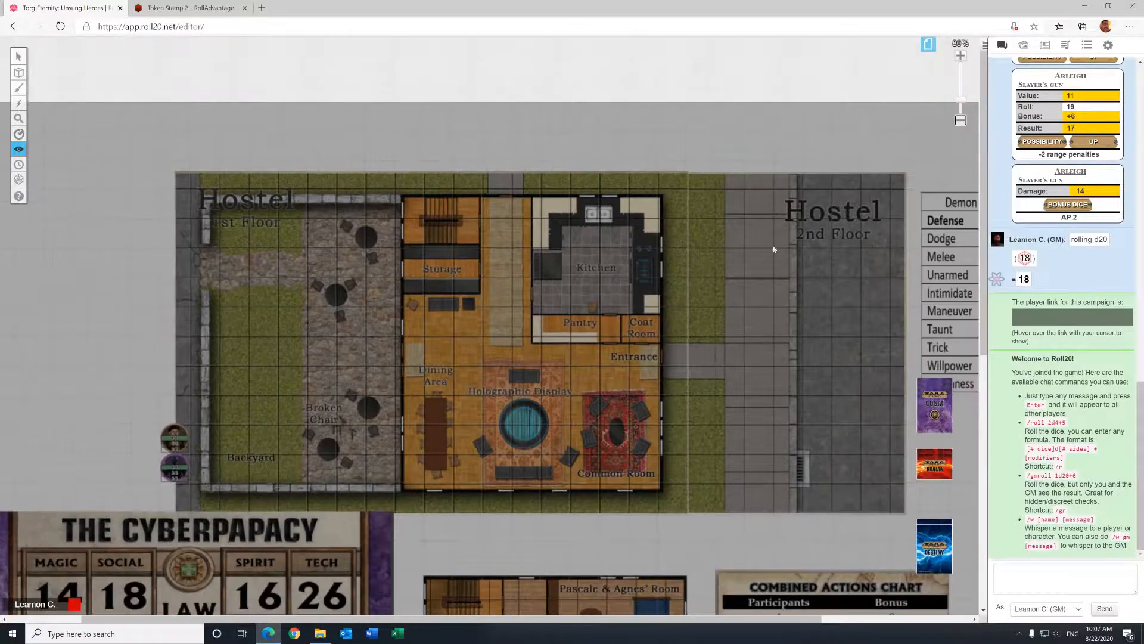
{"action": "left_click_drag", "start_coordinate": [582, 620], "coordinate": [614, 619]}
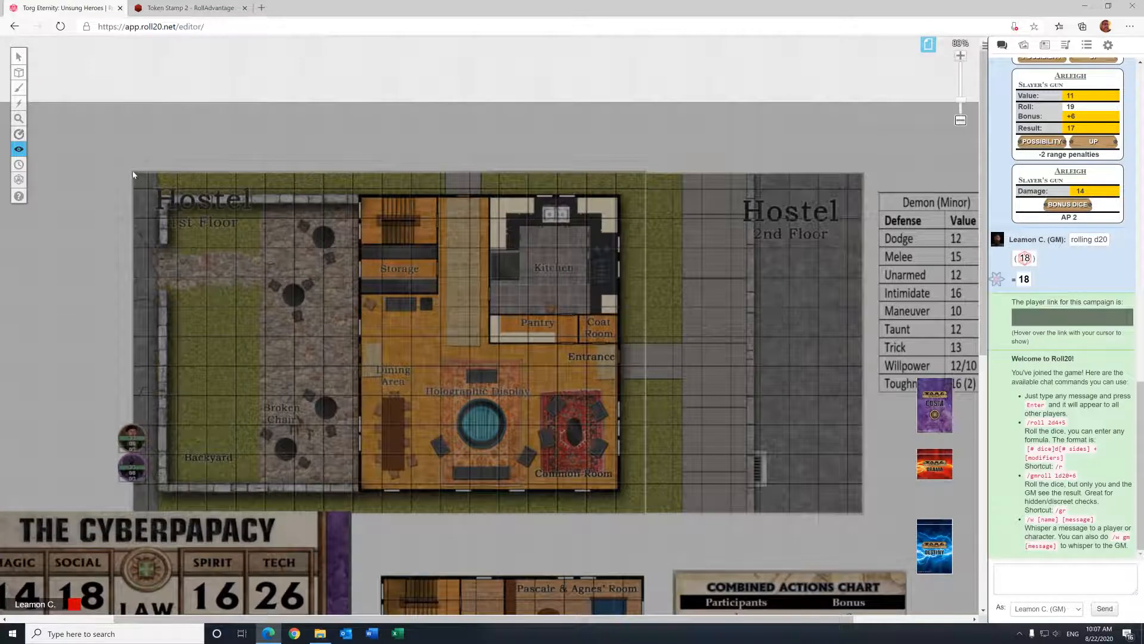
{"action": "left_click_drag", "start_coordinate": [134, 174], "coordinate": [870, 514]}
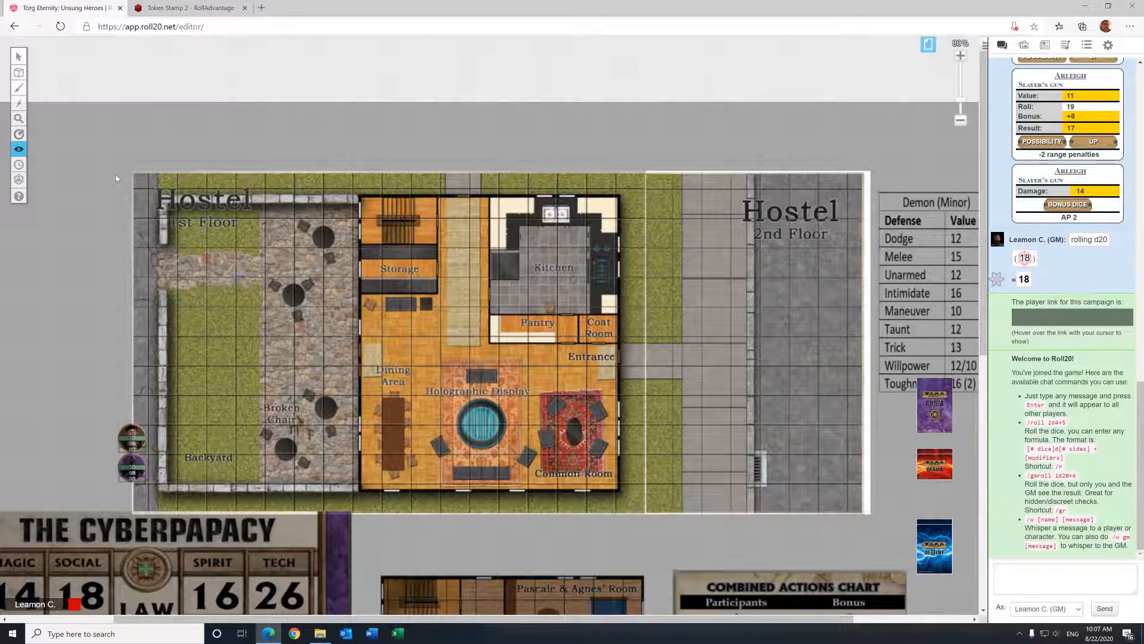
{"action": "left_click_drag", "start_coordinate": [117, 173], "coordinate": [156, 515]}
Step: Reveal the fog over the Cyberpapacy and Bonus Chart block and over the Combined Actions Chart
{"action": "scroll", "coordinate": [165, 268], "scroll_direction": "down", "scroll_amount": 5}
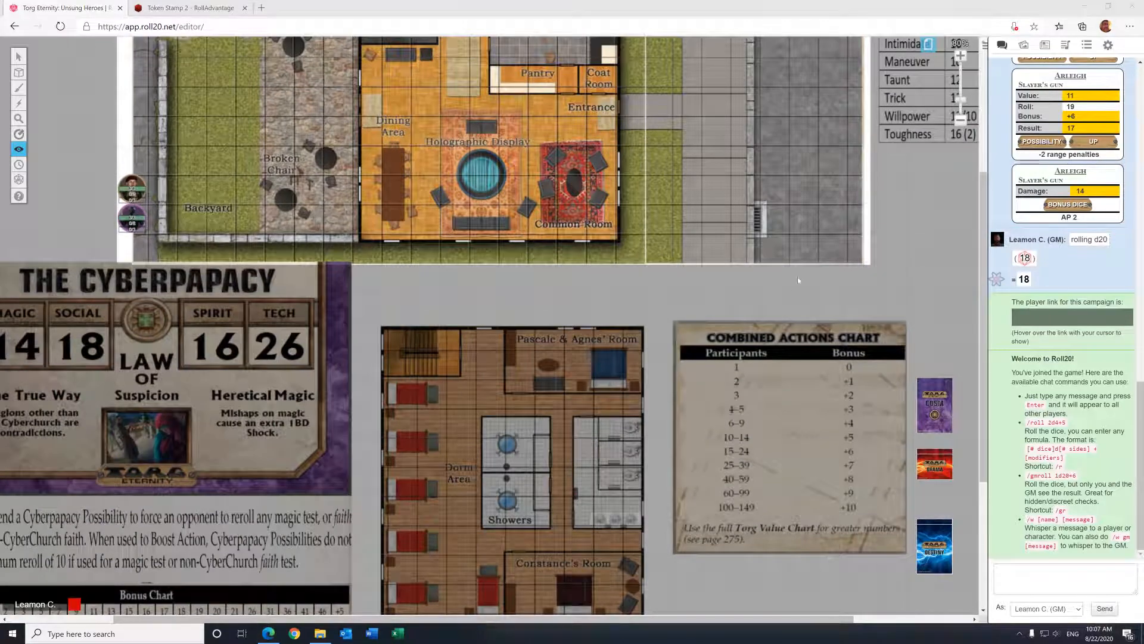
{"action": "left_click", "coordinate": [961, 121]}
{"action": "left_click", "coordinate": [960, 121]}
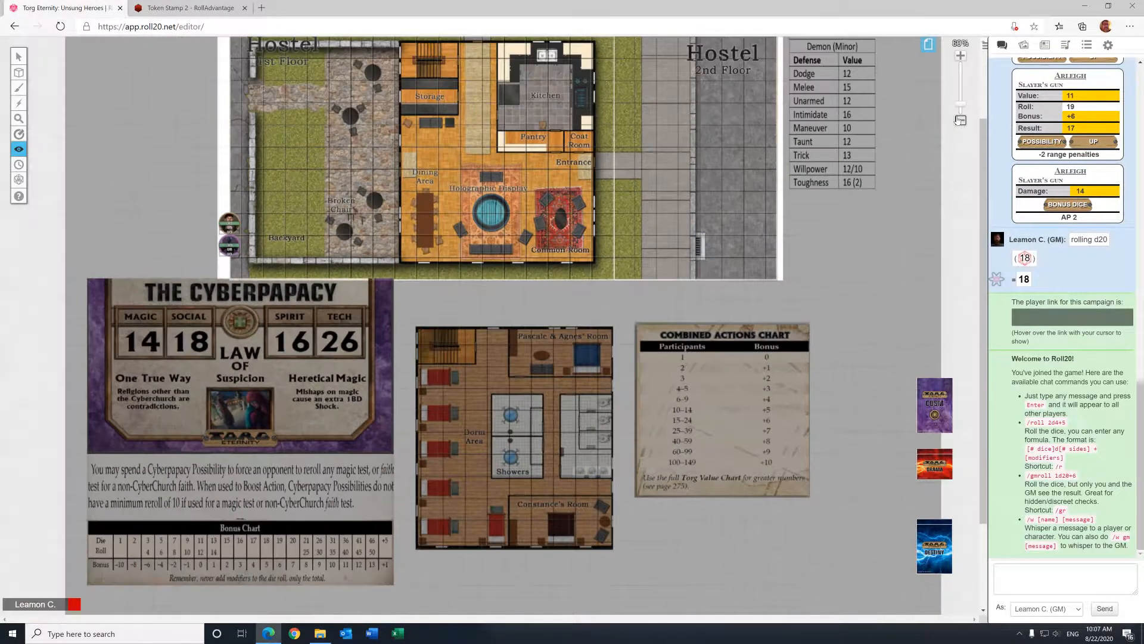
{"action": "left_click_drag", "start_coordinate": [87, 280], "coordinate": [398, 592]}
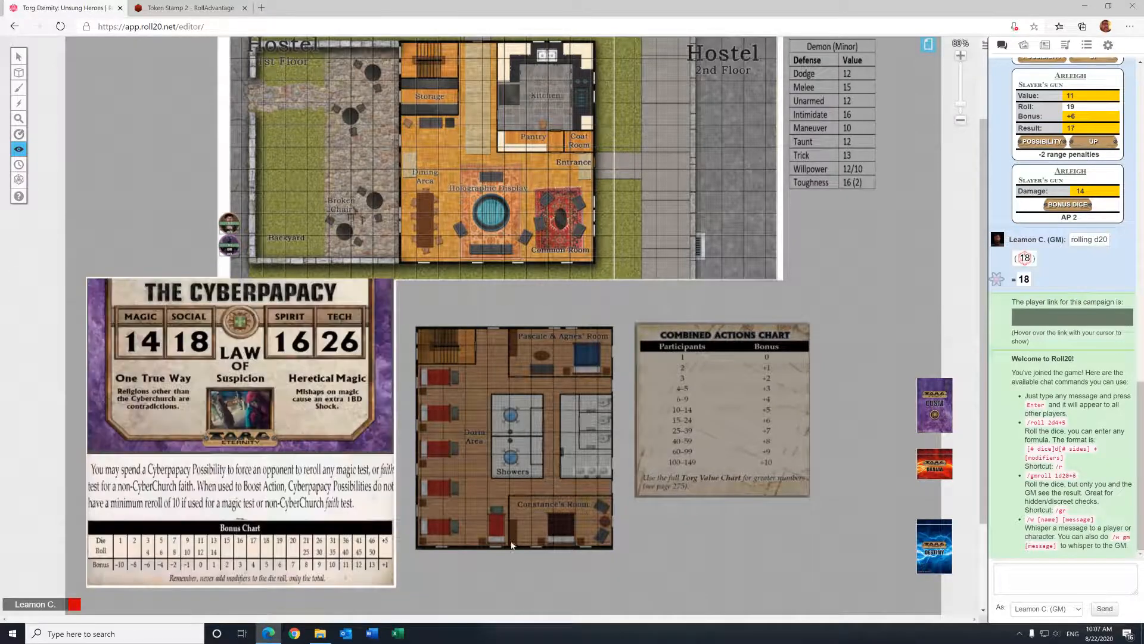
{"action": "left_click_drag", "start_coordinate": [636, 325], "coordinate": [812, 496]}
Step: Hide the interior of the Hostel's first-floor building under fog, leaving the backyard and surroundings revealed
{"action": "scroll", "coordinate": [614, 401], "scroll_direction": "up", "scroll_amount": 2}
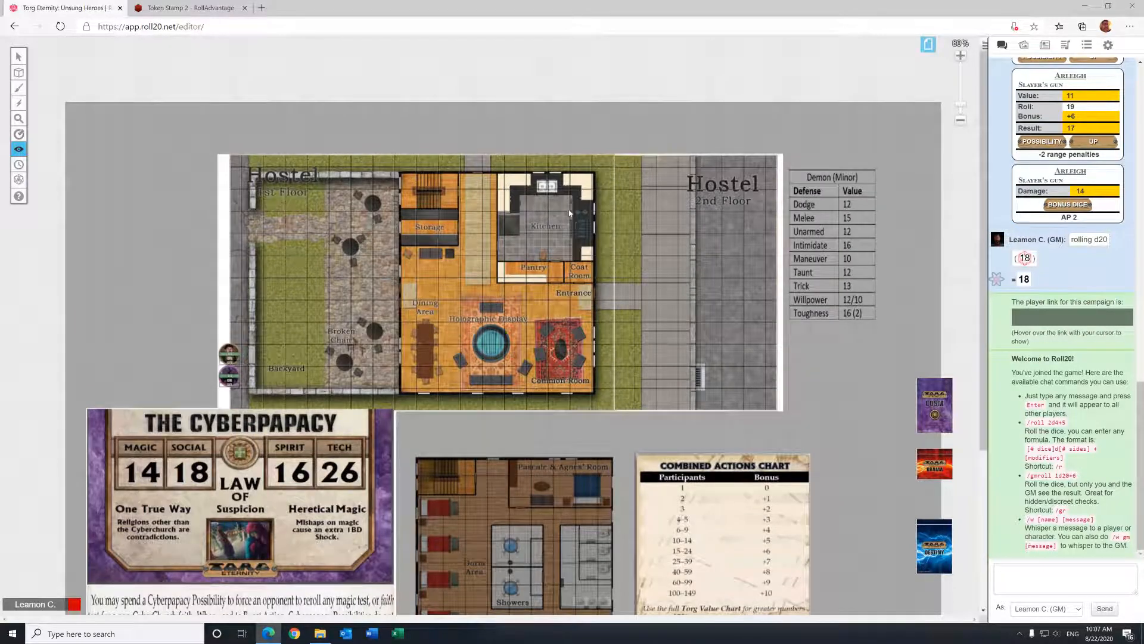
{"action": "mouse_move", "coordinate": [23, 150]}
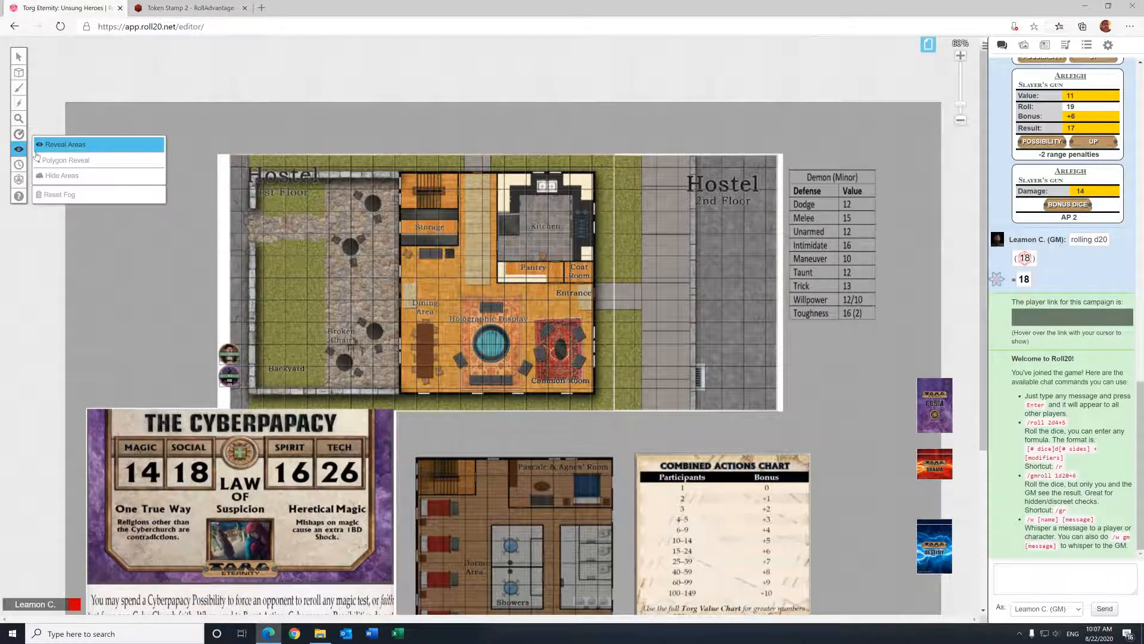
{"action": "left_click", "coordinate": [39, 179]}
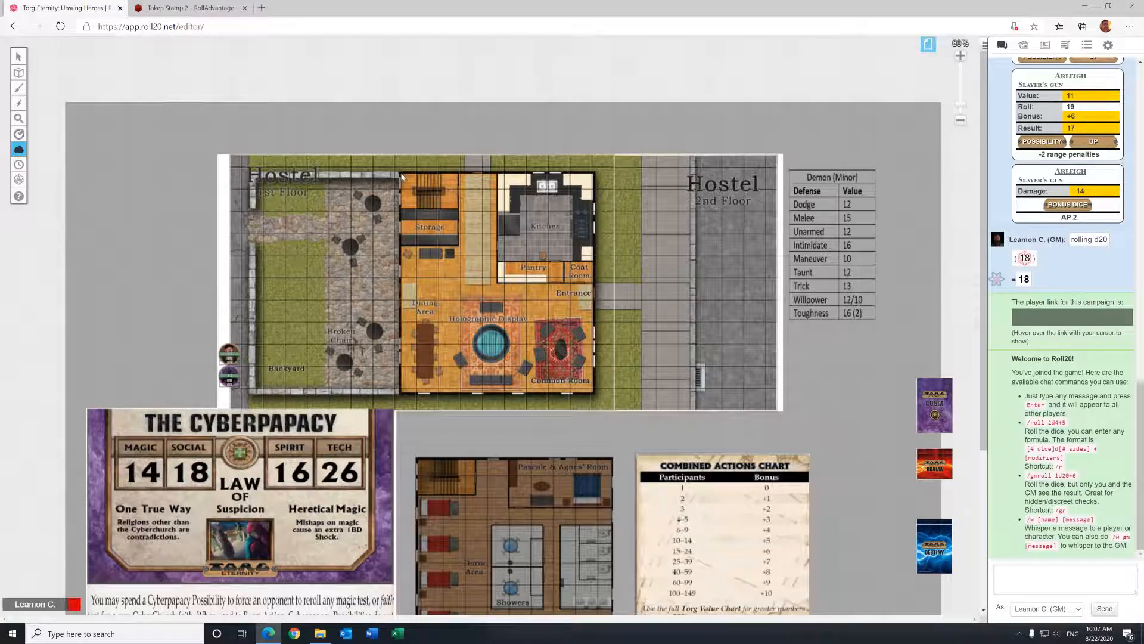
{"action": "left_click_drag", "start_coordinate": [401, 176], "coordinate": [597, 401]}
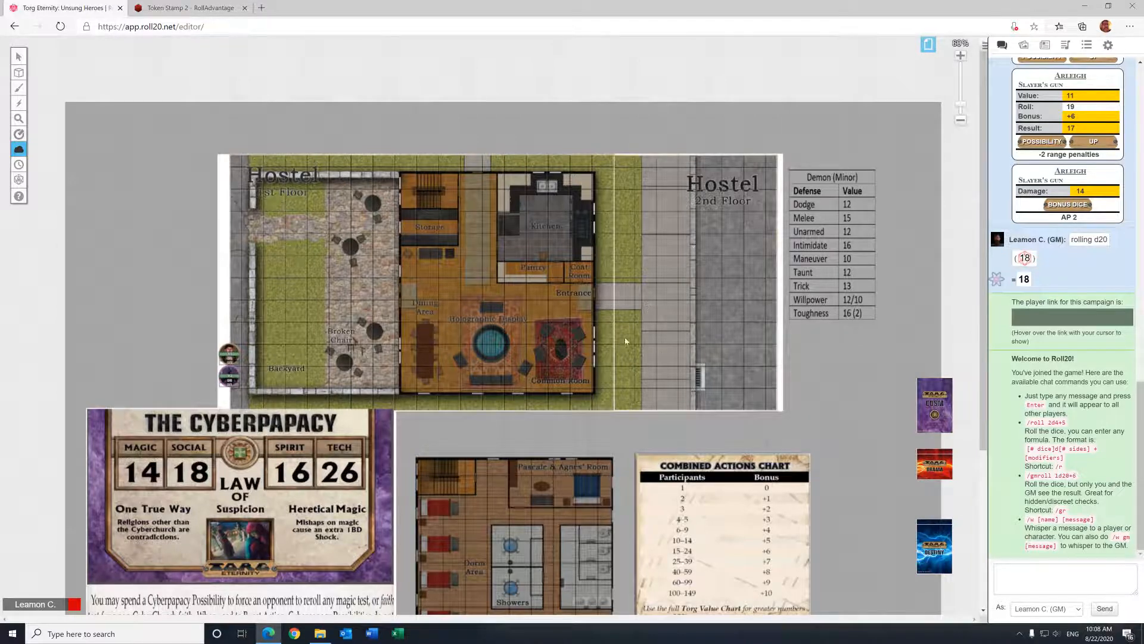
{"action": "scroll", "coordinate": [551, 315], "scroll_direction": "down", "scroll_amount": 3}
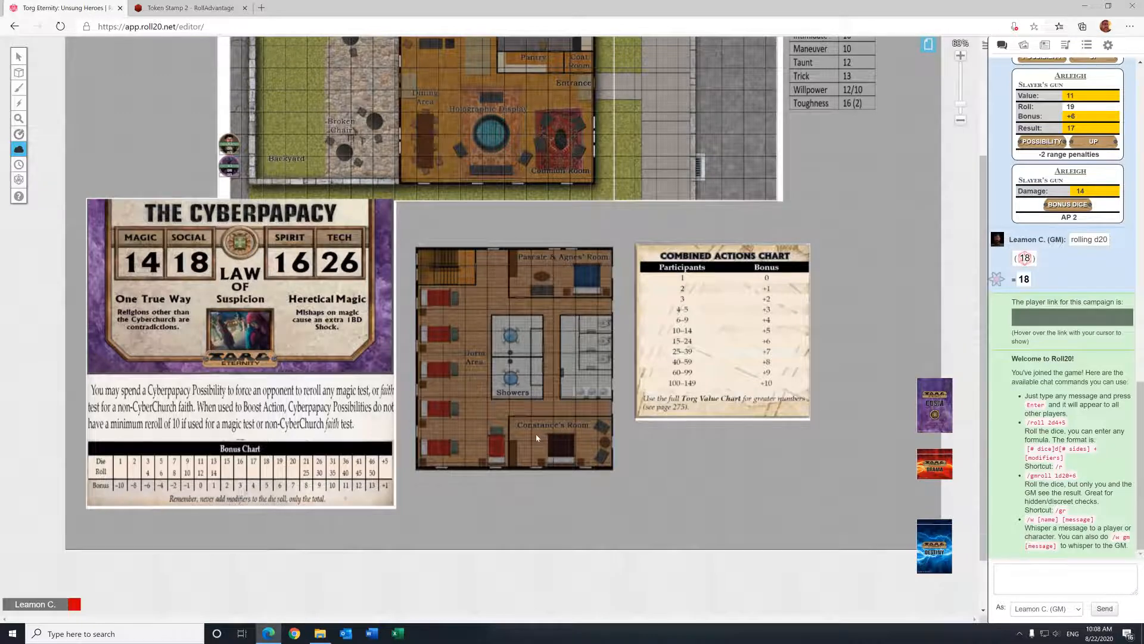
{"action": "scroll", "coordinate": [508, 329], "scroll_direction": "up", "scroll_amount": 1}
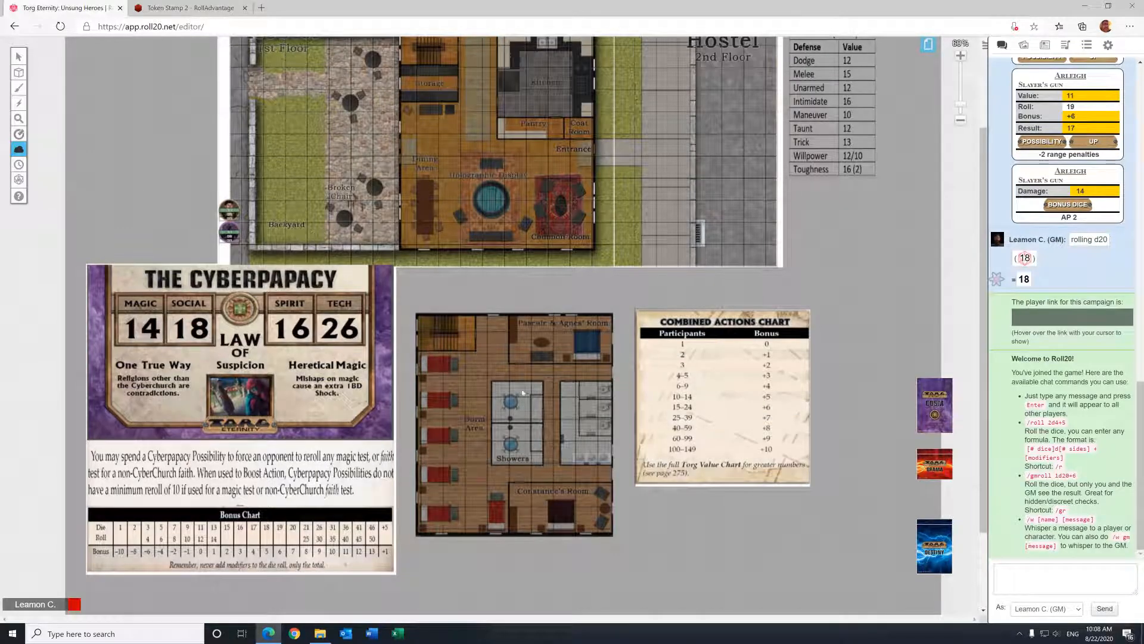
{"action": "scroll", "coordinate": [552, 420], "scroll_direction": "up", "scroll_amount": 2}
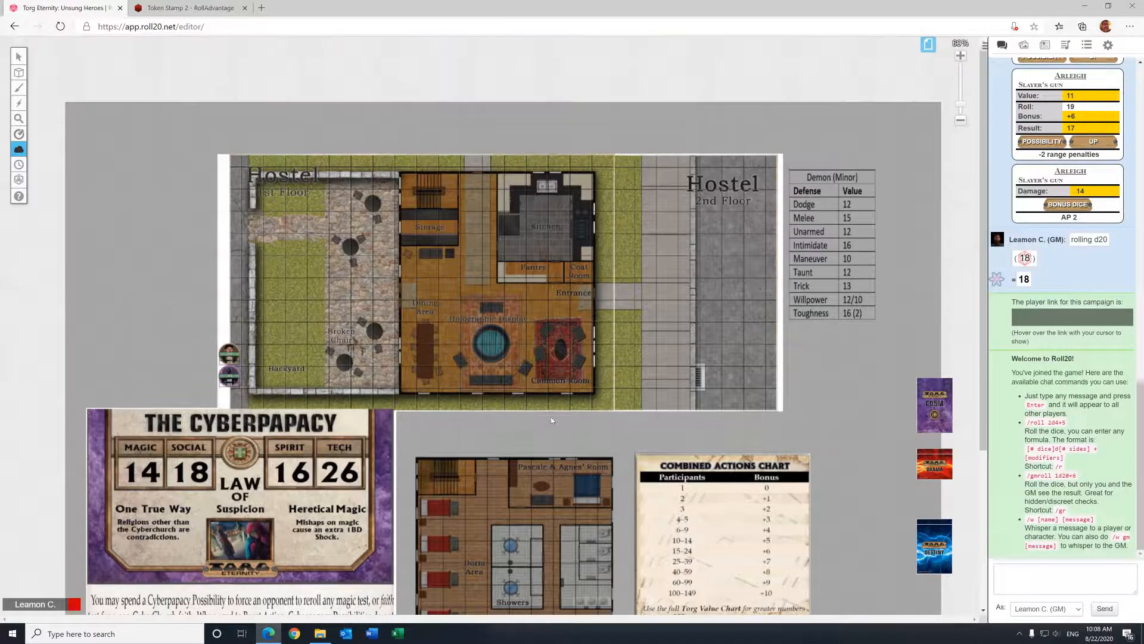
{"action": "left_click", "coordinate": [927, 45]}
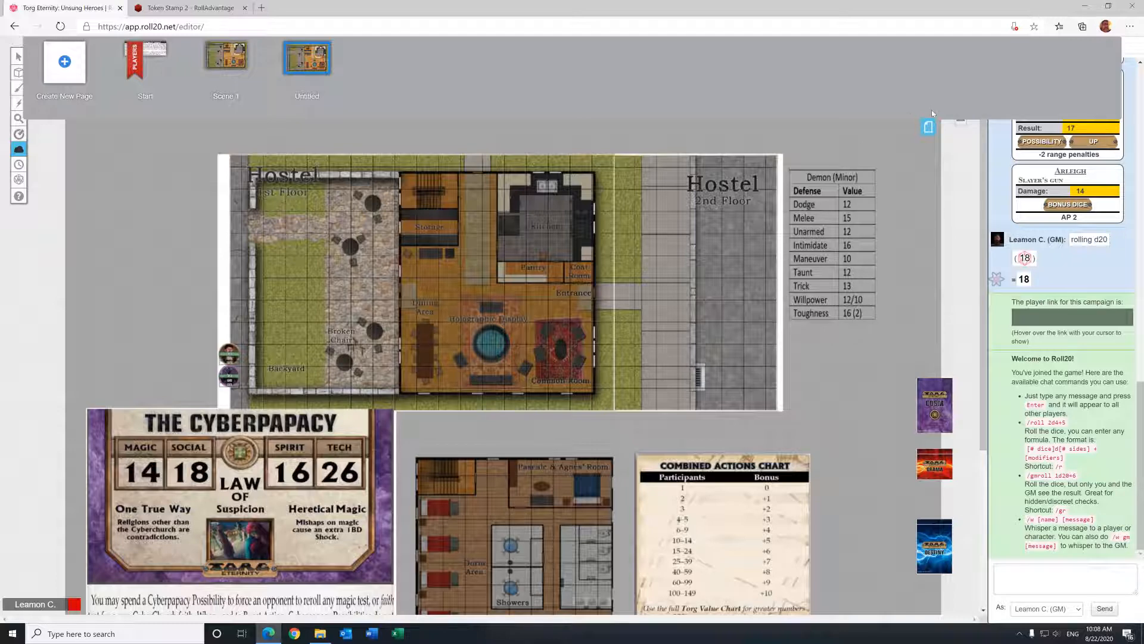
{"action": "left_click", "coordinate": [928, 128]}
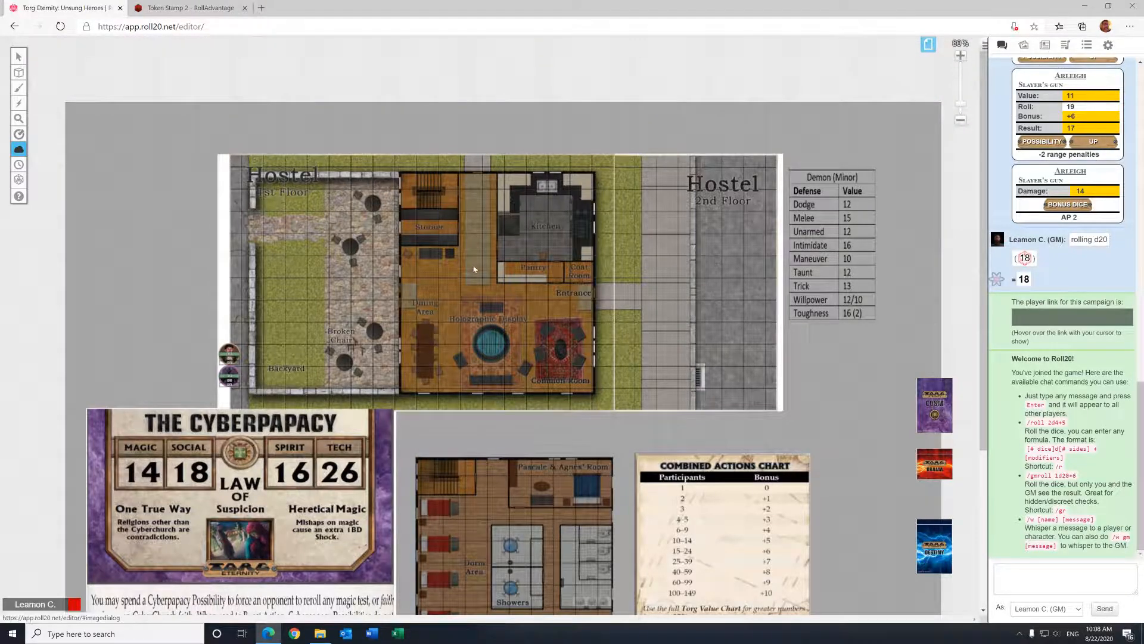
Step: Give sight to the upper character token beside the Hostel's backyard and save its token settings
{"action": "left_click", "coordinate": [57, 48]}
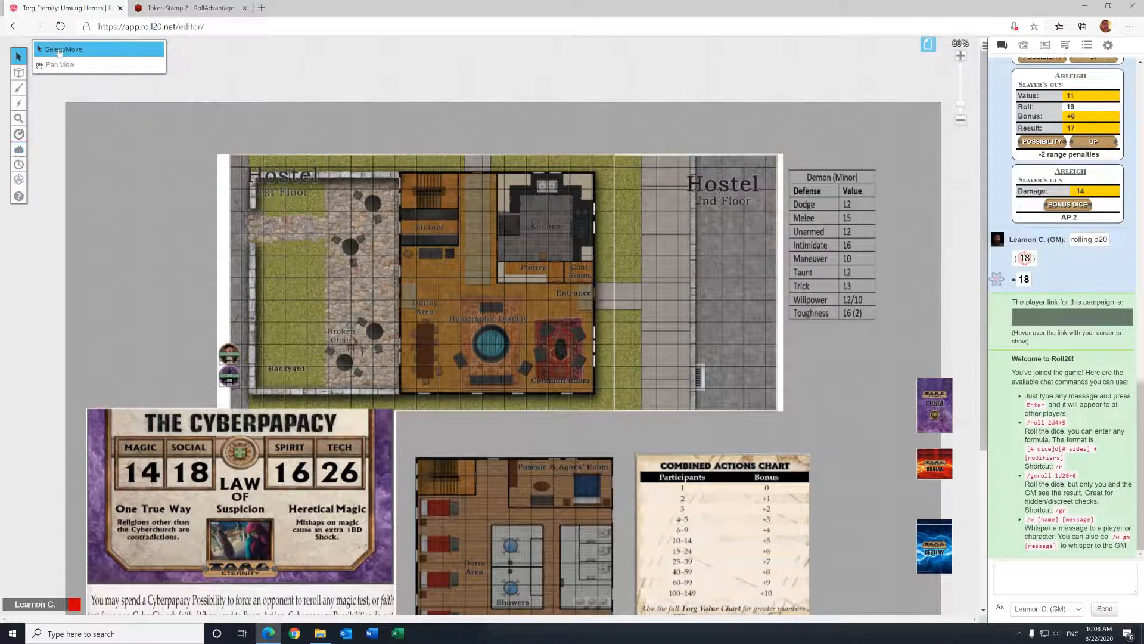
{"action": "double_click", "coordinate": [231, 360]}
{"action": "left_click", "coordinate": [471, 98]}
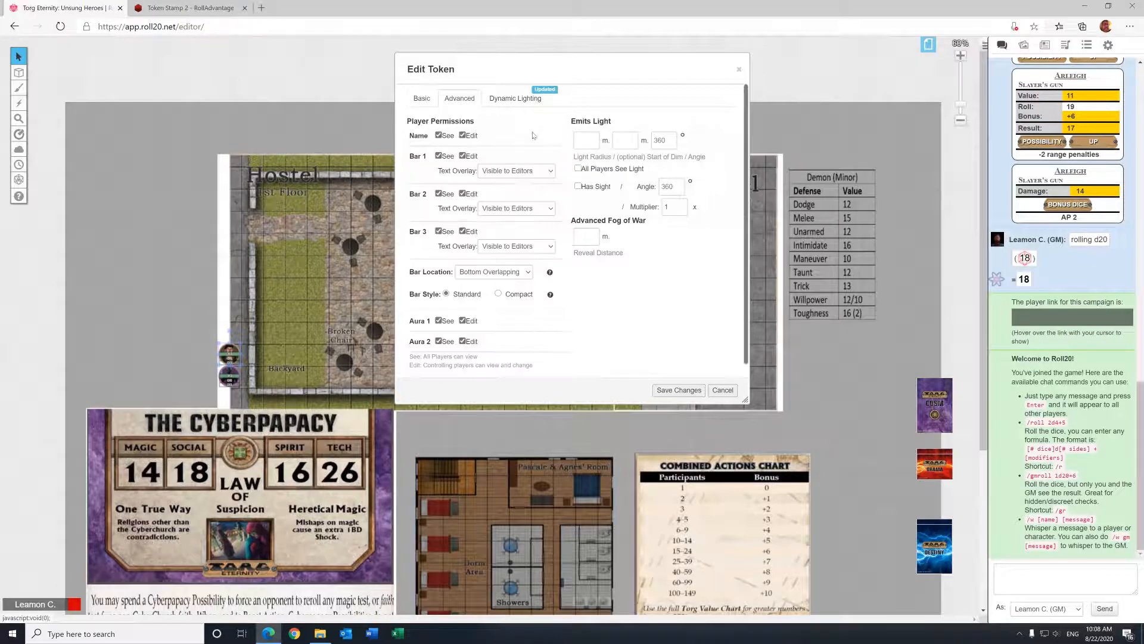
{"action": "left_click", "coordinate": [577, 186]}
{"action": "left_click", "coordinate": [678, 390]}
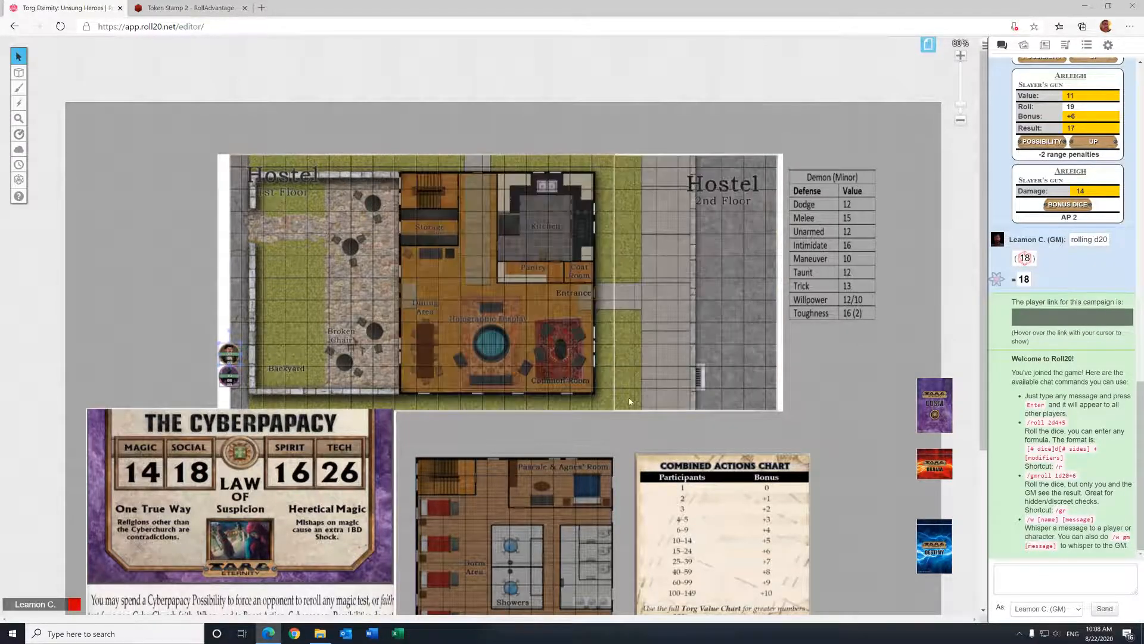
Step: Enable Has Sight for the Drone Jockey token and save its settings
{"action": "double_click", "coordinate": [230, 376]}
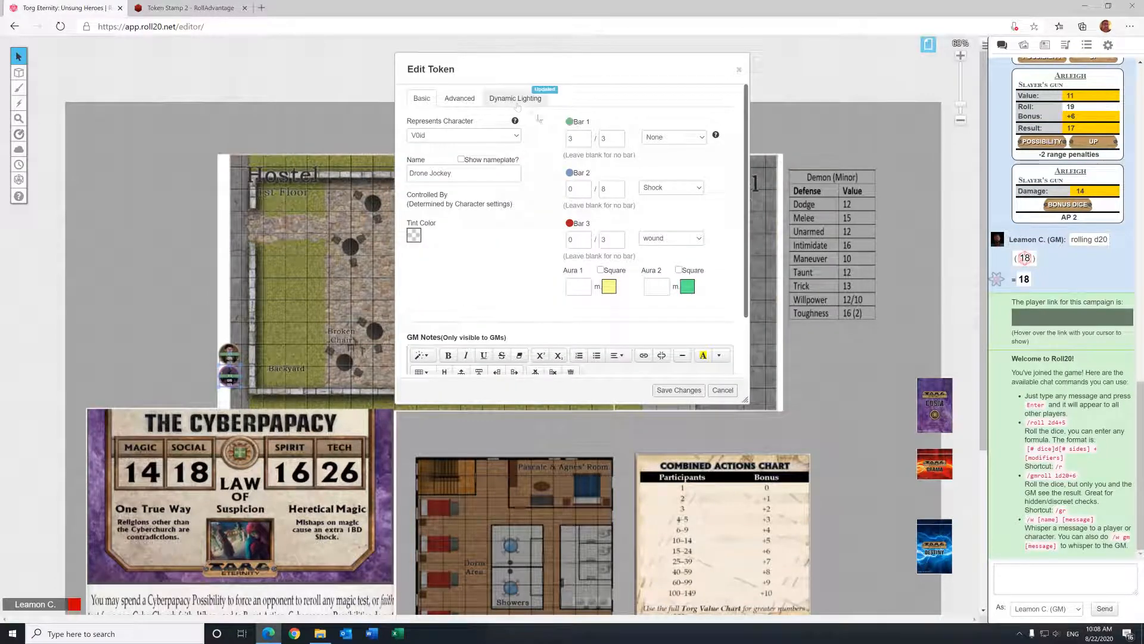
{"action": "left_click", "coordinate": [459, 98]}
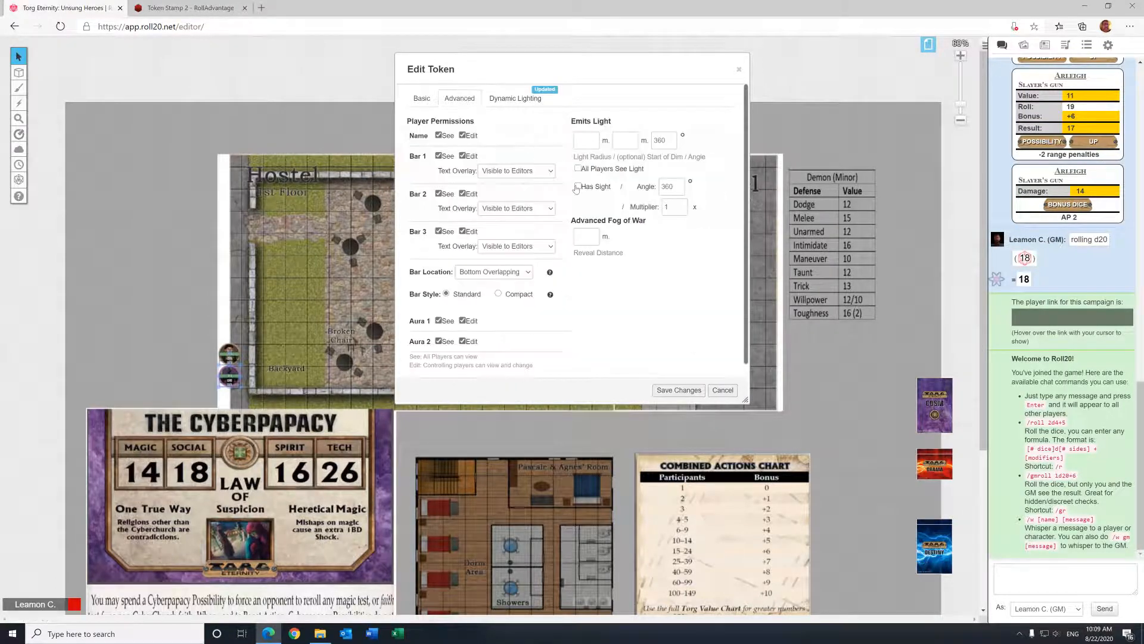
{"action": "left_click", "coordinate": [577, 186]}
{"action": "left_click", "coordinate": [679, 390]}
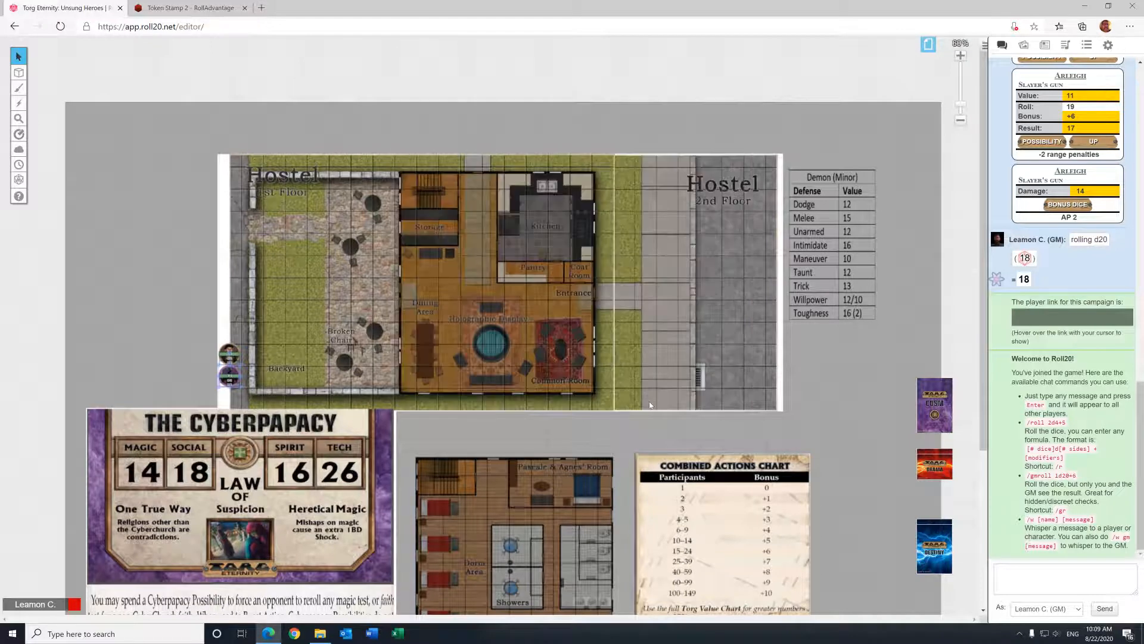
Step: Assign the single player individually to the Untitled page and hide the page list
{"action": "left_click", "coordinate": [928, 45]}
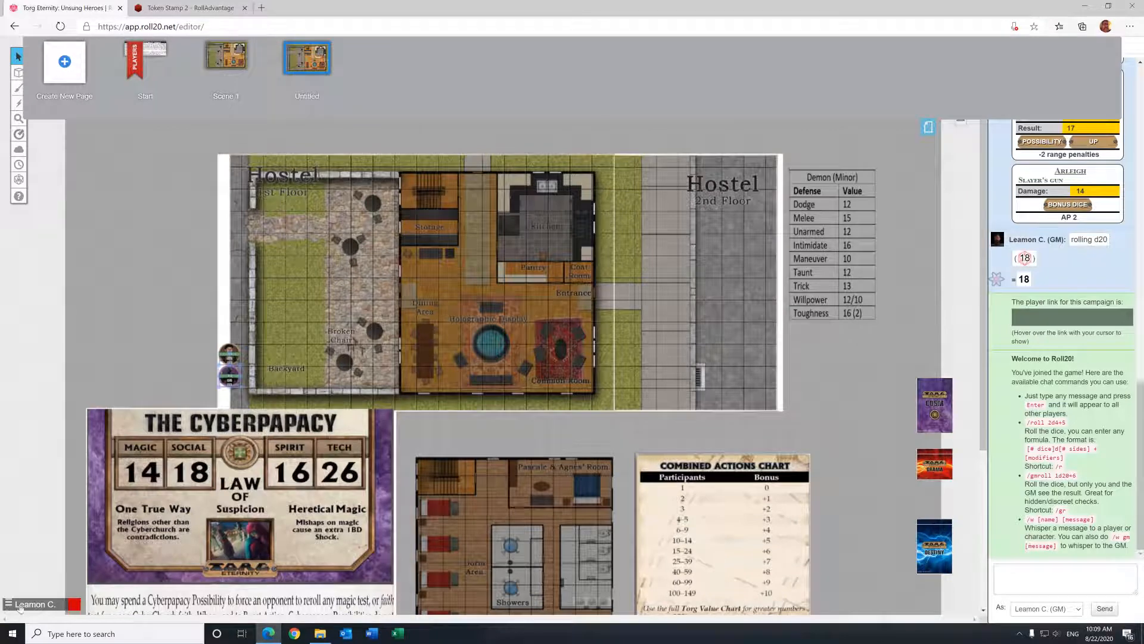
{"action": "left_click_drag", "start_coordinate": [20, 606], "coordinate": [303, 61]}
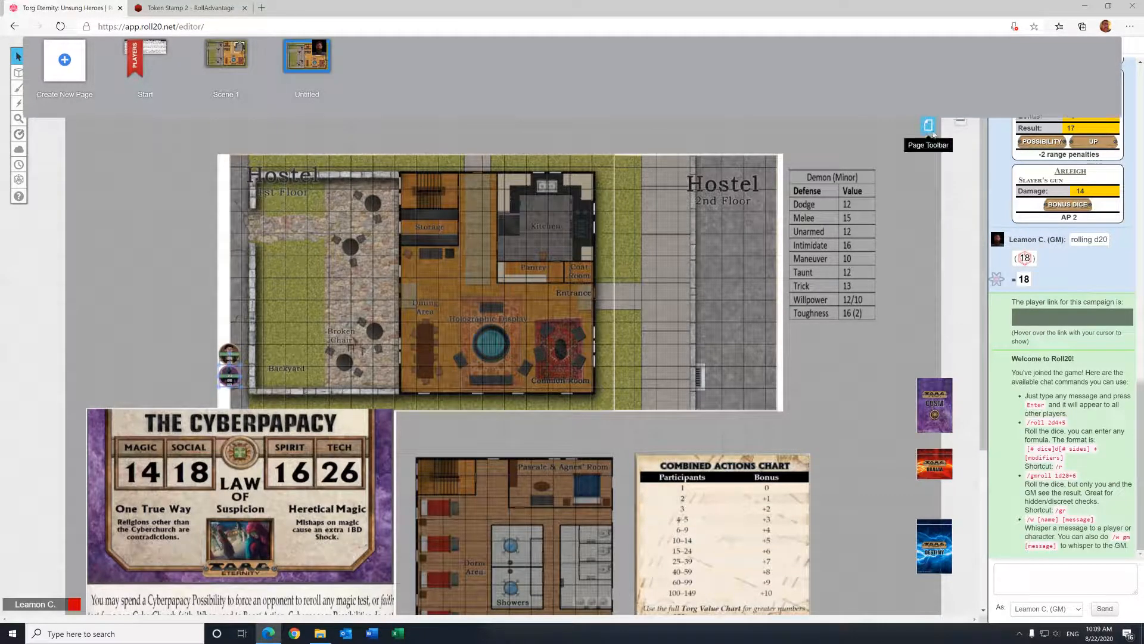
{"action": "left_click", "coordinate": [929, 127]}
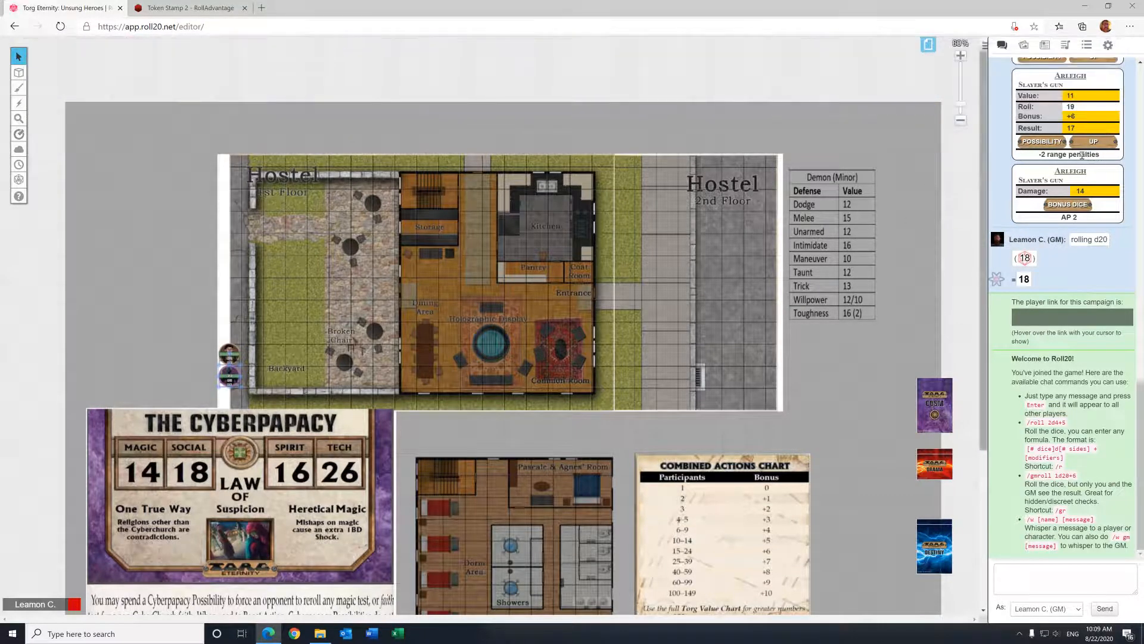
Step: Rejoin the game as a player and examine the fogged Hostel building, the character tokens and the rule charts
{"action": "left_click", "coordinate": [1110, 46]}
{"action": "left_click", "coordinate": [1106, 69]}
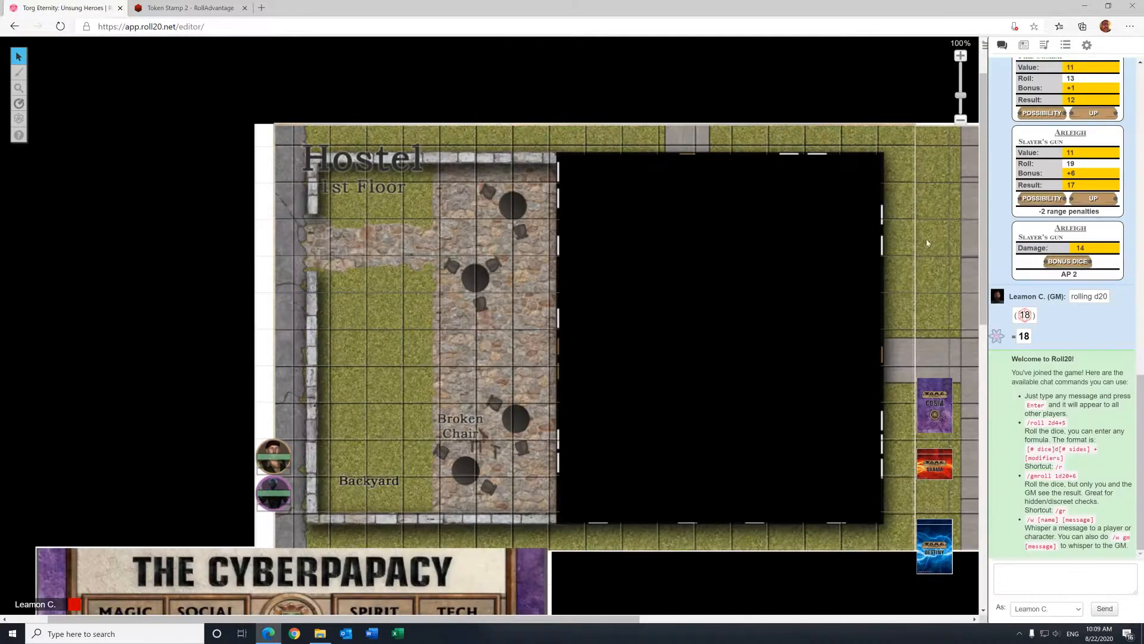
{"action": "left_click", "coordinate": [960, 119]}
{"action": "left_click", "coordinate": [960, 120]}
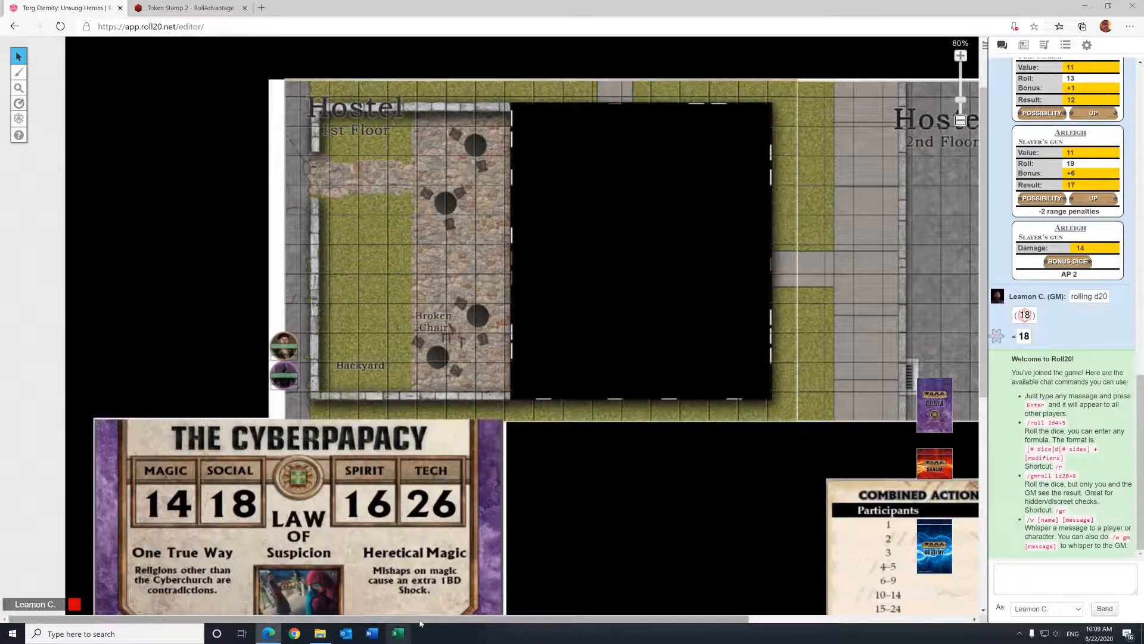
{"action": "scroll", "coordinate": [535, 405], "scroll_direction": "down", "scroll_amount": 4}
{"action": "scroll", "coordinate": [667, 335], "scroll_direction": "up", "scroll_amount": 1}
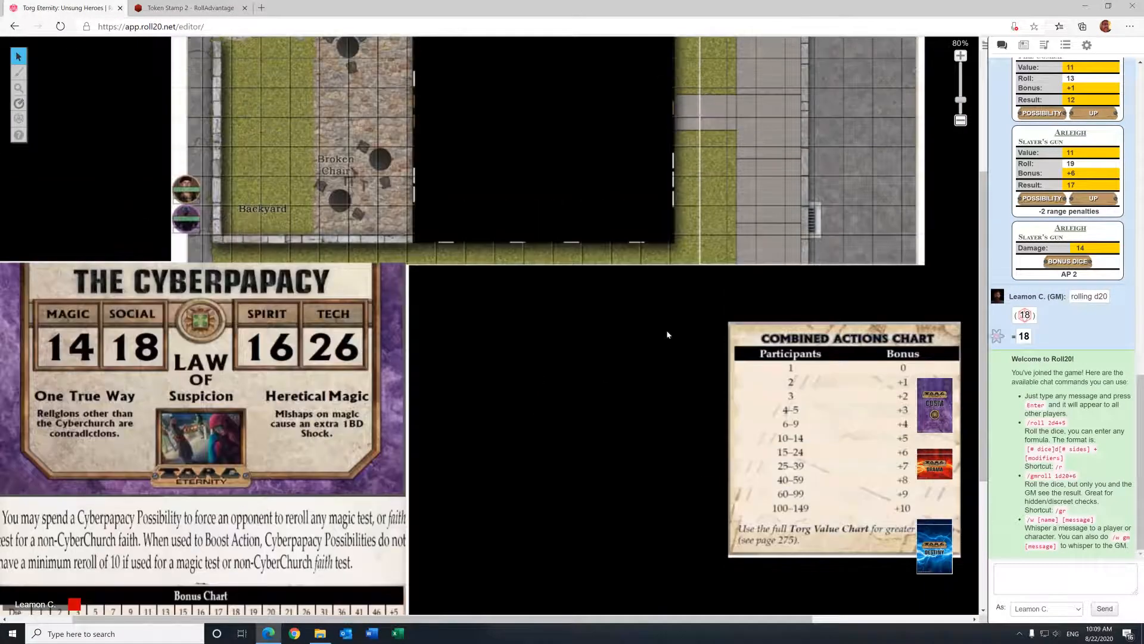
{"action": "left_click", "coordinate": [960, 119]}
{"action": "left_click", "coordinate": [961, 120]}
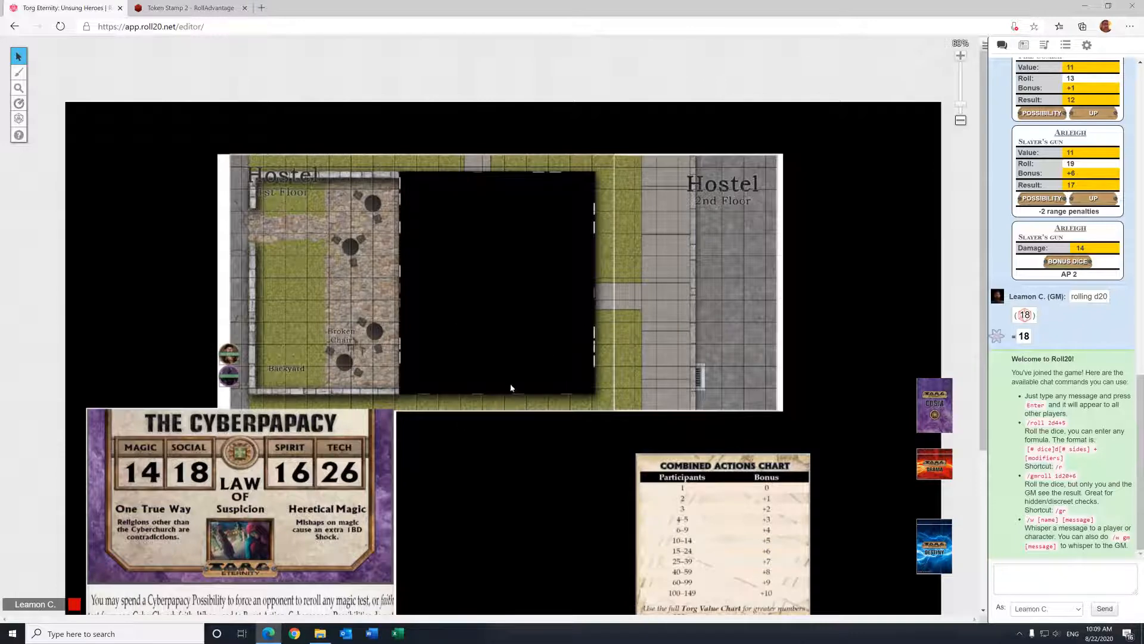
{"action": "scroll", "coordinate": [458, 424], "scroll_direction": "down", "scroll_amount": 3}
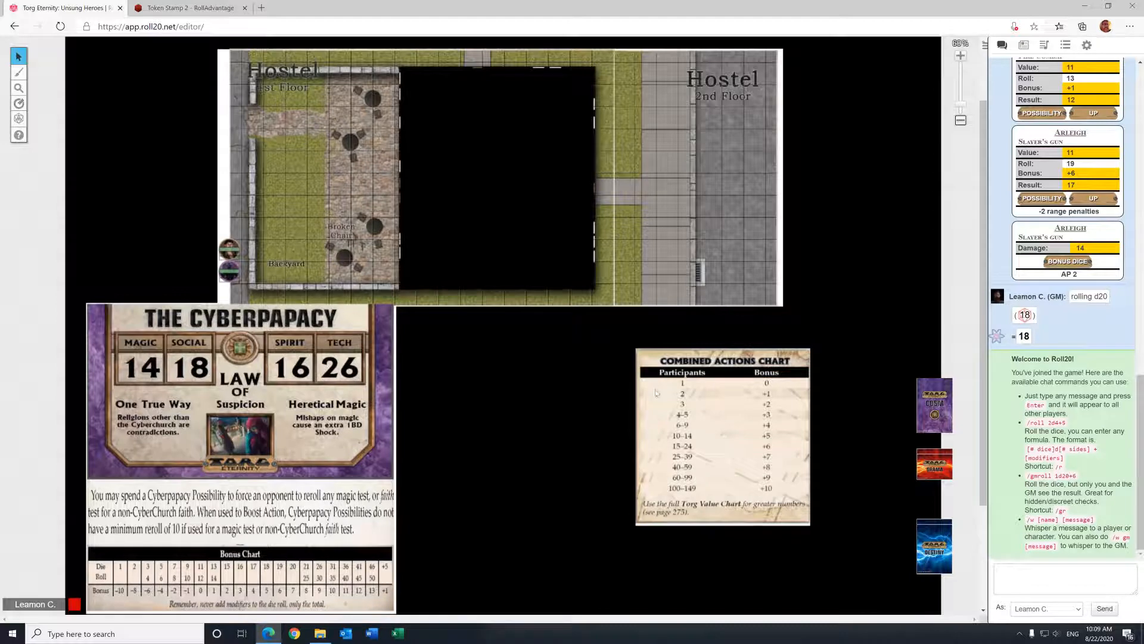
{"action": "scroll", "coordinate": [326, 390], "scroll_direction": "down", "scroll_amount": 3}
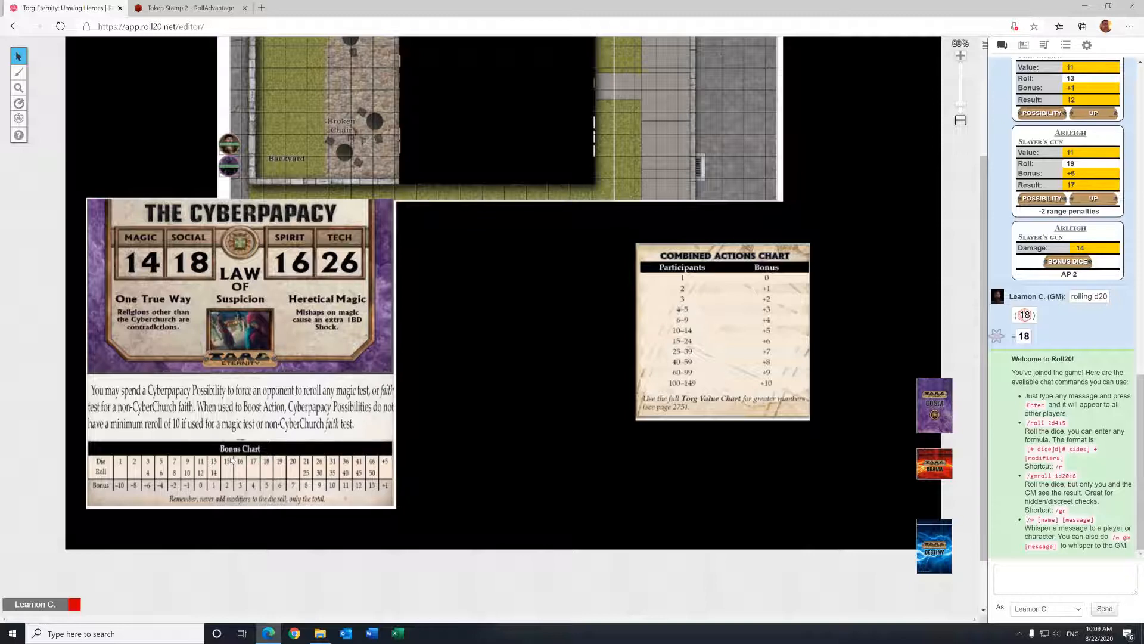
{"action": "scroll", "coordinate": [234, 459], "scroll_direction": "up", "scroll_amount": 3}
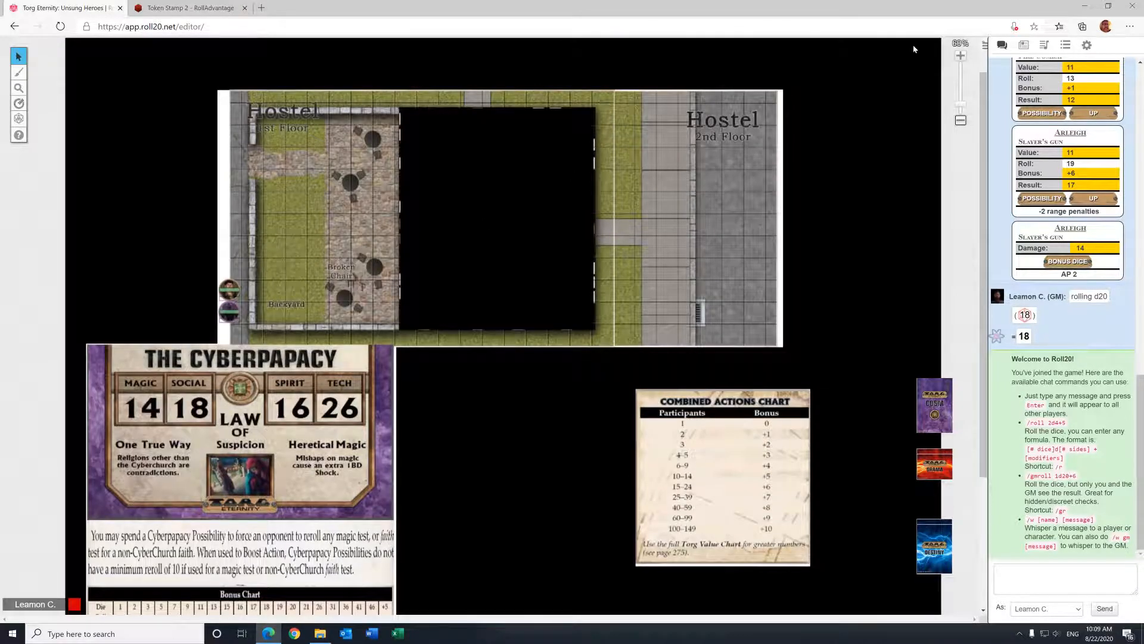
Step: Rejoin as GM, visit the Start page, and go back to the Untitled page with the Hostel map
{"action": "left_click", "coordinate": [1087, 47]}
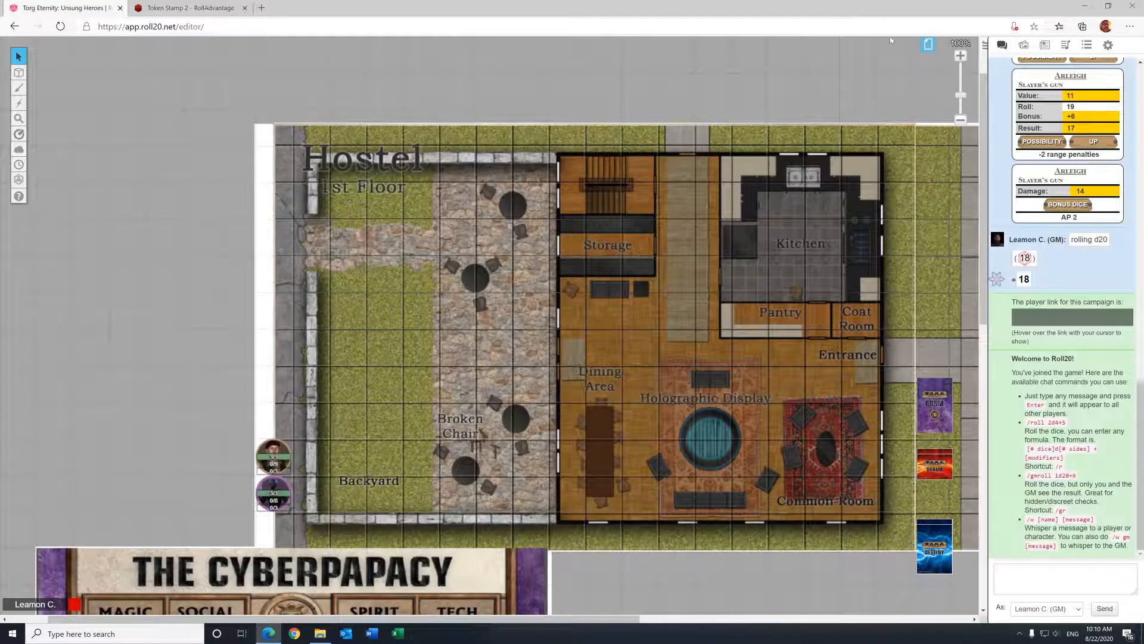
{"action": "left_click", "coordinate": [928, 44]}
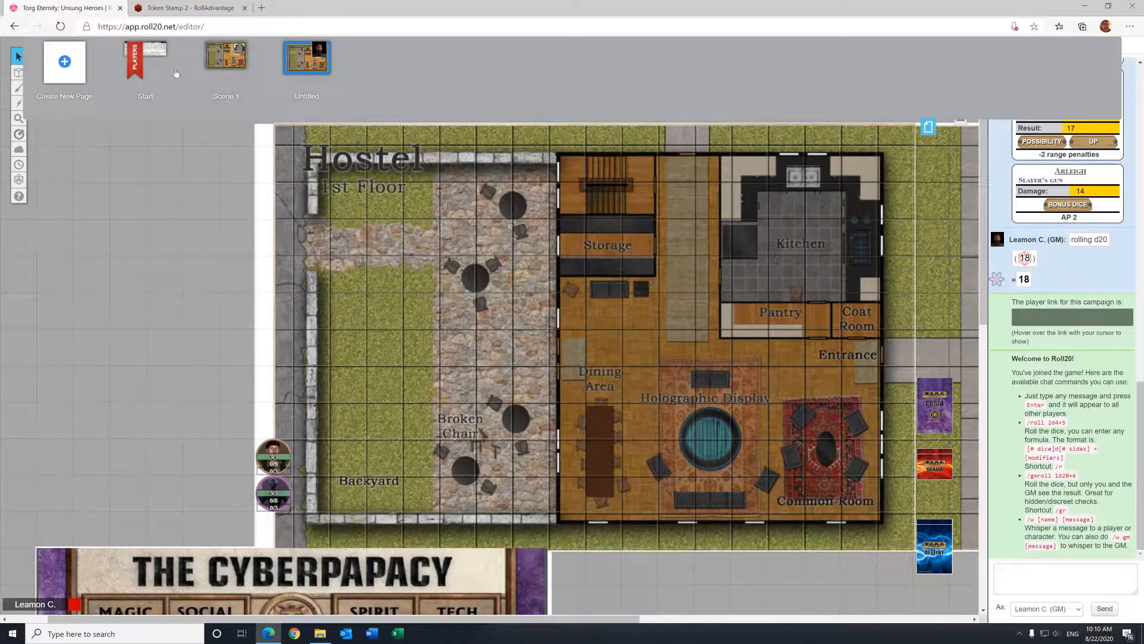
{"action": "left_click", "coordinate": [145, 63]}
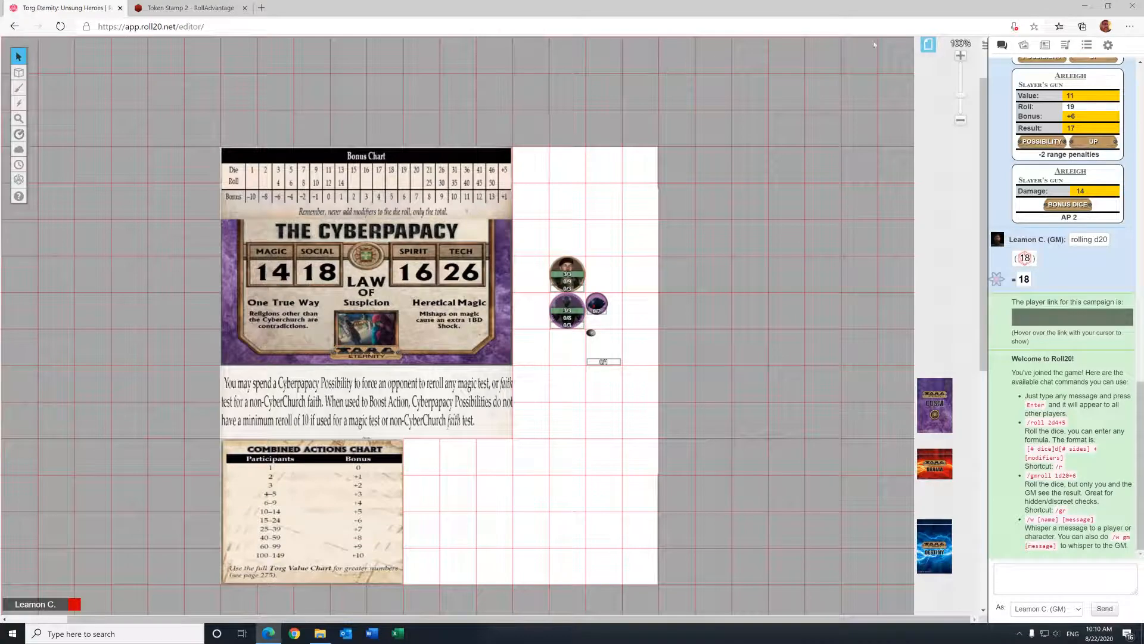
{"action": "left_click", "coordinate": [931, 45]}
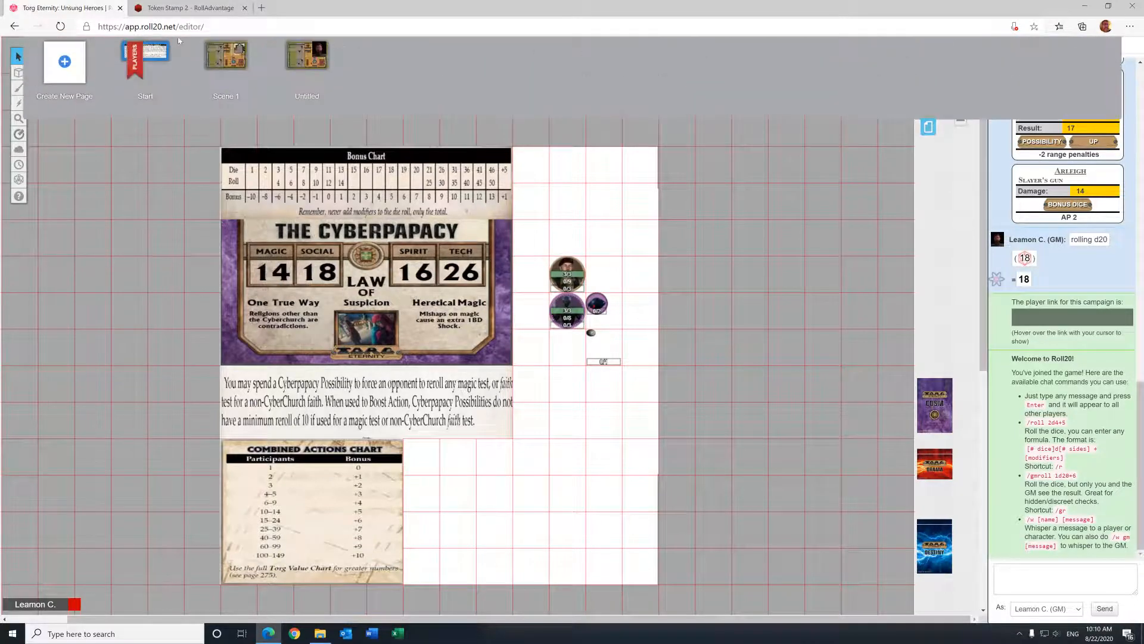
{"action": "mouse_move", "coordinate": [137, 53]}
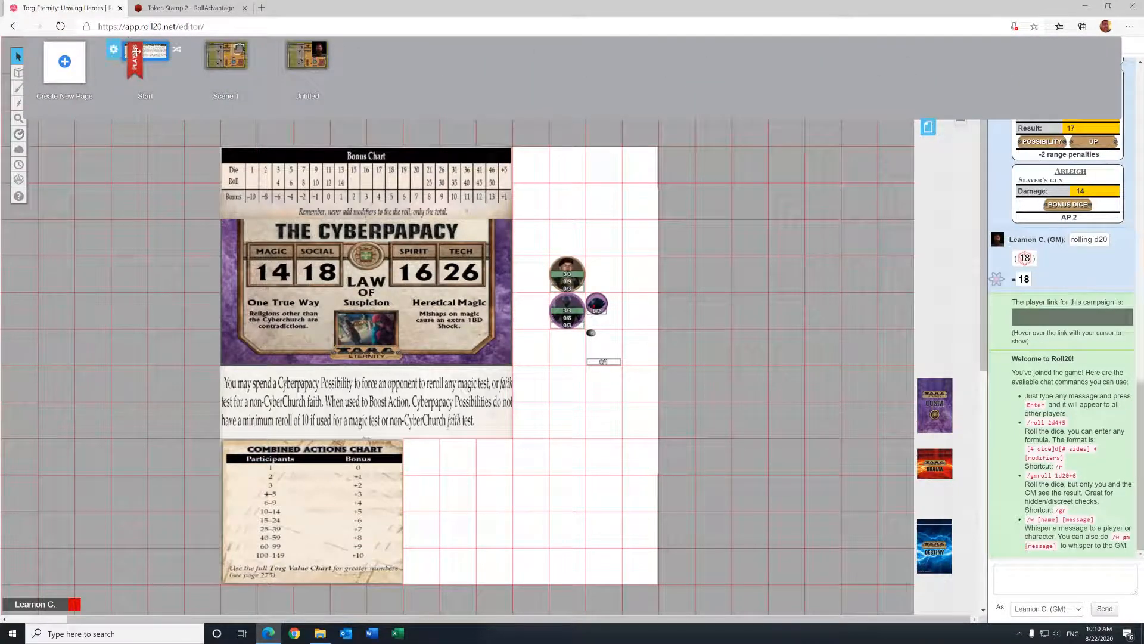
{"action": "left_click", "coordinate": [299, 66]}
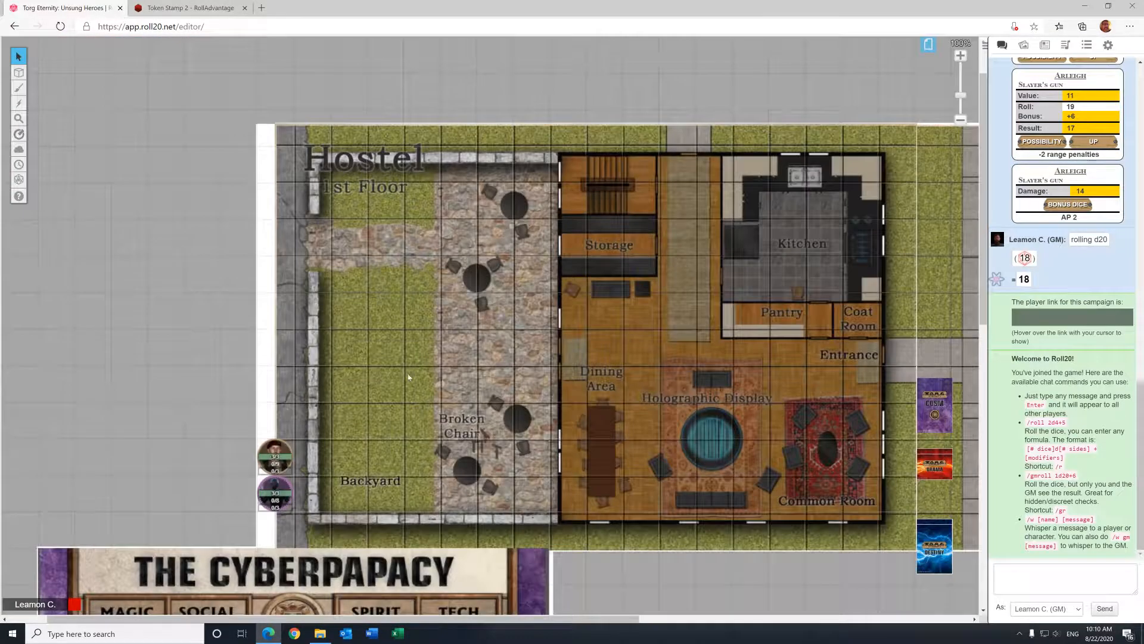
Step: Examine the Hostel page layout as GM, including the first floor, the upstairs dorm plan and the charts
{"action": "scroll", "coordinate": [511, 407], "scroll_direction": "down", "scroll_amount": 2}
{"action": "scroll", "coordinate": [512, 407], "scroll_direction": "down", "scroll_amount": 5}
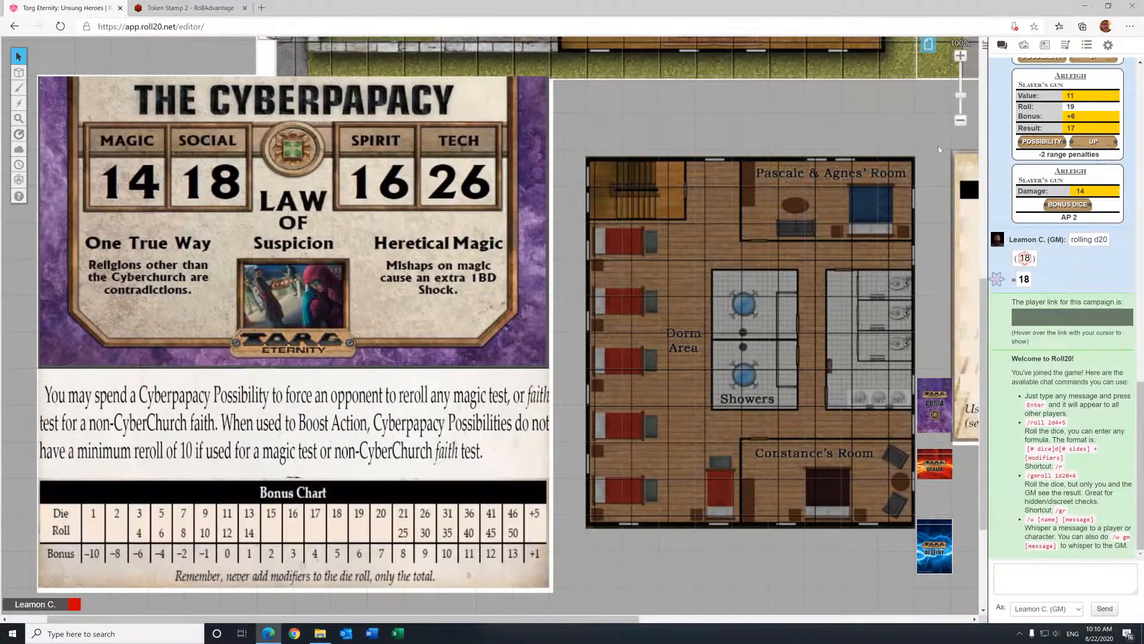
{"action": "left_click", "coordinate": [961, 122]}
{"action": "left_click", "coordinate": [961, 121]}
{"action": "left_click", "coordinate": [961, 122]}
{"action": "scroll", "coordinate": [724, 331], "scroll_direction": "up", "scroll_amount": 3}
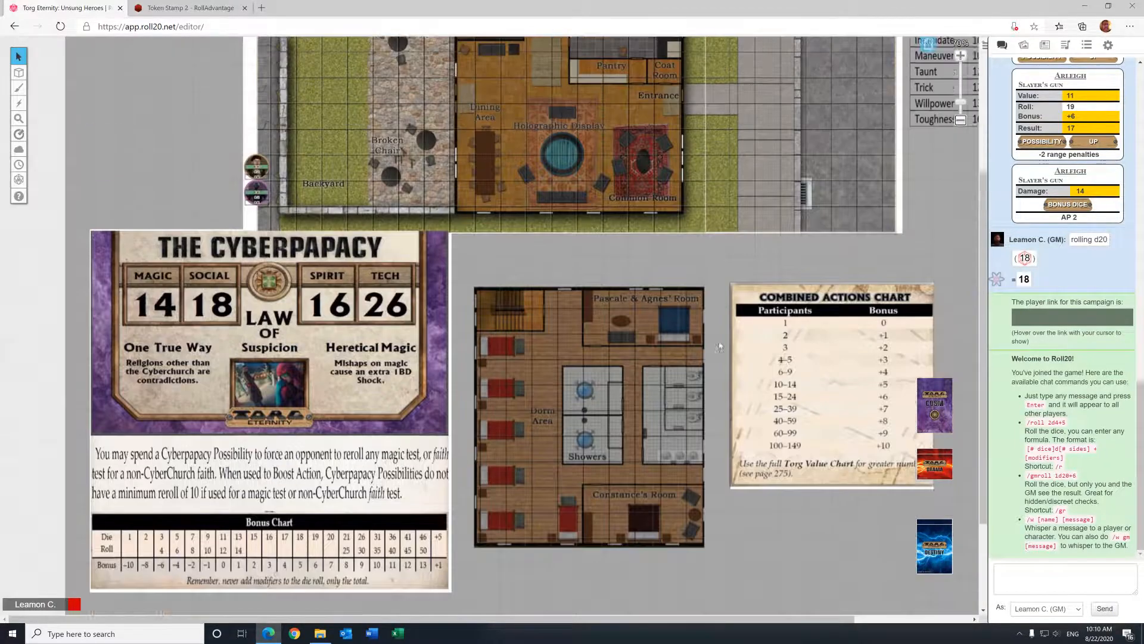
{"action": "scroll", "coordinate": [714, 350], "scroll_direction": "up", "scroll_amount": 1}
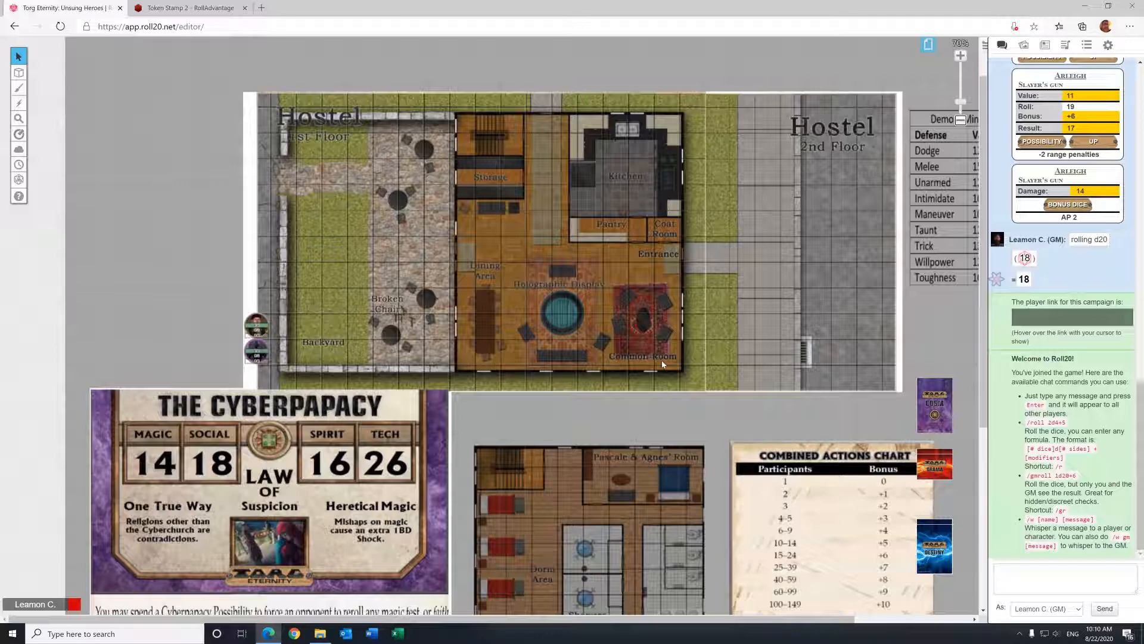
{"action": "left_click", "coordinate": [960, 120]}
{"action": "left_click", "coordinate": [960, 56]}
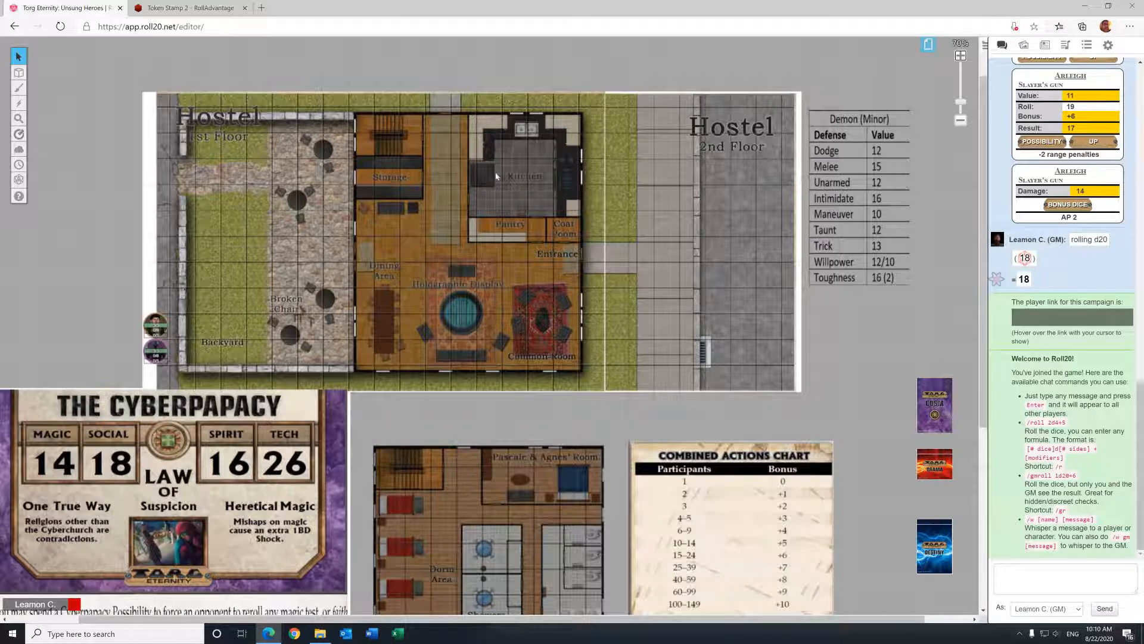
Step: Measure the distance from the upper character token along the backyard's outer wall to the path opening
{"action": "mouse_move", "coordinate": [19, 136]}
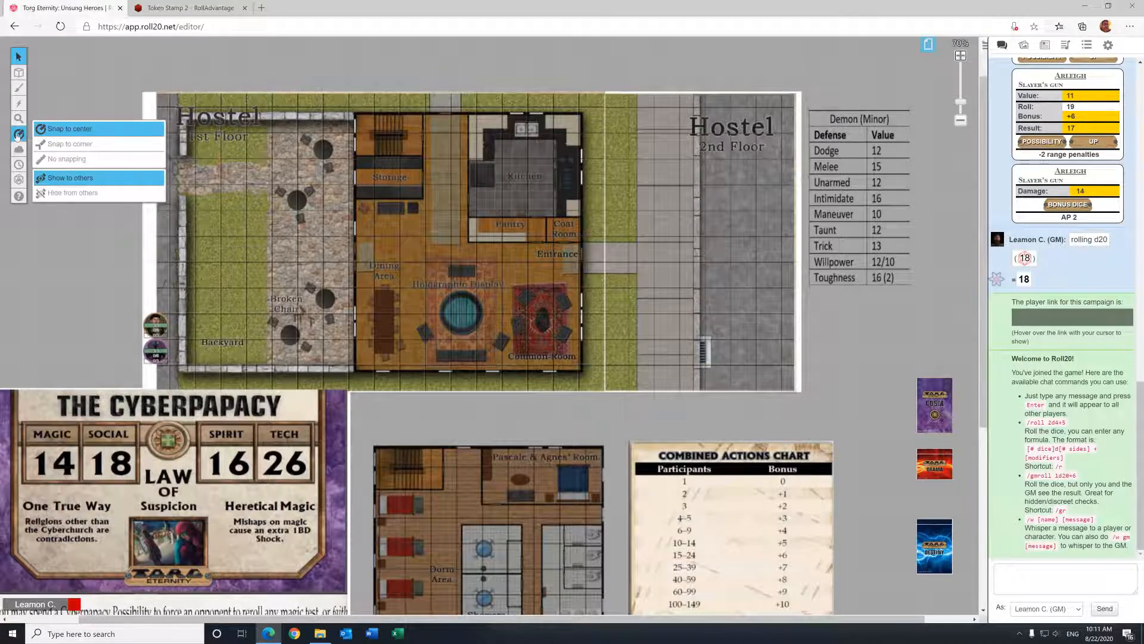
{"action": "left_click", "coordinate": [17, 137]}
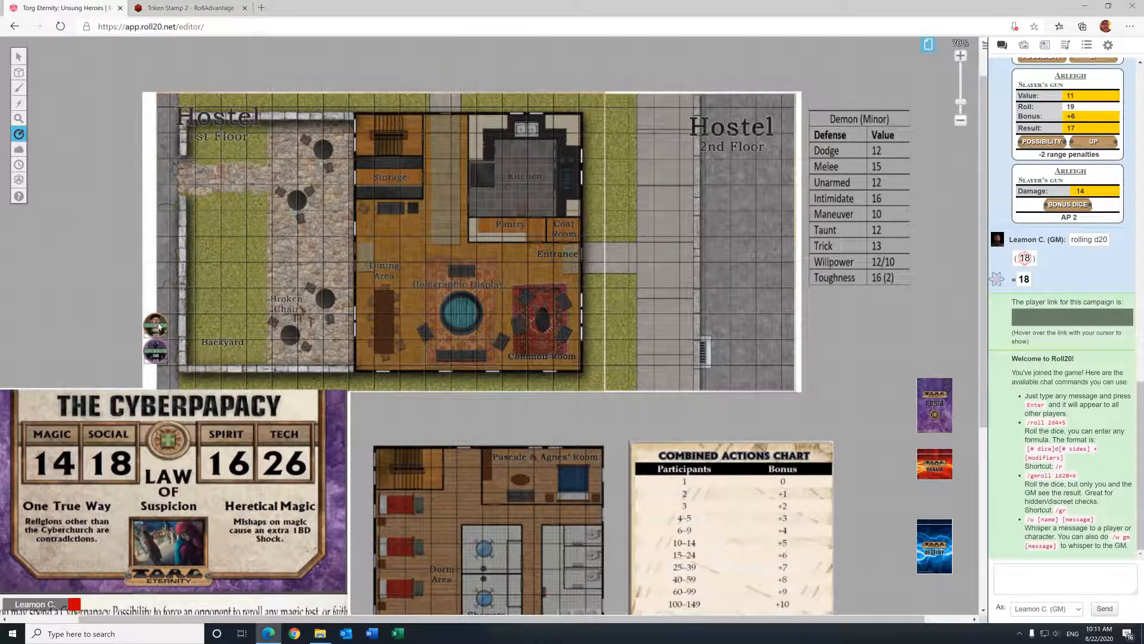
{"action": "mouse_move", "coordinate": [156, 327]}
{"action": "left_mouse_down"}
{"action": "mouse_move", "coordinate": [218, 264]}
{"action": "mouse_move", "coordinate": [276, 236]}
{"action": "mouse_move", "coordinate": [327, 334]}
{"action": "mouse_move", "coordinate": [301, 388]}
{"action": "mouse_move", "coordinate": [364, 215]}
{"action": "mouse_move", "coordinate": [173, 247]}
{"action": "mouse_move", "coordinate": [152, 280]}
{"action": "mouse_move", "coordinate": [285, 218]}
{"action": "mouse_move", "coordinate": [454, 303]}
{"action": "mouse_move", "coordinate": [458, 293]}
{"action": "mouse_move", "coordinate": [444, 254]}
{"action": "mouse_move", "coordinate": [363, 251]}
{"action": "mouse_move", "coordinate": [207, 276]}
{"action": "mouse_move", "coordinate": [172, 325]}
{"action": "left_mouse_up"}
{"action": "left_click_drag", "start_coordinate": [164, 323], "coordinate": [167, 294]}
{"action": "left_click_drag", "start_coordinate": [156, 325], "coordinate": [160, 173]}
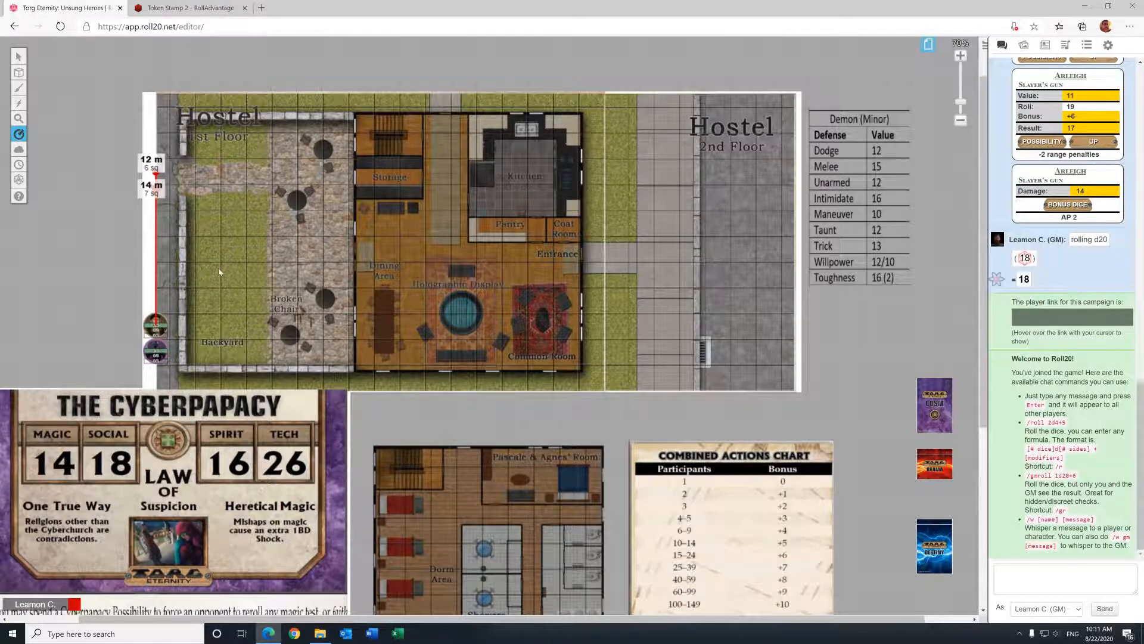
{"action": "left_click_drag", "start_coordinate": [156, 331], "coordinate": [162, 183]}
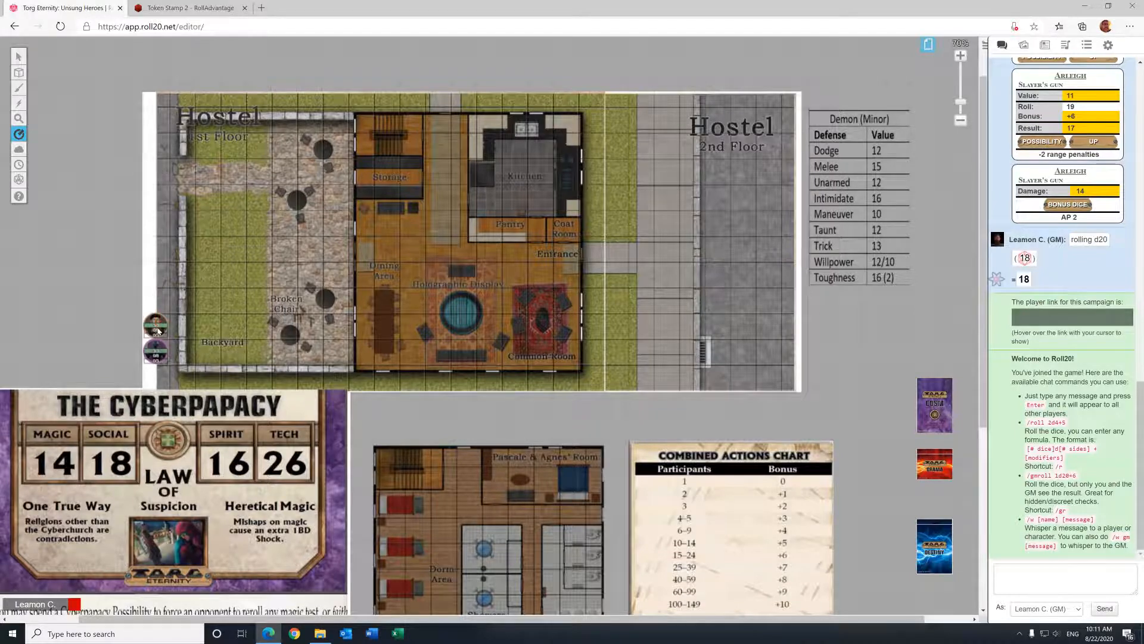
Step: Measure a multi-waypoint route from the upper character token to the far side of the Hostel, and remeasure the stretch along the outer wall
{"action": "left_click_drag", "start_coordinate": [160, 320], "coordinate": [656, 242]}
{"action": "key", "text": "q"}
{"action": "key", "text": "q"}
{"action": "key", "text": "q"}
{"action": "key", "text": "q"}
{"action": "key", "text": "q"}
{"action": "key", "text": "q"}
{"action": "key", "text": "q"}
{"action": "key", "text": "q"}
{"action": "key", "text": "q"}
{"action": "key", "text": "q"}
{"action": "key", "text": "q"}
{"action": "left_click_drag", "start_coordinate": [156, 301], "coordinate": [160, 180]}
Step: Check the movement ratings on Jean-Paul Clouseau's character sheet and close the sheet
{"action": "left_click", "coordinate": [1047, 46]}
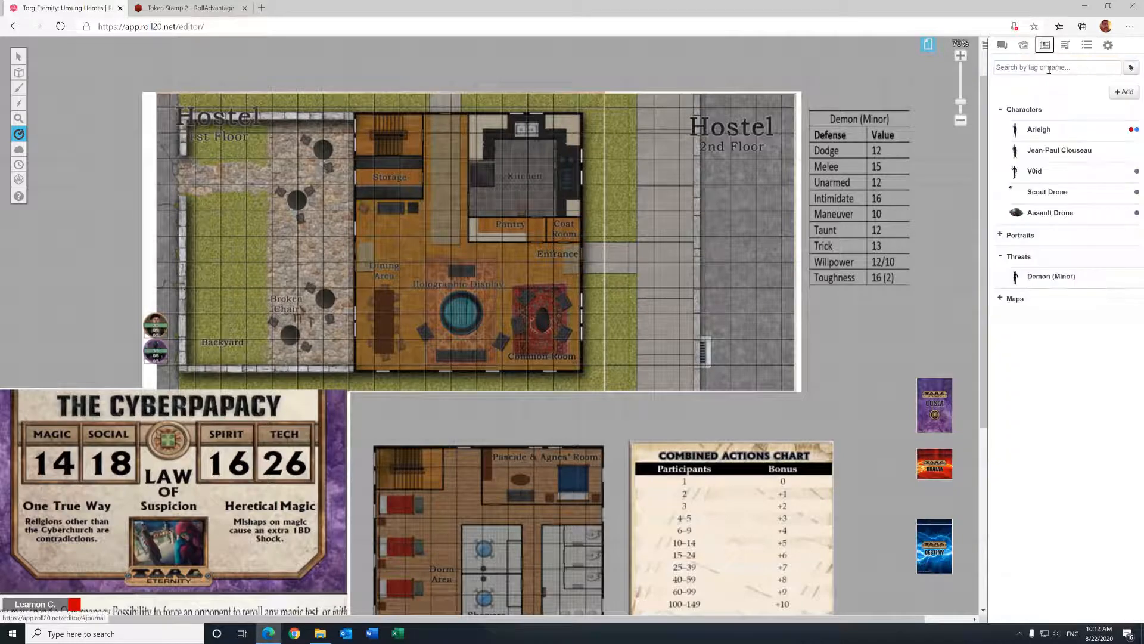
{"action": "left_click", "coordinate": [1049, 150]}
{"action": "left_click", "coordinate": [423, 99]}
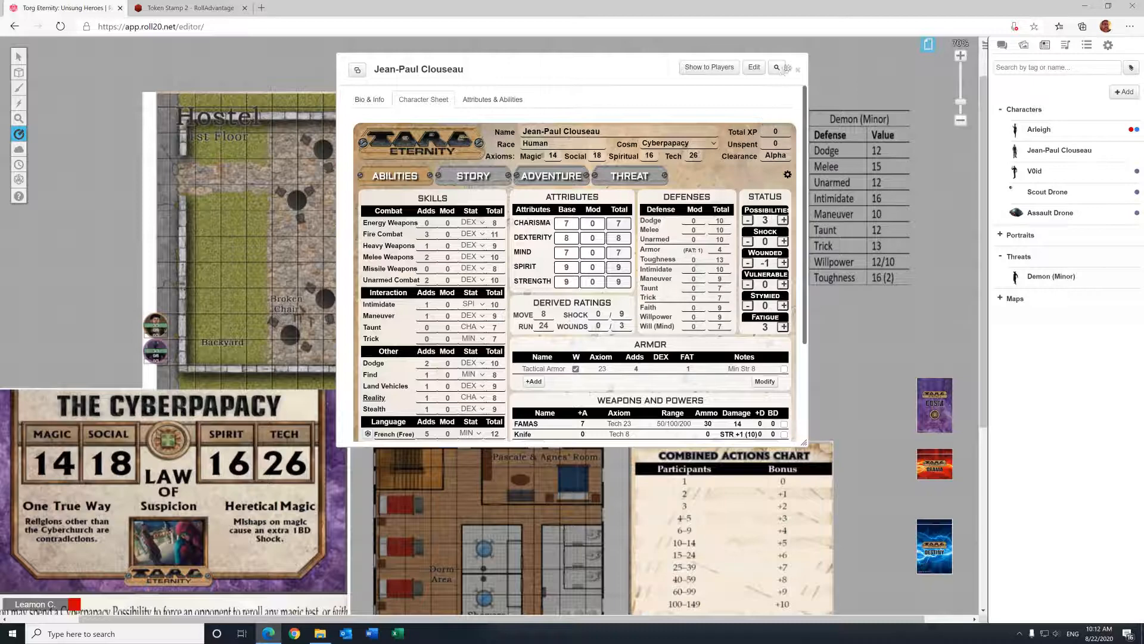
{"action": "left_click", "coordinate": [798, 71]}
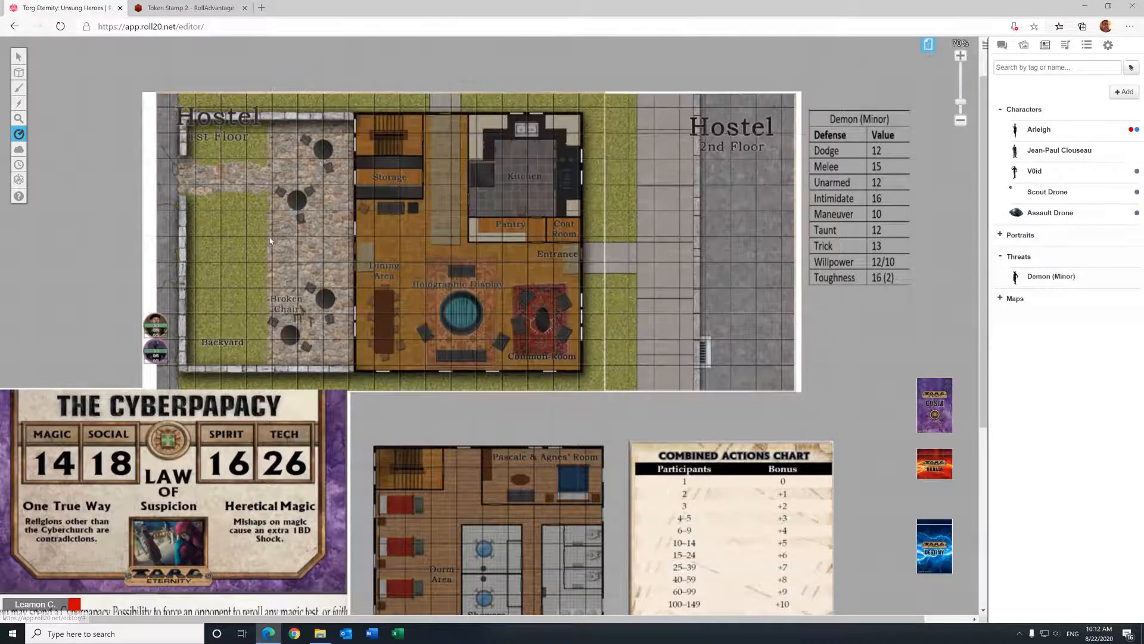
Step: Measure the token's route along the outer wall and onto the backyard path, with a waypoint at the turn
{"action": "left_click_drag", "start_coordinate": [198, 174], "coordinate": [213, 180]}
{"action": "left_click_drag", "start_coordinate": [160, 318], "coordinate": [218, 171]}
{"action": "key", "text": "space"}
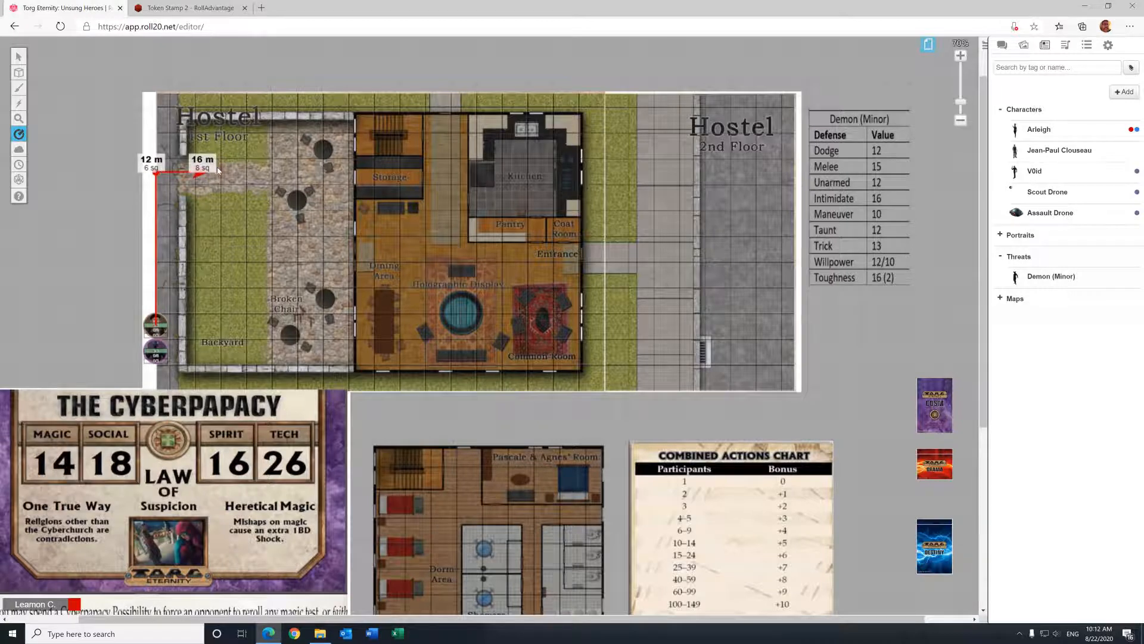
{"action": "left_click_drag", "start_coordinate": [218, 171], "coordinate": [218, 171]}
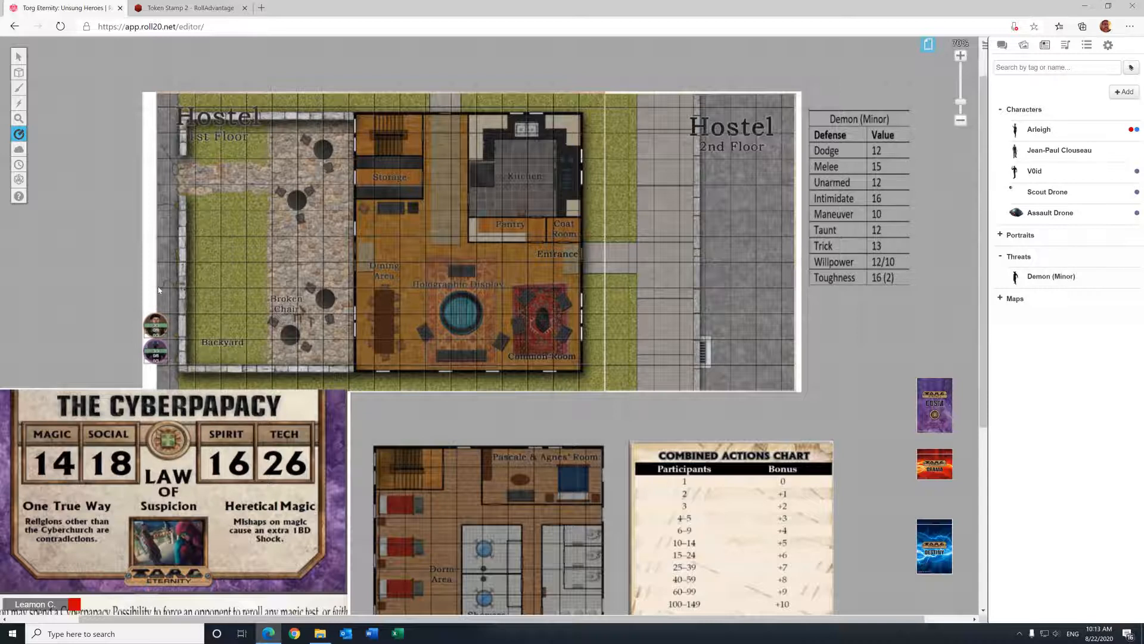
Step: Return to the Select tool and ping a spot outside the backyard's outer wall, near the path opening
{"action": "left_click_drag", "start_coordinate": [154, 219], "coordinate": [153, 219]}
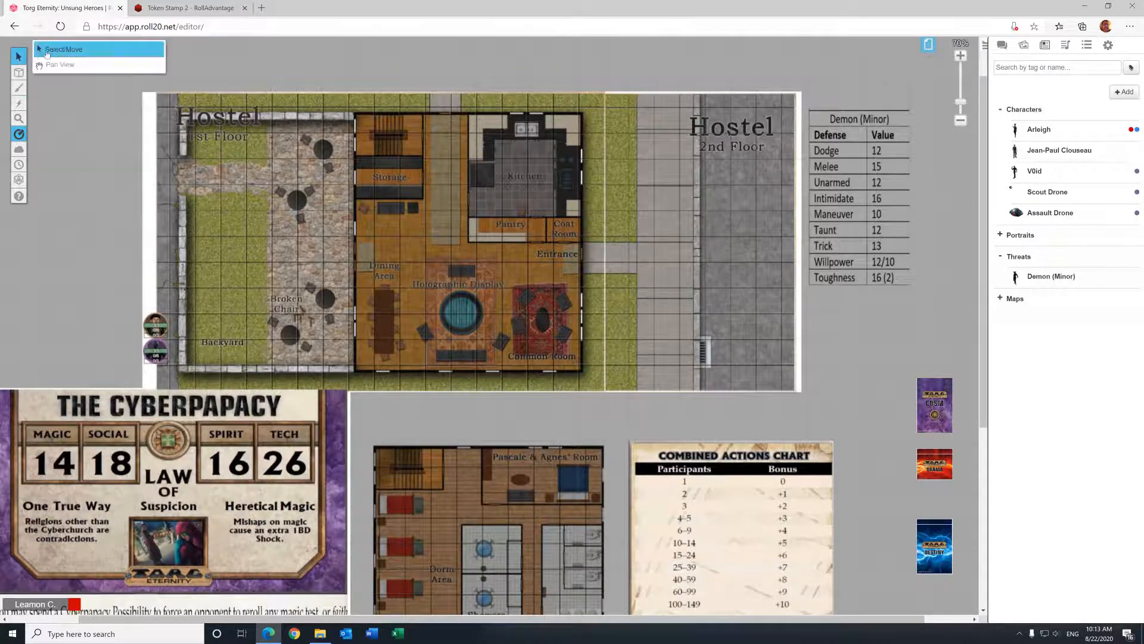
{"action": "left_click", "coordinate": [18, 56]}
{"action": "left_click", "coordinate": [157, 226]}
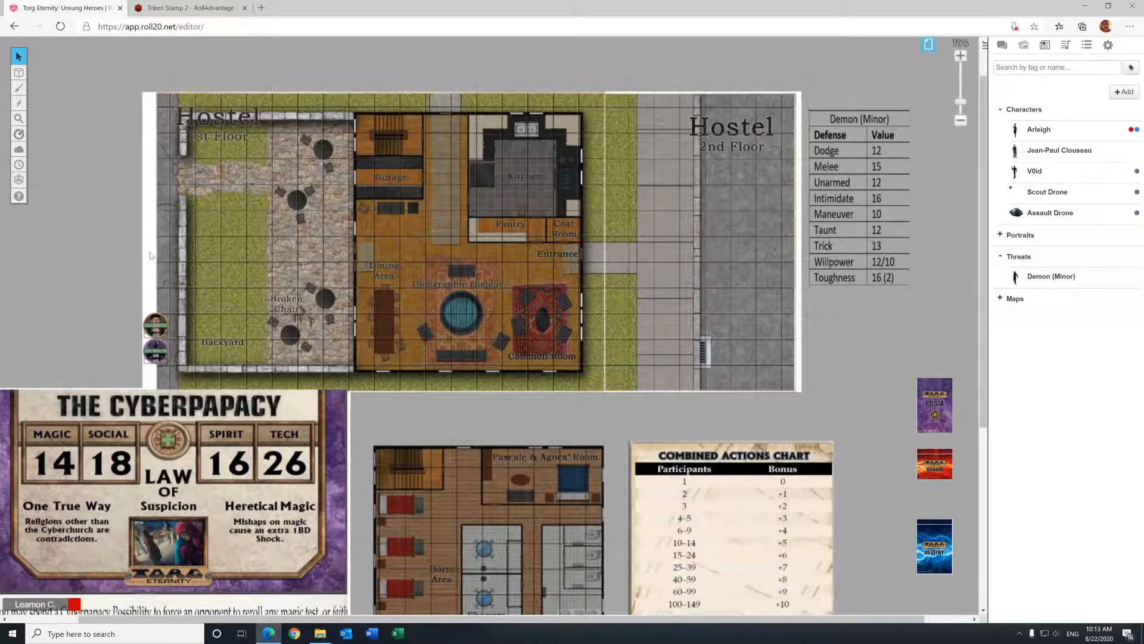
{"action": "left_click", "coordinate": [160, 147]}
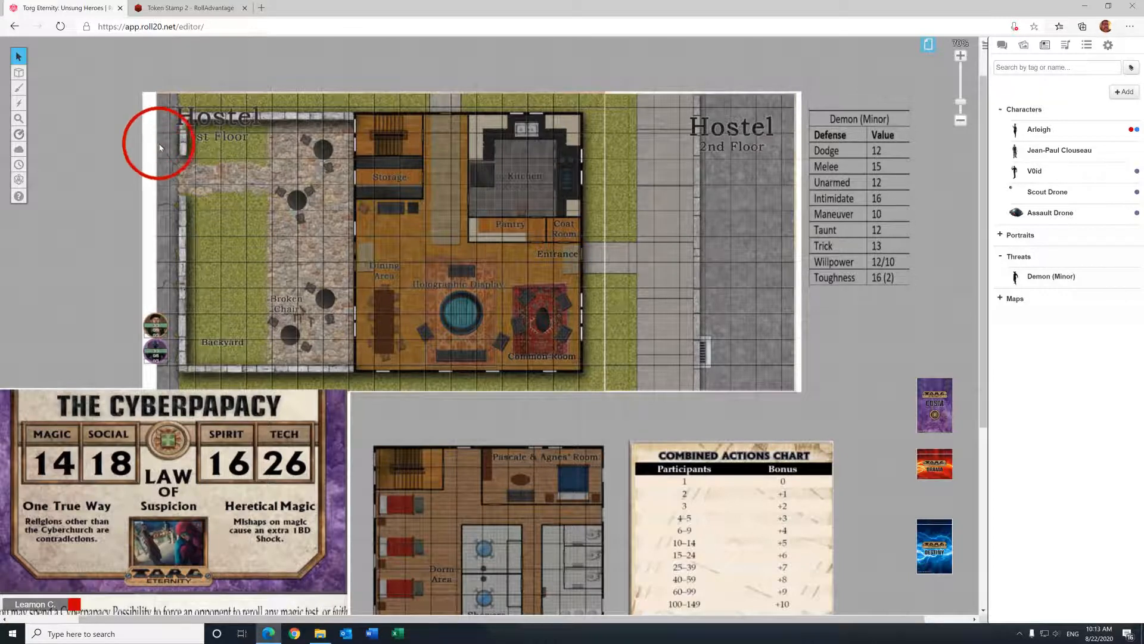
{"action": "left_click", "coordinate": [154, 235]}
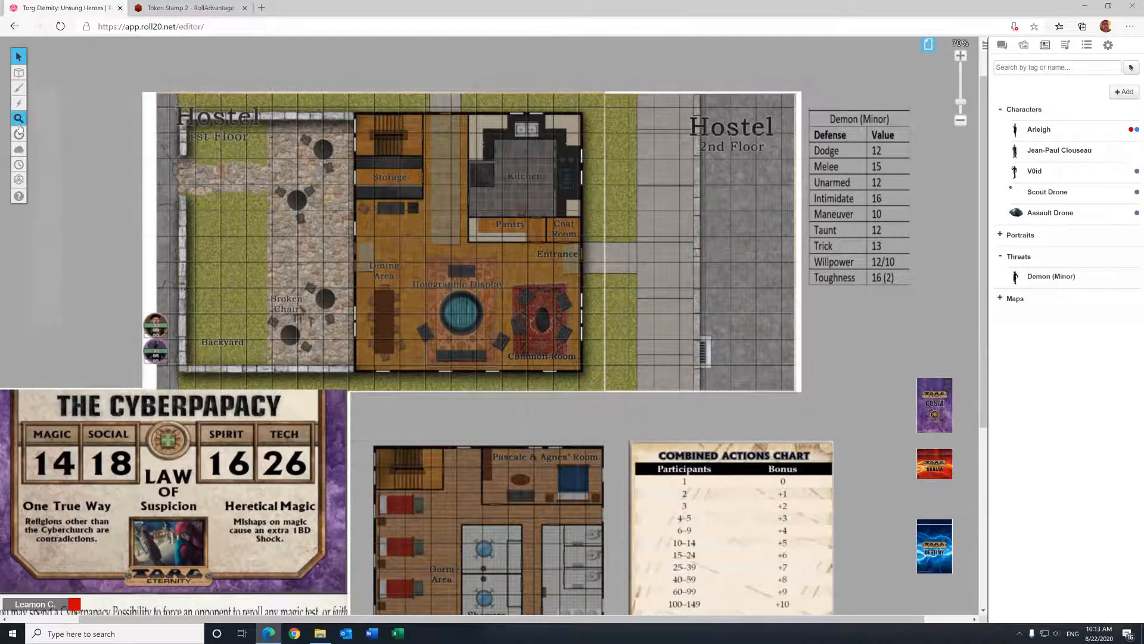
Step: Measure straight distances from the character tokens across the backyard wall into the yard, and return to the Select tool
{"action": "mouse_move", "coordinate": [20, 135]}
{"action": "left_click", "coordinate": [57, 130]}
{"action": "left_click_drag", "start_coordinate": [156, 346], "coordinate": [217, 297]}
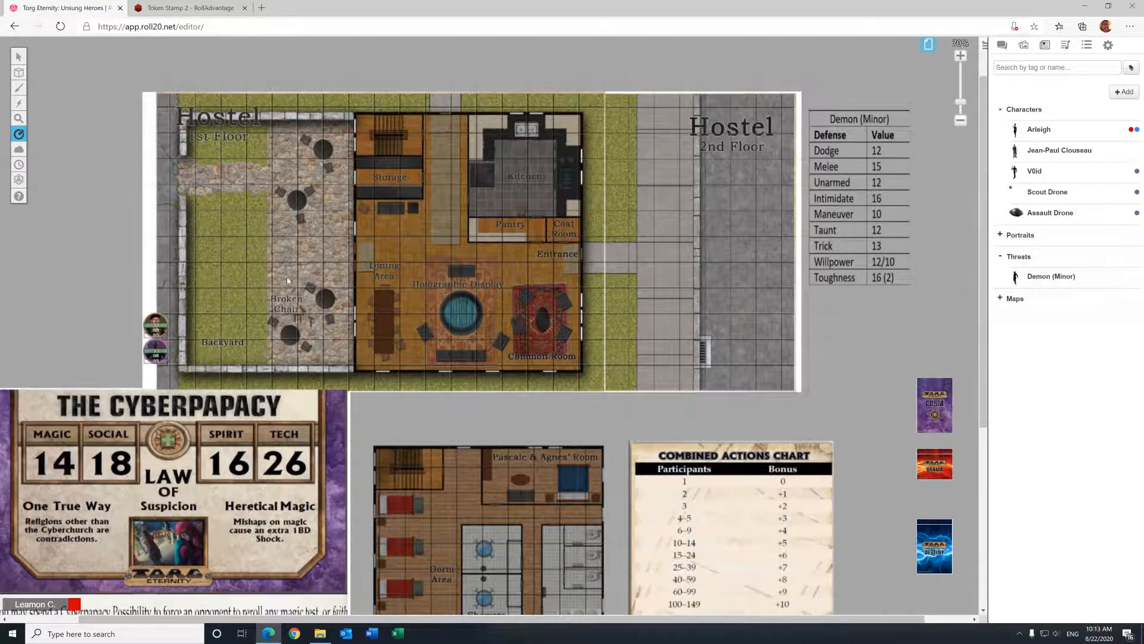
{"action": "left_click_drag", "start_coordinate": [158, 343], "coordinate": [256, 301]}
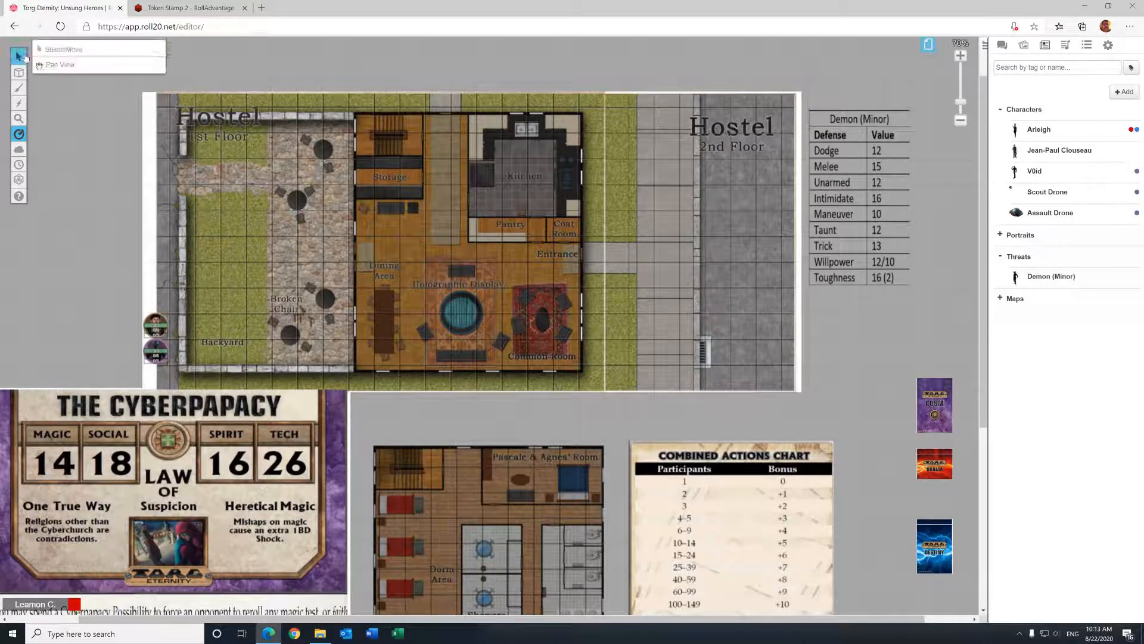
{"action": "left_click", "coordinate": [19, 56]}
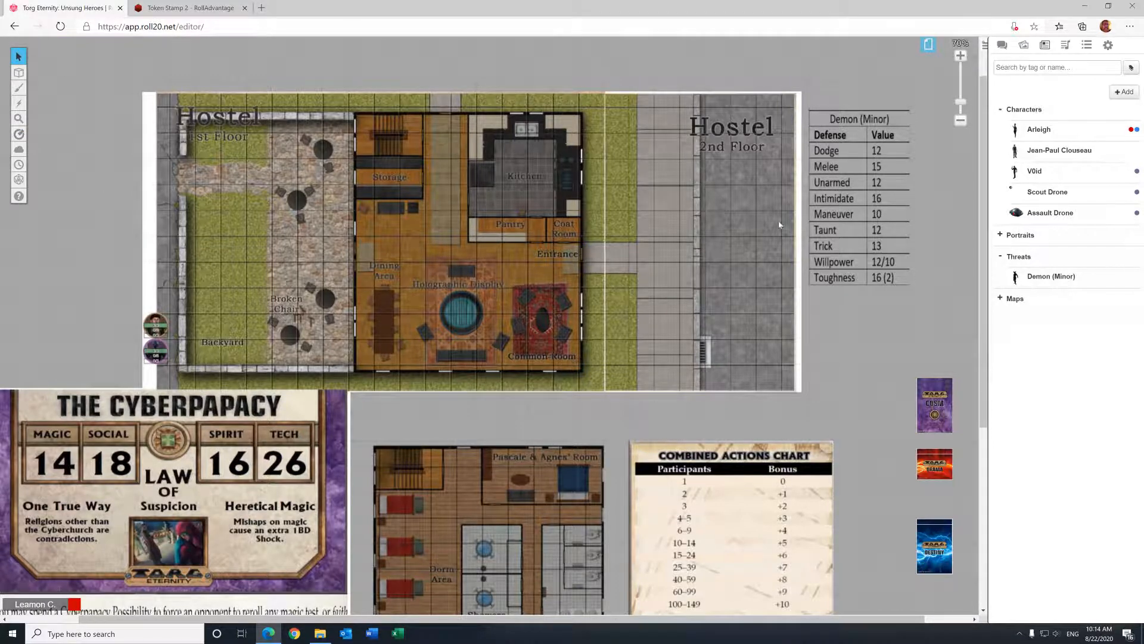
Step: Open Jean-Paul Clouseau's character sheet, enlarge it and review the skill display options, including the Custom Skills option
{"action": "left_click", "coordinate": [1038, 154]}
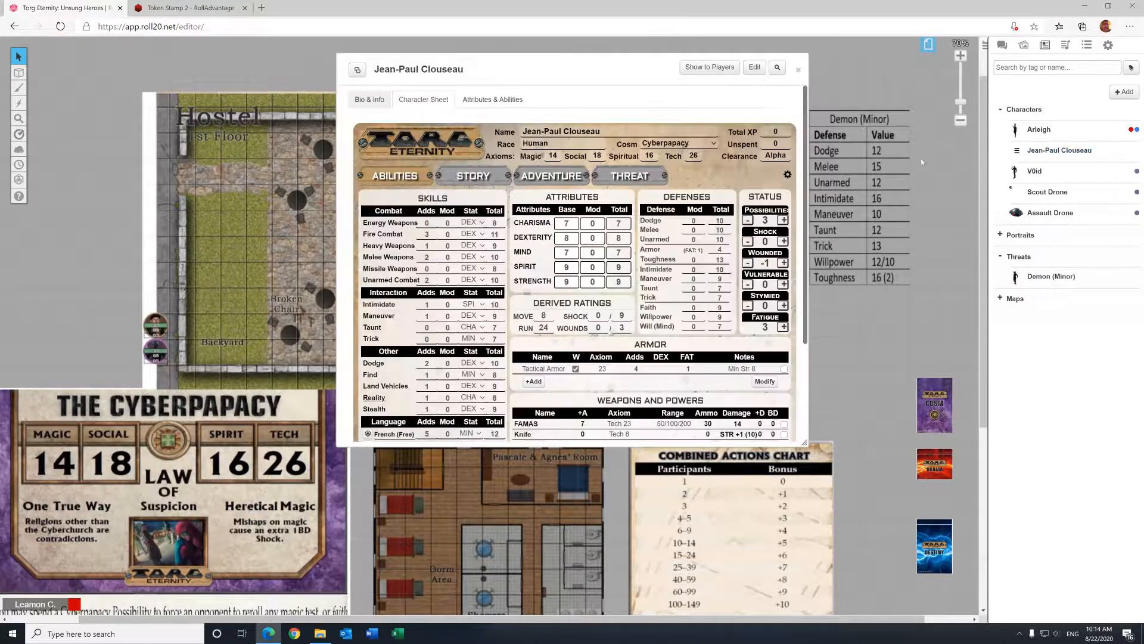
{"action": "left_click_drag", "start_coordinate": [804, 442], "coordinate": [818, 577]}
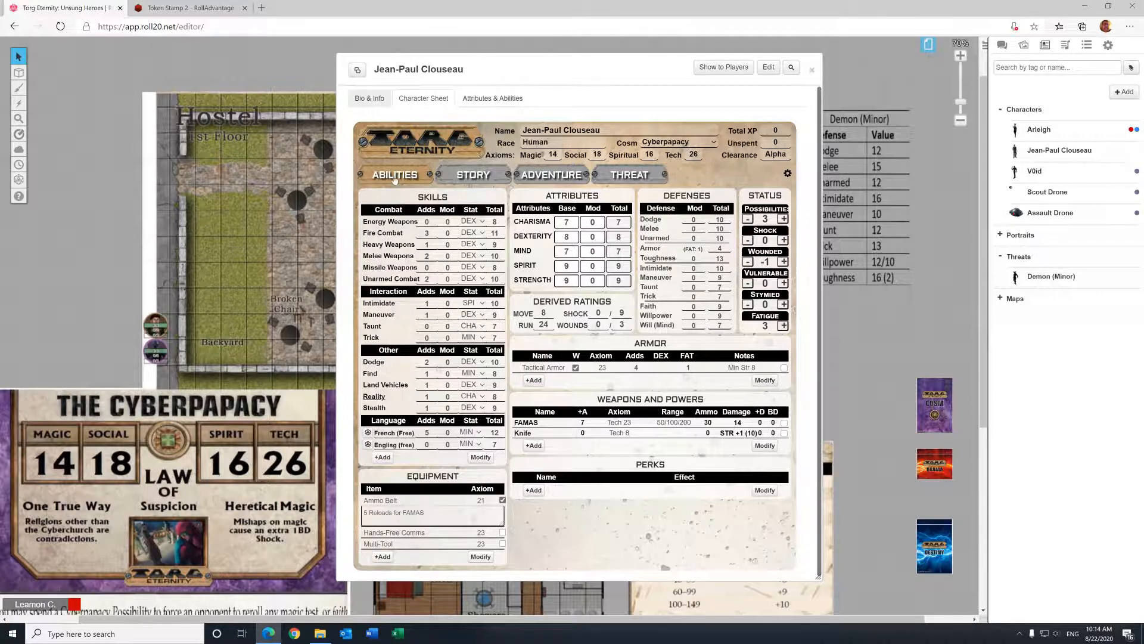
{"action": "left_click", "coordinate": [420, 196]}
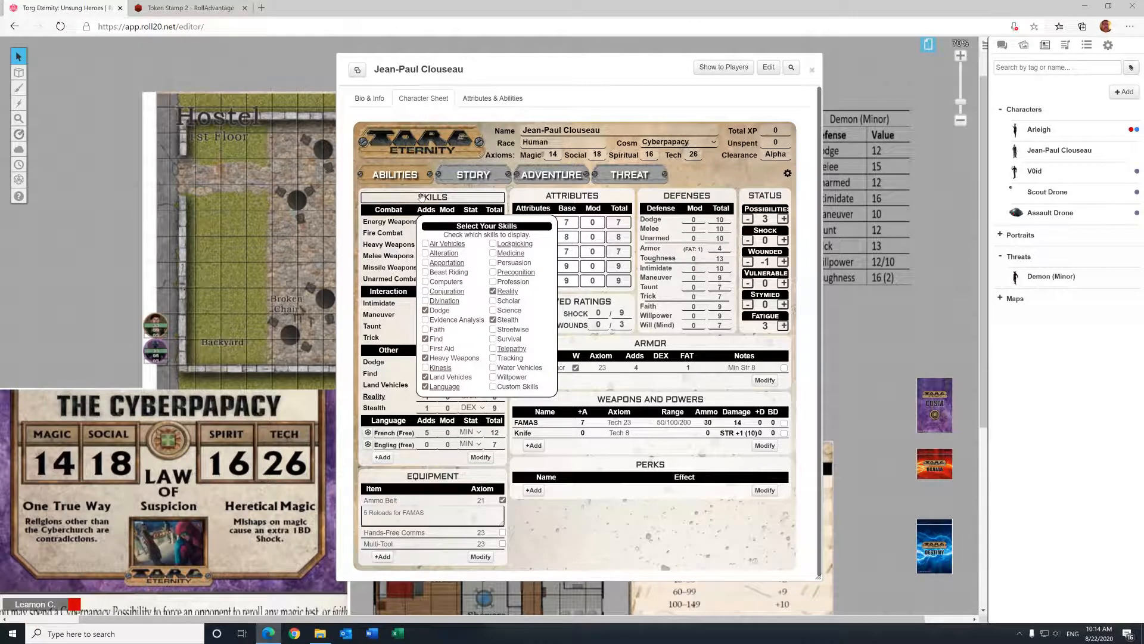
{"action": "left_click", "coordinate": [493, 387]}
{"action": "left_click", "coordinate": [492, 387]}
{"action": "left_click", "coordinate": [404, 197]}
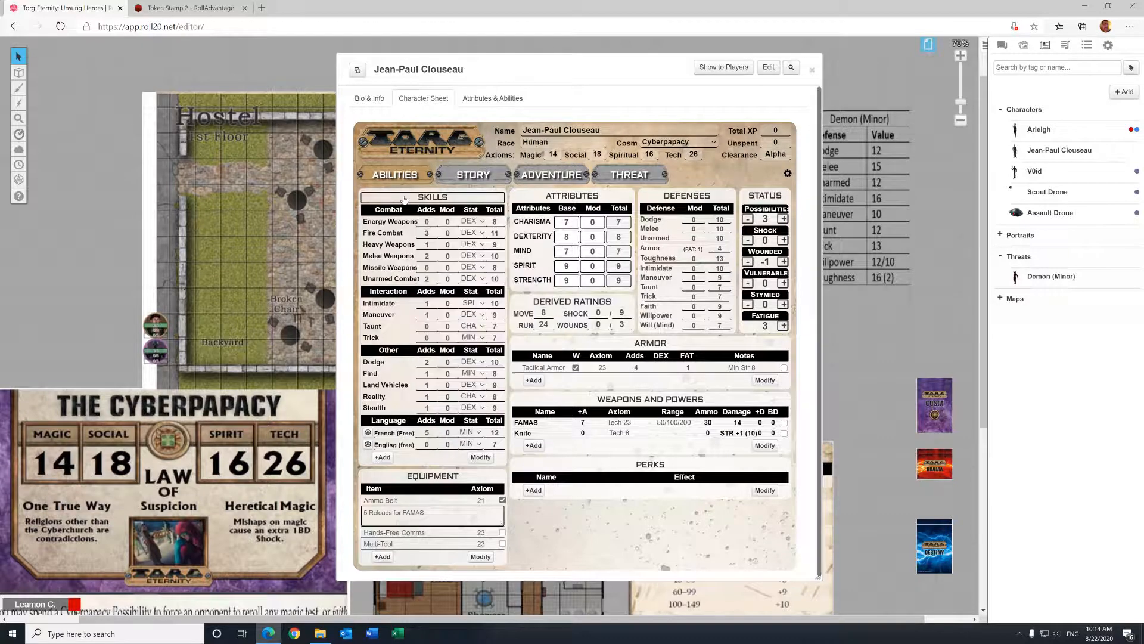
Step: Correct the second language's name to English (Free) and set its adds to 3
{"action": "left_click", "coordinate": [405, 444]}
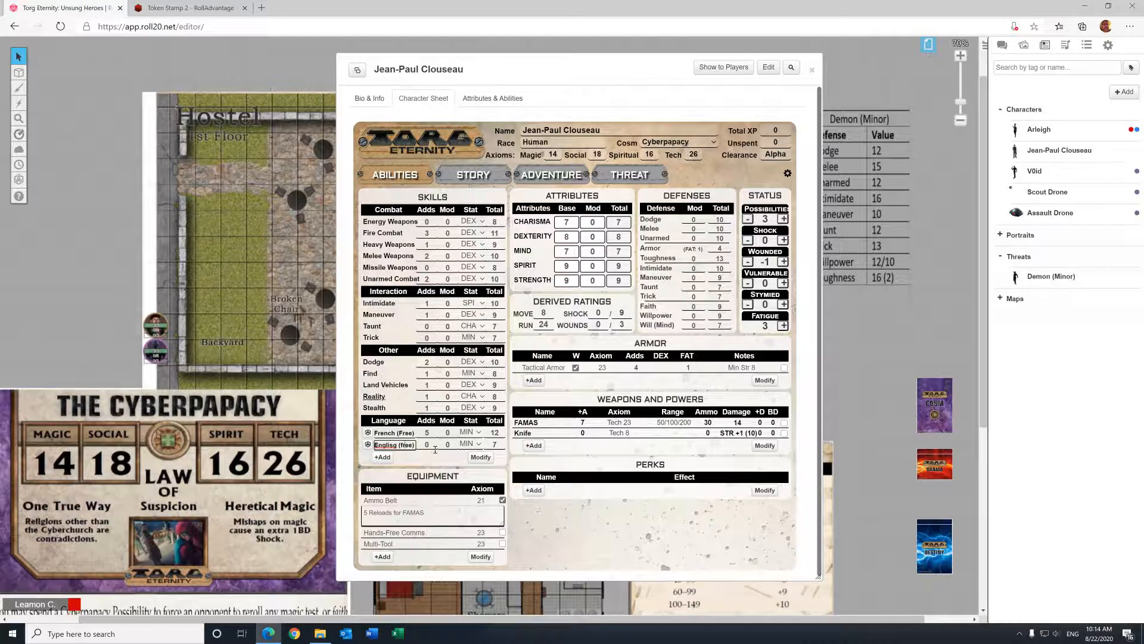
{"action": "key", "text": "BackSpace"}
{"action": "type", "text": "F"}
{"action": "key", "text": "BackSpace"}
{"action": "type", "text": "h"}
{"action": "left_click", "coordinate": [410, 464]}
{"action": "double_click", "coordinate": [425, 445]}
{"action": "type", "text": "3"}
{"action": "left_click", "coordinate": [413, 461]}
Step: Add a throwaway language entry named "fhslkfh" and delete it from the Language list
{"action": "left_click", "coordinate": [382, 456]}
{"action": "left_click", "coordinate": [409, 444]}
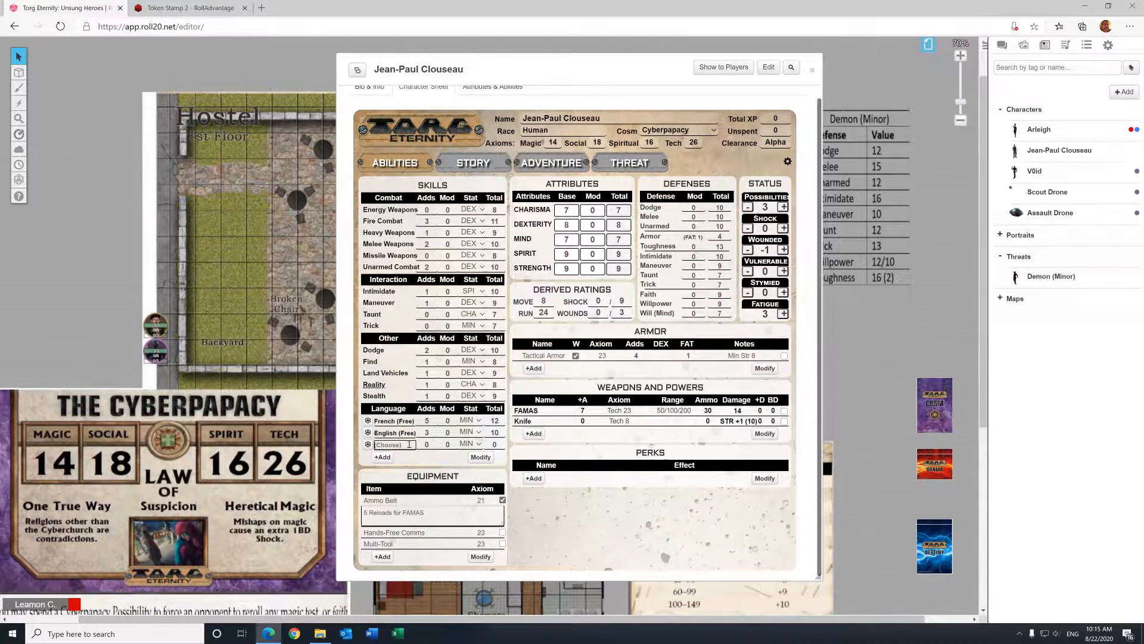
{"action": "type", "text": "fhslkfh"}
{"action": "left_click", "coordinate": [476, 457]}
{"action": "left_click", "coordinate": [489, 455]}
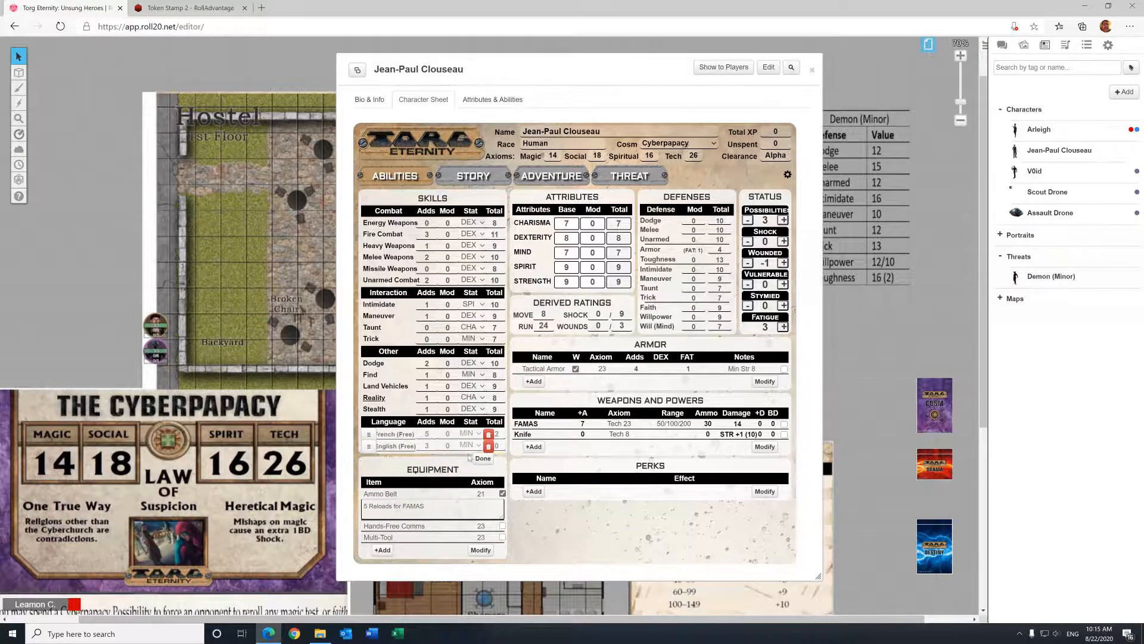
{"action": "left_click", "coordinate": [480, 458]}
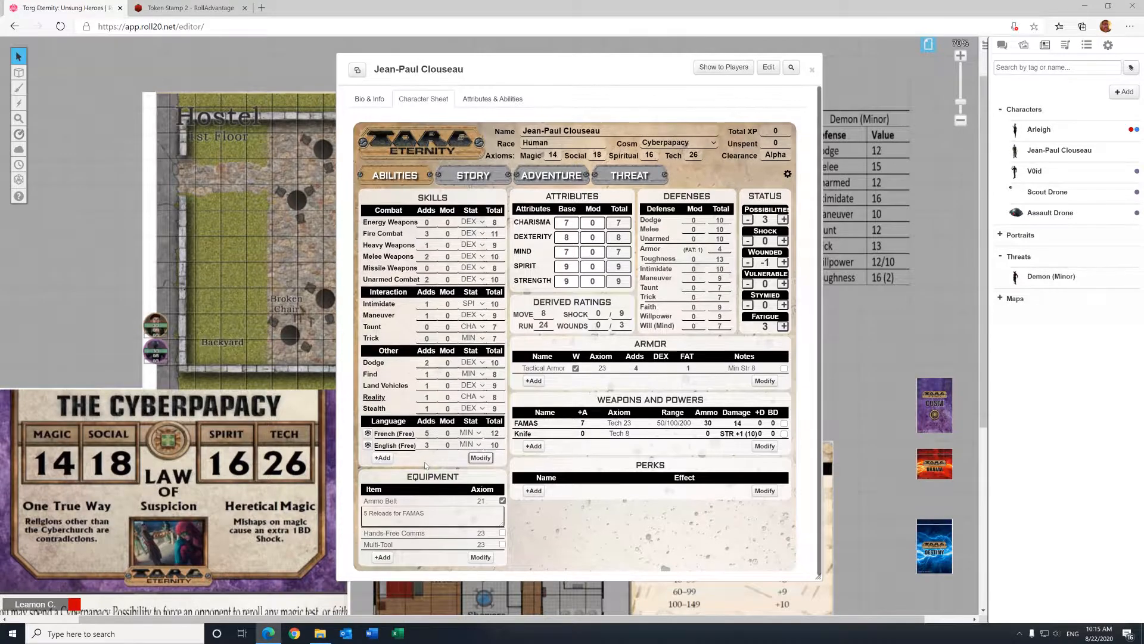
Step: Close Clouseau's sheet, open V0id's character sheet and display the Language skills instead of Custom Skills
{"action": "left_click", "coordinate": [808, 72]}
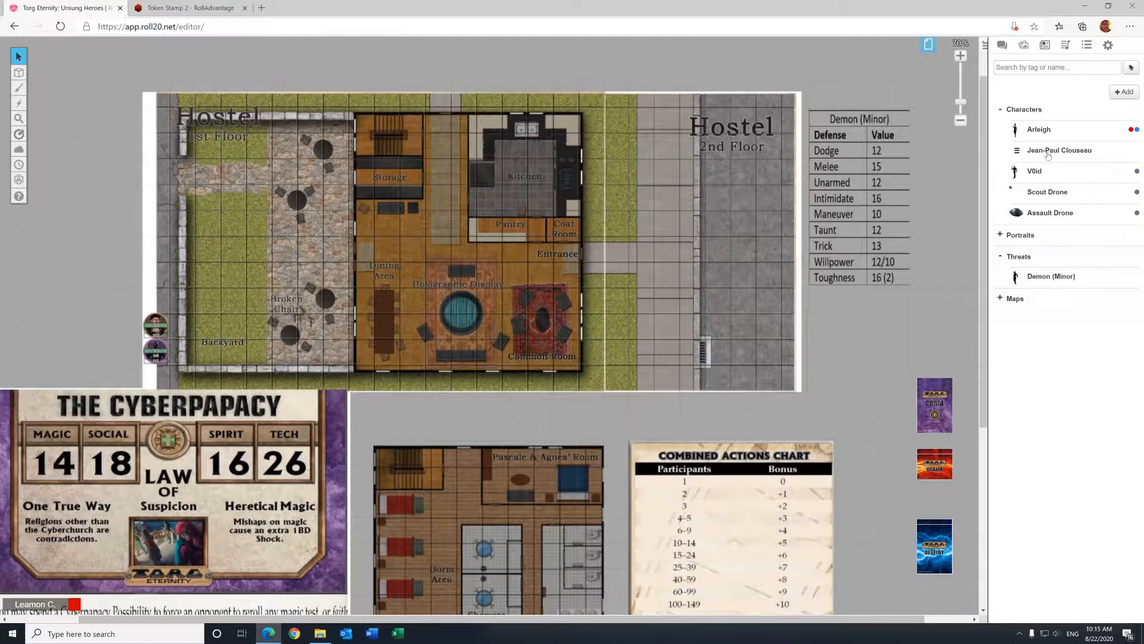
{"action": "left_click", "coordinate": [1038, 179]}
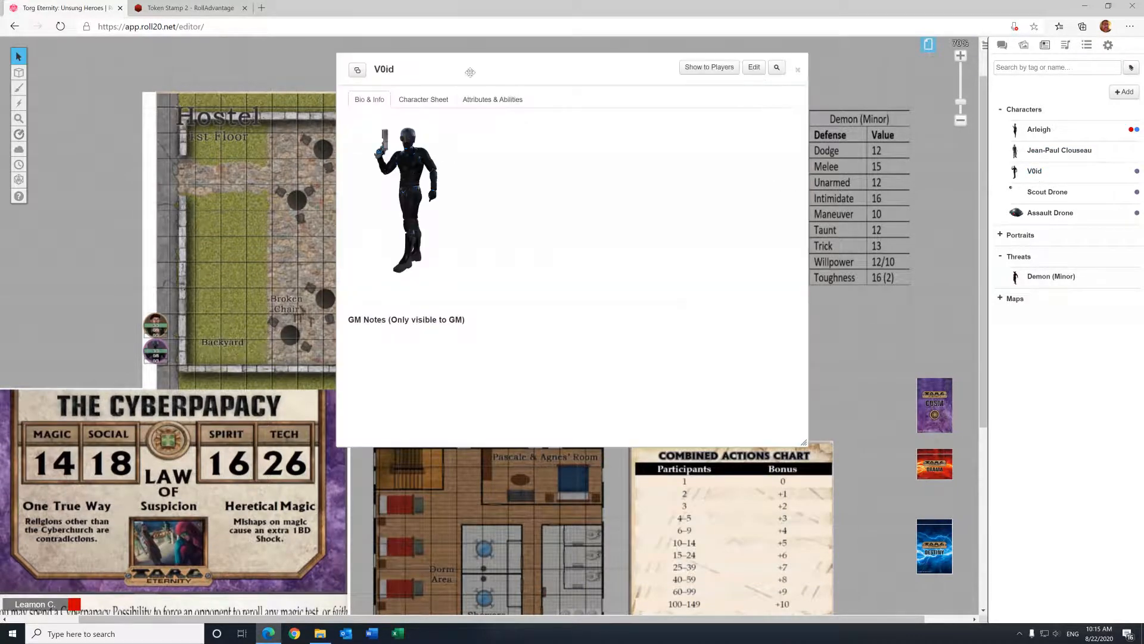
{"action": "left_click", "coordinate": [424, 100]}
{"action": "scroll", "coordinate": [443, 290], "scroll_direction": "down", "scroll_amount": 1}
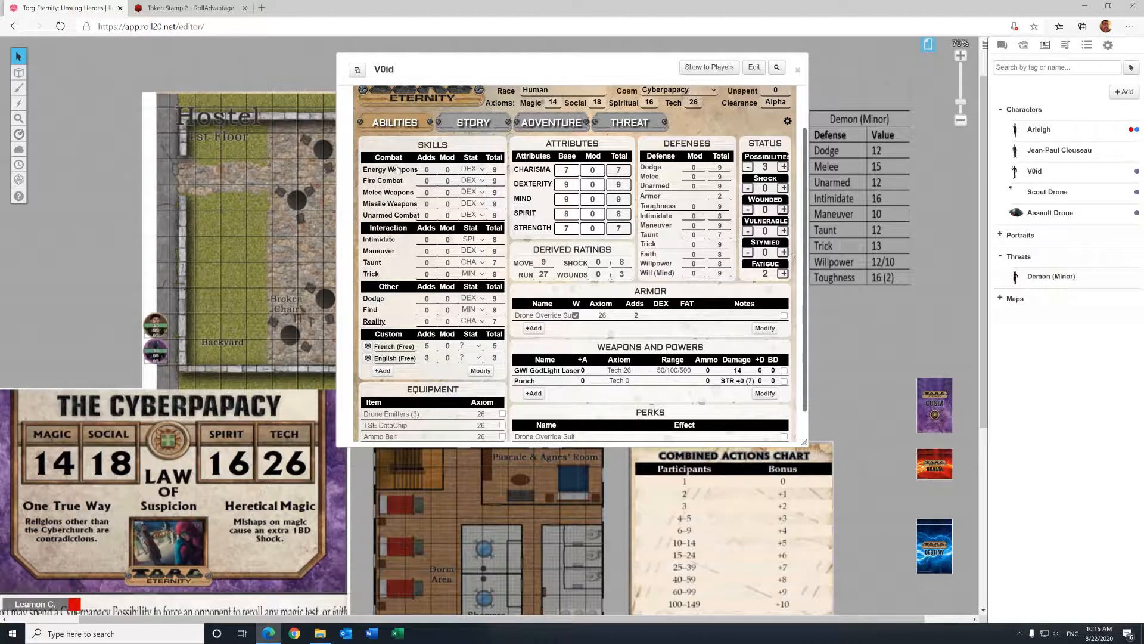
{"action": "left_click", "coordinate": [401, 147]}
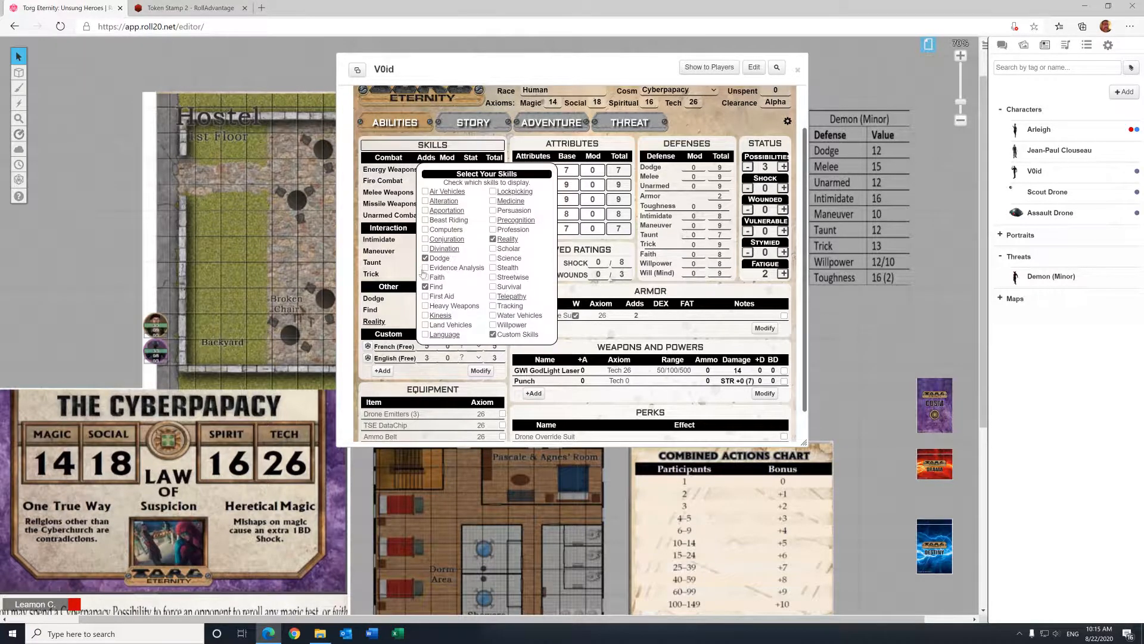
{"action": "left_click", "coordinate": [426, 334]}
{"action": "left_click", "coordinate": [493, 334]}
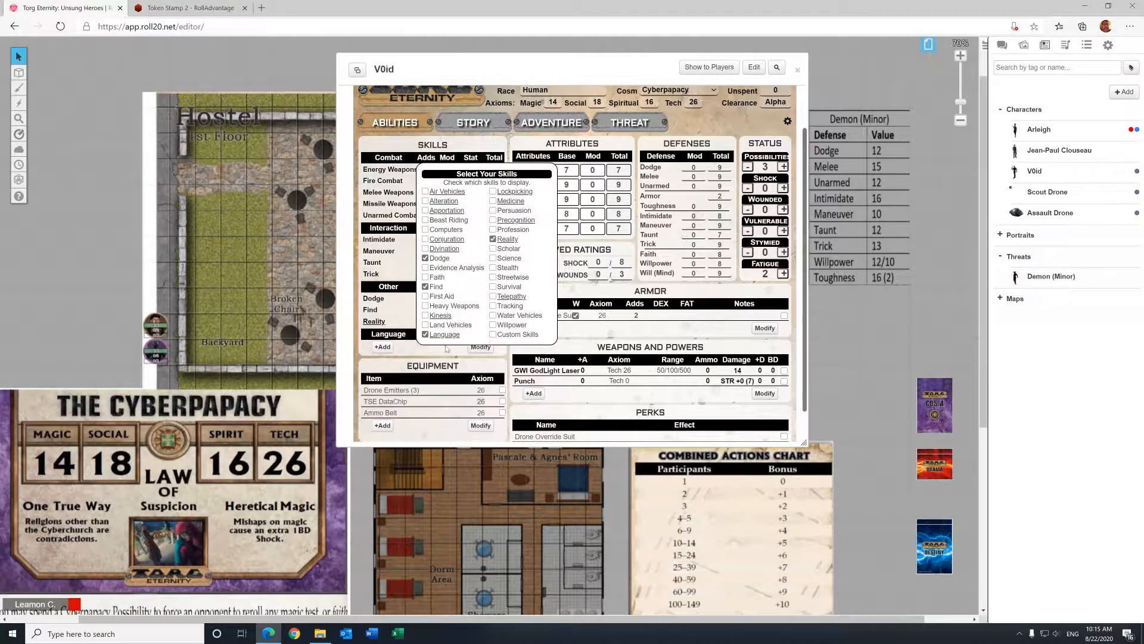
{"action": "left_click", "coordinate": [382, 347]}
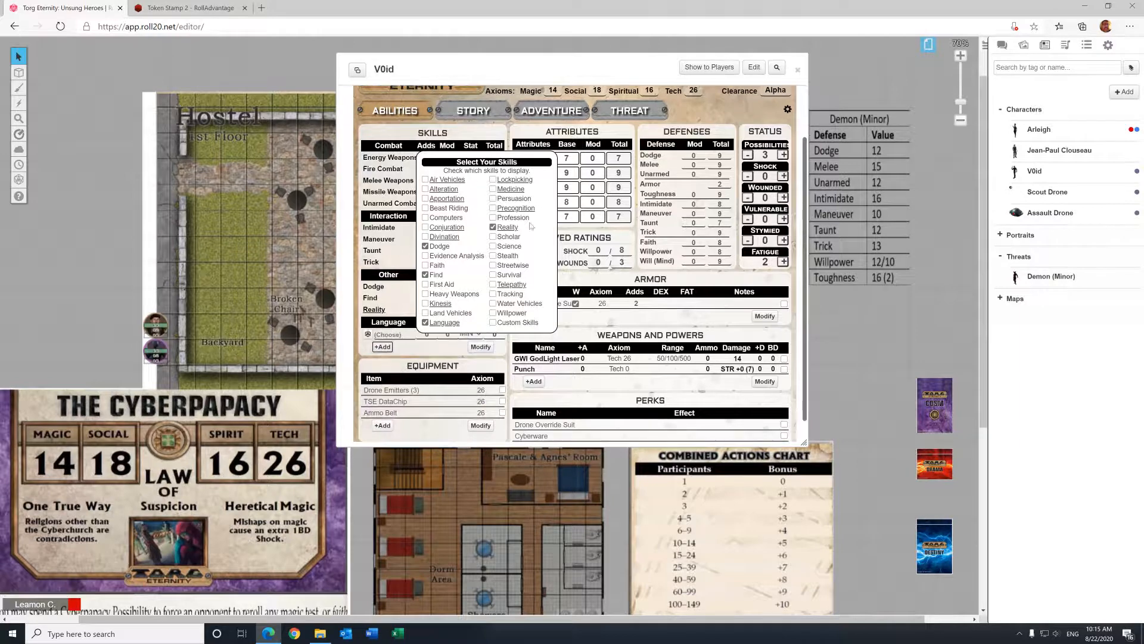
{"action": "left_click", "coordinate": [403, 146]}
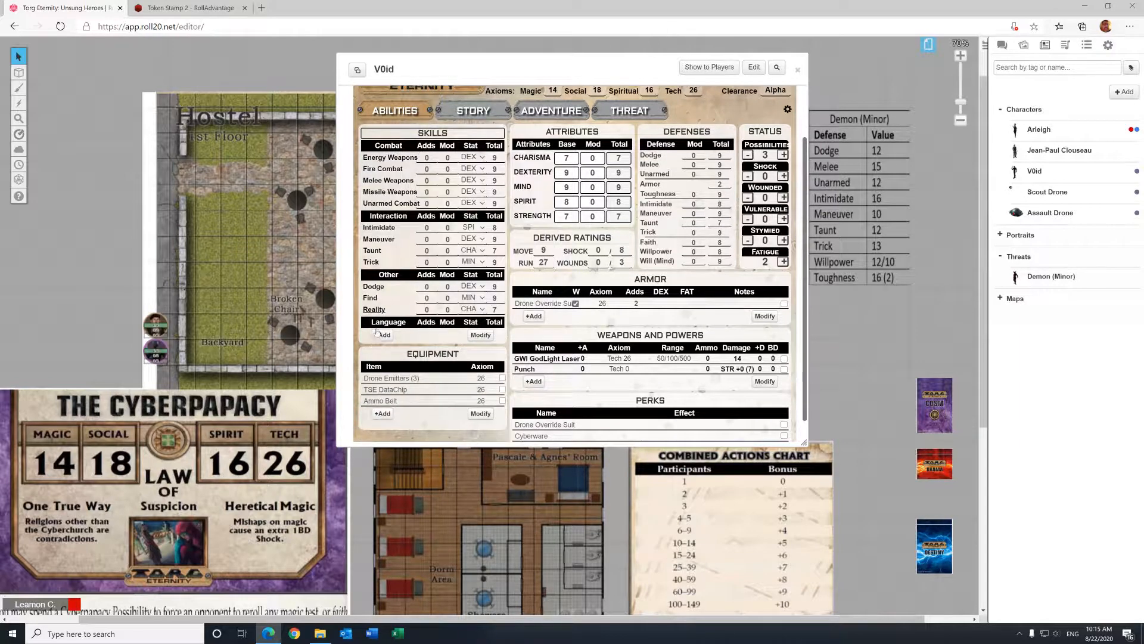
Step: Add the language French (Free) with 5 adds to V0id's sheet
{"action": "left_click", "coordinate": [382, 335]}
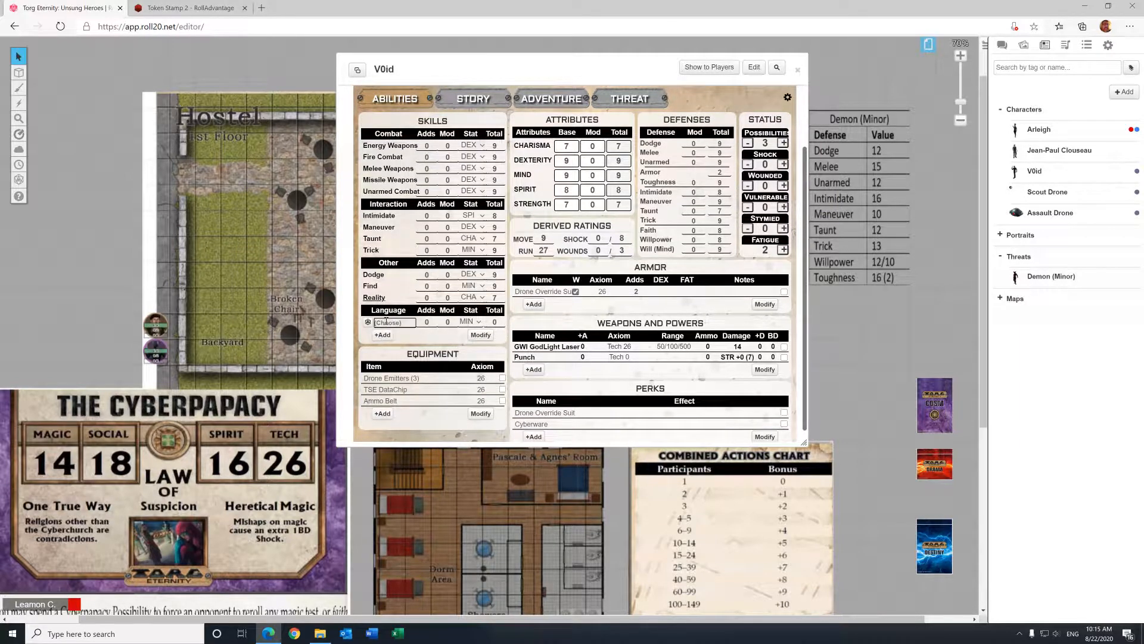
{"action": "type", "text": "French (Free"}
{"action": "key", "text": "Tab"}
{"action": "type", "text": "5"}
Step: Add the language English (Free) with 3 adds to V0id's sheet, enlarge the sheet to check it and close it
{"action": "left_click", "coordinate": [383, 335]}
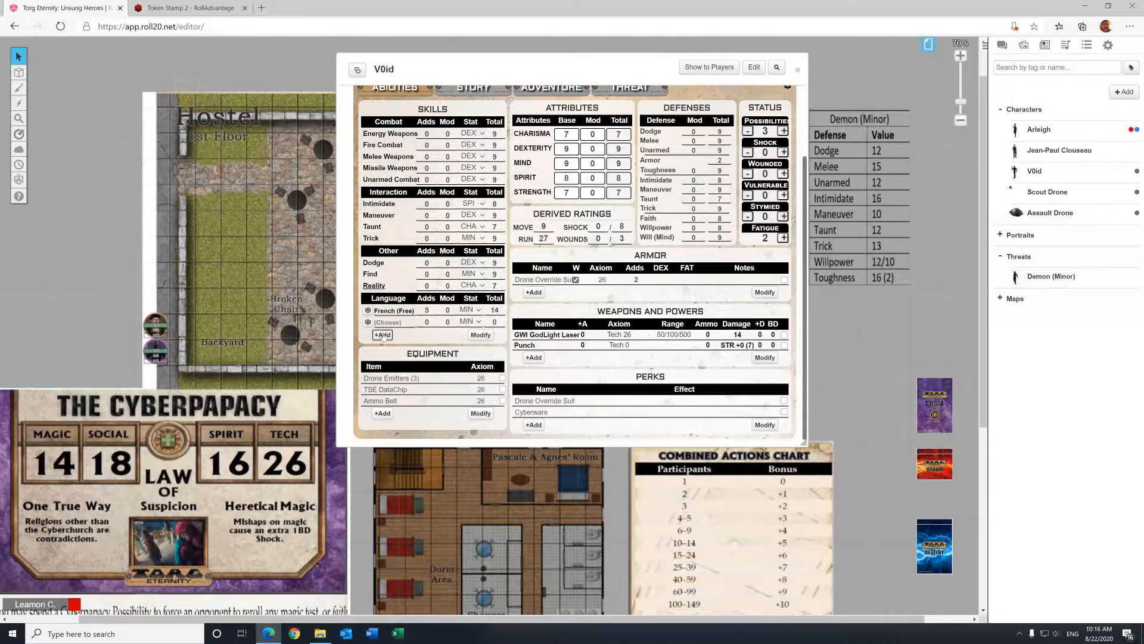
{"action": "left_click", "coordinate": [387, 322]}
{"action": "type", "text": "English (Fr"}
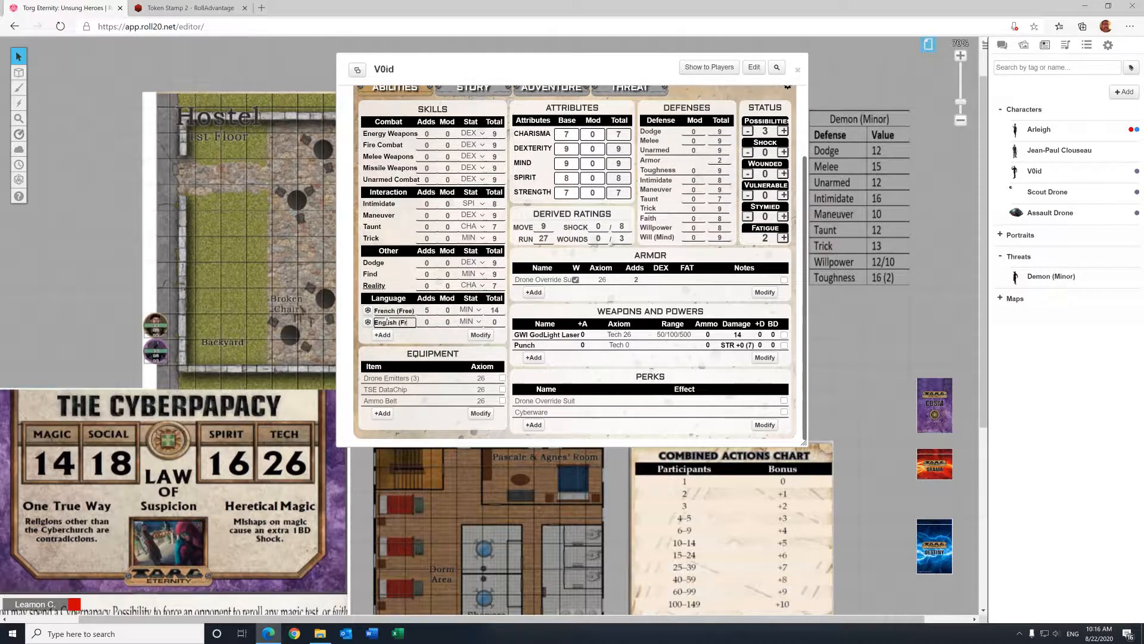
{"action": "type", "text": "ee"}
{"action": "double_click", "coordinate": [426, 322]}
{"action": "type", "text": "3"}
{"action": "left_click", "coordinate": [432, 345]}
{"action": "left_click_drag", "start_coordinate": [803, 443], "coordinate": [808, 518]}
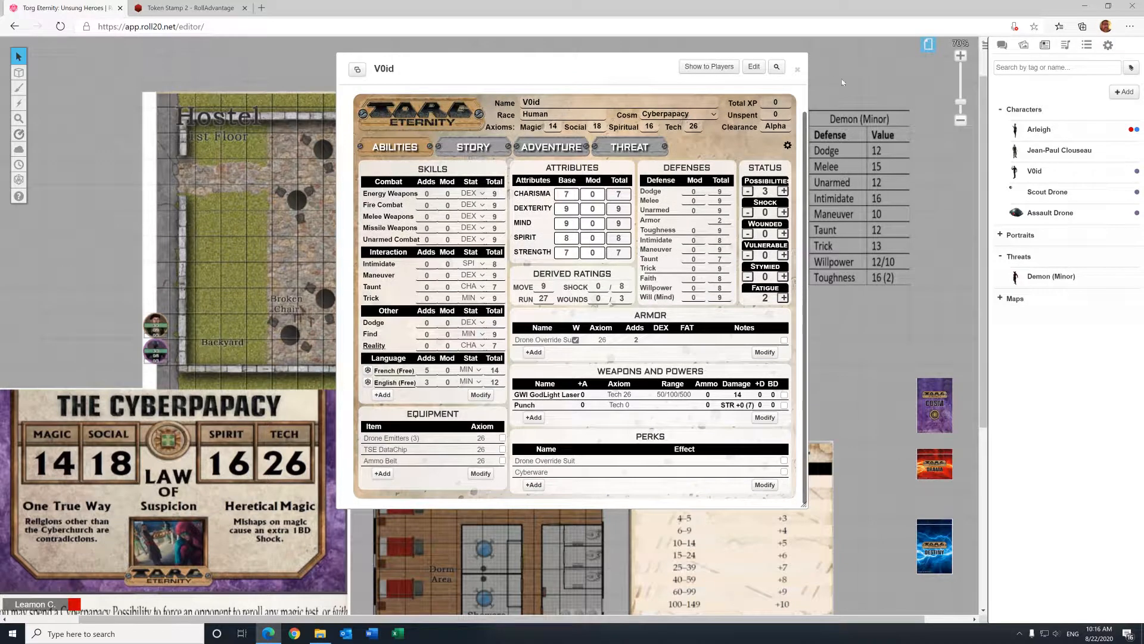
{"action": "left_click", "coordinate": [797, 70]}
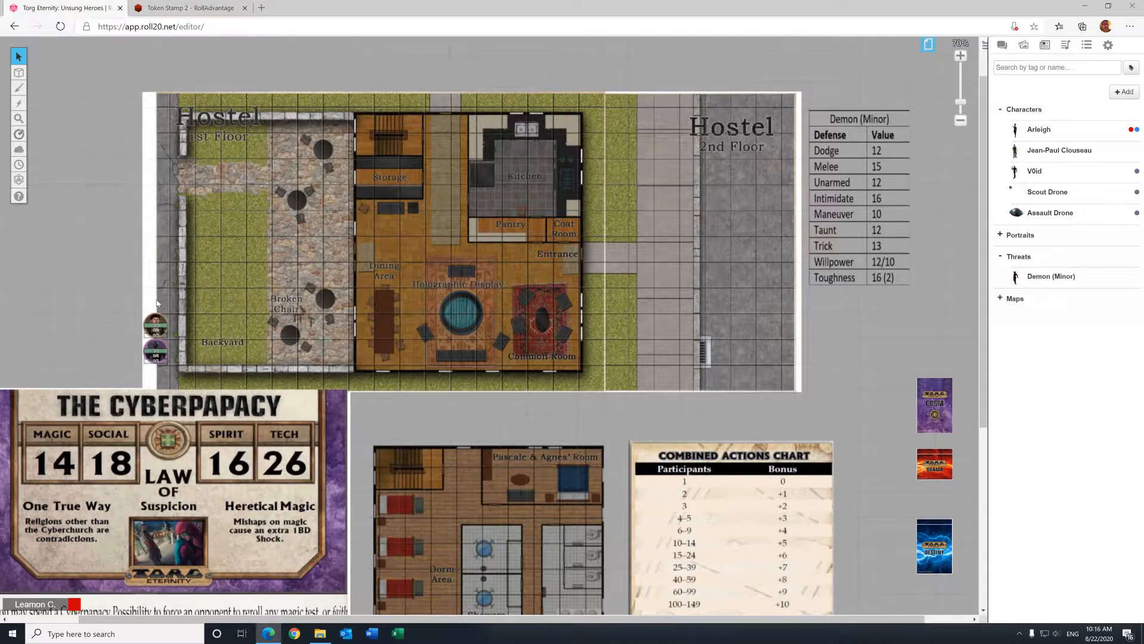
Step: Look over the whole hostel page at a wider zoom, including both floor maps, the Cyberpapacy reference and the Combined Actions Chart
{"action": "scroll", "coordinate": [157, 303], "scroll_direction": "down", "scroll_amount": 6}
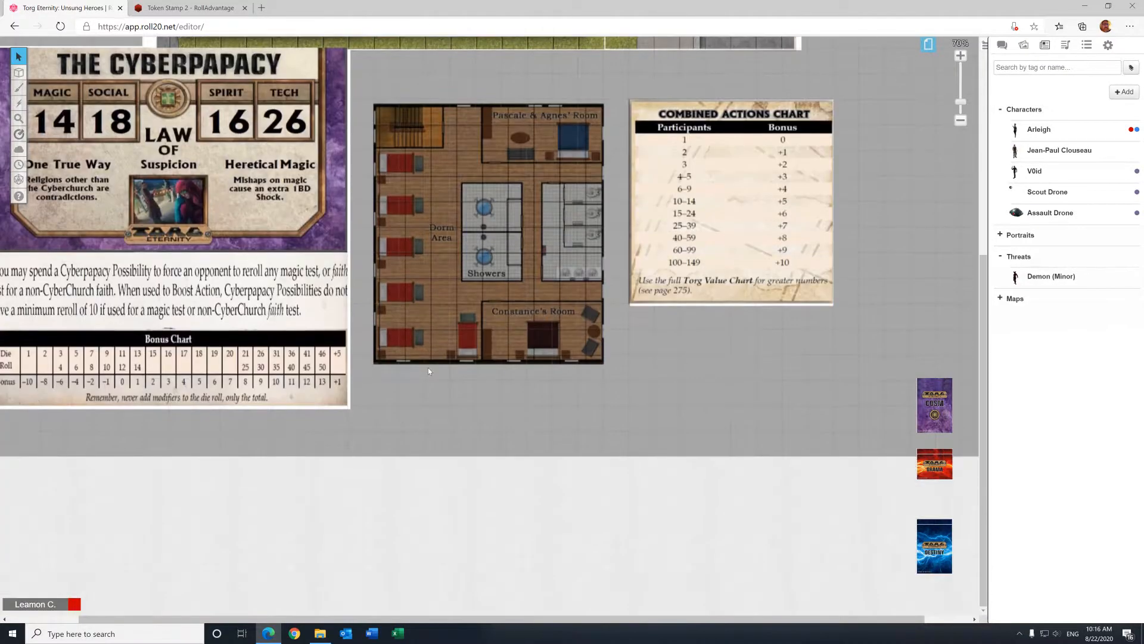
{"action": "left_click", "coordinate": [961, 121]}
{"action": "scroll", "coordinate": [398, 201], "scroll_direction": "up", "scroll_amount": 5}
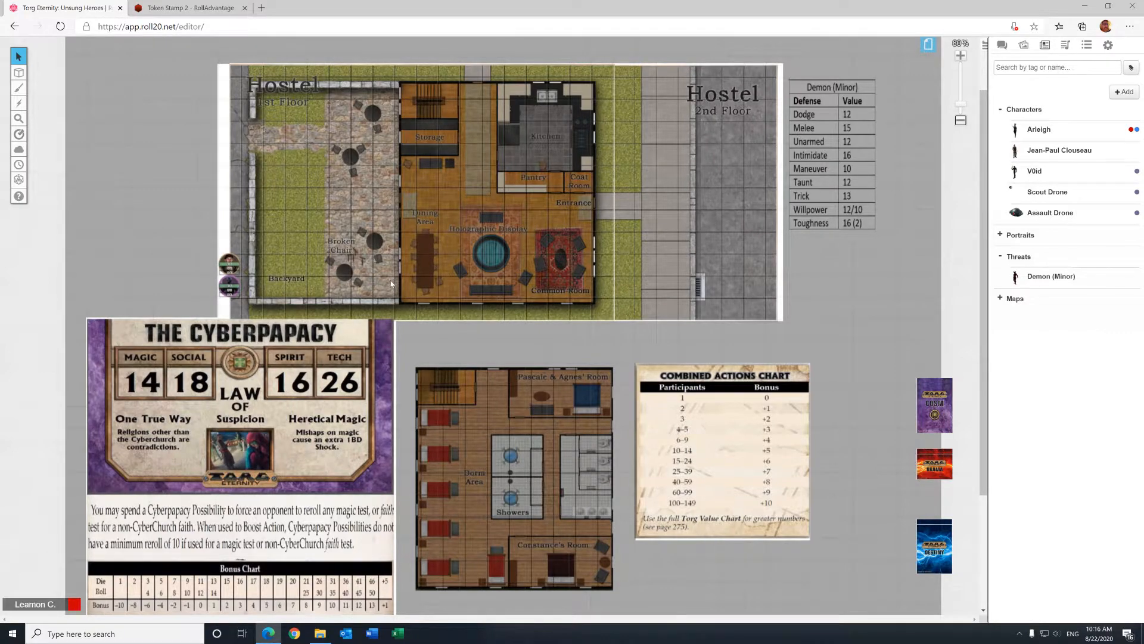
{"action": "scroll", "coordinate": [392, 285], "scroll_direction": "up", "scroll_amount": 1}
{"action": "scroll", "coordinate": [392, 285], "scroll_direction": "up", "scroll_amount": 1}
{"action": "scroll", "coordinate": [392, 284], "scroll_direction": "down", "scroll_amount": 6}
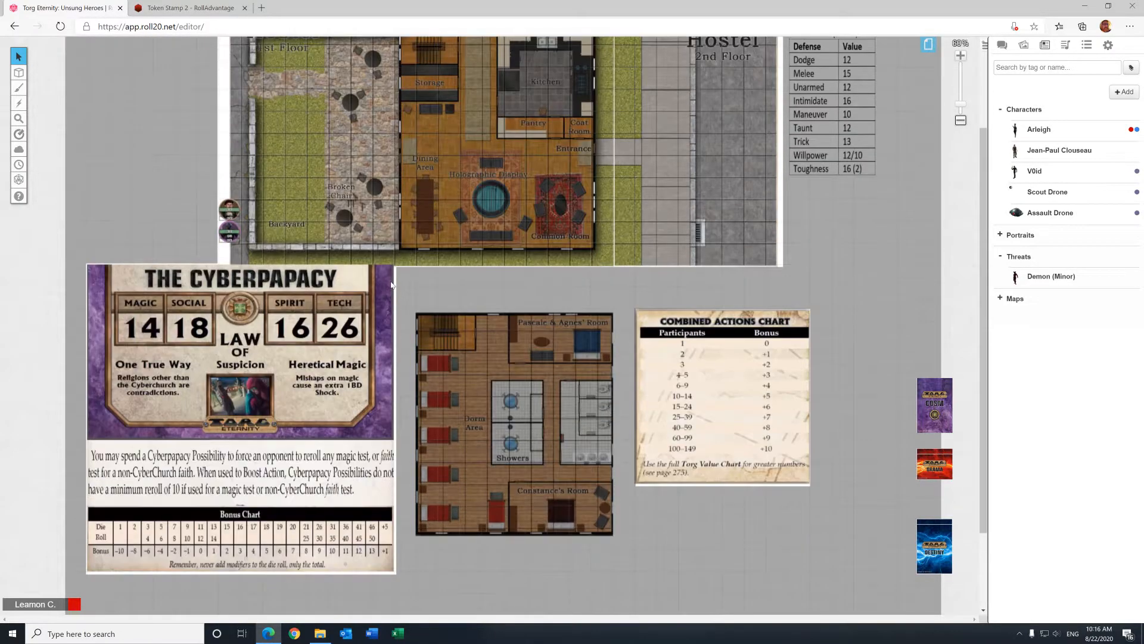
{"action": "scroll", "coordinate": [392, 284], "scroll_direction": "up", "scroll_amount": 4}
{"action": "scroll", "coordinate": [392, 284], "scroll_direction": "up", "scroll_amount": 1}
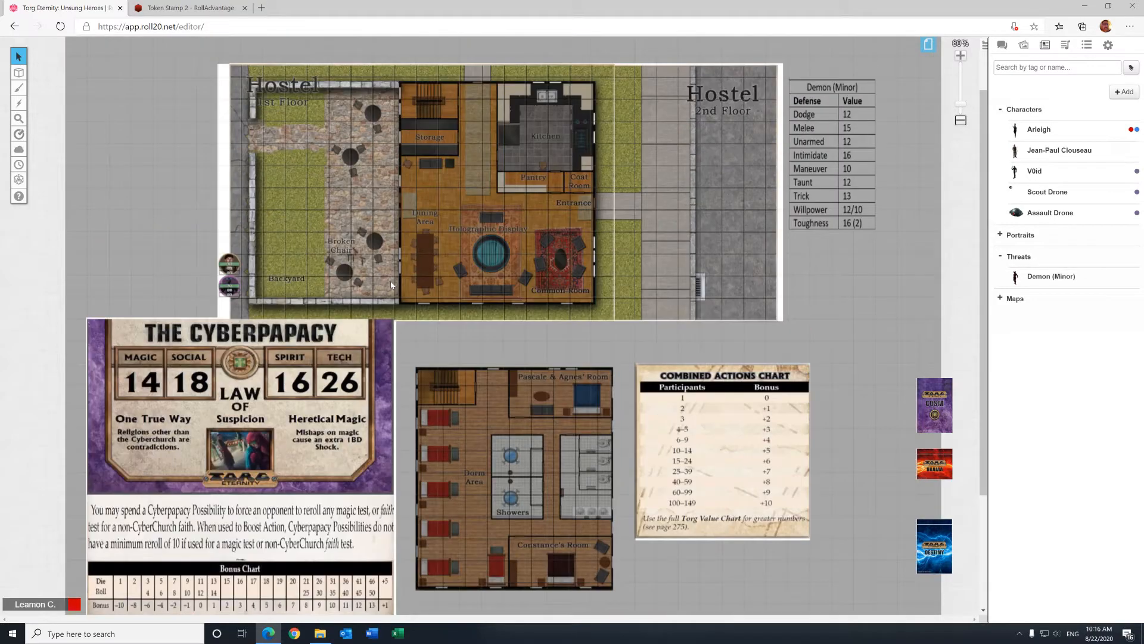